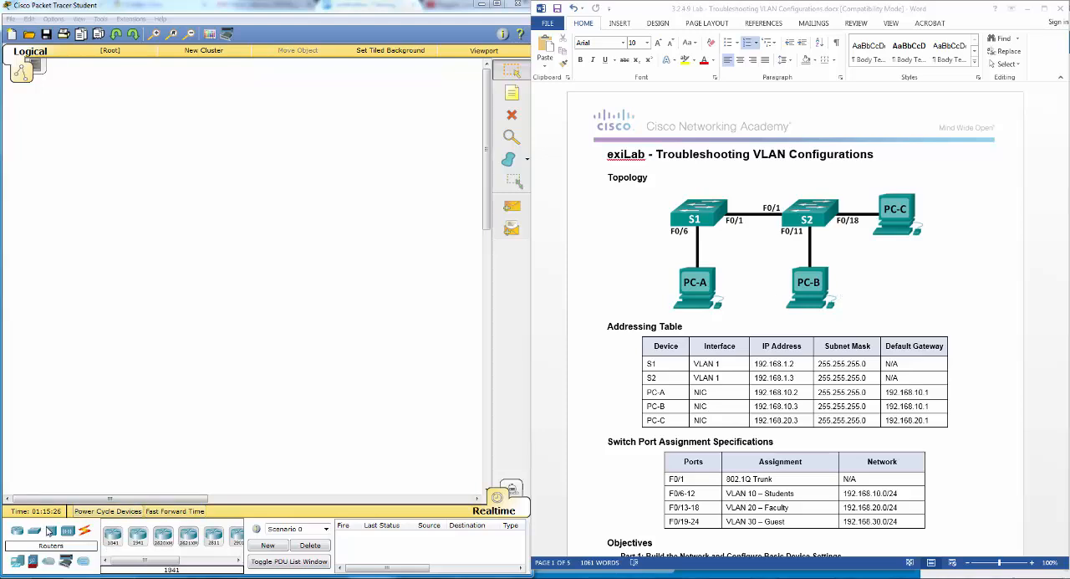
- Place two 2960 switches side by side in the upper part of the empty workspace
{"action": "left_click", "coordinate": [33, 534]}
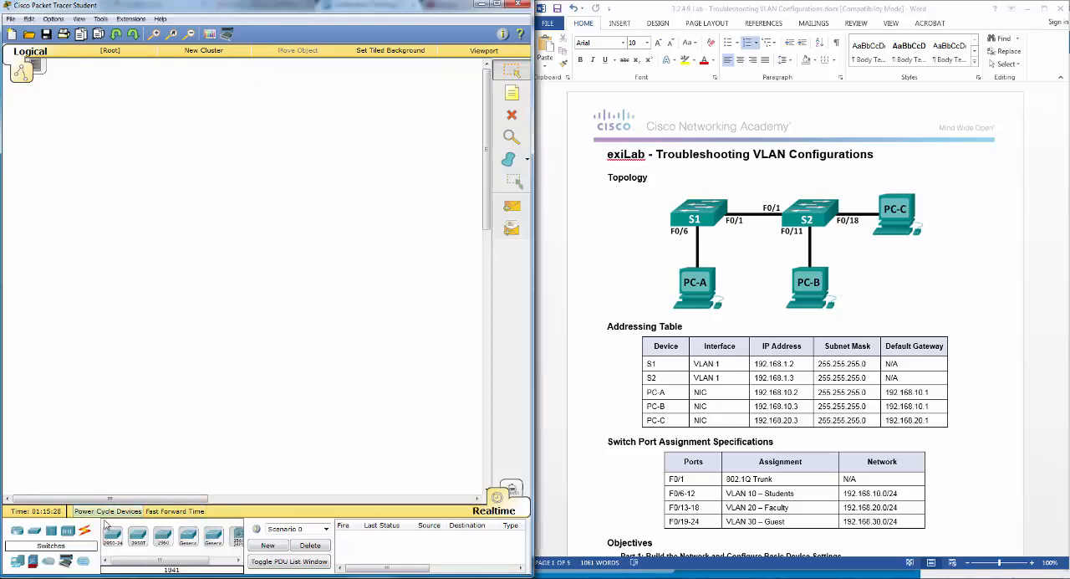
{"action": "left_click_drag", "start_coordinate": [163, 535], "coordinate": [120, 183]}
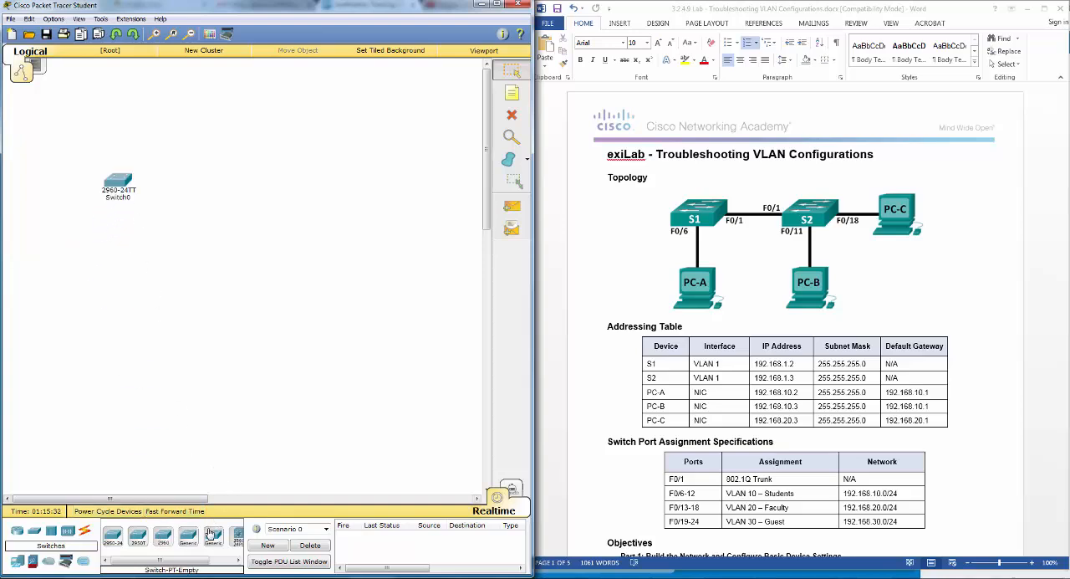
{"action": "left_click_drag", "start_coordinate": [163, 542], "coordinate": [236, 189]}
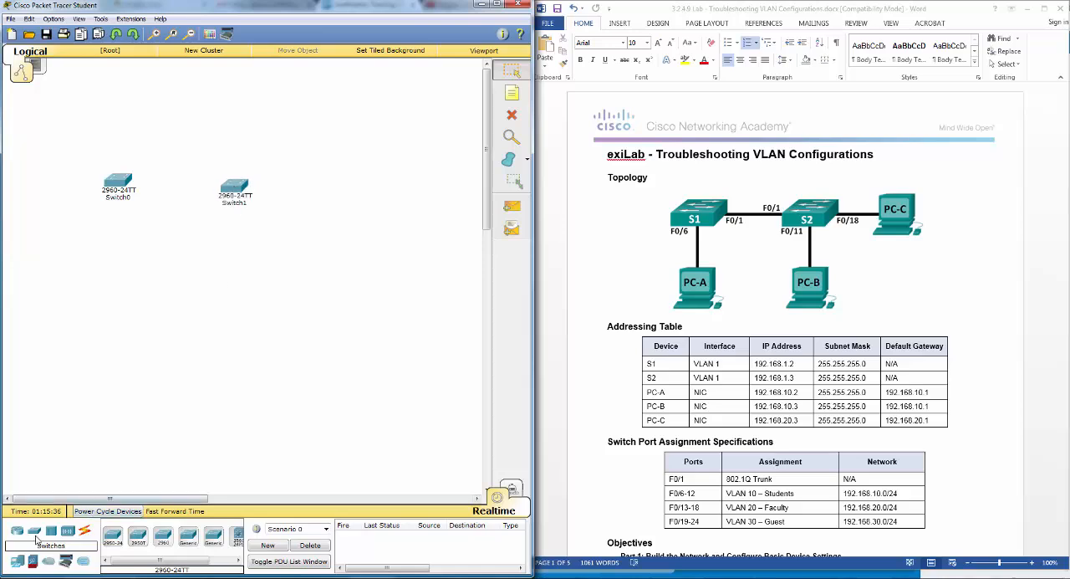
- Add three generic PCs, one below each switch and one beside the second switch, and nudge that switch into line
{"action": "left_click", "coordinate": [21, 562]}
{"action": "left_click_drag", "start_coordinate": [113, 540], "coordinate": [119, 282]}
{"action": "left_click_drag", "start_coordinate": [115, 541], "coordinate": [227, 280]}
{"action": "left_click_drag", "start_coordinate": [114, 541], "coordinate": [317, 188]}
{"action": "left_click_drag", "start_coordinate": [240, 187], "coordinate": [238, 184]}
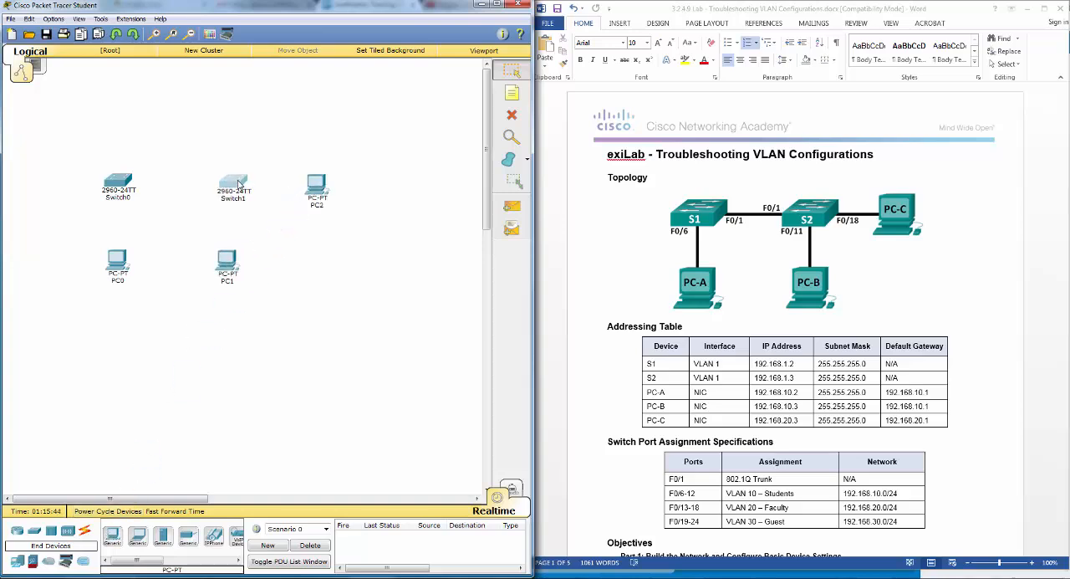
- Rename the PC beside the second switch PC-C, the one below that switch PC-B, and the remaining one PC-A
{"action": "left_click", "coordinate": [319, 210]}
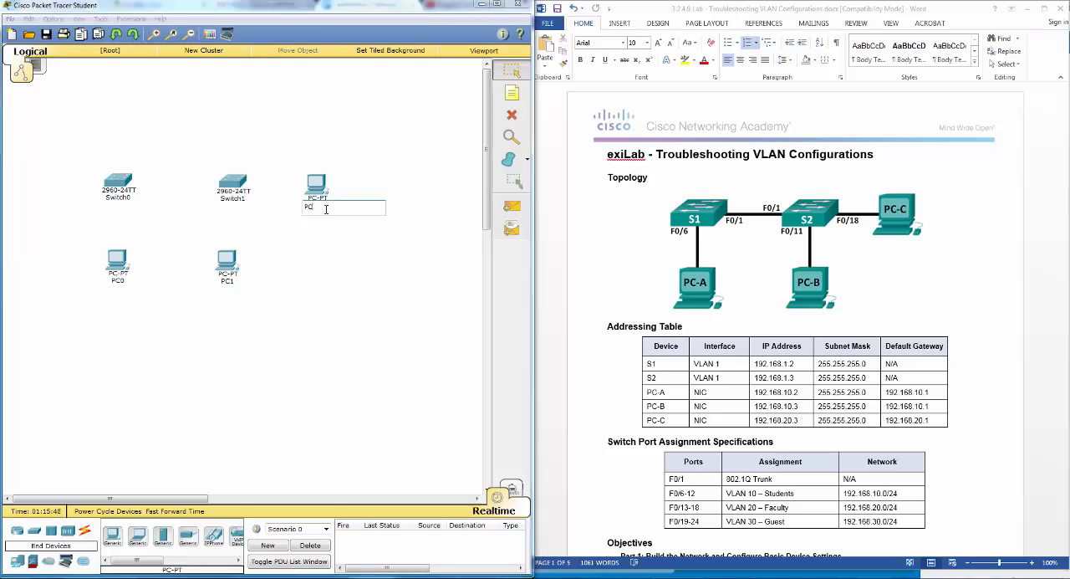
{"action": "type", "text": "PC-C"}
{"action": "left_click", "coordinate": [227, 281]}
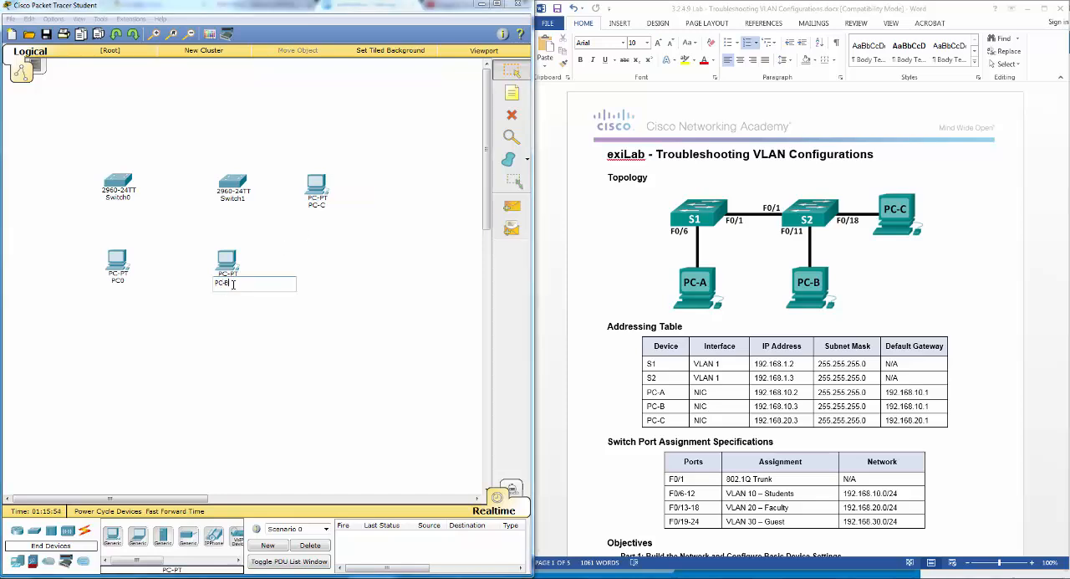
{"action": "left_click", "coordinate": [118, 282]}
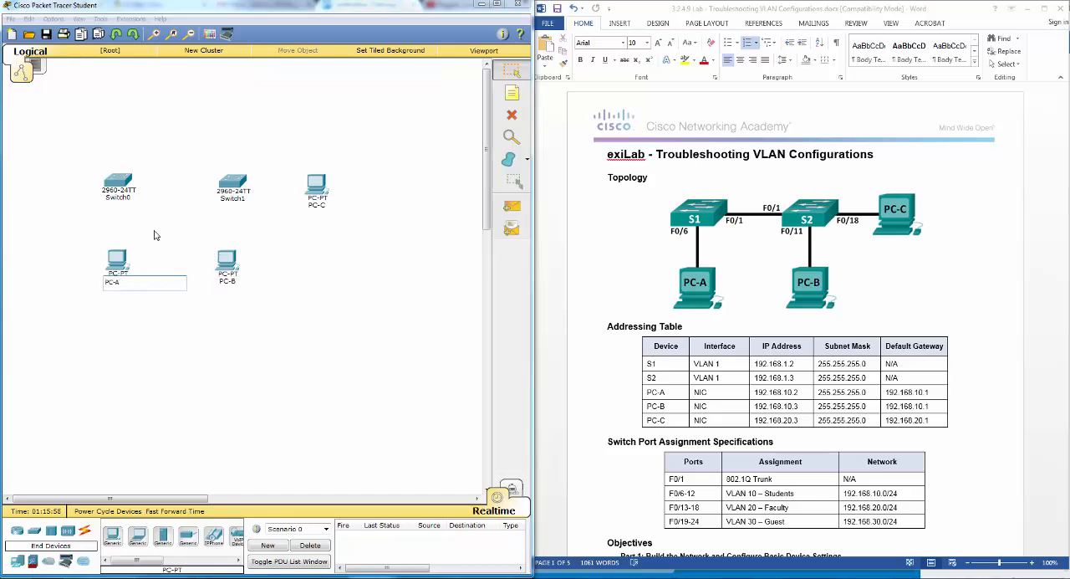
- Rename the switch above PC-A as S1 and the switch above PC-B as S2
{"action": "left_click", "coordinate": [128, 199]}
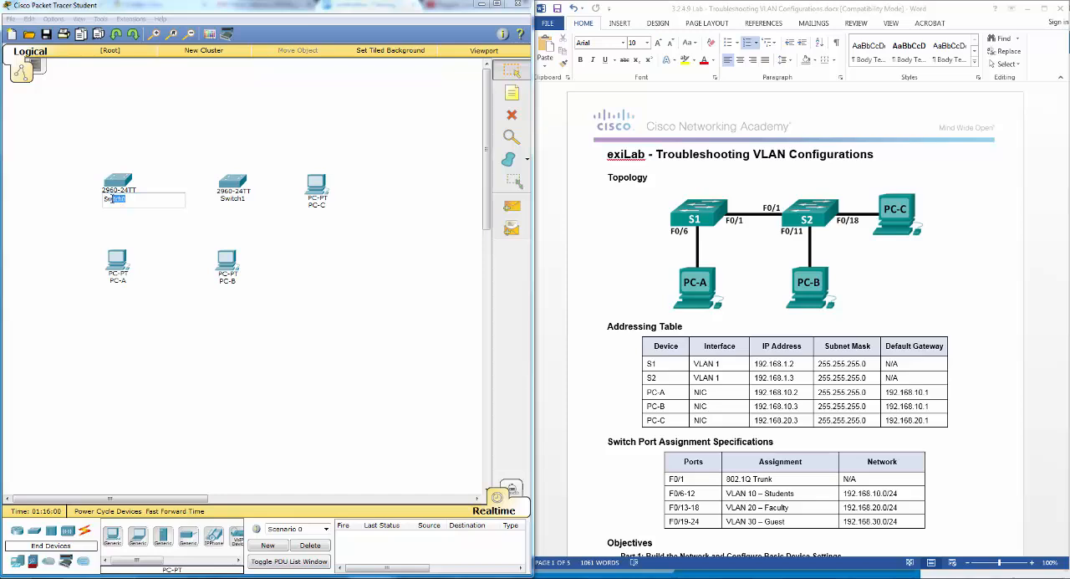
{"action": "type", "text": "1"}
{"action": "left_click", "coordinate": [240, 200]}
{"action": "left_click_drag", "start_coordinate": [241, 201], "coordinate": [228, 201]}
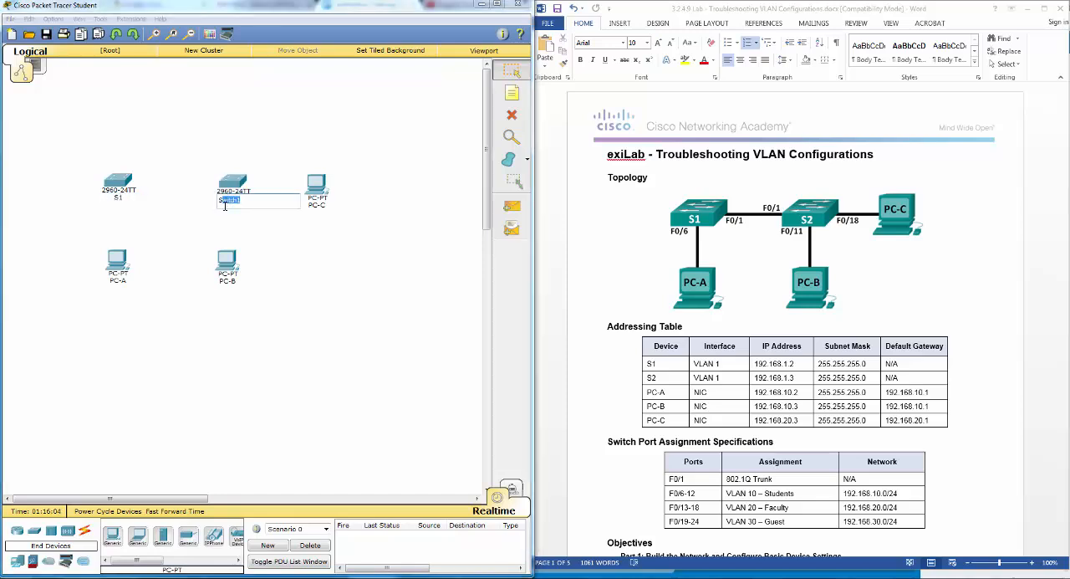
{"action": "type", "text": "2"}
{"action": "left_click", "coordinate": [309, 248]}
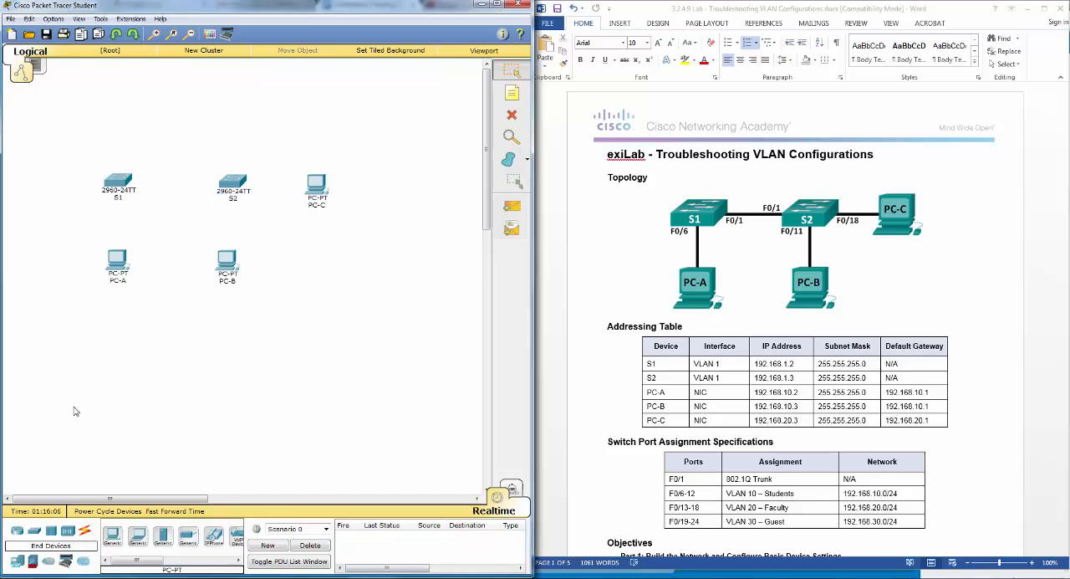
- Connect S1 FastEthernet0/6 to the FastEthernet0 port of PC-A with a copper straight-through cable
{"action": "left_click", "coordinate": [84, 531]}
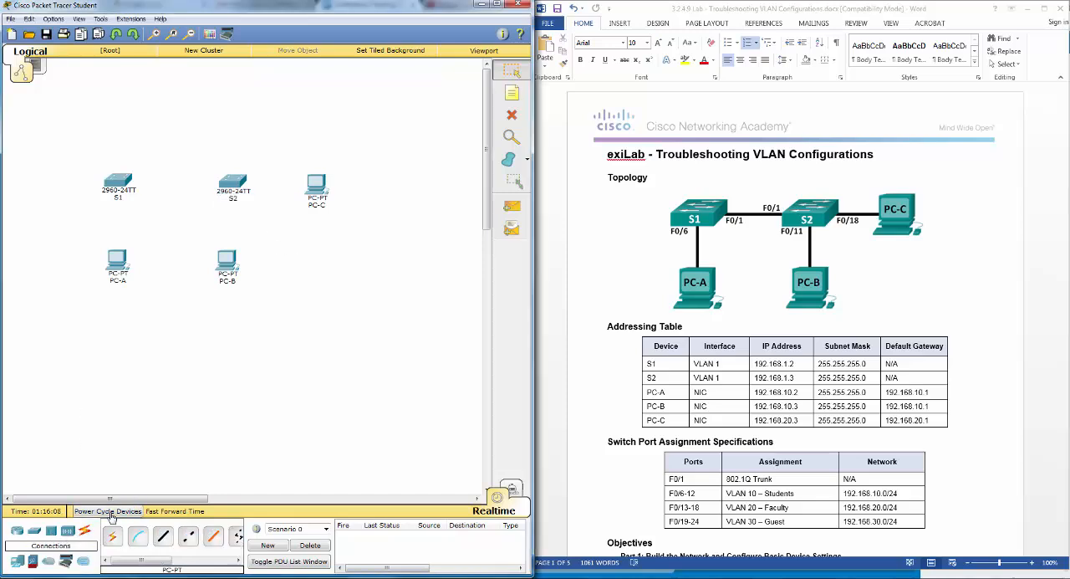
{"action": "left_click", "coordinate": [163, 536]}
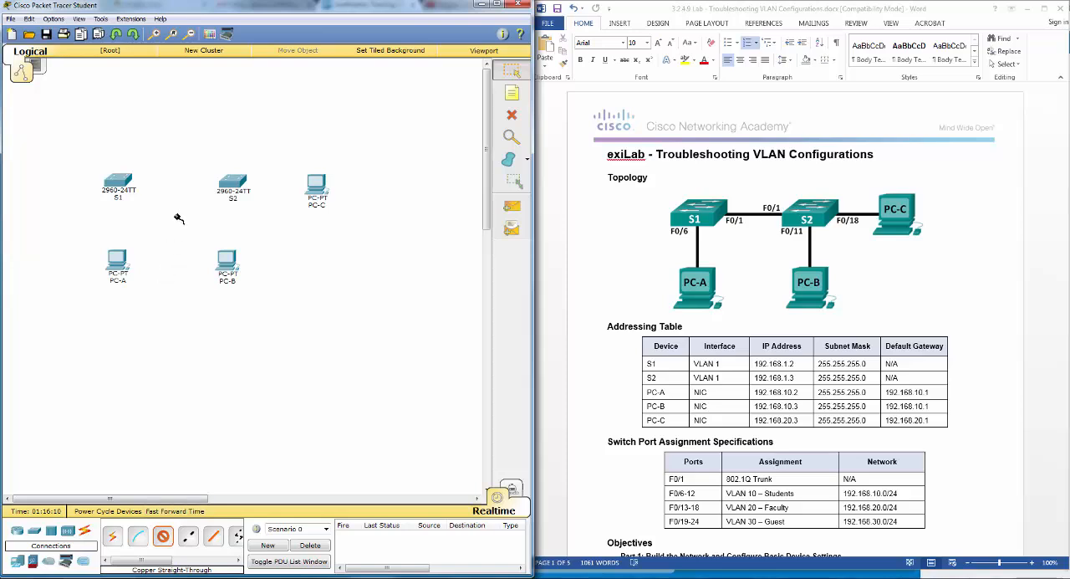
{"action": "left_click", "coordinate": [118, 184]}
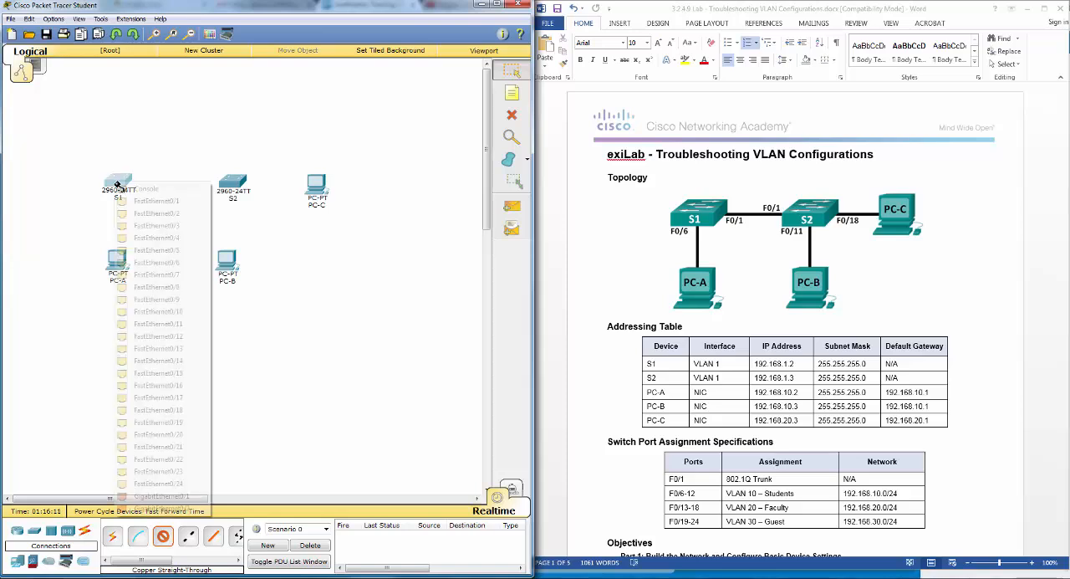
{"action": "left_click", "coordinate": [152, 264]}
{"action": "left_click", "coordinate": [121, 264]}
{"action": "left_click", "coordinate": [143, 283]}
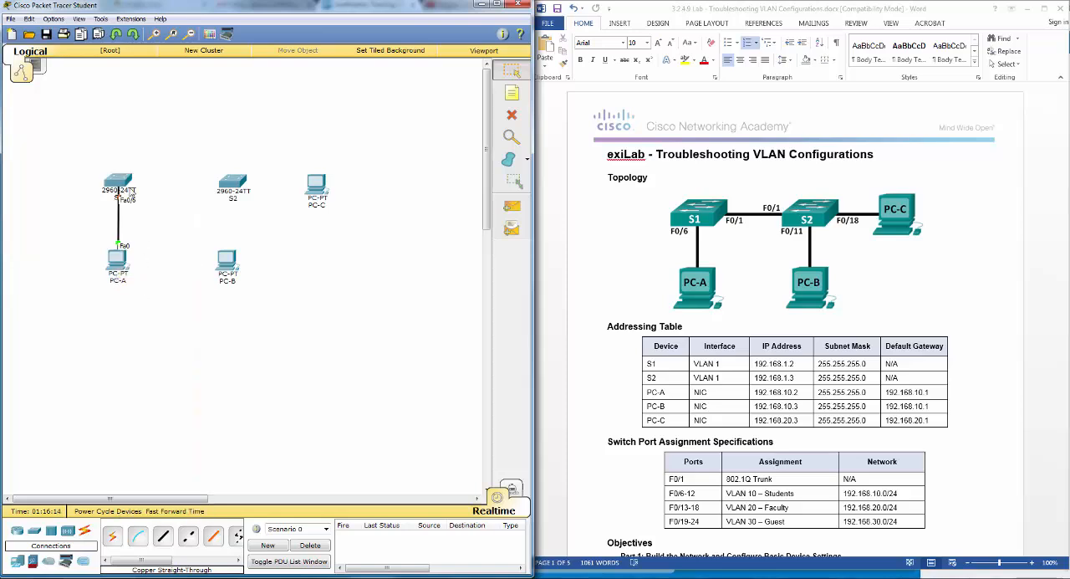
- Link S1 FastEthernet0/1 to S2 FastEthernet0/1 with a copper straight-through cable
{"action": "left_click", "coordinate": [163, 536]}
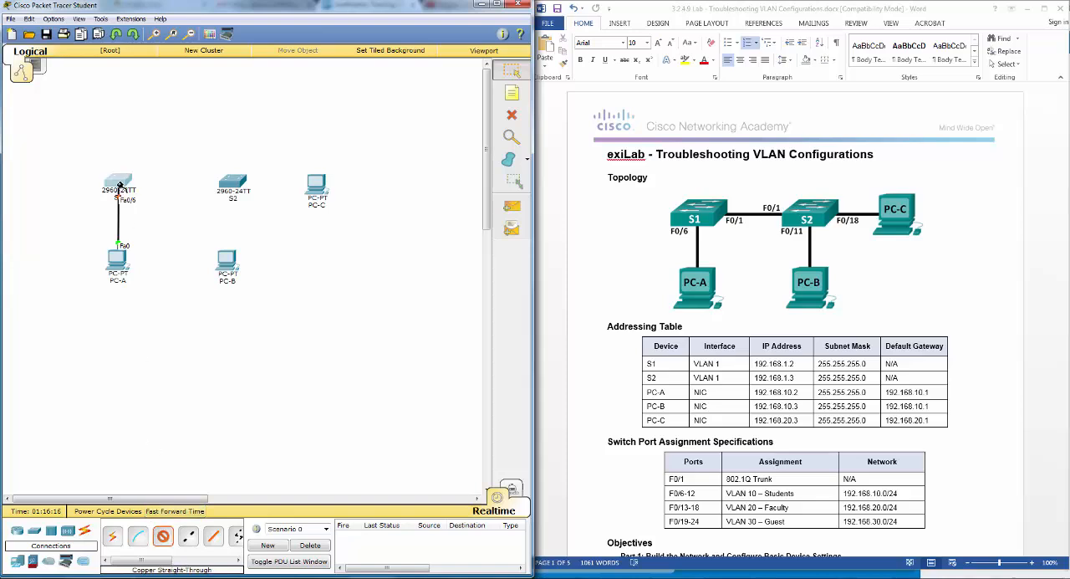
{"action": "left_click", "coordinate": [119, 185]}
{"action": "left_click", "coordinate": [146, 201]}
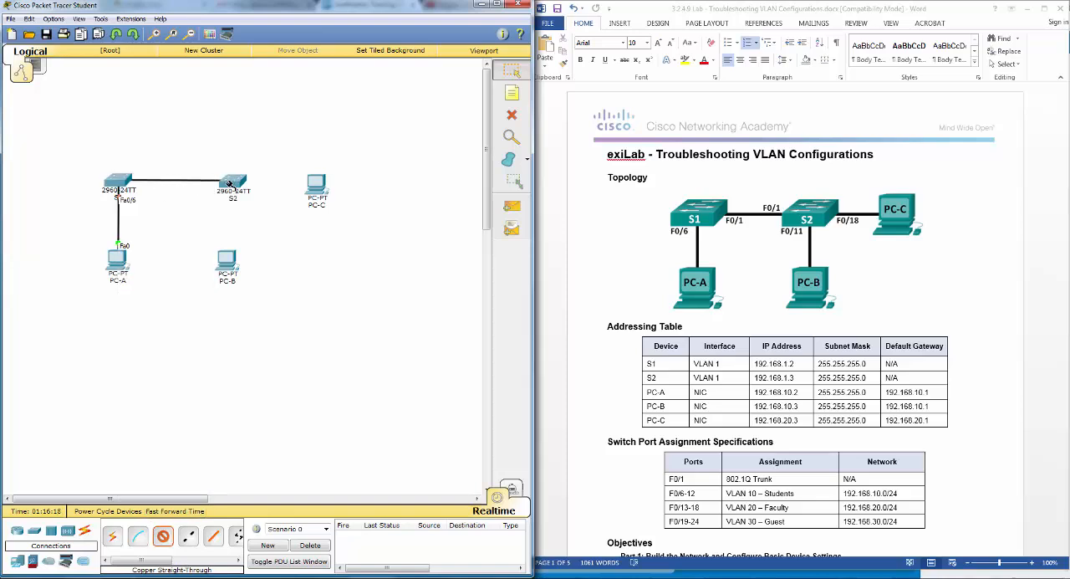
{"action": "left_click", "coordinate": [230, 182]}
{"action": "left_click", "coordinate": [243, 201]}
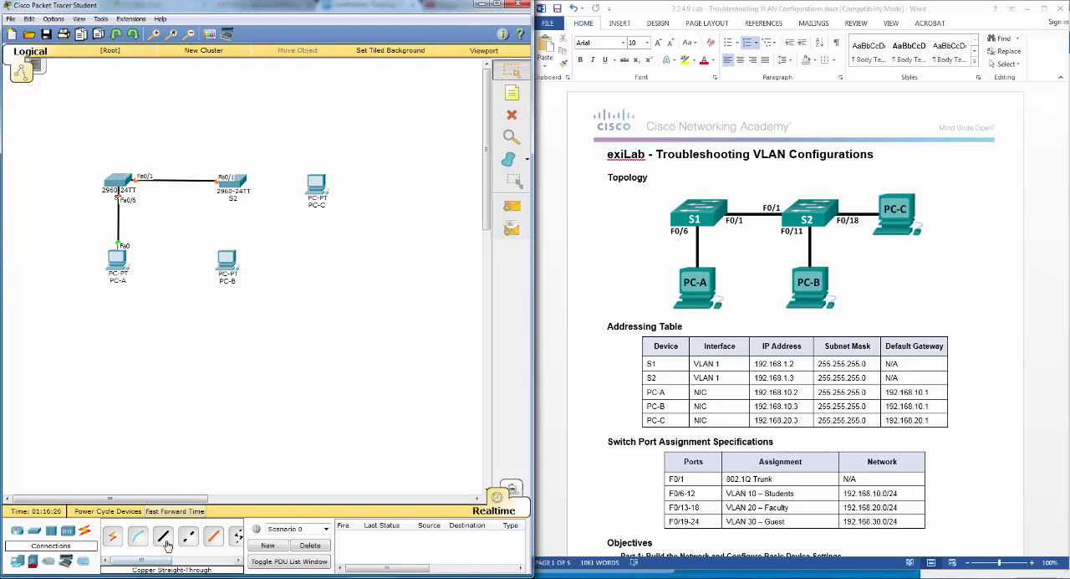
- Connect S2 FastEthernet0/11 to the FastEthernet0 port of PC-B with a copper straight-through cable
{"action": "left_click", "coordinate": [163, 536]}
{"action": "left_click", "coordinate": [240, 189]}
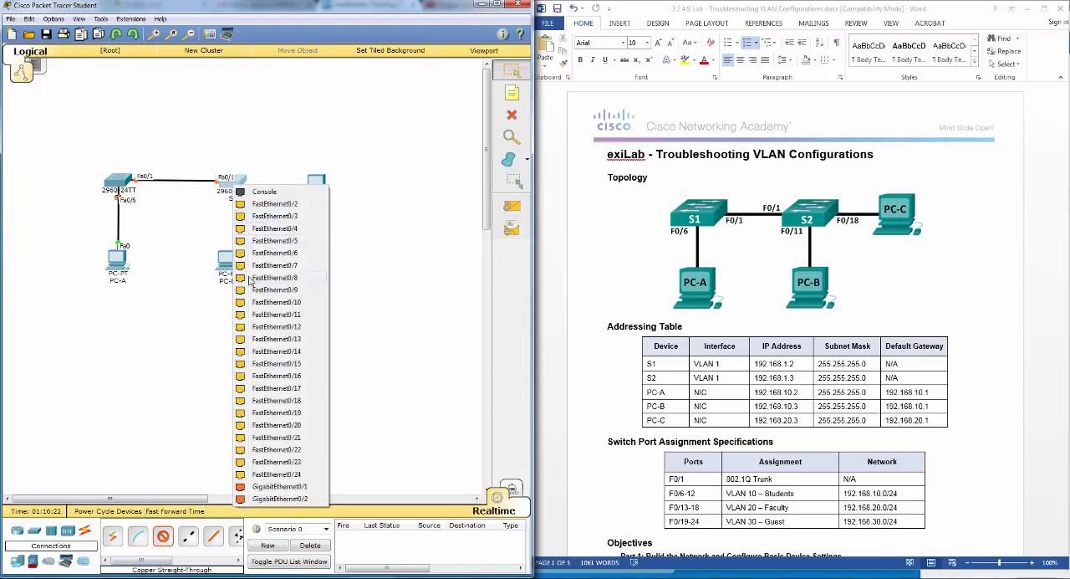
{"action": "left_click", "coordinate": [276, 314]}
{"action": "left_click", "coordinate": [227, 257]}
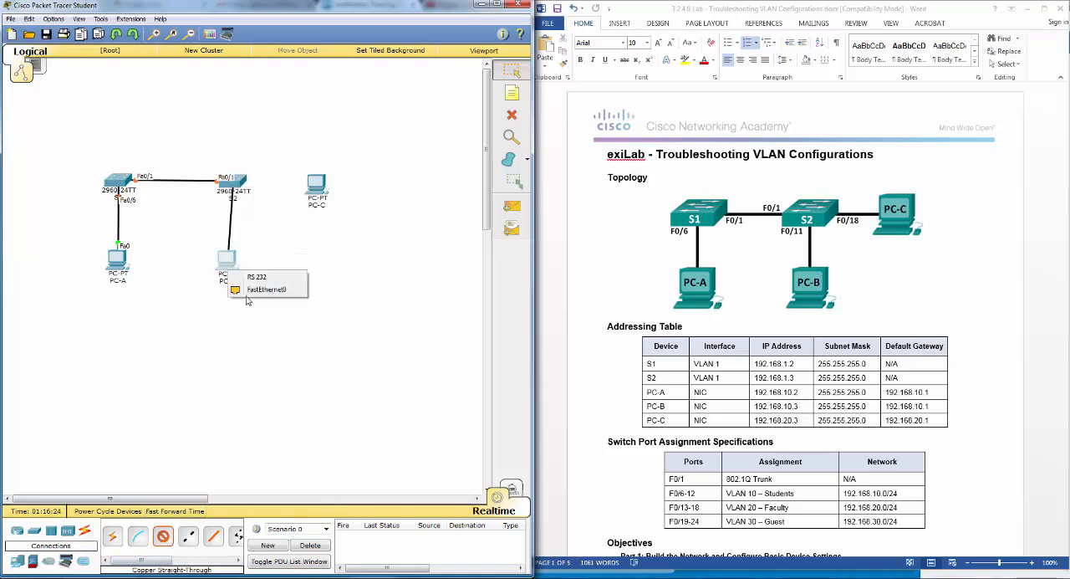
{"action": "left_click", "coordinate": [251, 291]}
- Connect S2 FastEthernet0/18 to PC-C FastEthernet0 with a copper straight-through cable, and align PC-B and PC-C with S2
{"action": "left_click", "coordinate": [163, 536]}
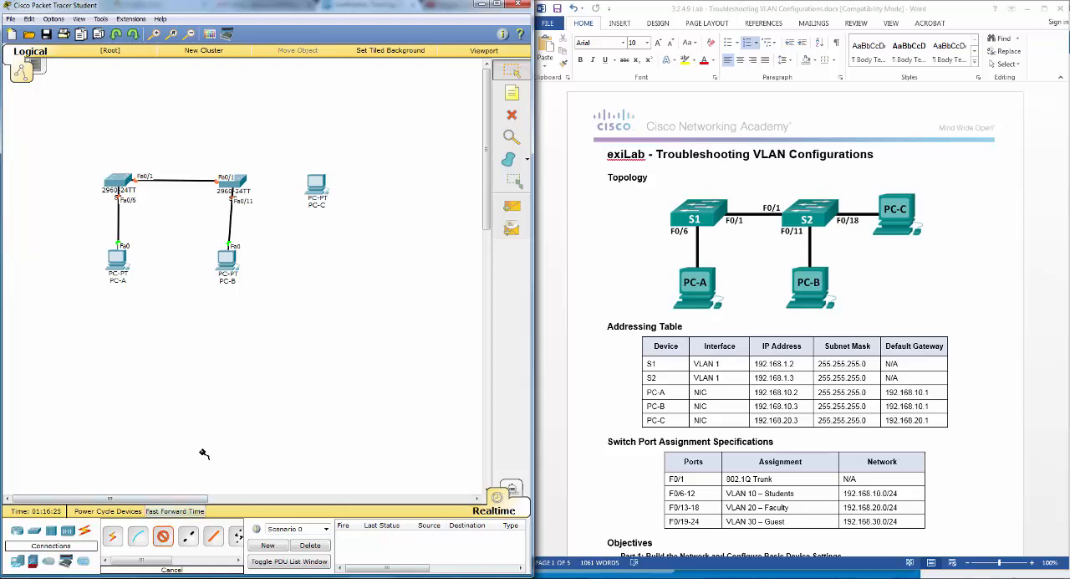
{"action": "left_click", "coordinate": [236, 185]}
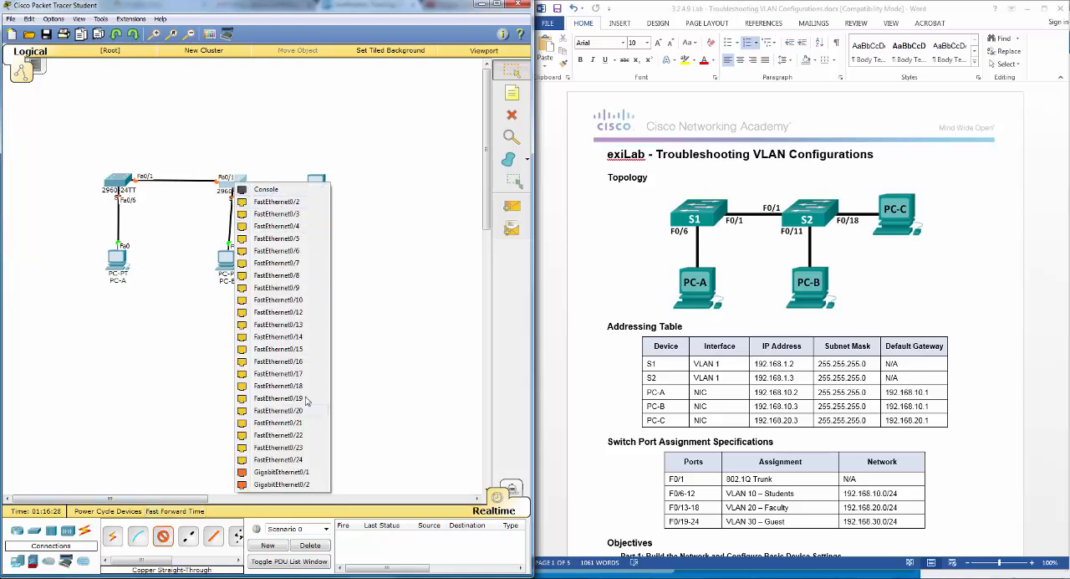
{"action": "left_click", "coordinate": [301, 368]}
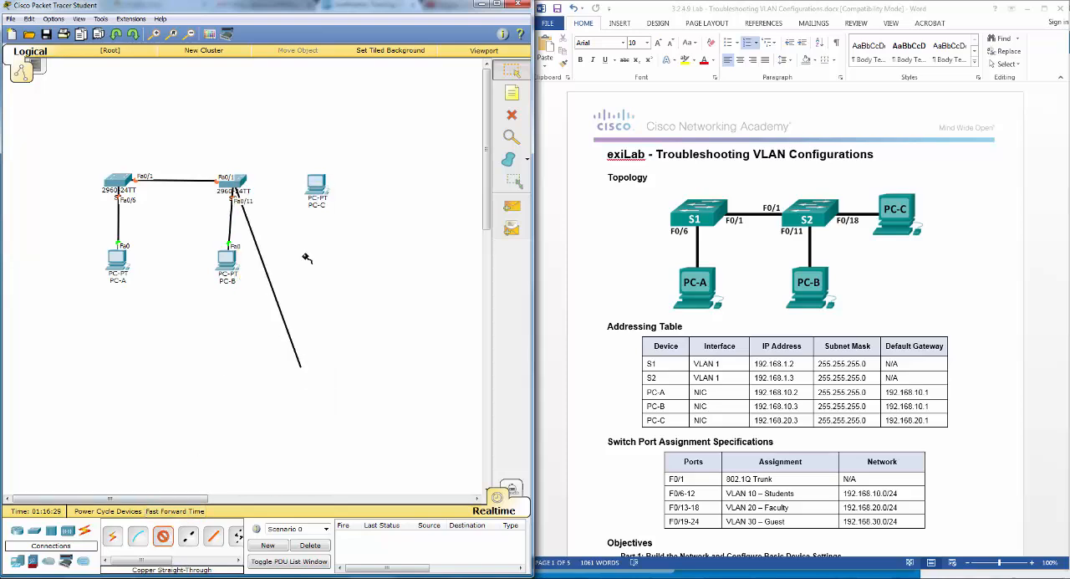
{"action": "left_click", "coordinate": [318, 186]}
{"action": "left_click", "coordinate": [334, 207]}
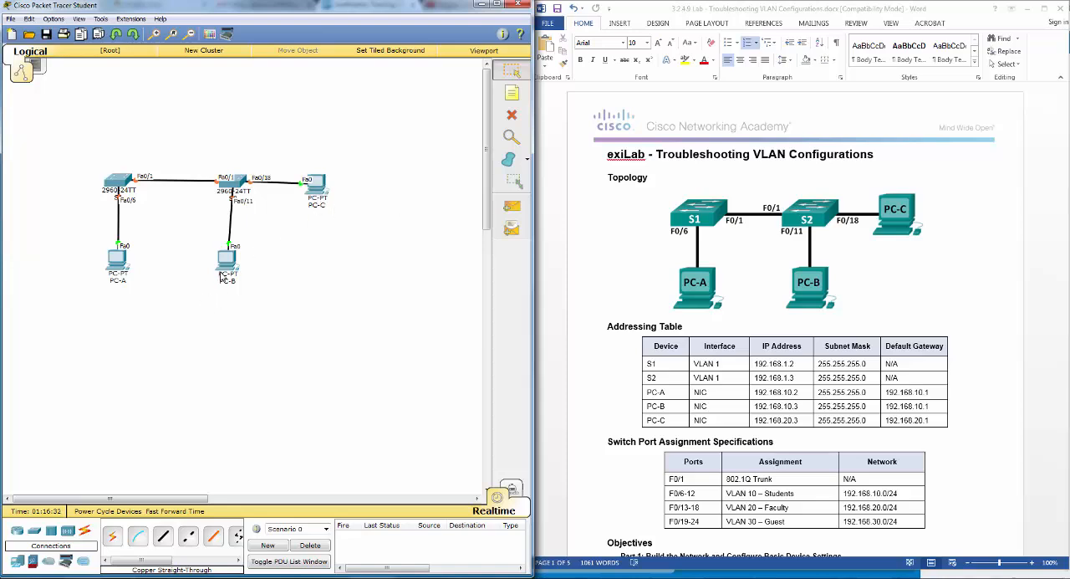
{"action": "left_click_drag", "start_coordinate": [227, 269], "coordinate": [232, 268]}
{"action": "left_click_drag", "start_coordinate": [317, 187], "coordinate": [319, 181]}
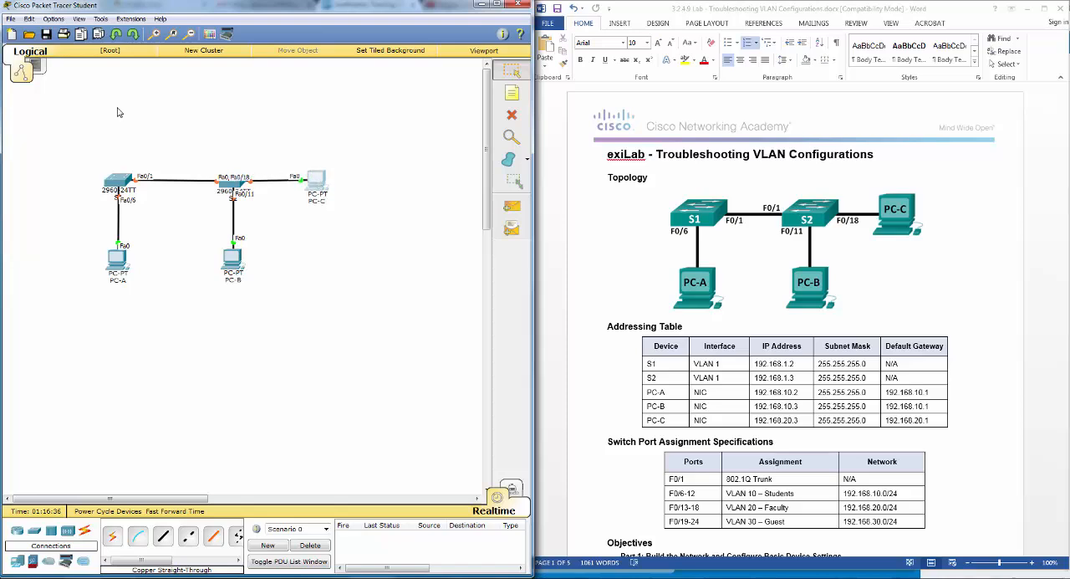
- Turn off Always Show Port Labels in the interface preferences
{"action": "left_click", "coordinate": [54, 18]}
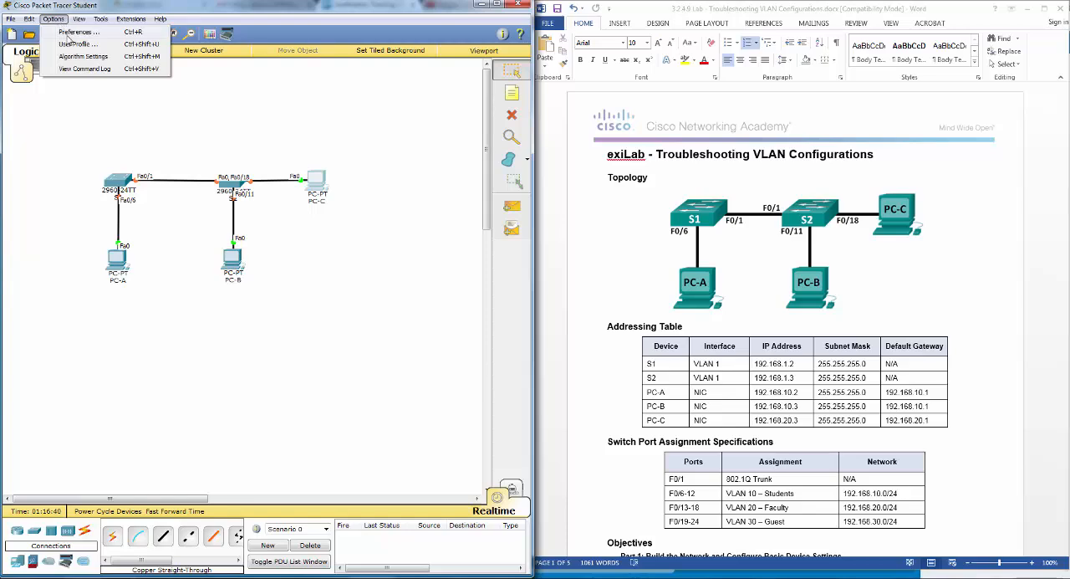
{"action": "left_click", "coordinate": [68, 33]}
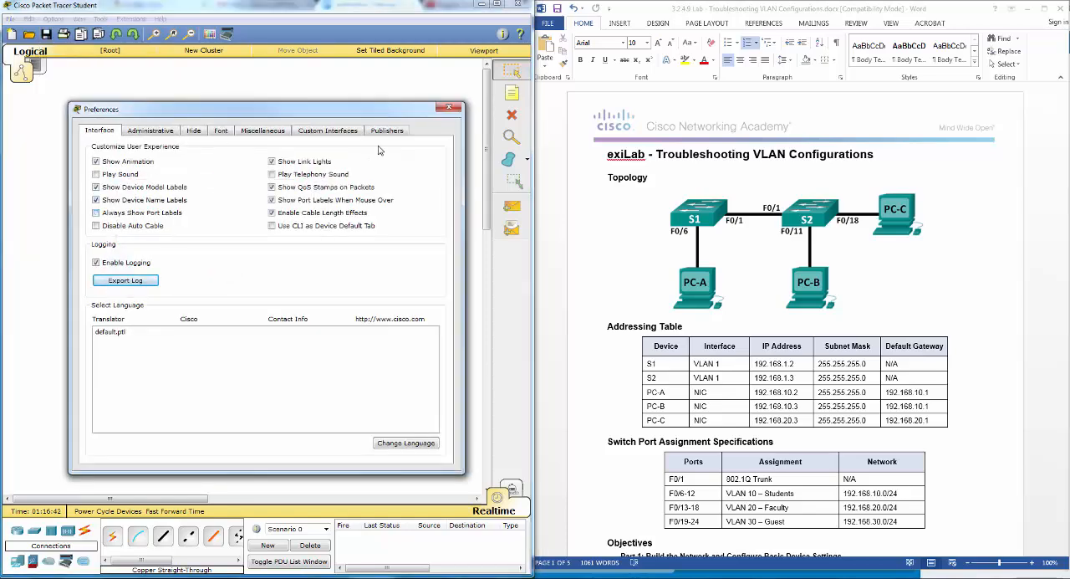
{"action": "left_click", "coordinate": [448, 108]}
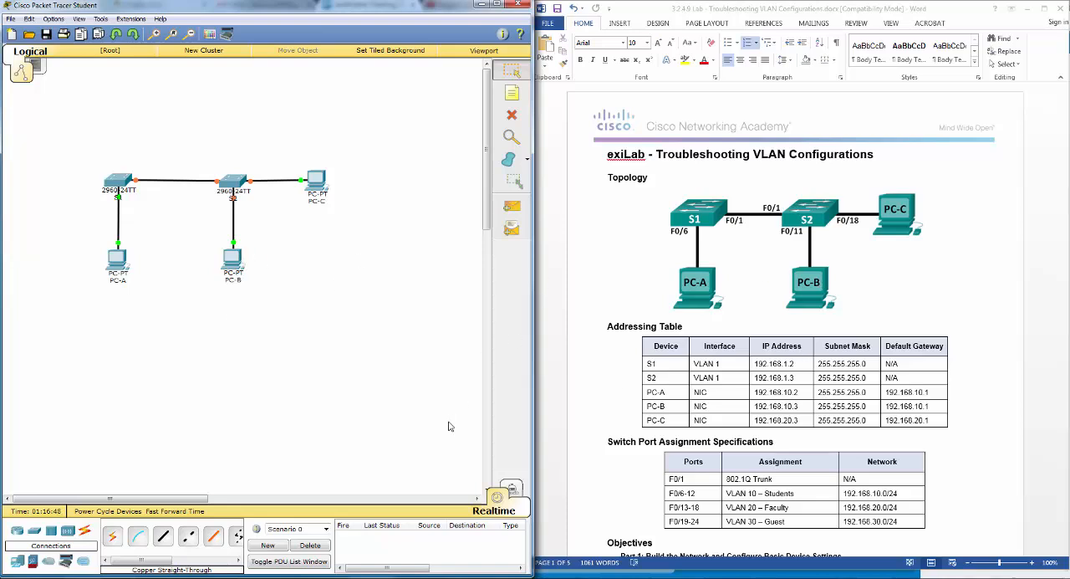
{"action": "left_click_drag", "start_coordinate": [201, 500], "coordinate": [222, 500]}
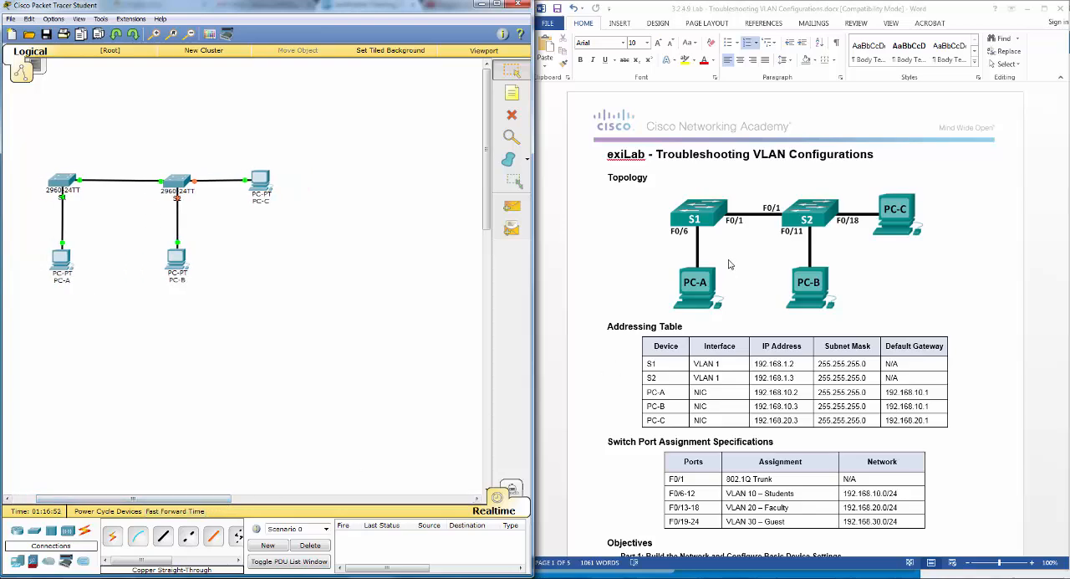
- Switch to the lab document in Word and review the Part 1 configuration steps and the addressing table
{"action": "left_click", "coordinate": [942, 292]}
{"action": "scroll", "coordinate": [942, 293], "scroll_direction": "down", "scroll_amount": 5}
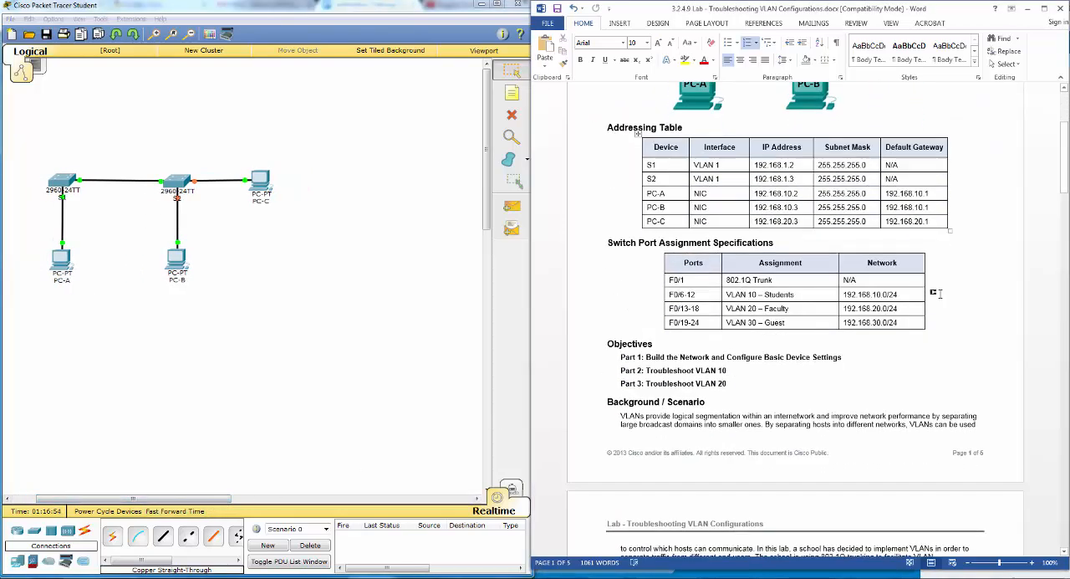
{"action": "scroll", "coordinate": [940, 293], "scroll_direction": "down", "scroll_amount": 10}
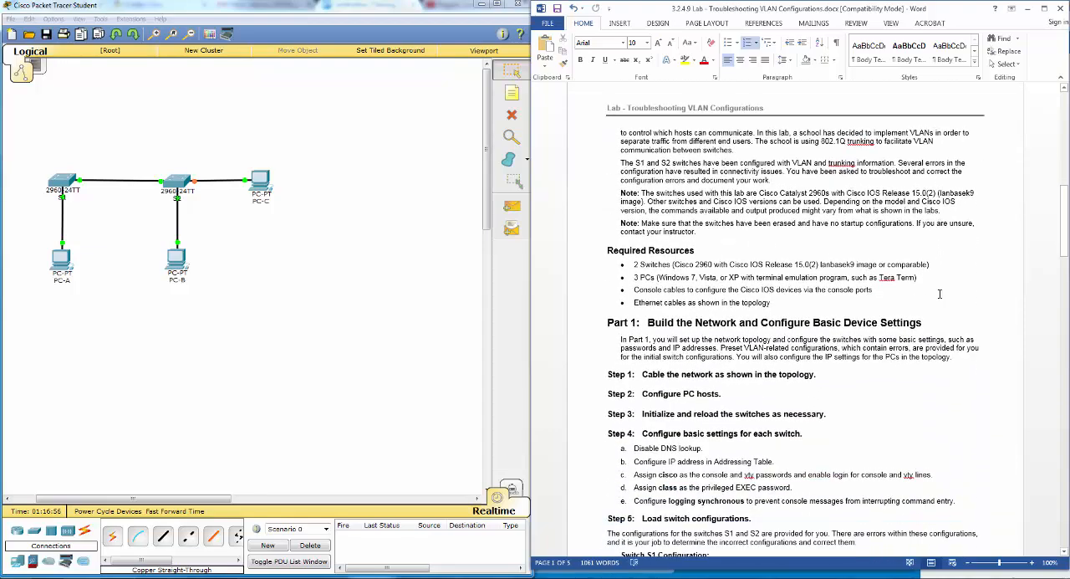
{"action": "scroll", "coordinate": [940, 293], "scroll_direction": "down", "scroll_amount": 2}
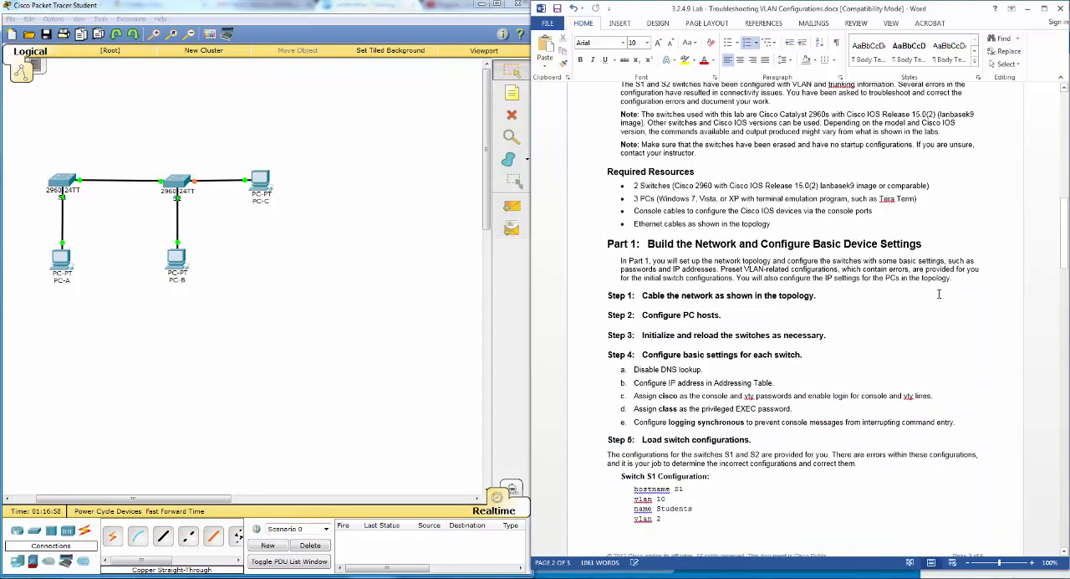
{"action": "scroll", "coordinate": [938, 293], "scroll_direction": "down", "scroll_amount": 1}
{"action": "scroll", "coordinate": [938, 293], "scroll_direction": "down", "scroll_amount": 1}
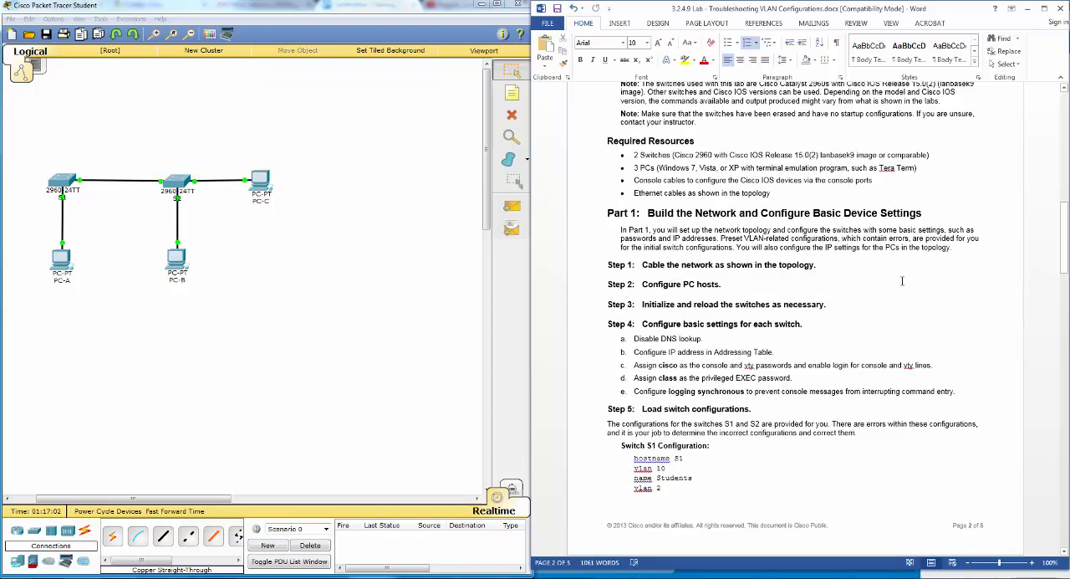
{"action": "scroll", "coordinate": [899, 282], "scroll_direction": "down", "scroll_amount": 1}
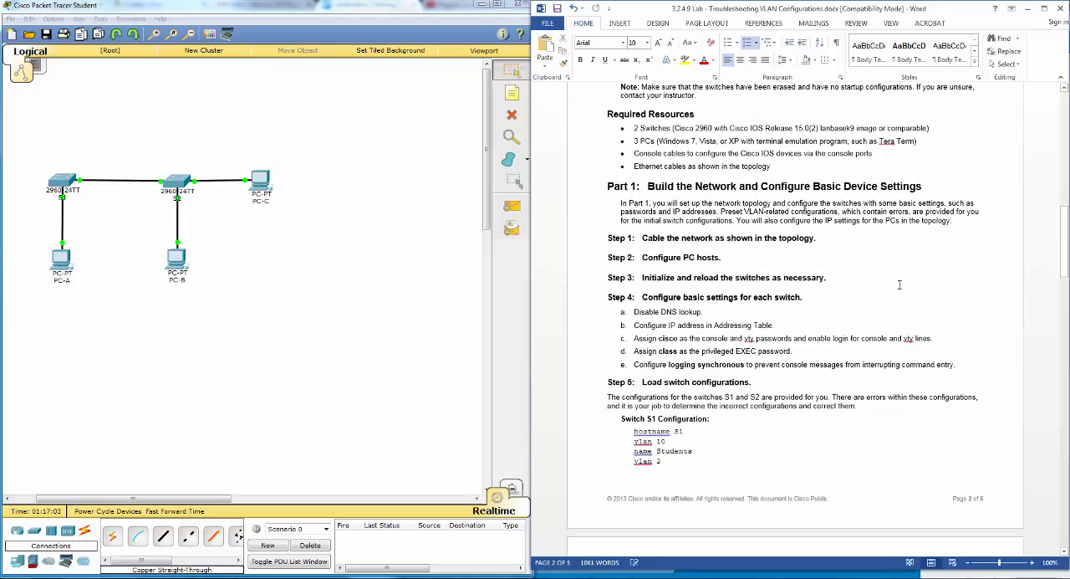
{"action": "scroll", "coordinate": [901, 284], "scroll_direction": "up", "scroll_amount": 2}
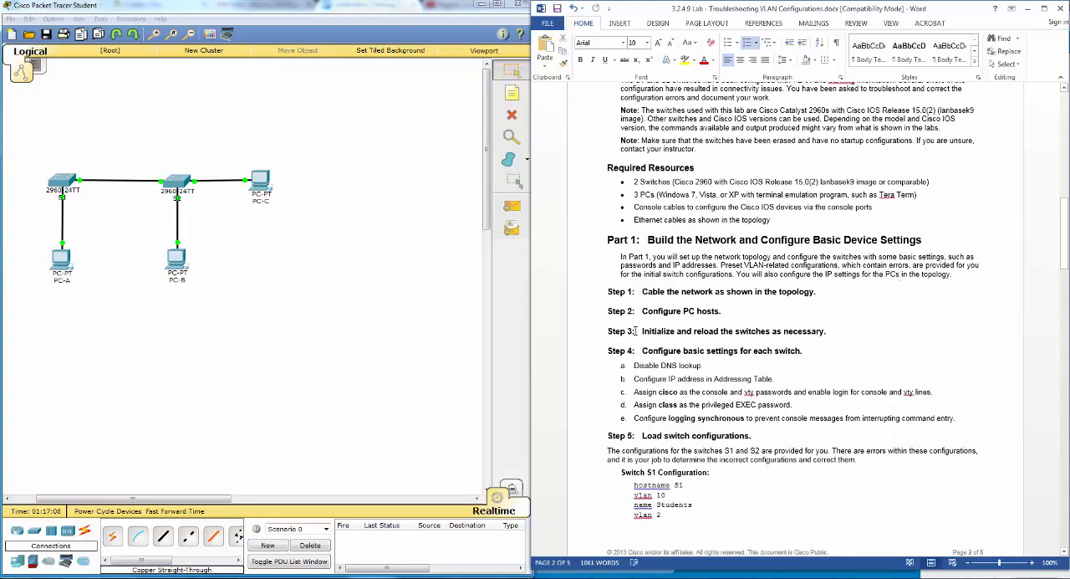
{"action": "scroll", "coordinate": [635, 331], "scroll_direction": "up", "scroll_amount": 15}
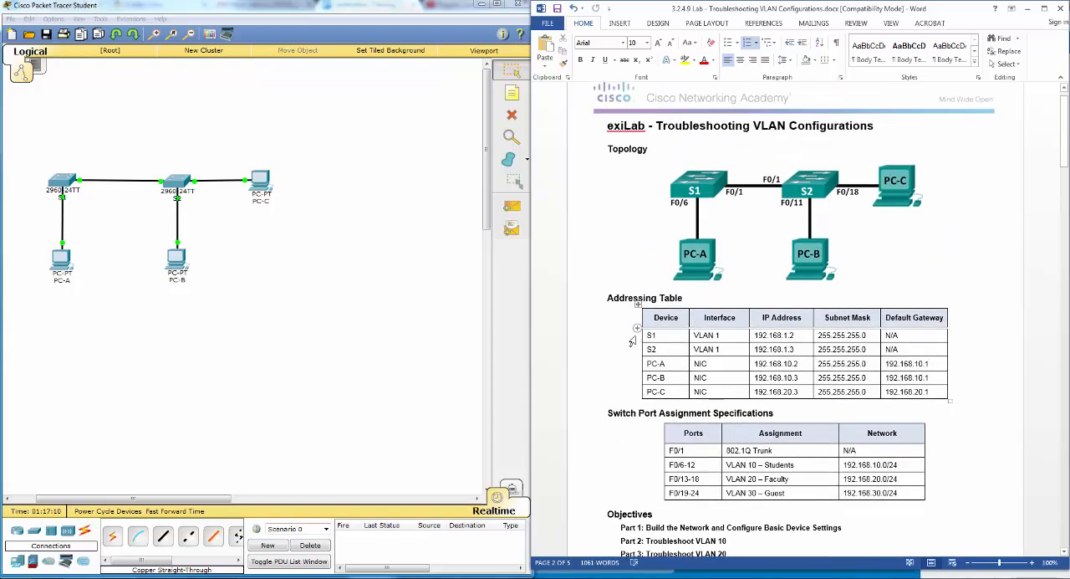
- Configure PC-A with static IP address 192.168.10.2, subnet mask 255.255.255.0 and default gateway 192.168.10.1, as given in the addressing table
{"action": "scroll", "coordinate": [636, 334], "scroll_direction": "down", "scroll_amount": 3}
{"action": "left_click", "coordinate": [113, 257]}
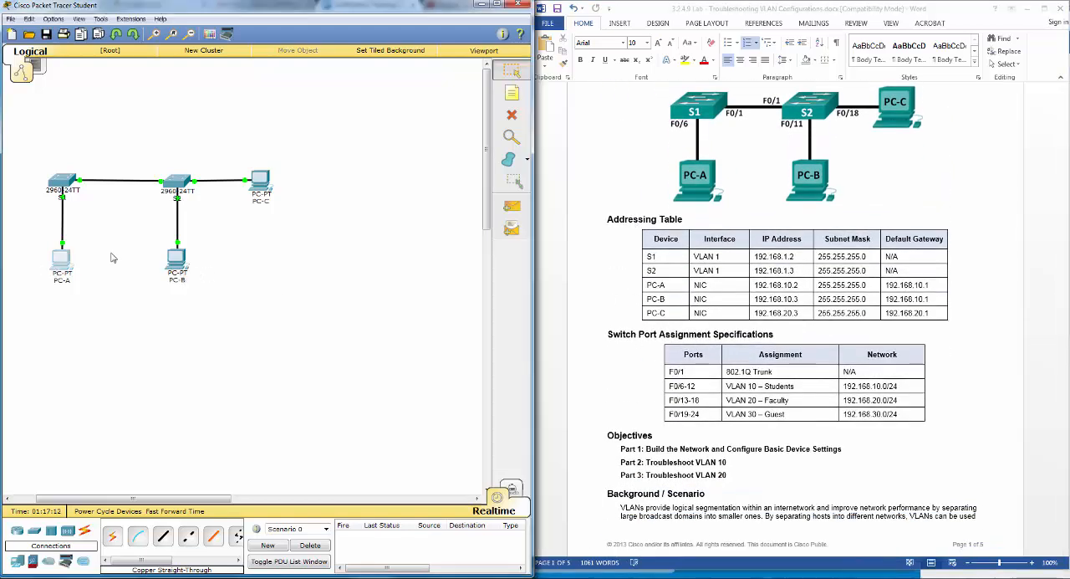
{"action": "left_click_drag", "start_coordinate": [492, 163], "coordinate": [410, 206]}
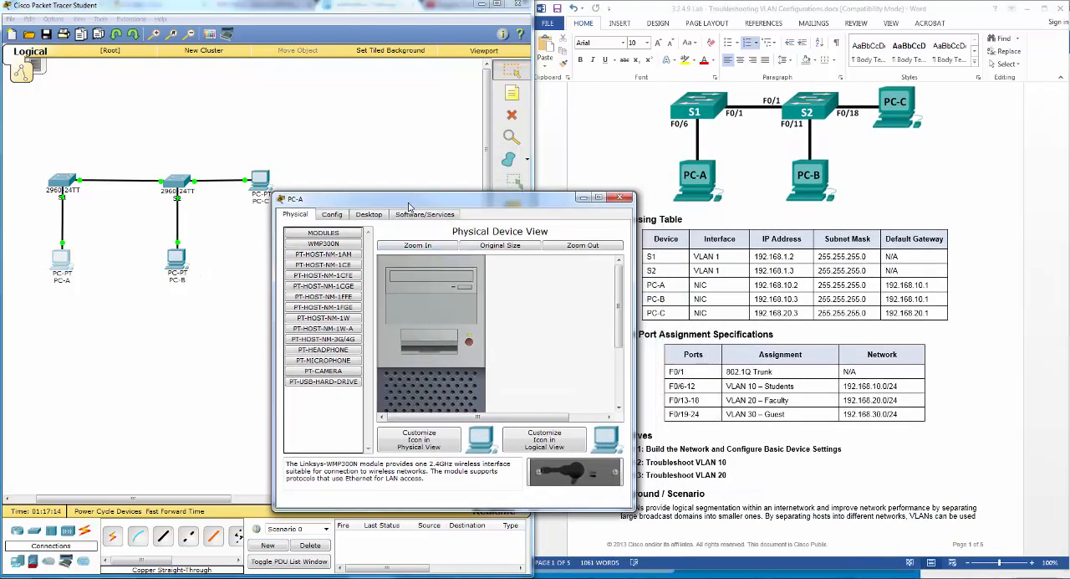
{"action": "left_click", "coordinate": [365, 216]}
{"action": "left_click", "coordinate": [310, 251]}
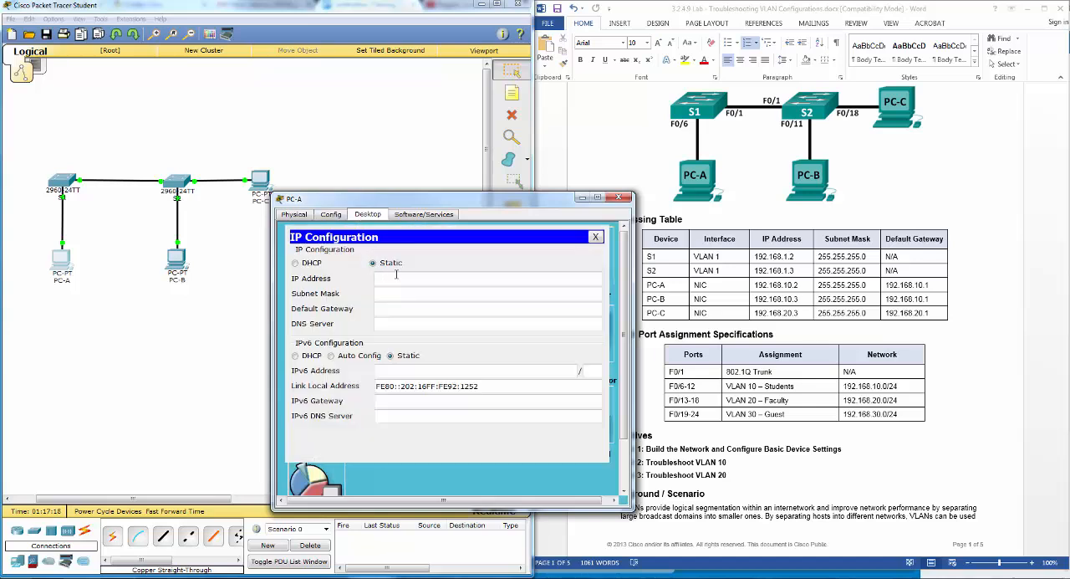
{"action": "left_click", "coordinate": [396, 278]}
{"action": "type", "text": "192.168.10.2"}
{"action": "key", "text": "Tab"}
{"action": "key", "text": "Tab"}
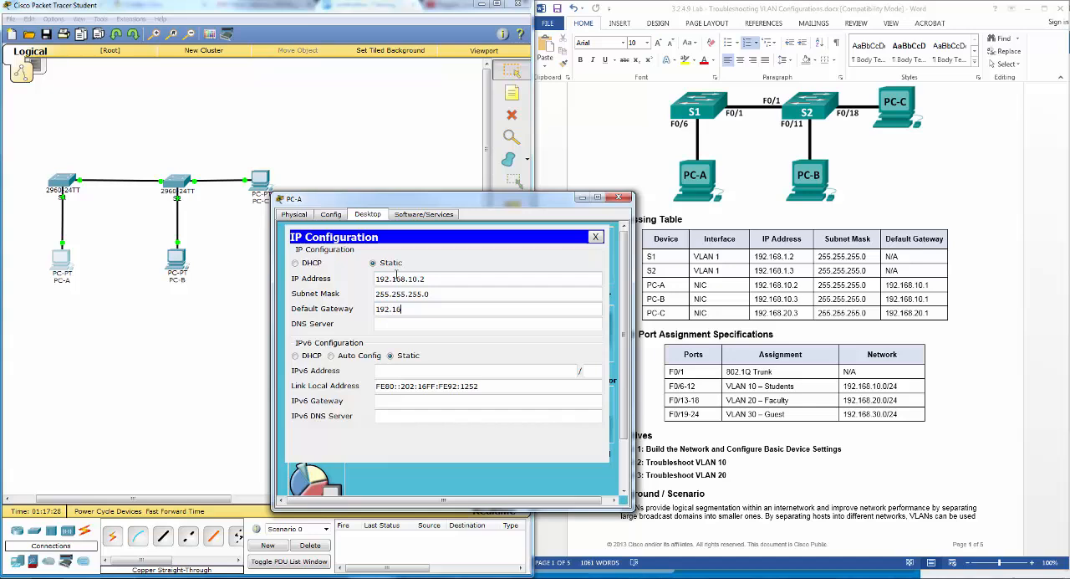
{"action": "type", "text": "192.168.10.1"}
{"action": "left_click", "coordinate": [618, 197]}
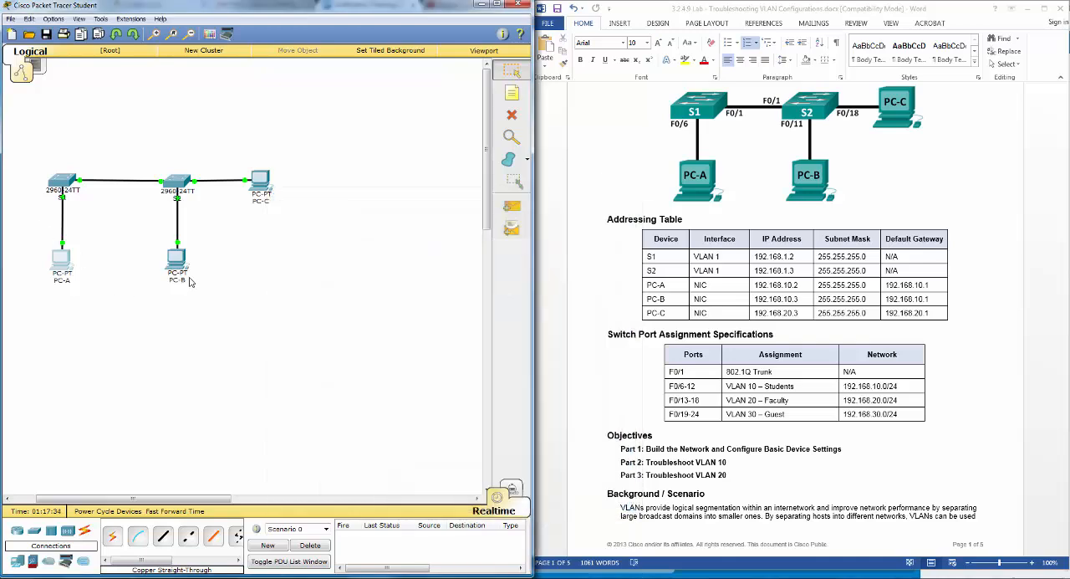
- Configure PC-B with static IP address 192.168.10.3, subnet mask 255.255.255.0 and default gateway 192.168.10.1
{"action": "left_click", "coordinate": [186, 278]}
{"action": "left_click", "coordinate": [454, 172]}
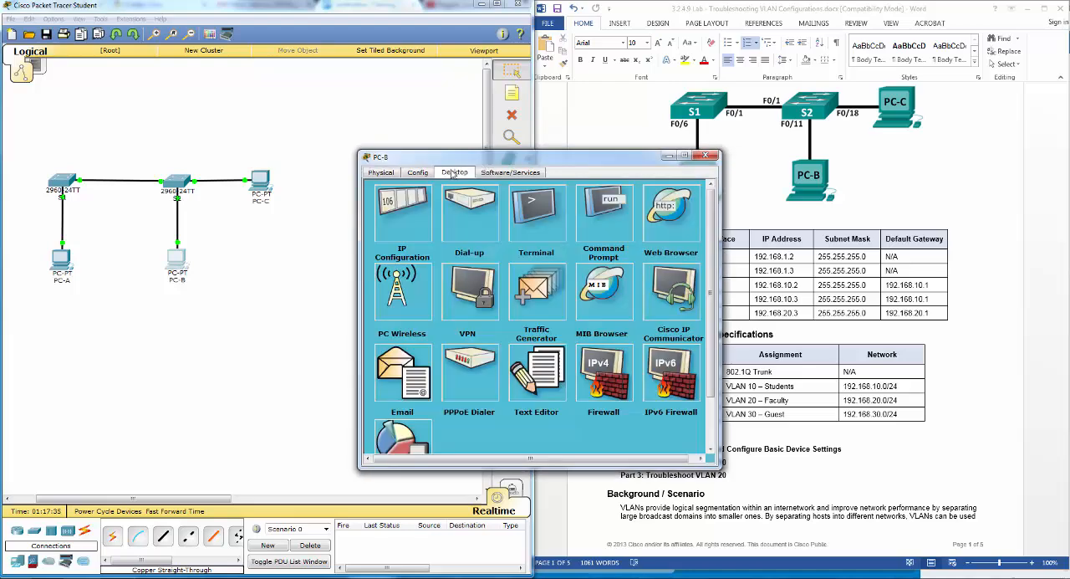
{"action": "left_click", "coordinate": [337, 260]}
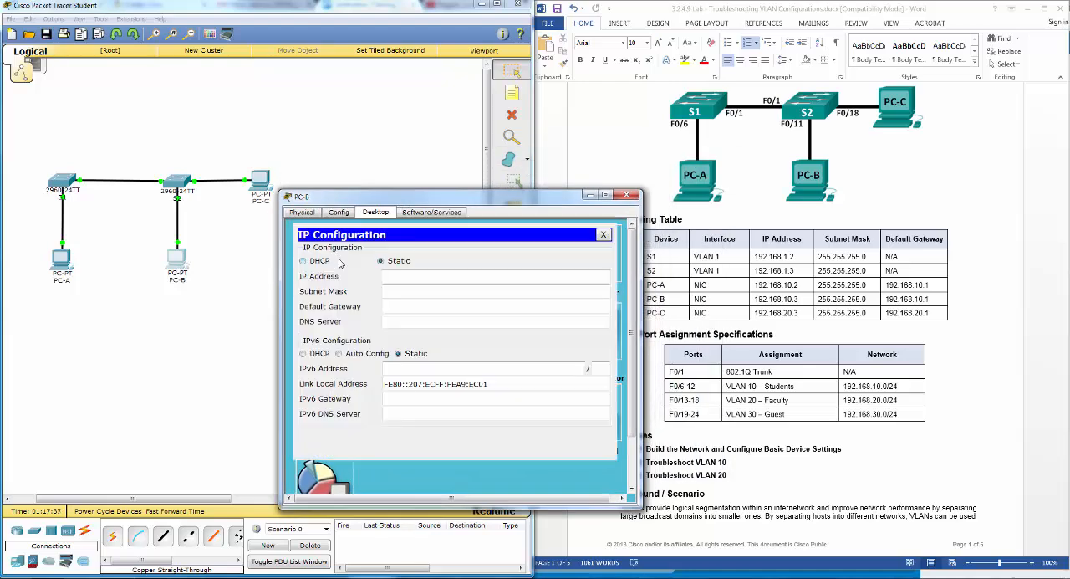
{"action": "left_click", "coordinate": [445, 274]}
{"action": "type", "text": "192.168.10.3"}
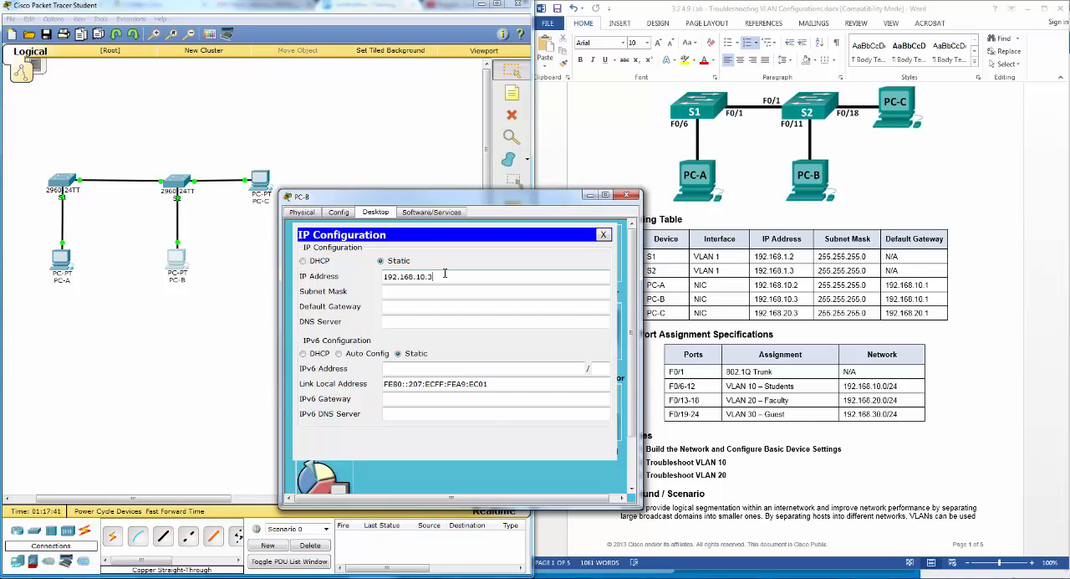
{"action": "key", "text": "Tab"}
{"action": "key", "text": "Tab"}
{"action": "type", "text": "192"}
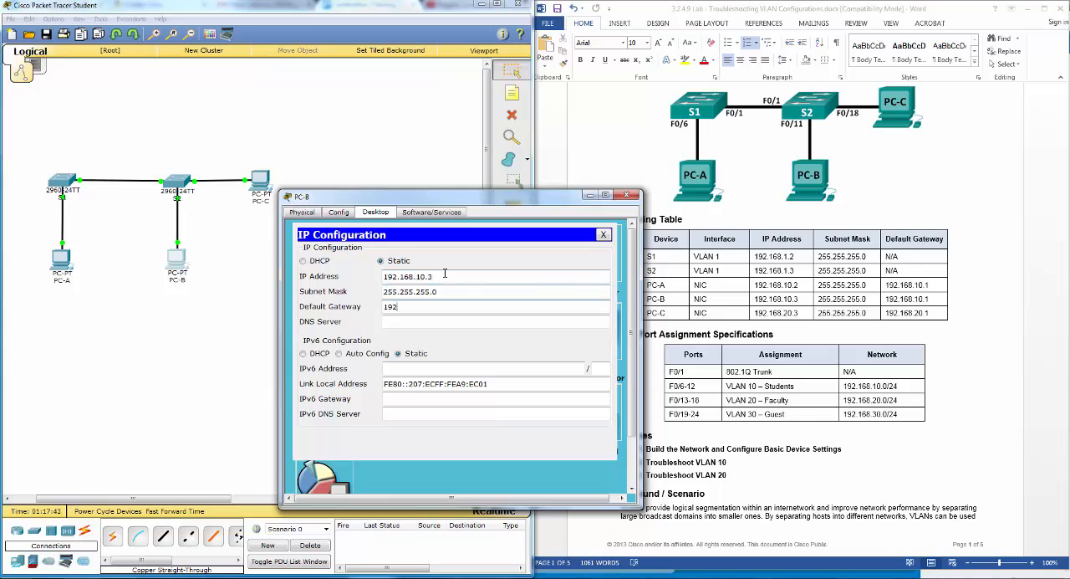
{"action": "type", "text": ".168.10.1"}
{"action": "left_click", "coordinate": [626, 195]}
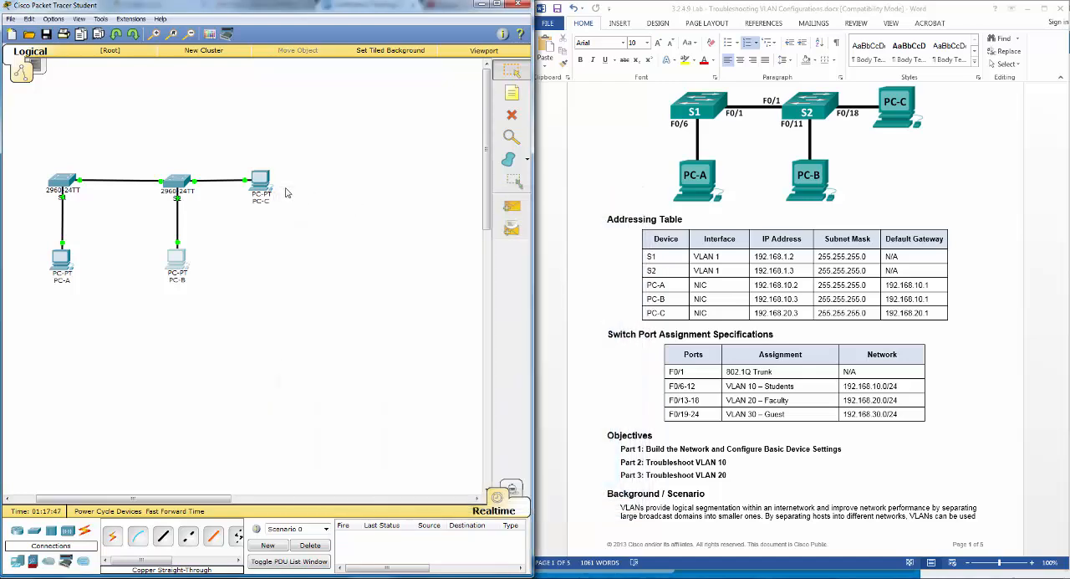
- Configure PC-C with static IP address 192.168.20.3, subnet mask 255.255.255.0 and default gateway 192.168.20.1
{"action": "left_click", "coordinate": [270, 199]}
{"action": "left_click", "coordinate": [456, 174]}
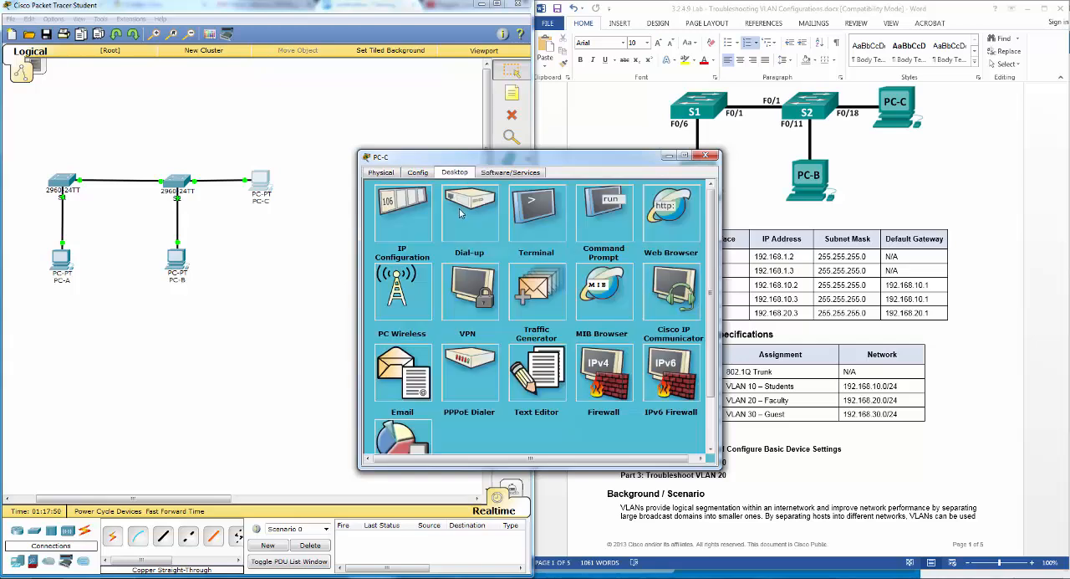
{"action": "left_click", "coordinate": [416, 214]}
{"action": "left_click_drag", "start_coordinate": [500, 159], "coordinate": [329, 217]}
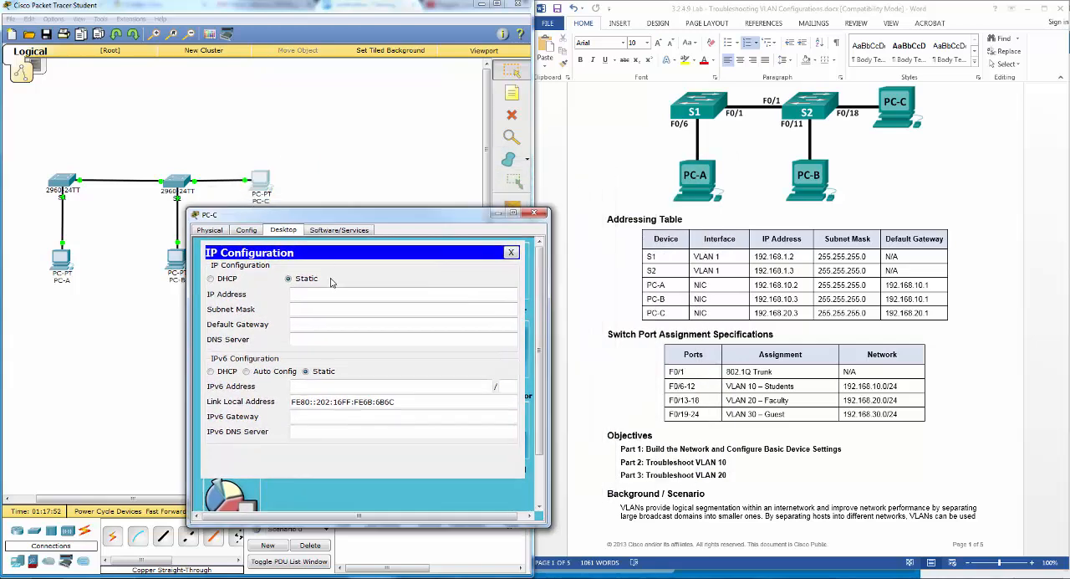
{"action": "left_click", "coordinate": [333, 292]}
{"action": "type", "text": "192.168.20.3"}
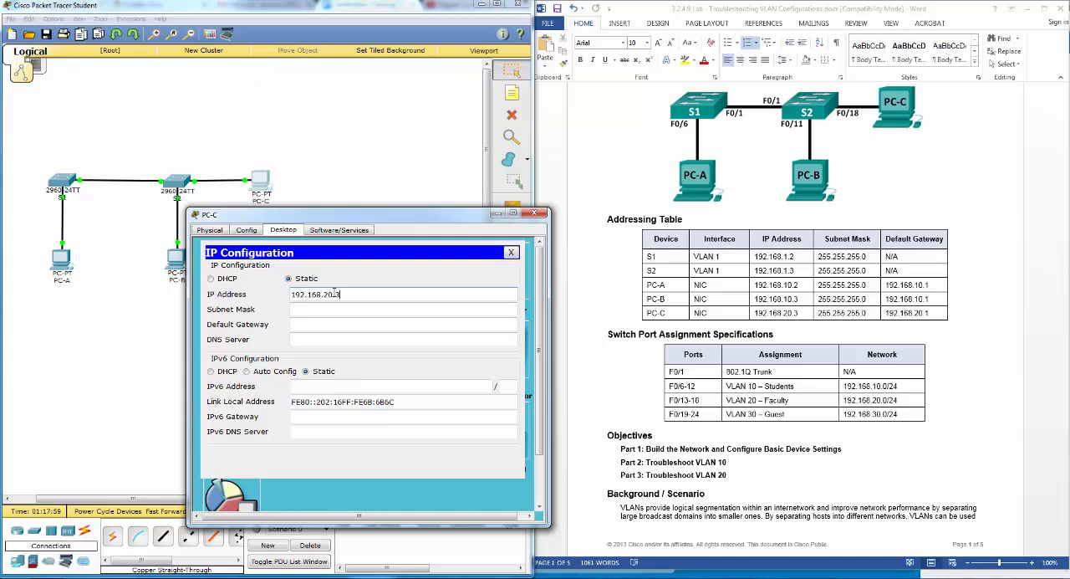
{"action": "key", "text": "Tab"}
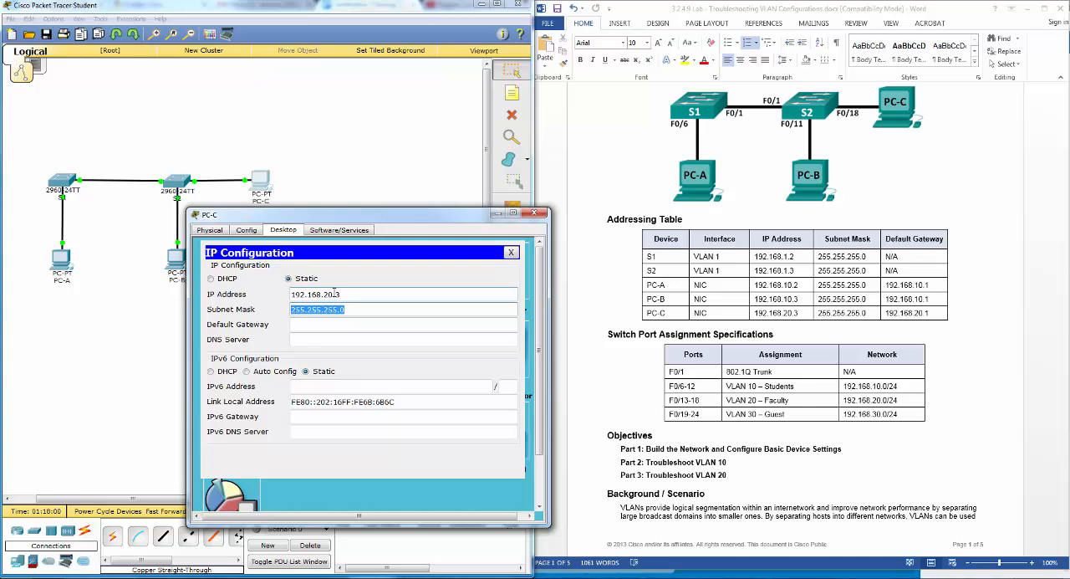
{"action": "key", "text": "Tab"}
{"action": "type", "text": "1"}
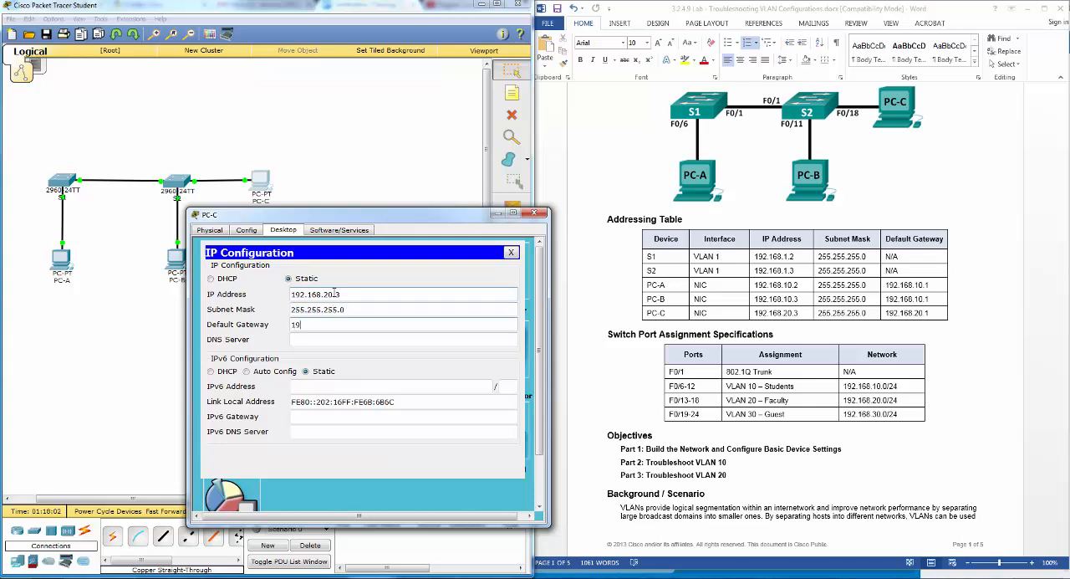
{"action": "type", "text": "92.168.20.01"}
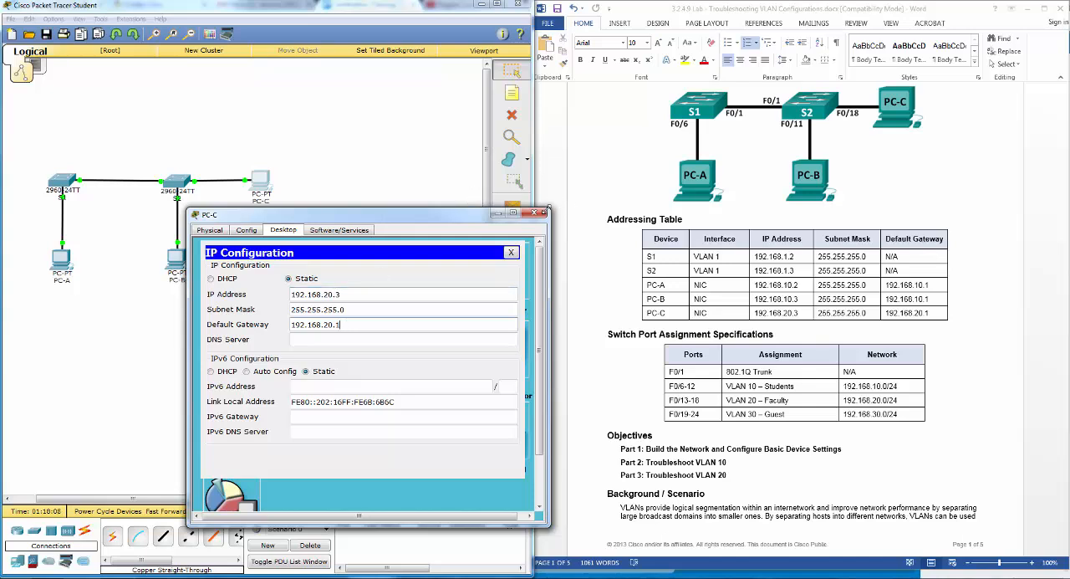
{"action": "left_click", "coordinate": [534, 212]}
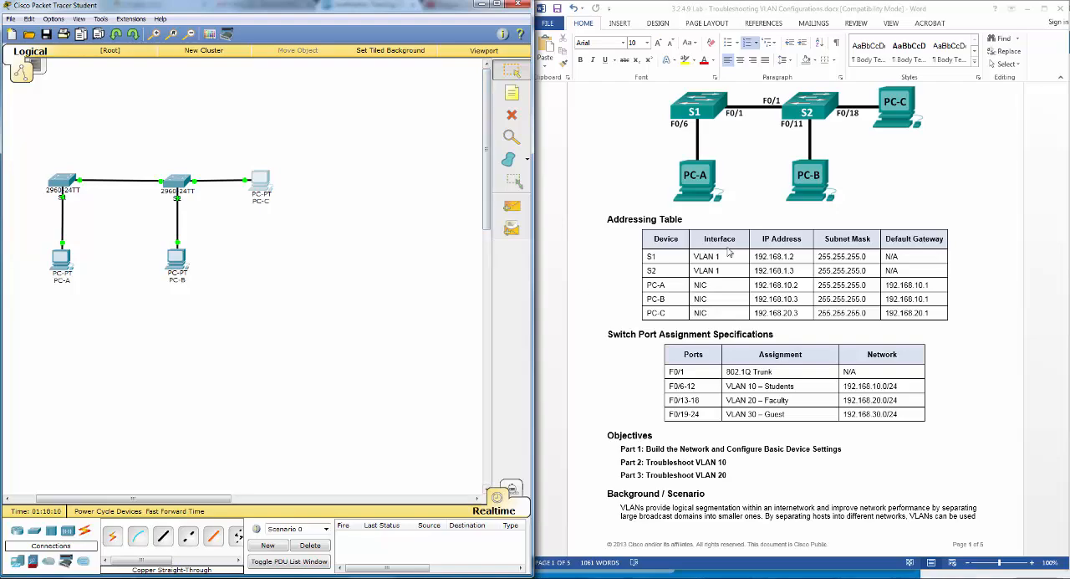
- Consult the Step 4 switch settings in the lab document, open S1's command line and enter global configuration mode
{"action": "left_click", "coordinate": [955, 383]}
{"action": "scroll", "coordinate": [961, 376], "scroll_direction": "down", "scroll_amount": 12}
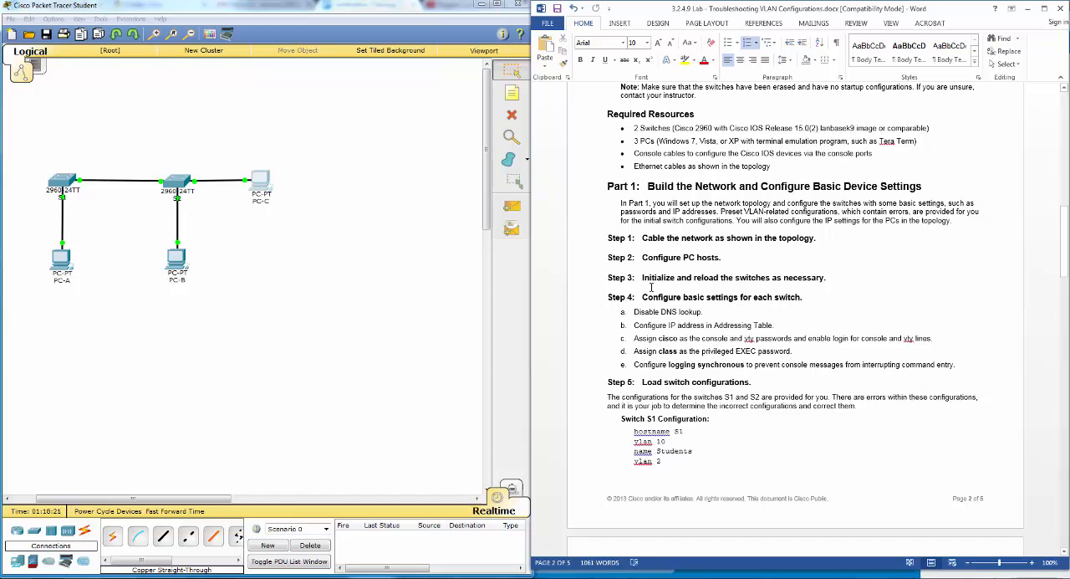
{"action": "scroll", "coordinate": [656, 288], "scroll_direction": "down", "scroll_amount": 1}
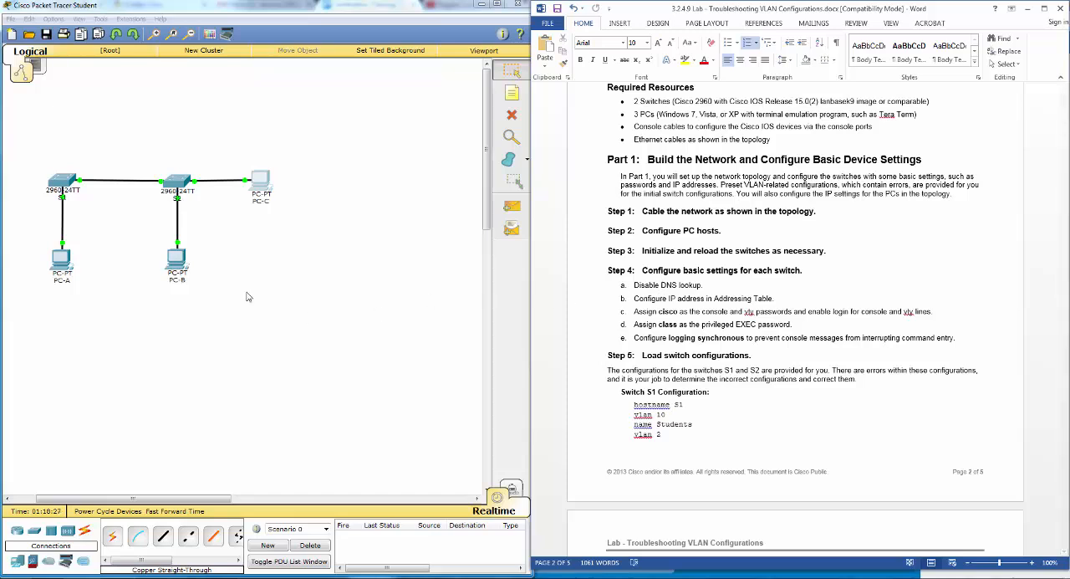
{"action": "left_click", "coordinate": [64, 183]}
{"action": "left_click_drag", "start_coordinate": [453, 159], "coordinate": [261, 242]}
{"action": "left_click", "coordinate": [258, 254]}
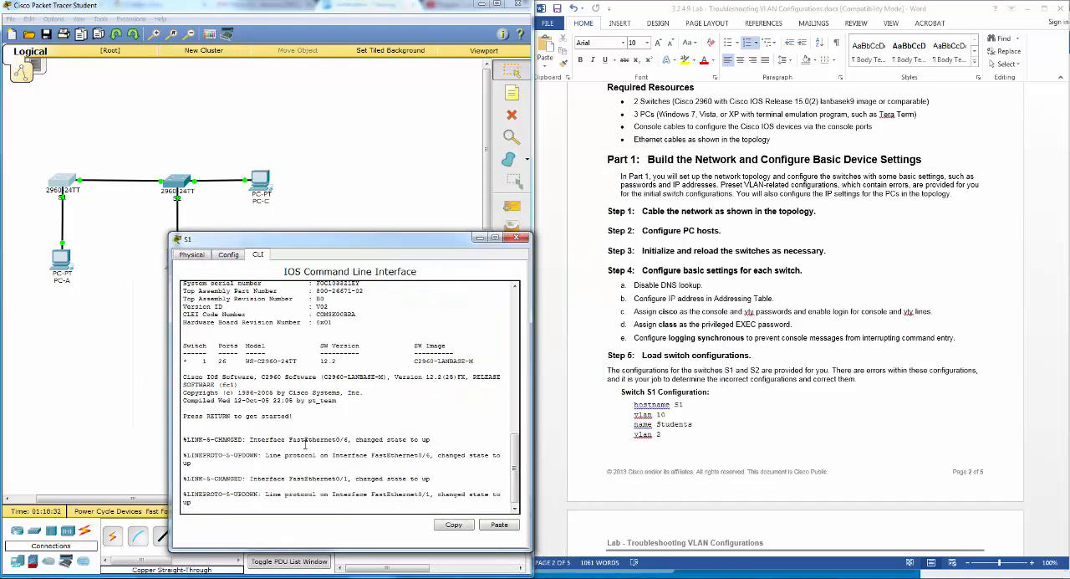
{"action": "key", "text": "Return"}
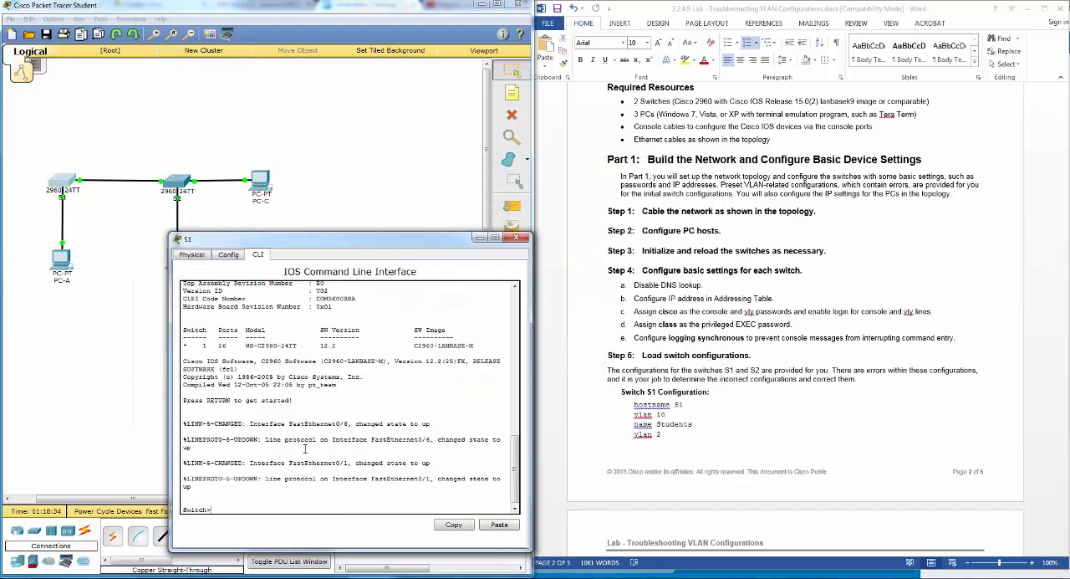
{"action": "type", "text": "en"}
{"action": "key", "text": "Return"}
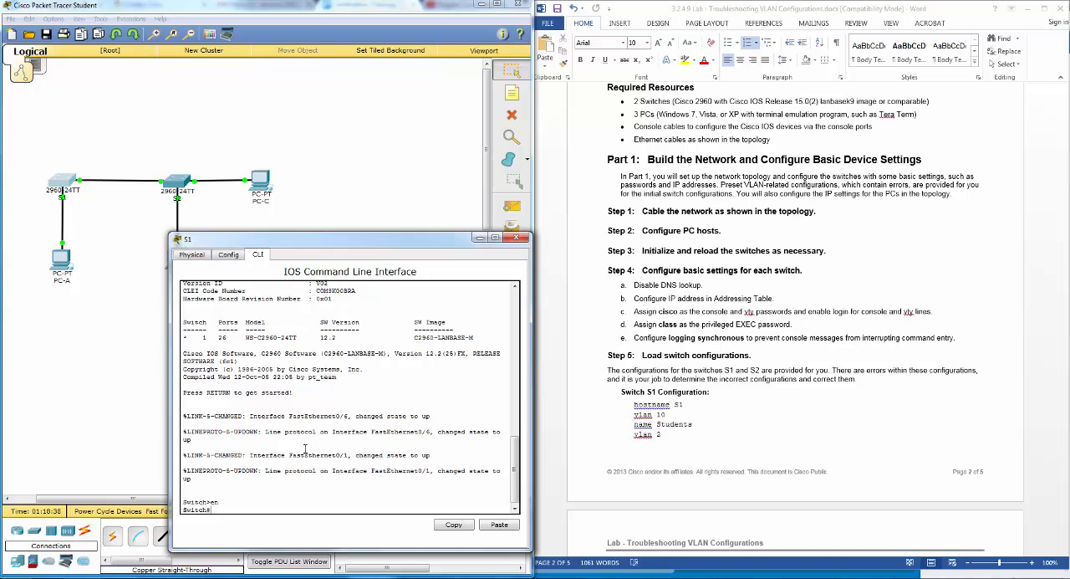
{"action": "type", "text": "conf t"}
{"action": "key", "text": "Return"}
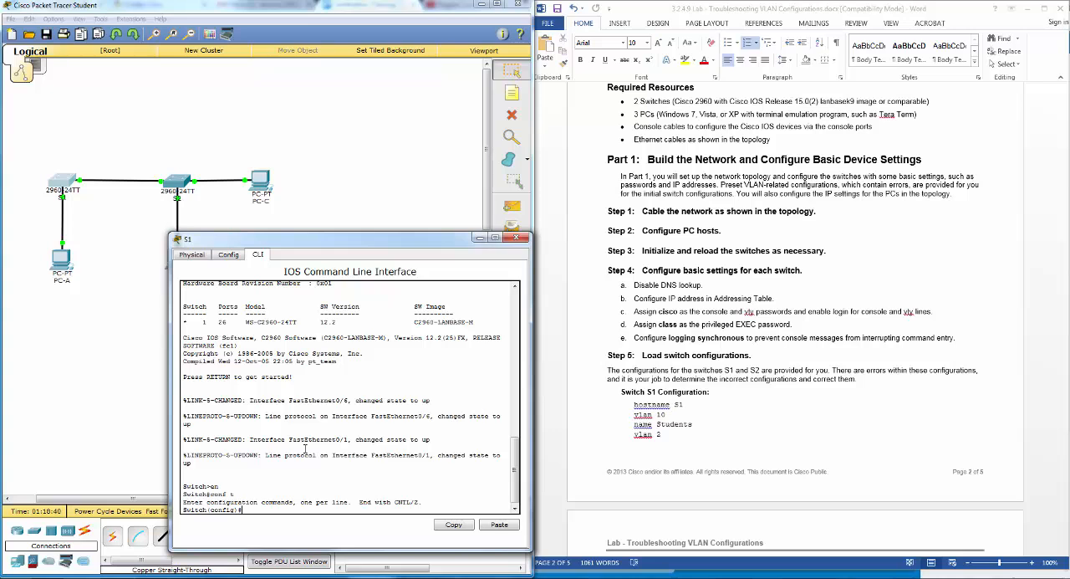
- Disable DNS lookup on S1 with the no ip domain-lookup command
{"action": "type", "text": "no ip domain-lo"}
{"action": "key", "text": "Tab"}
{"action": "key", "text": "Return"}
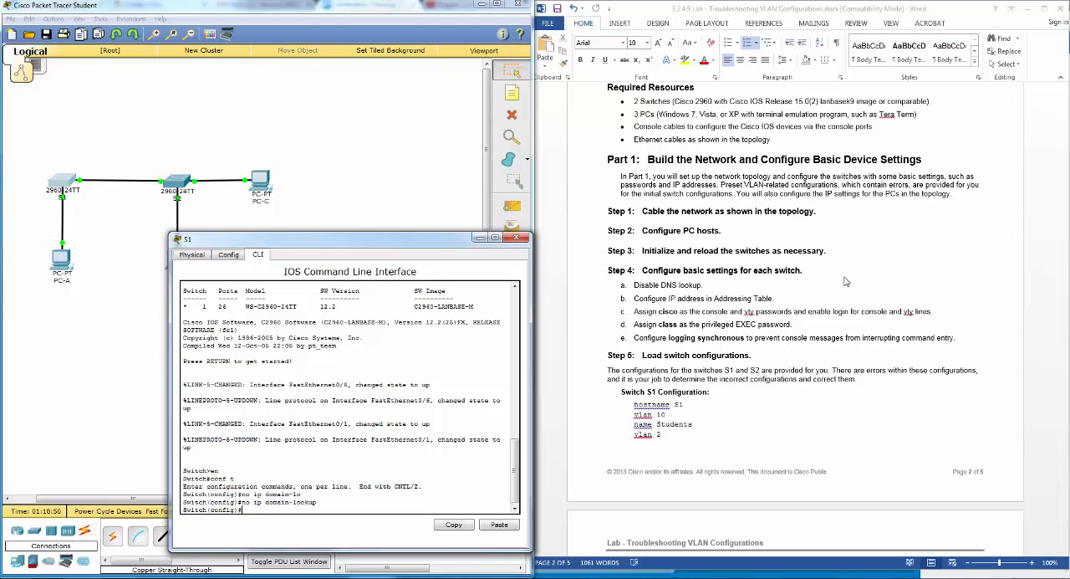
- Check the addressing table and assign IP address 192.168.1.2 with mask 255.255.255.0 to the VLAN 1 interface of S1
{"action": "scroll", "coordinate": [850, 287], "scroll_direction": "up", "scroll_amount": 15}
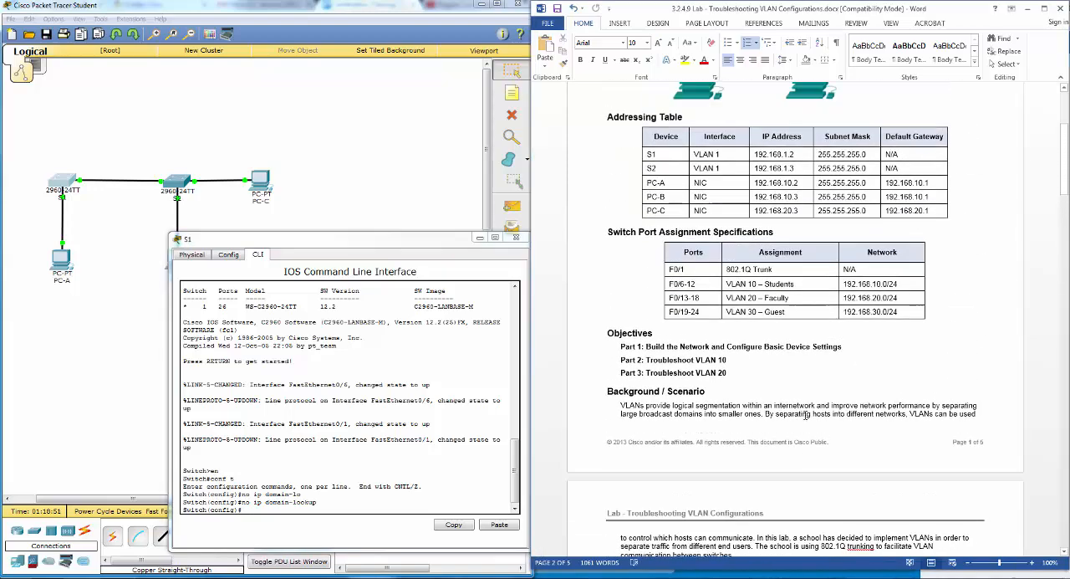
{"action": "scroll", "coordinate": [805, 415], "scroll_direction": "down", "scroll_amount": 4}
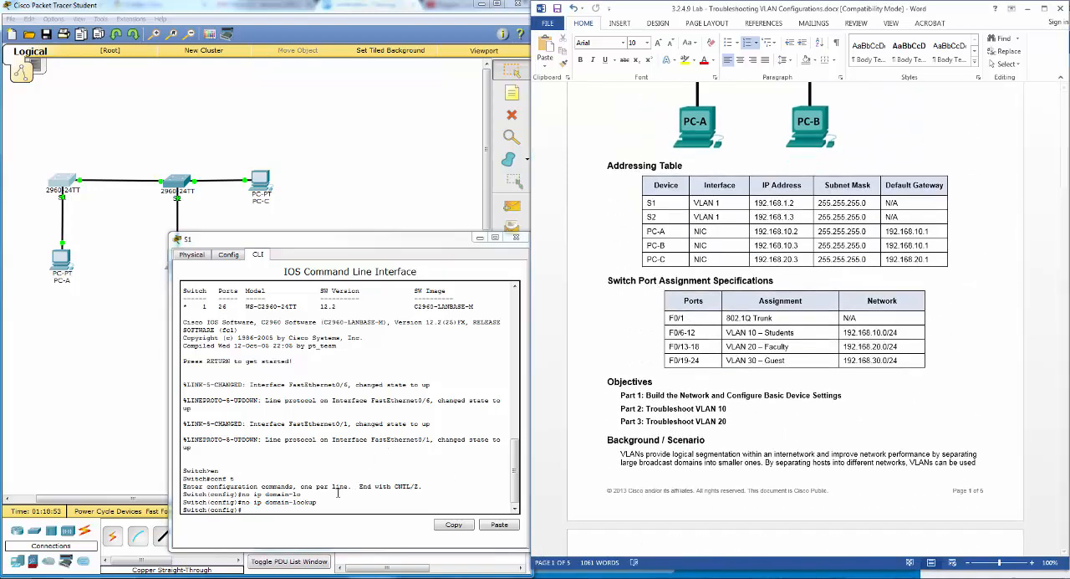
{"action": "left_click", "coordinate": [315, 508]}
{"action": "type", "text": "int v1"}
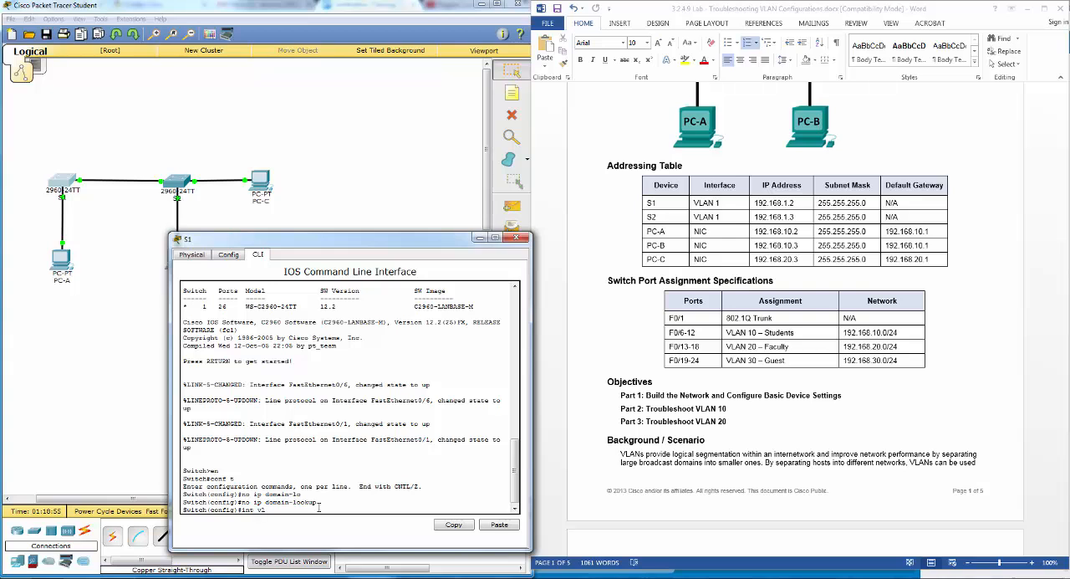
{"action": "key", "text": "Return"}
{"action": "type", "text": "itch(config-if)#i"}
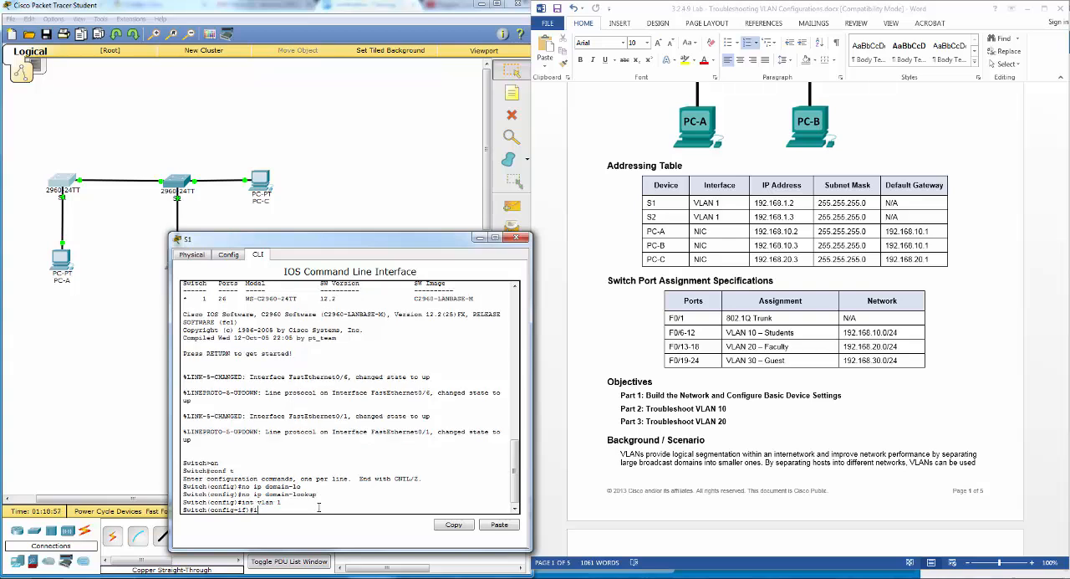
{"action": "type", "text": "p add"}
{"action": "key", "text": "Tab"}
{"action": "type", "text": "1"}
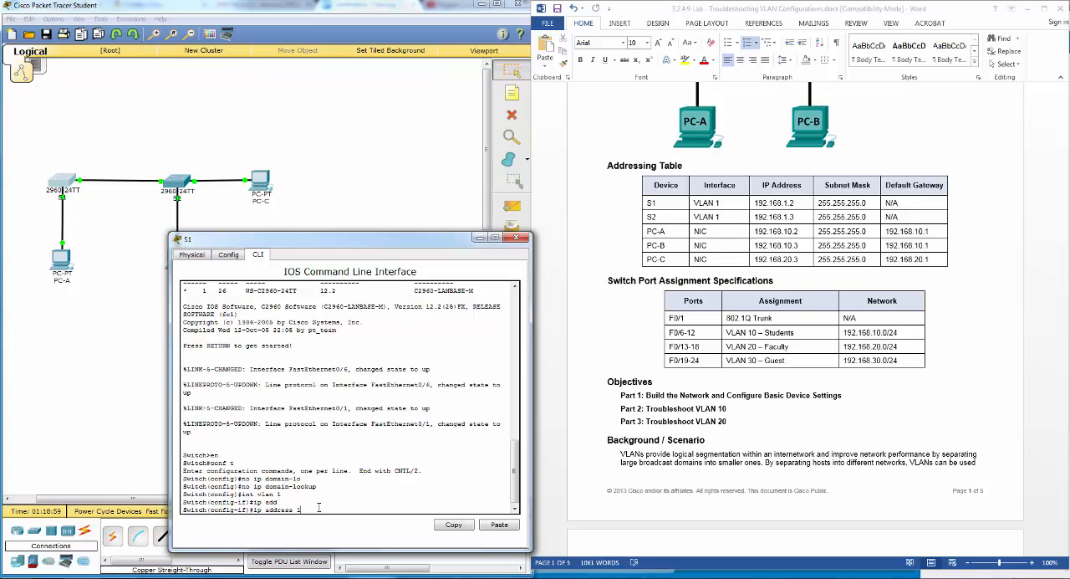
{"action": "type", "text": "92.168.1.2 255.255.255.0"}
{"action": "key", "text": "Return"}
- Enable the VLAN 1 interface of S1 with no shut and return to global configuration mode
{"action": "type", "text": "no shut"}
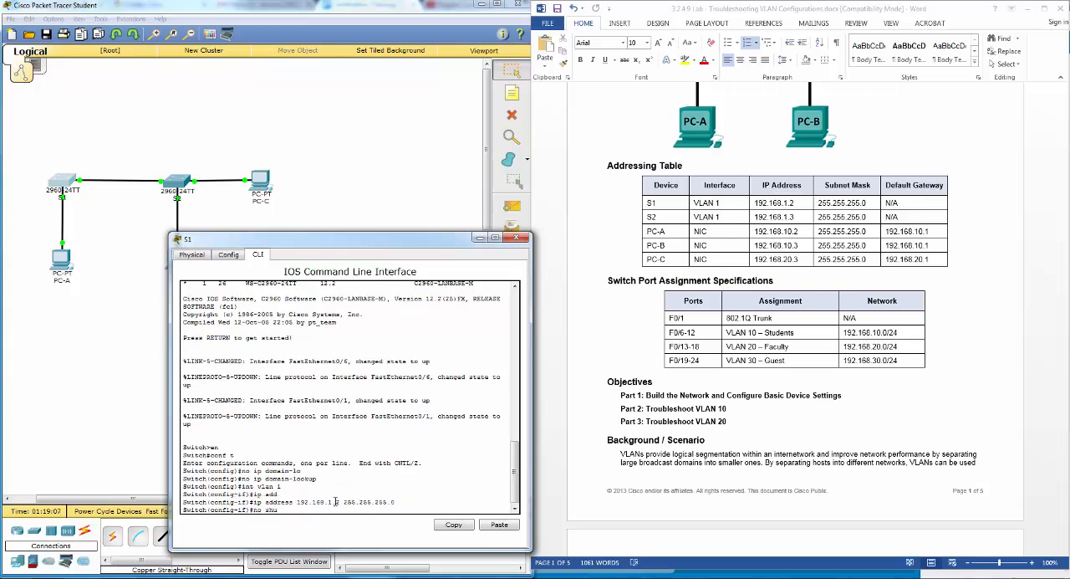
{"action": "key", "text": "Return"}
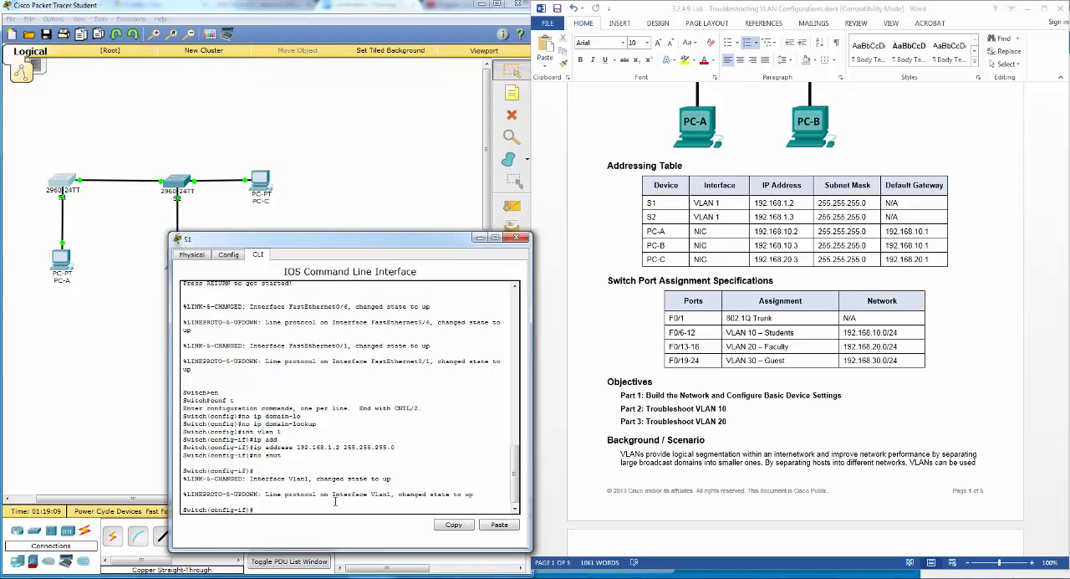
{"action": "type", "text": "exit"}
{"action": "key", "text": "Return"}
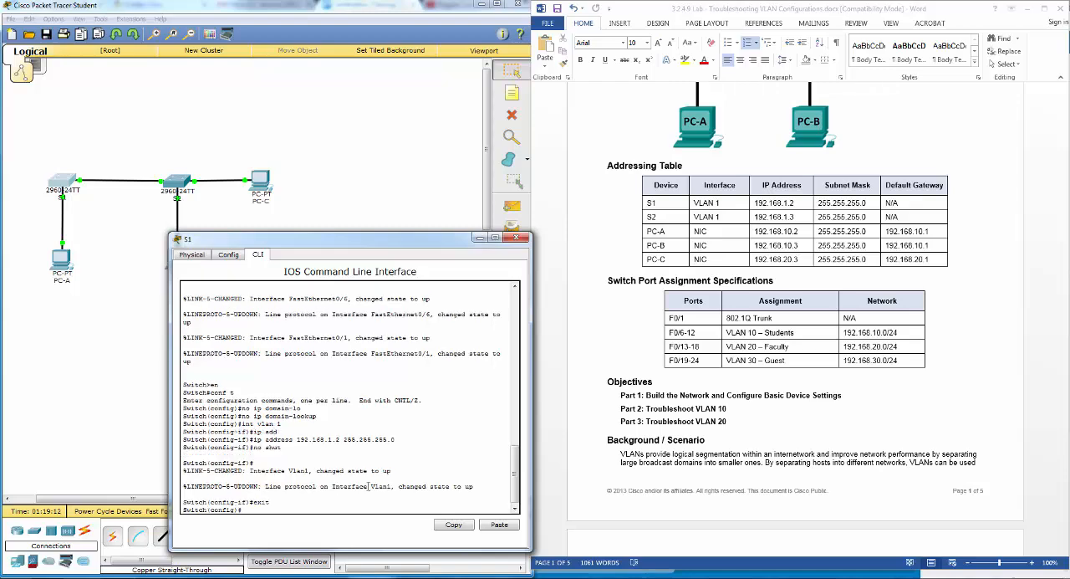
- Review the Step 4 settings in the lab document and assign the required console password on line con 0 of S1
{"action": "left_click", "coordinate": [858, 421]}
{"action": "scroll", "coordinate": [856, 420], "scroll_direction": "down", "scroll_amount": 8}
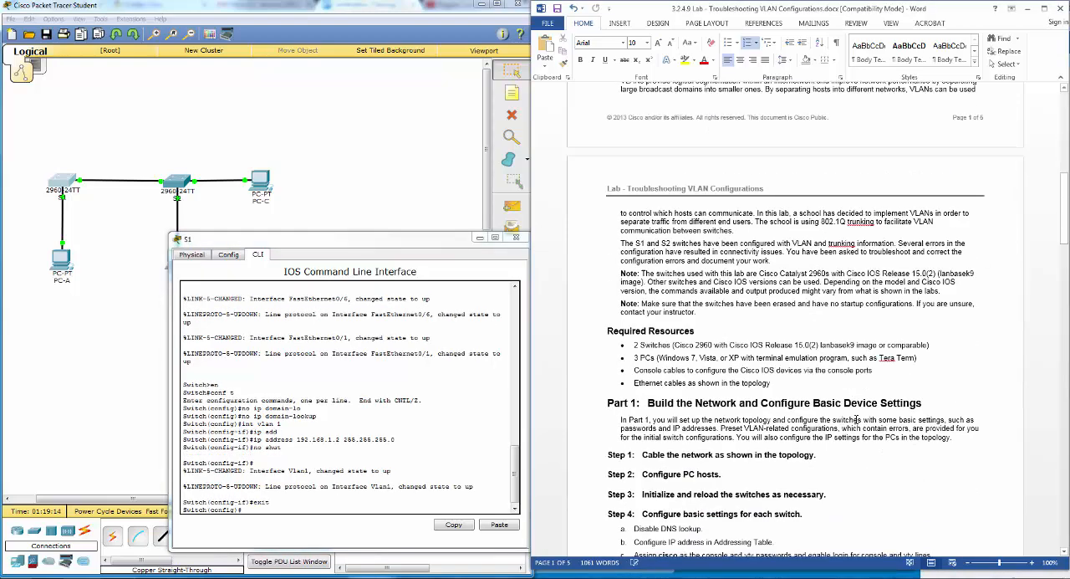
{"action": "scroll", "coordinate": [856, 420], "scroll_direction": "down", "scroll_amount": 8}
{"action": "scroll", "coordinate": [800, 404], "scroll_direction": "up", "scroll_amount": 6}
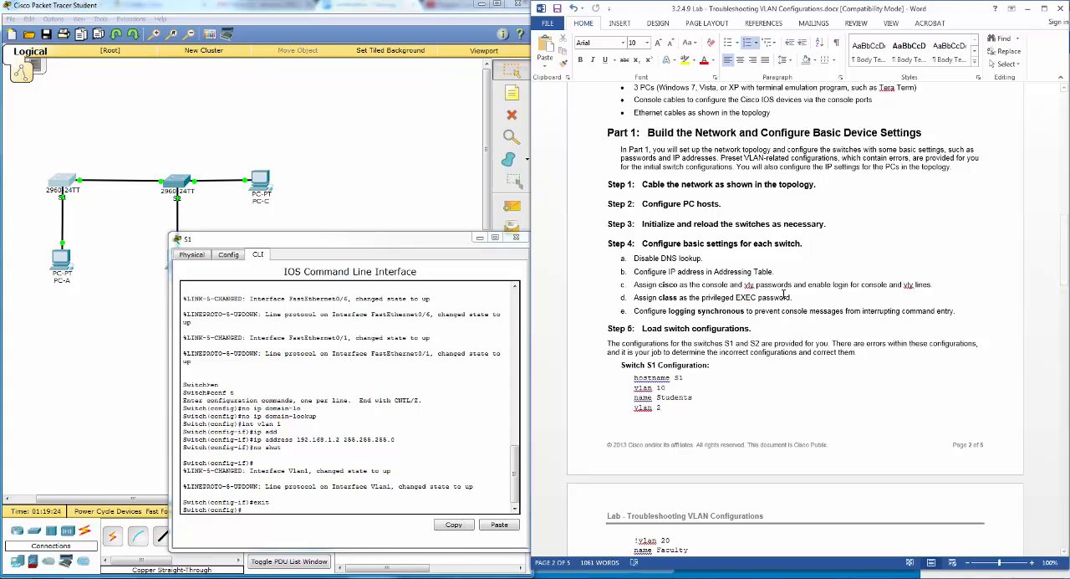
{"action": "left_click", "coordinate": [361, 513]}
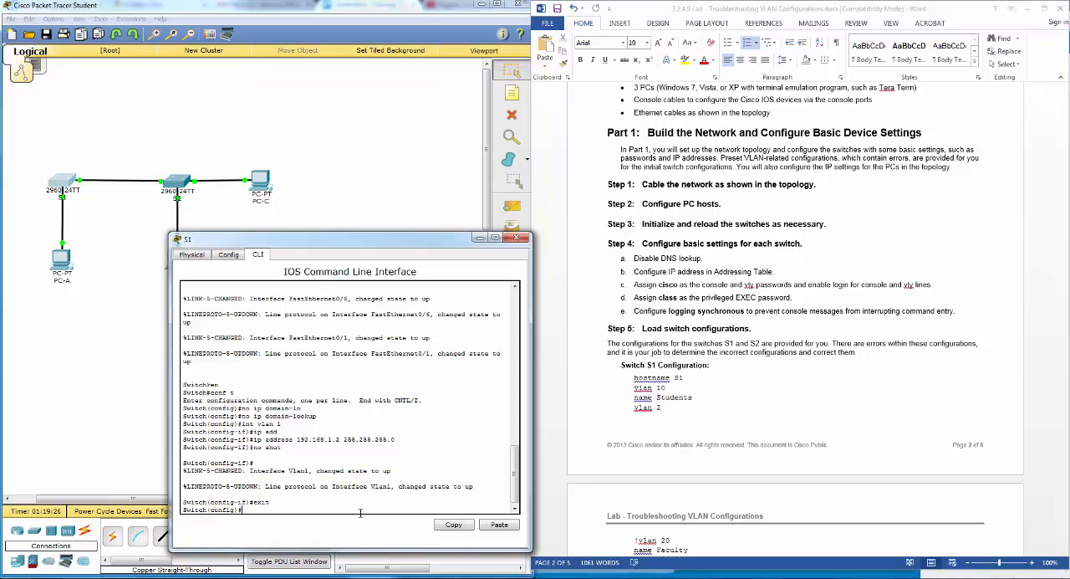
{"action": "type", "text": "line con 0"}
{"action": "key", "text": "Return"}
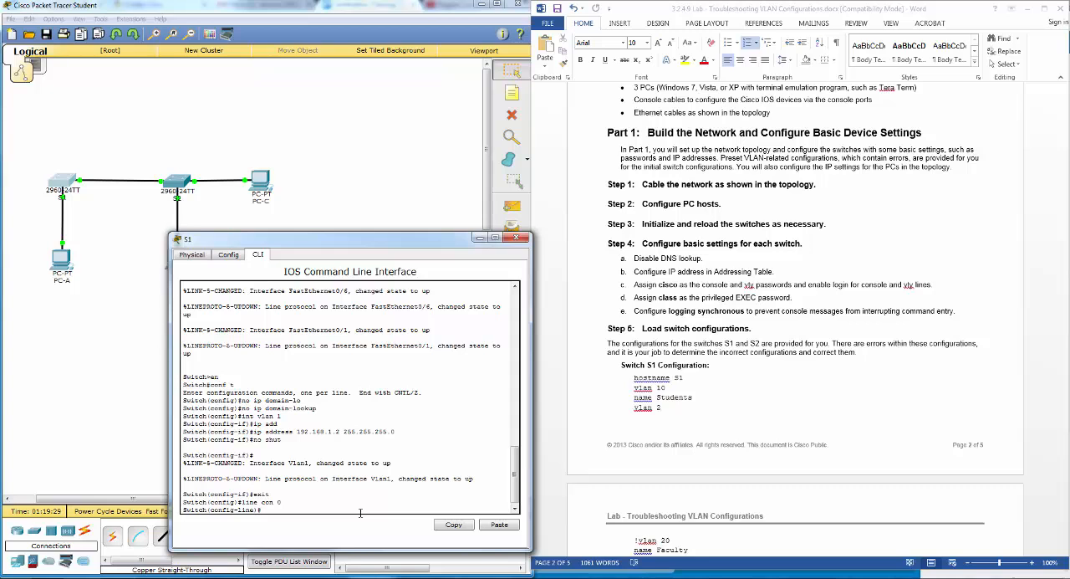
{"action": "type", "text": "pass"}
{"action": "key", "text": "Tab"}
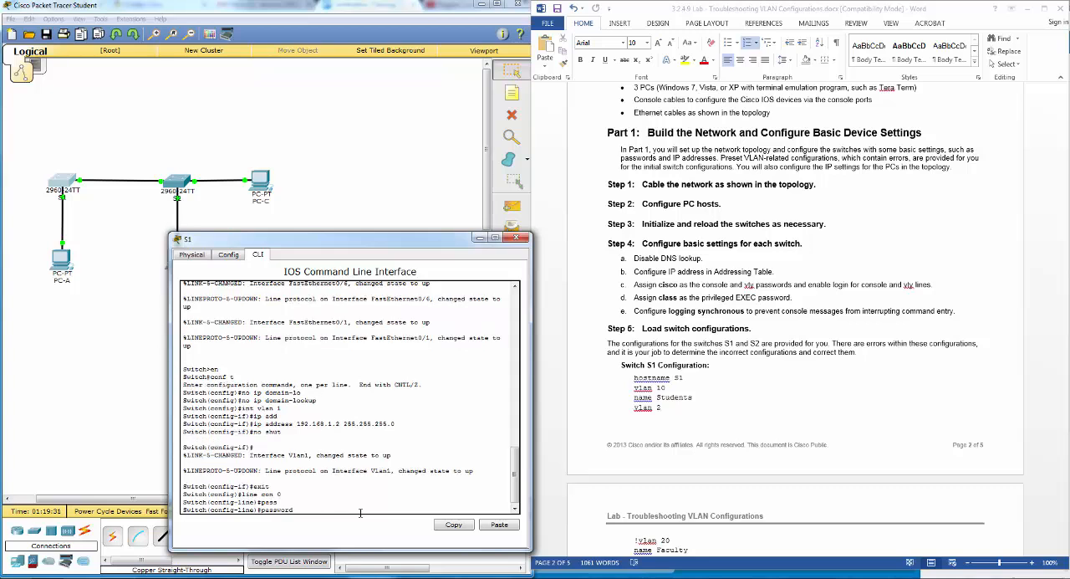
{"action": "type", "text": "cisco"}
{"action": "key", "text": "Return"}
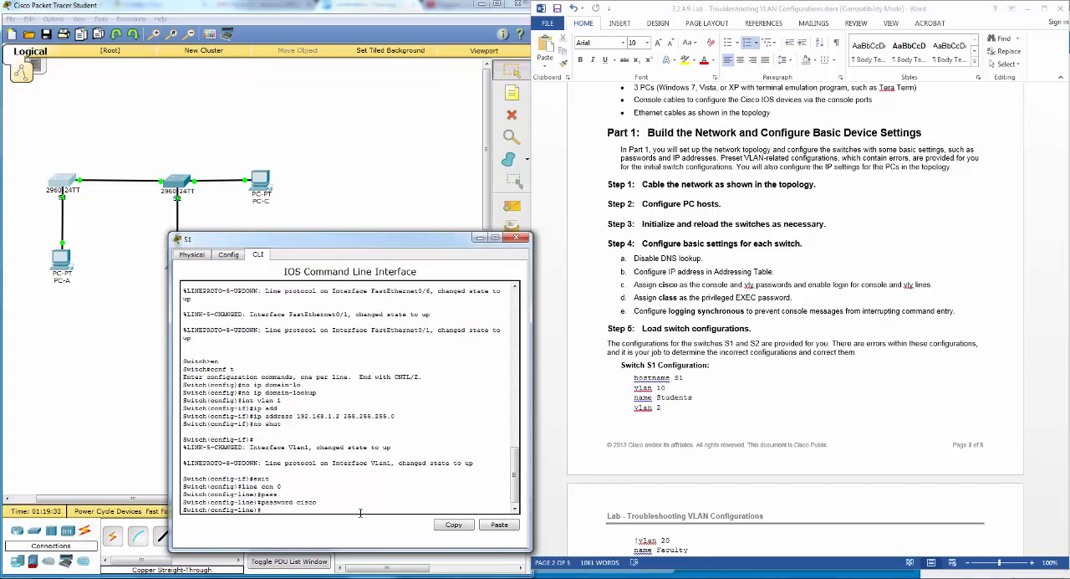
- Enable login on the console line of S1 and return to global configuration mode
{"action": "type", "text": "login"}
{"action": "key", "text": "Return"}
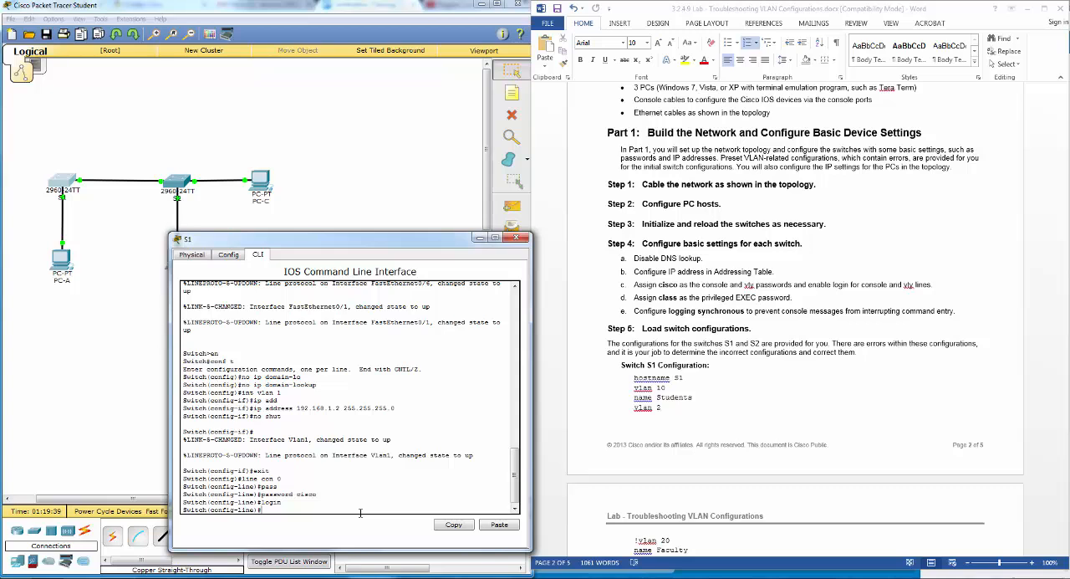
{"action": "type", "text": "exit"}
{"action": "key", "text": "Return"}
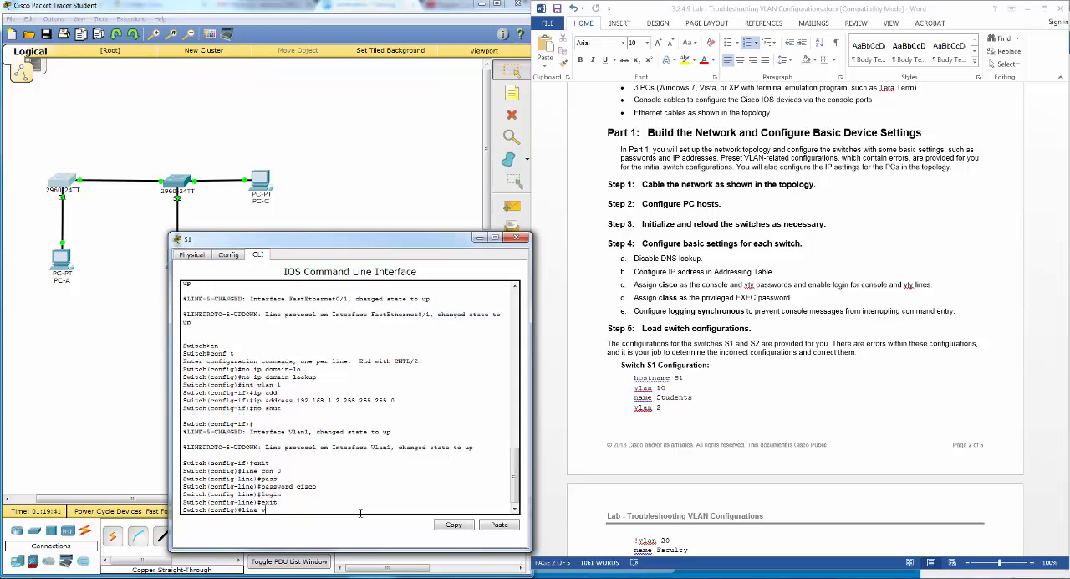
- Assign the vty password on lines vty 0 15 of S1 and enable login for them
{"action": "type", "text": "line vty 0 15"}
{"action": "key", "text": "Return"}
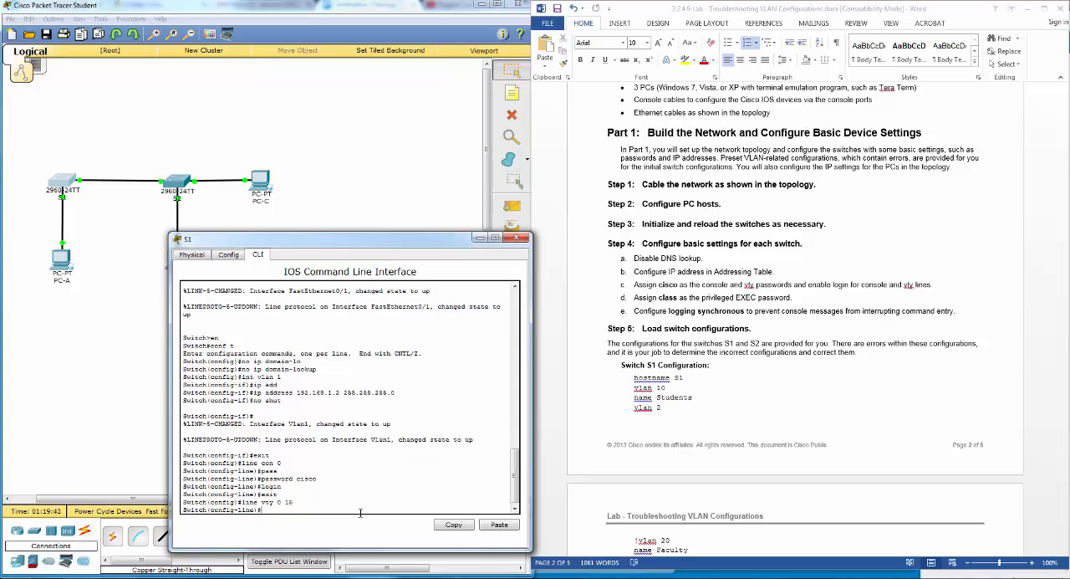
{"action": "type", "text": "pass"}
{"action": "key", "text": "Tab"}
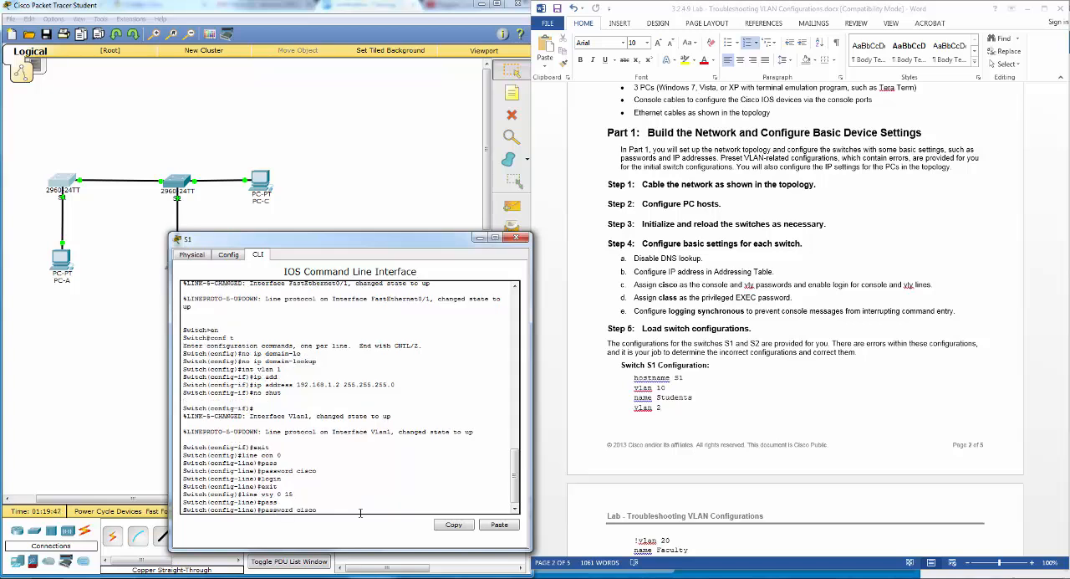
{"action": "type", "text": "cisco"}
{"action": "key", "text": "Return"}
{"action": "type", "text": "login"}
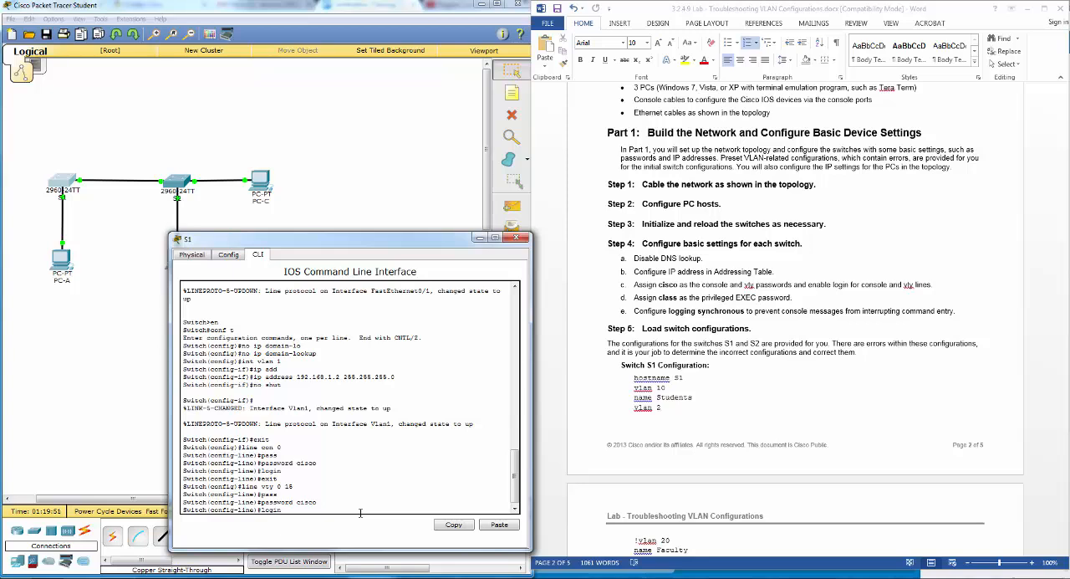
{"action": "key", "text": "Return"}
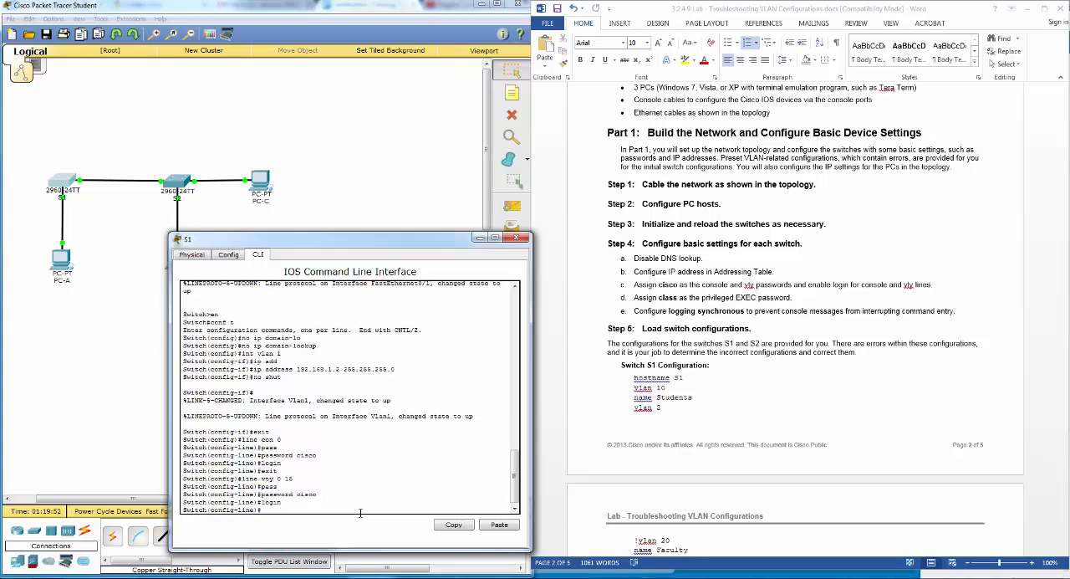
{"action": "type", "text": "exit"}
{"action": "key", "text": "Return"}
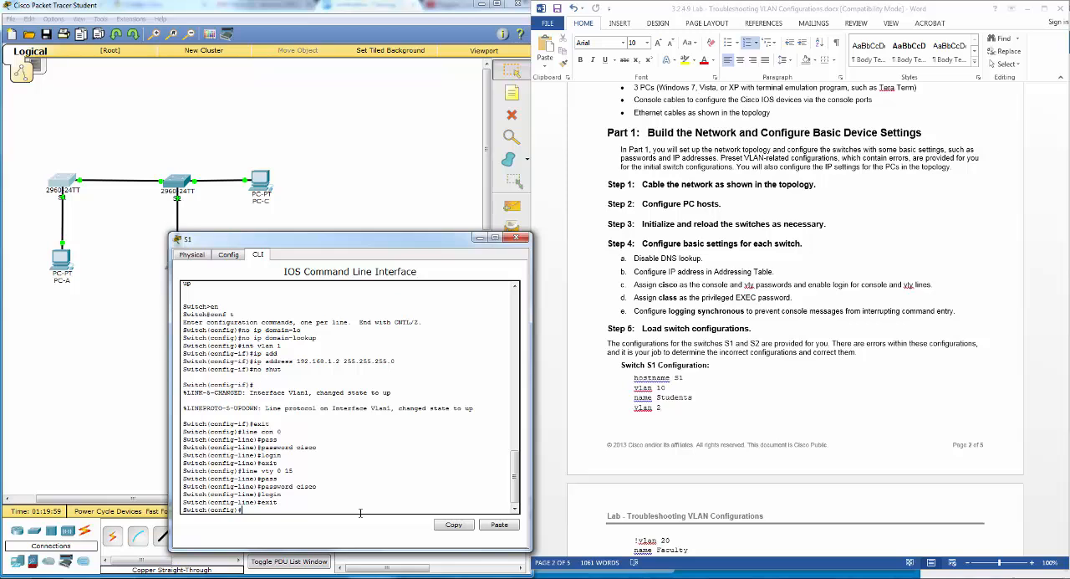
- Set the privileged EXEC password on S1 with the enable password command
{"action": "type", "text": "enable pass"}
{"action": "key", "text": "Tab"}
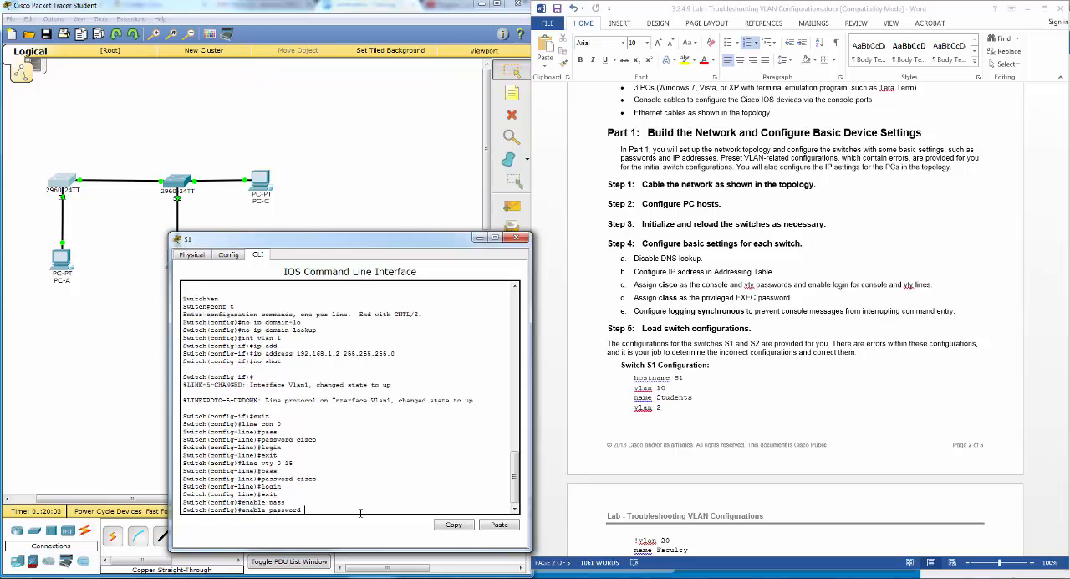
{"action": "type", "text": "class"}
{"action": "key", "text": "Return"}
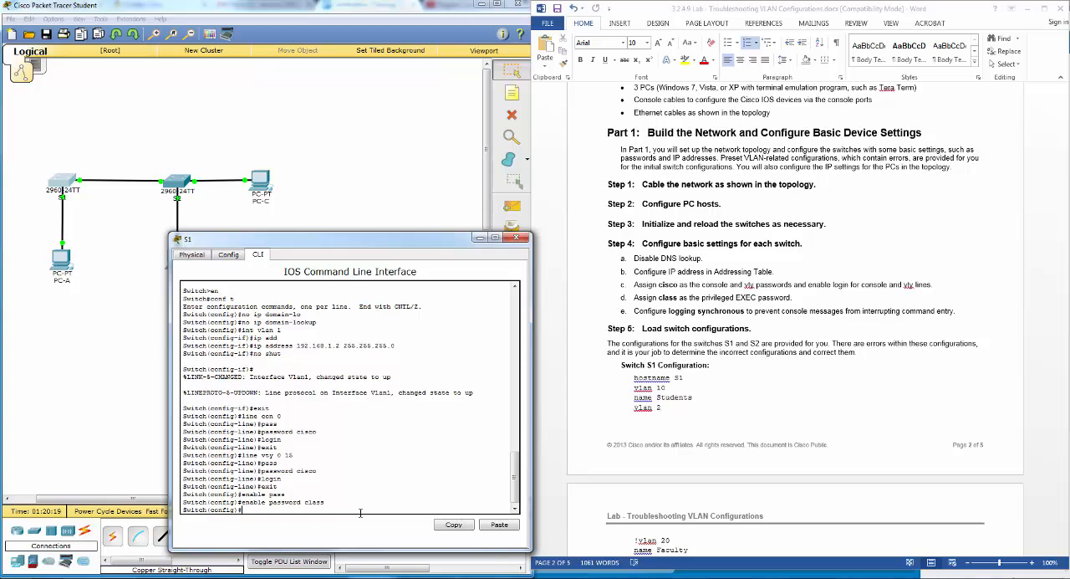
- Configure logging synchronous on line con 0 of S1 and return to global configuration mode
{"action": "type", "text": "line con 0"}
{"action": "key", "text": "Return"}
{"action": "type", "text": "l"}
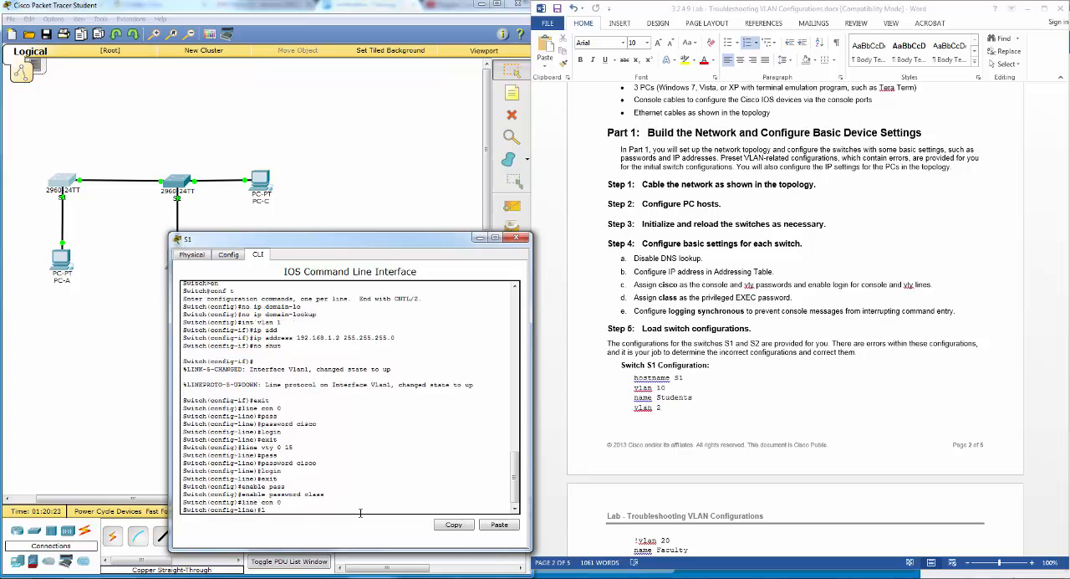
{"action": "type", "text": "ogging"}
{"action": "key", "text": "Tab"}
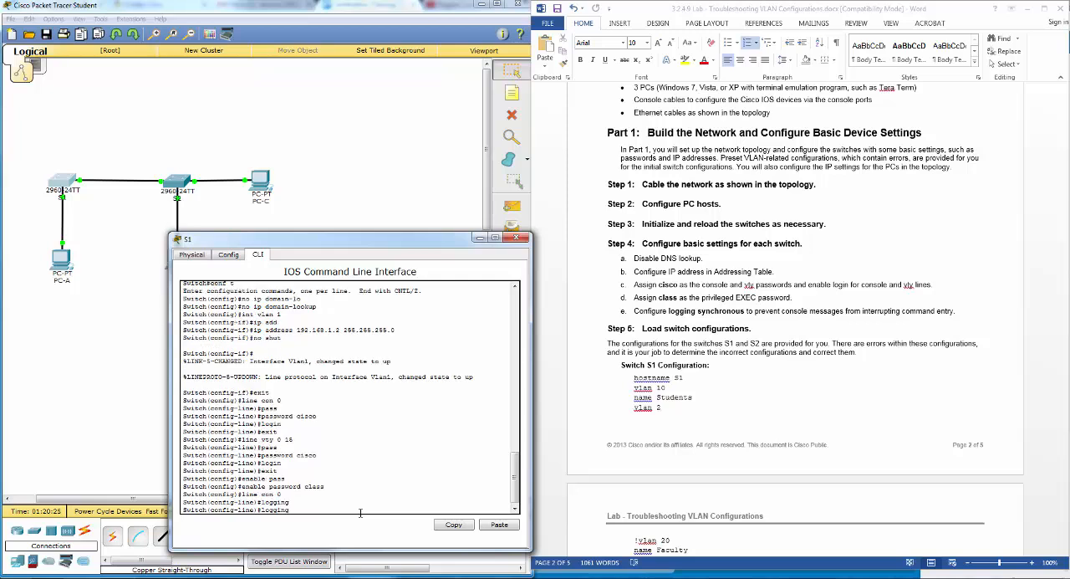
{"action": "type", "text": "s"}
{"action": "key", "text": "Tab"}
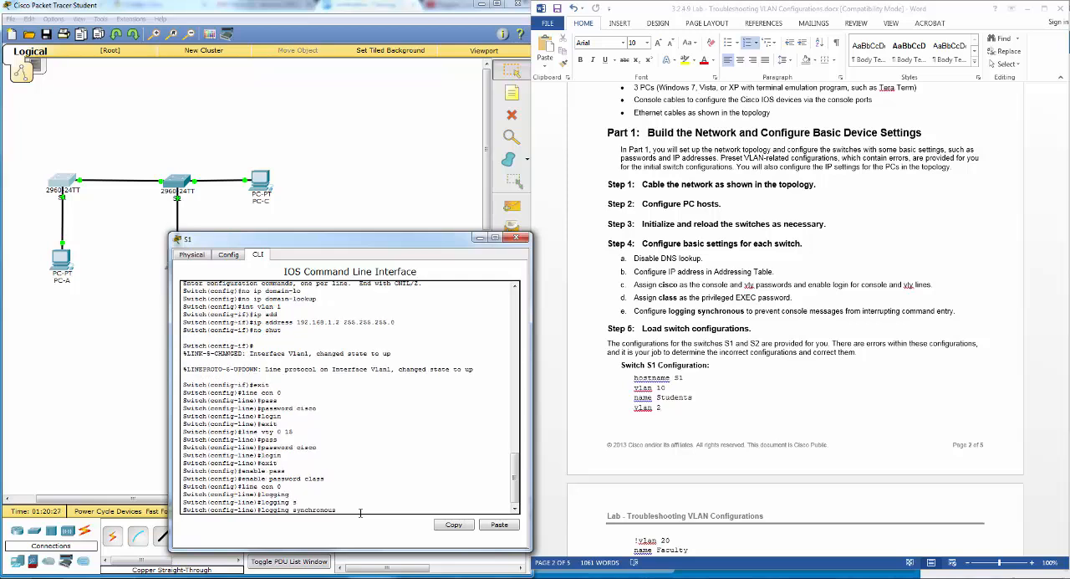
{"action": "key", "text": "Return"}
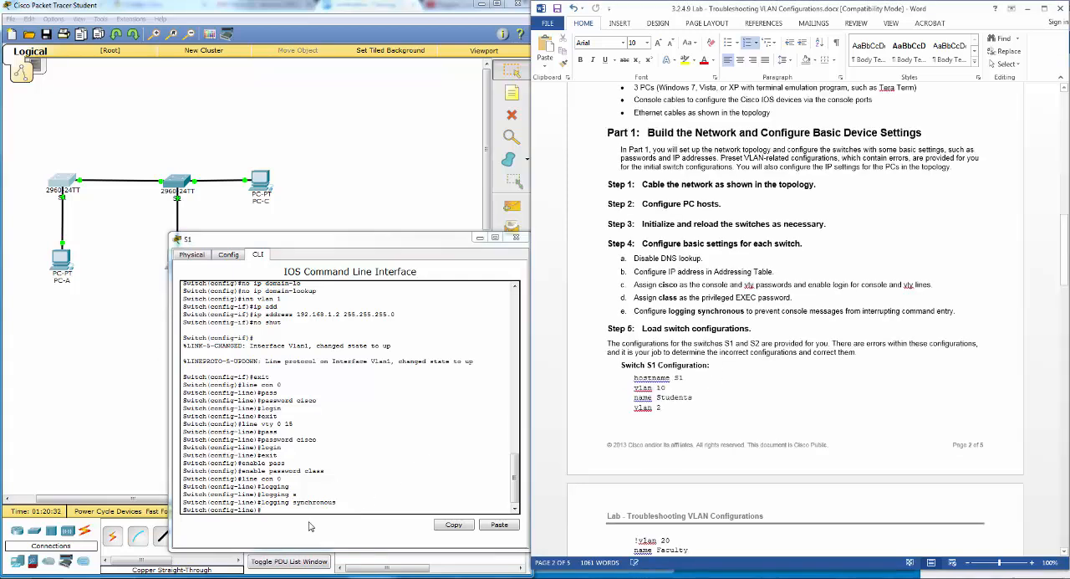
{"action": "type", "text": "exit"}
{"action": "key", "text": "Return"}
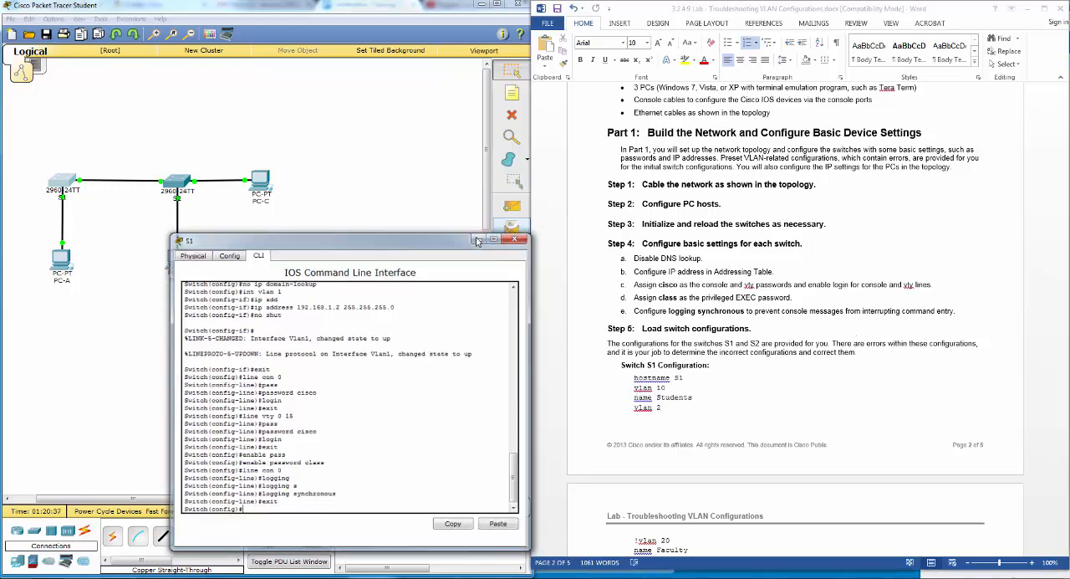
- Close S1's window, open the command line of switch S2 and enter global configuration mode
{"action": "left_click", "coordinate": [516, 237]}
{"action": "left_click", "coordinate": [184, 185]}
{"action": "left_click_drag", "start_coordinate": [469, 167], "coordinate": [318, 250]}
{"action": "left_click", "coordinate": [292, 260]}
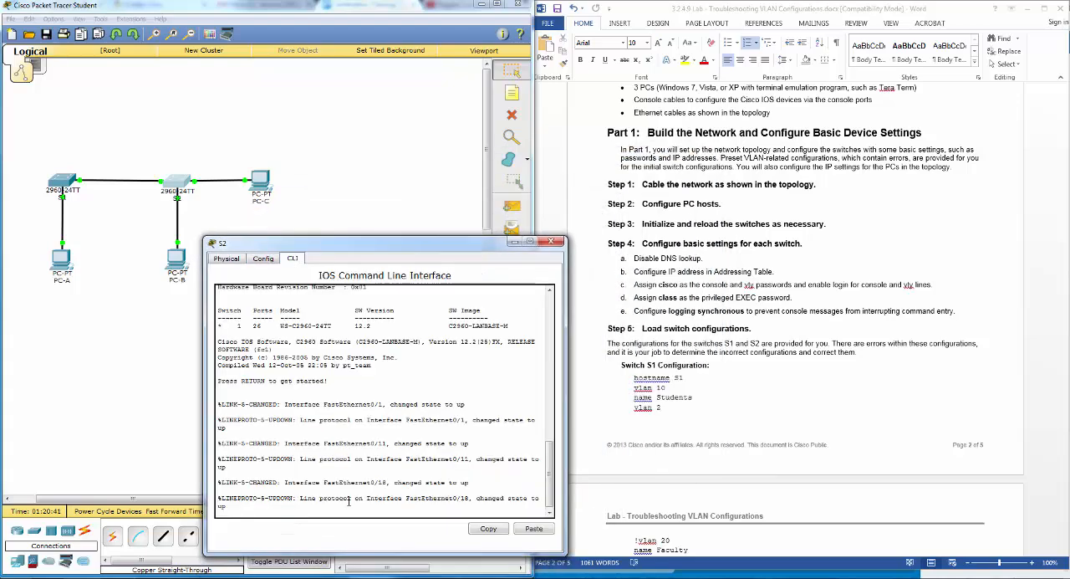
{"action": "key", "text": "Return"}
{"action": "type", "text": "en"}
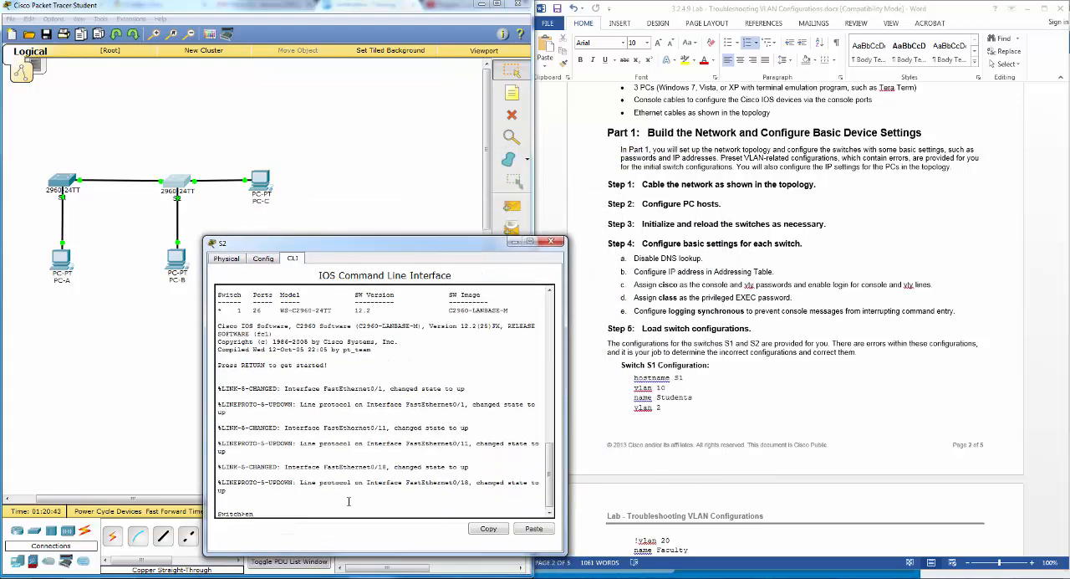
{"action": "key", "text": "Return"}
{"action": "type", "text": "conf t"}
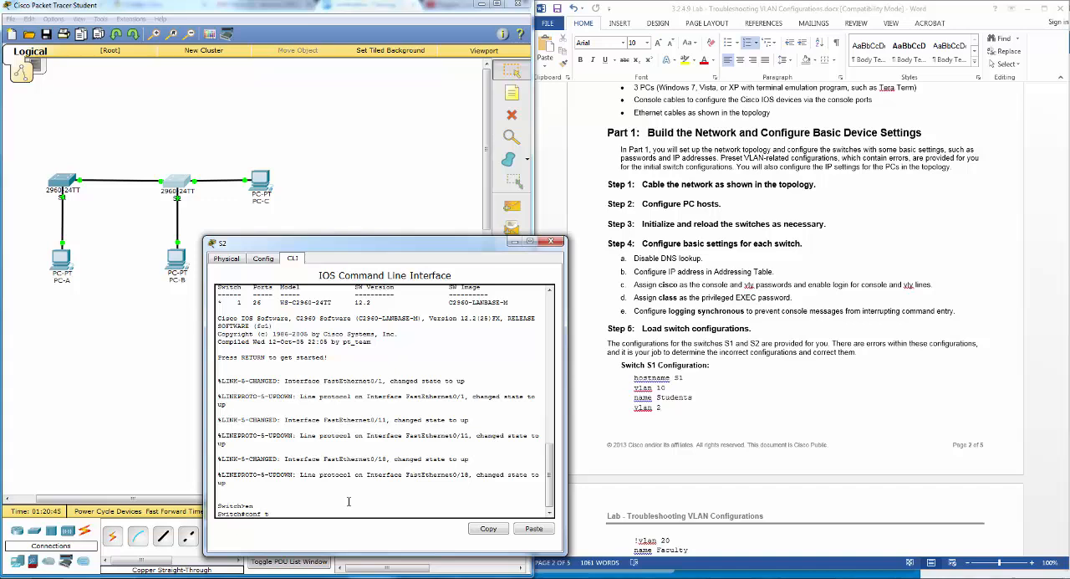
{"action": "key", "text": "Return"}
- Disable DNS lookup on S2 with the no ip domain-lookup command
{"action": "type", "text": "no ip domain"}
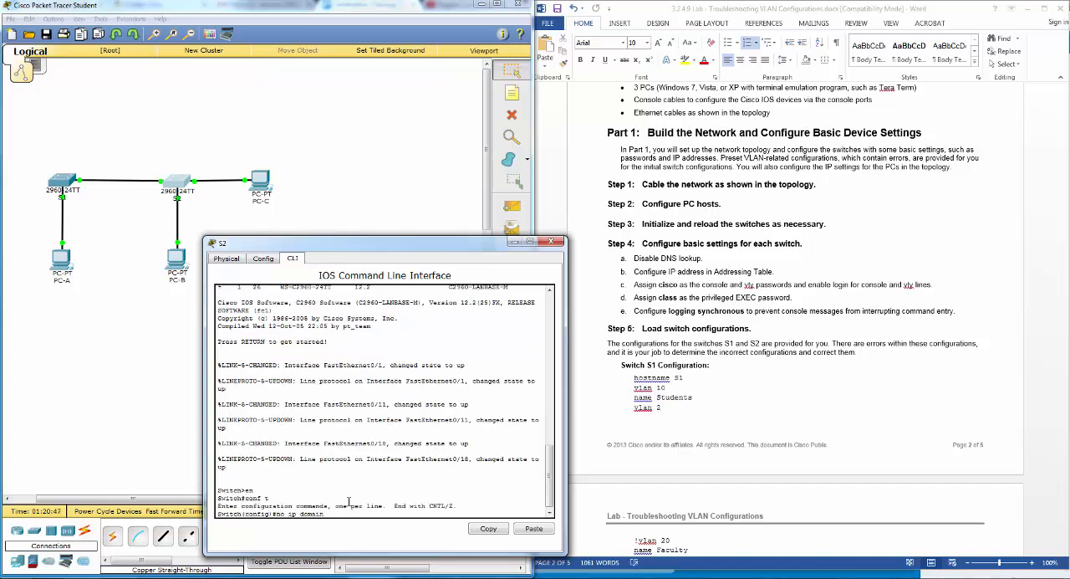
{"action": "type", "text": "-l"}
{"action": "key", "text": "Tab"}
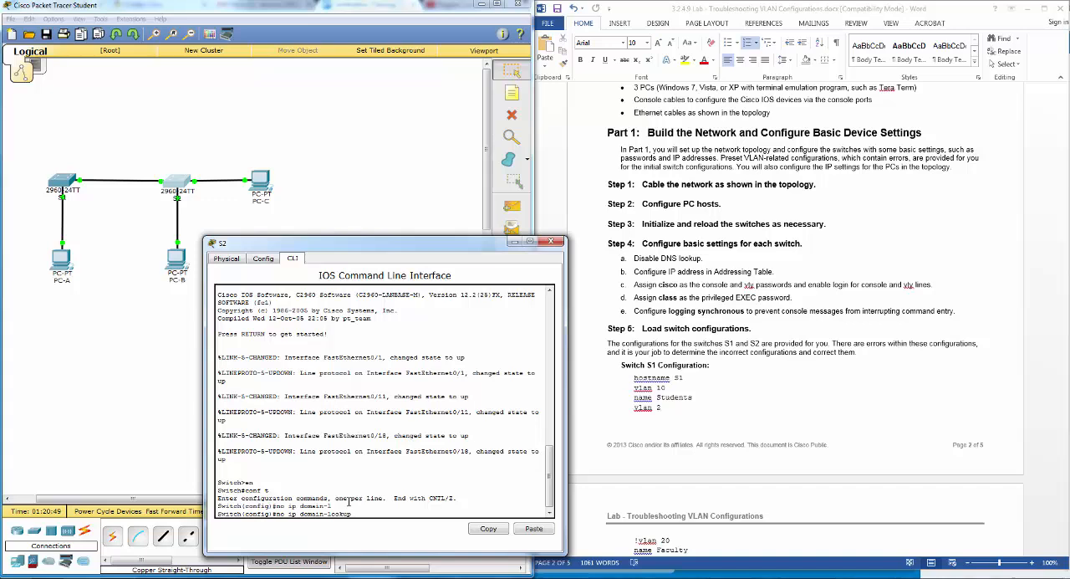
{"action": "key", "text": "Return"}
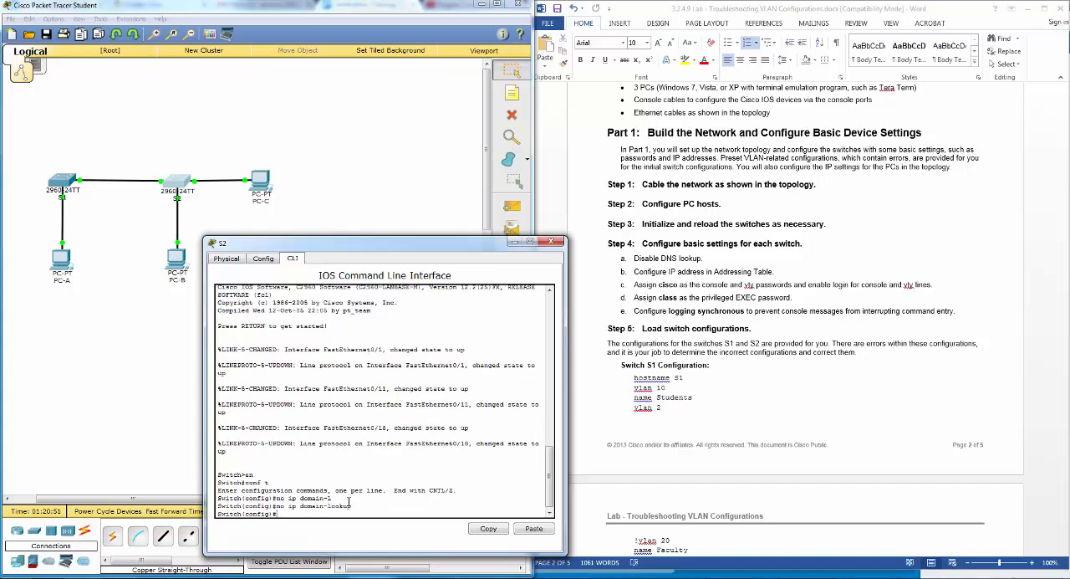
- Check the addressing table and assign IP address 192.168.1.3 with mask 255.255.255.0 to the VLAN 1 interface of S2
{"action": "type", "text": "int vlan 1"}
{"action": "key", "text": "Return"}
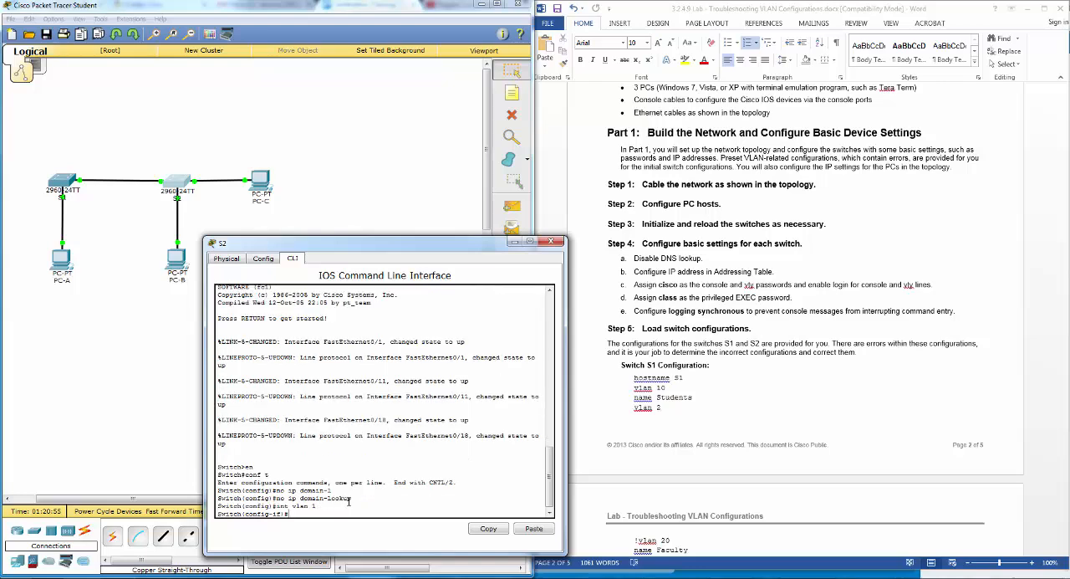
{"action": "type", "text": "ip add"}
{"action": "key", "text": "Tab"}
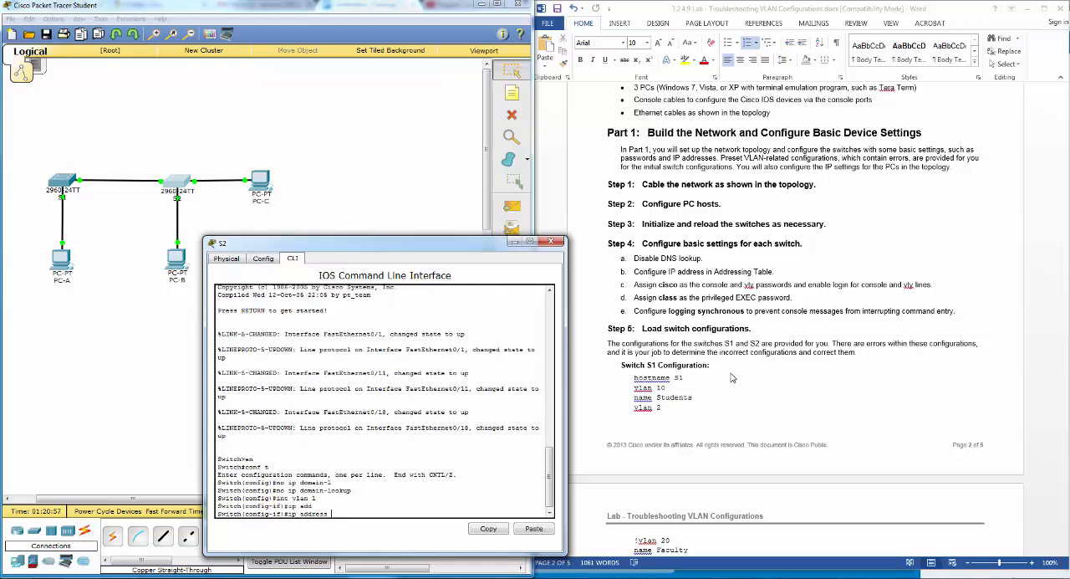
{"action": "left_click", "coordinate": [731, 378]}
{"action": "scroll", "coordinate": [731, 376], "scroll_direction": "up", "scroll_amount": 15}
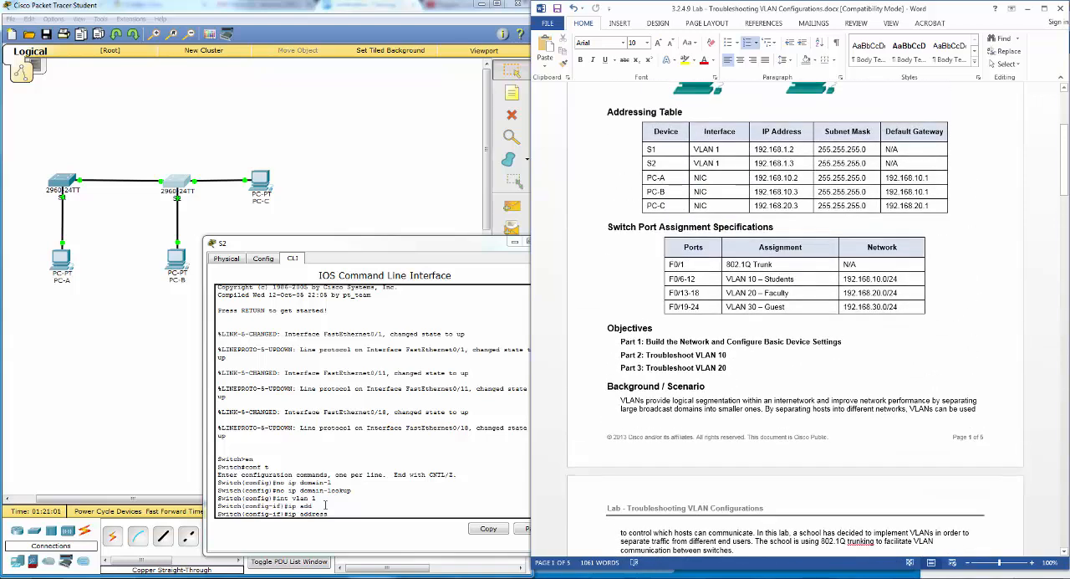
{"action": "left_click", "coordinate": [351, 521]}
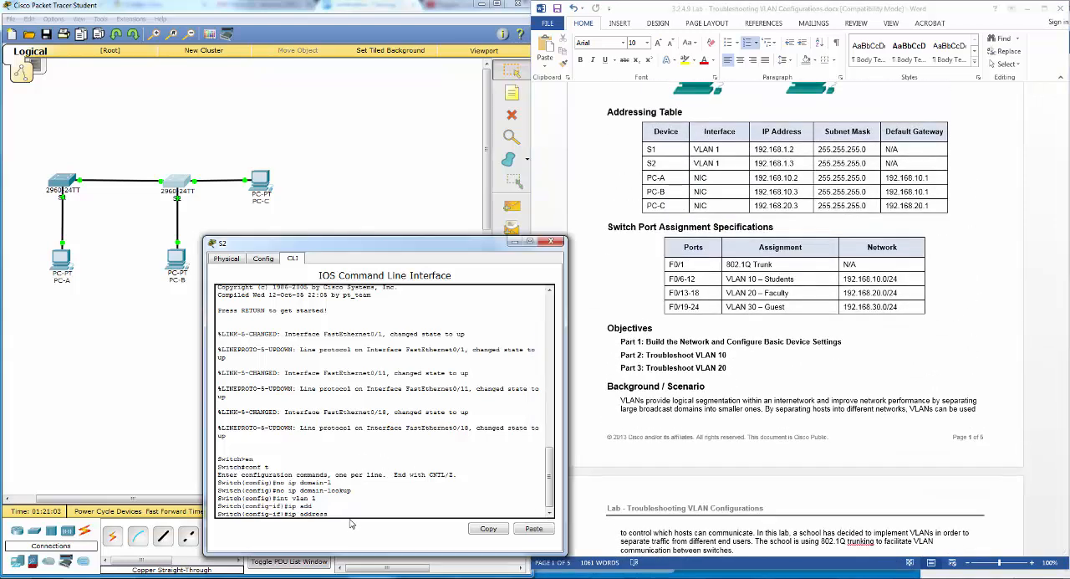
{"action": "type", "text": "192.168.1.3 255.255.255.0"}
{"action": "key", "text": "Return"}
- Enable the VLAN 1 interface of S2 with no shut and return to global configuration mode
{"action": "type", "text": "no shut"}
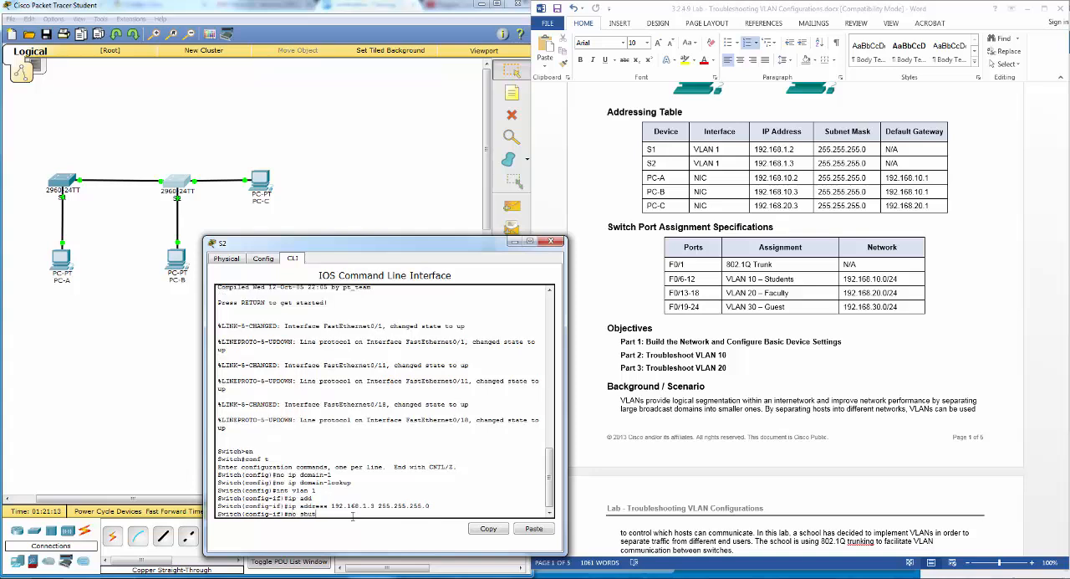
{"action": "key", "text": "Return"}
{"action": "key", "text": "Return"}
{"action": "type", "text": "exit"}
{"action": "key", "text": "Return"}
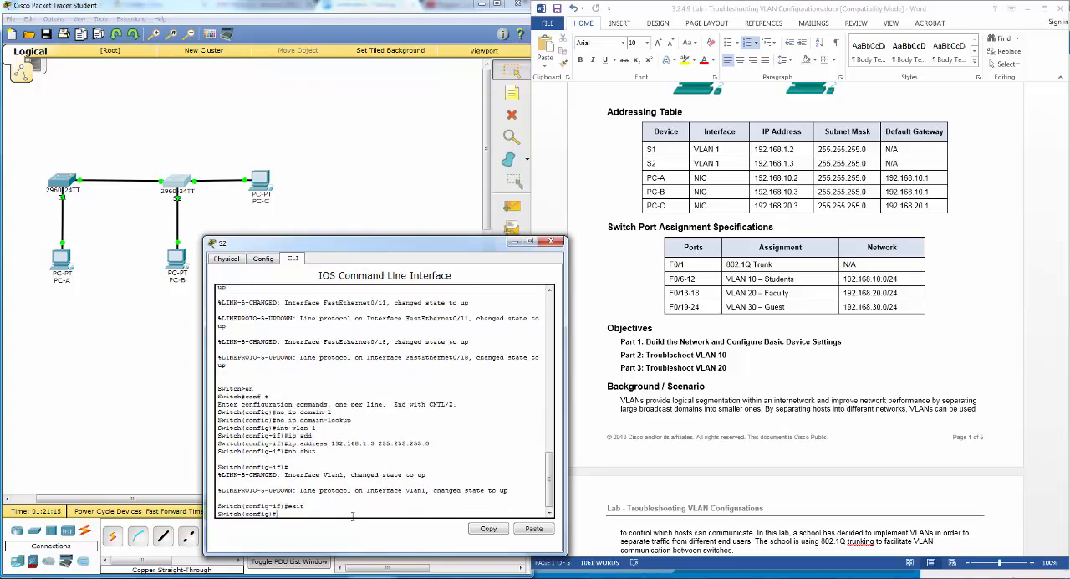
- Check Step 4 of the lab document, then set the console line password on S2 and enable login for line con 0
{"action": "left_click", "coordinate": [820, 449]}
{"action": "scroll", "coordinate": [821, 449], "scroll_direction": "down", "scroll_amount": 10}
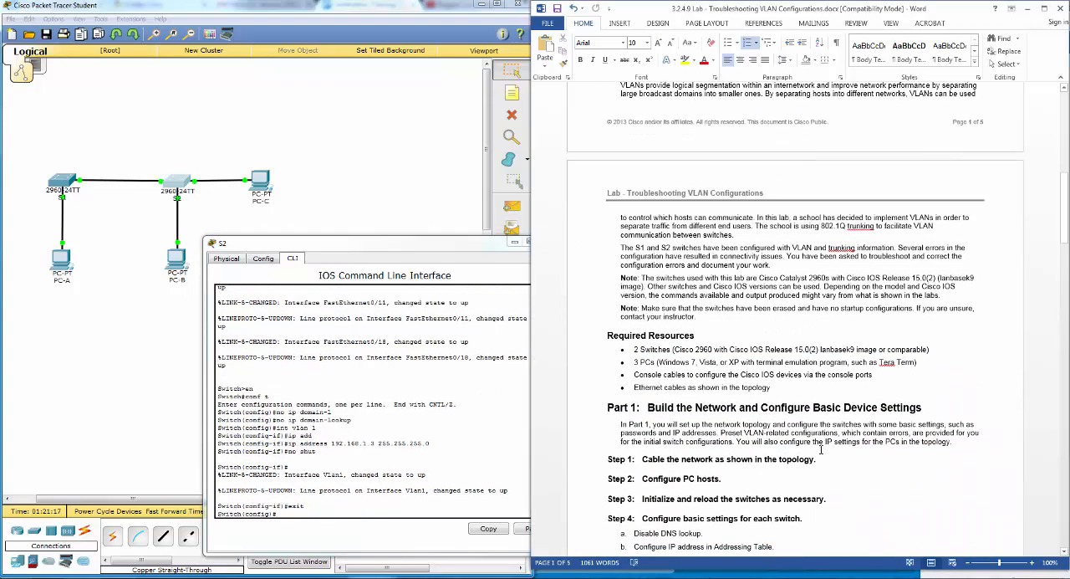
{"action": "scroll", "coordinate": [821, 449], "scroll_direction": "down", "scroll_amount": 1}
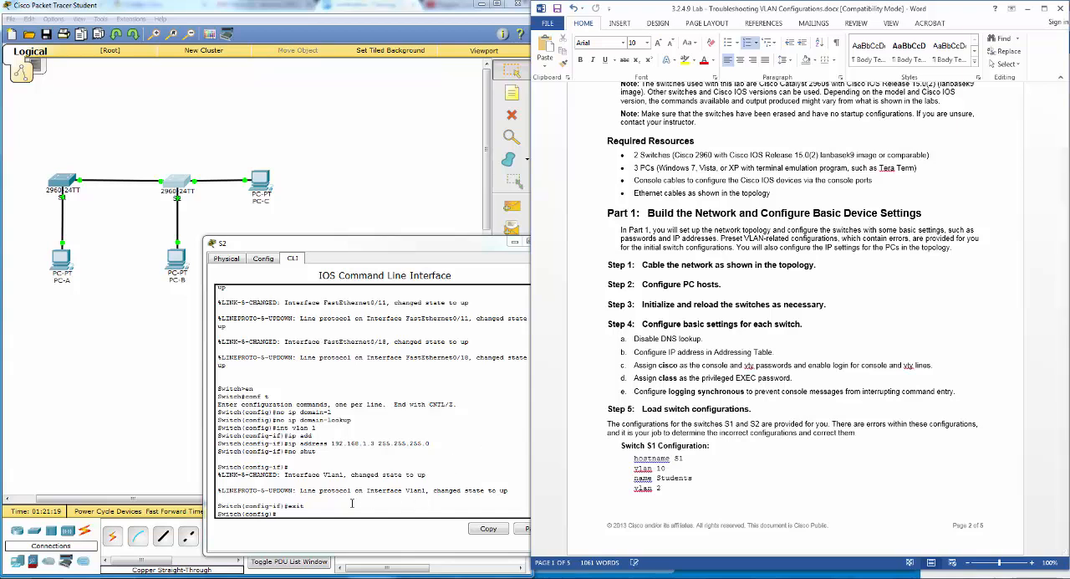
{"action": "left_click", "coordinate": [350, 512]}
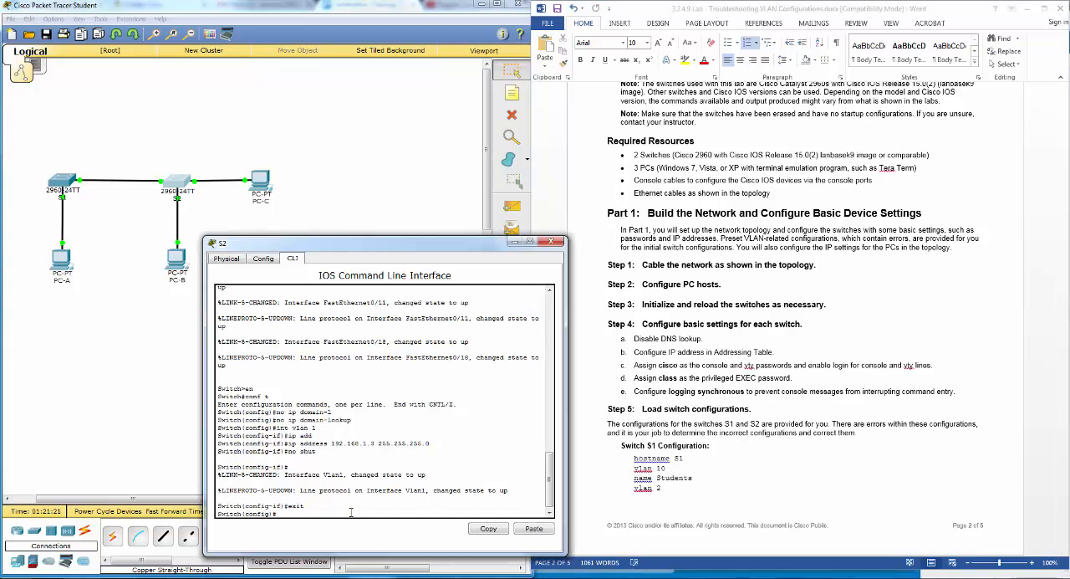
{"action": "type", "text": "line con 0"}
{"action": "key", "text": "Return"}
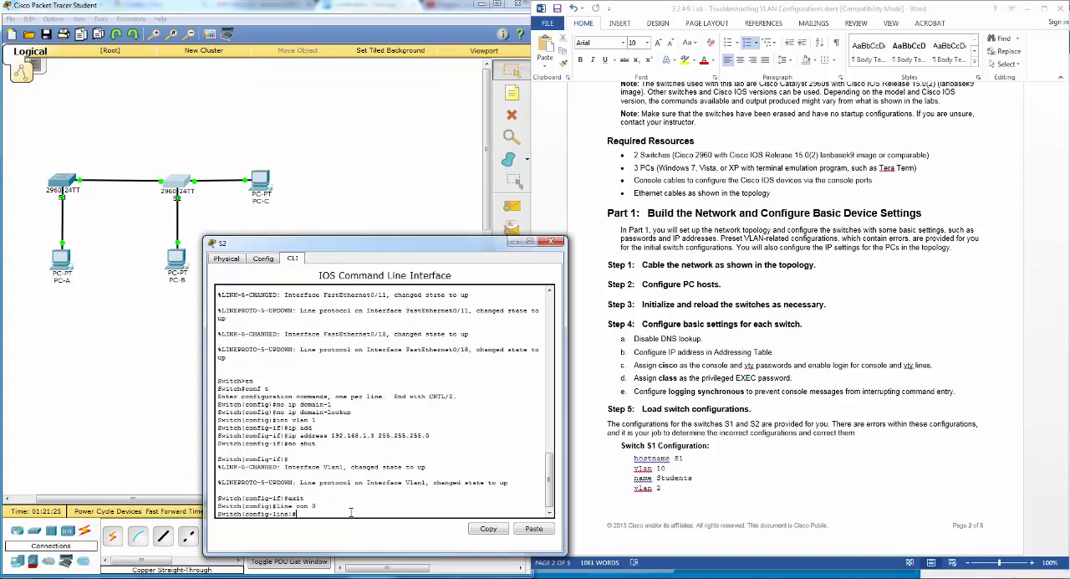
{"action": "type", "text": "pass"}
{"action": "key", "text": "Tab"}
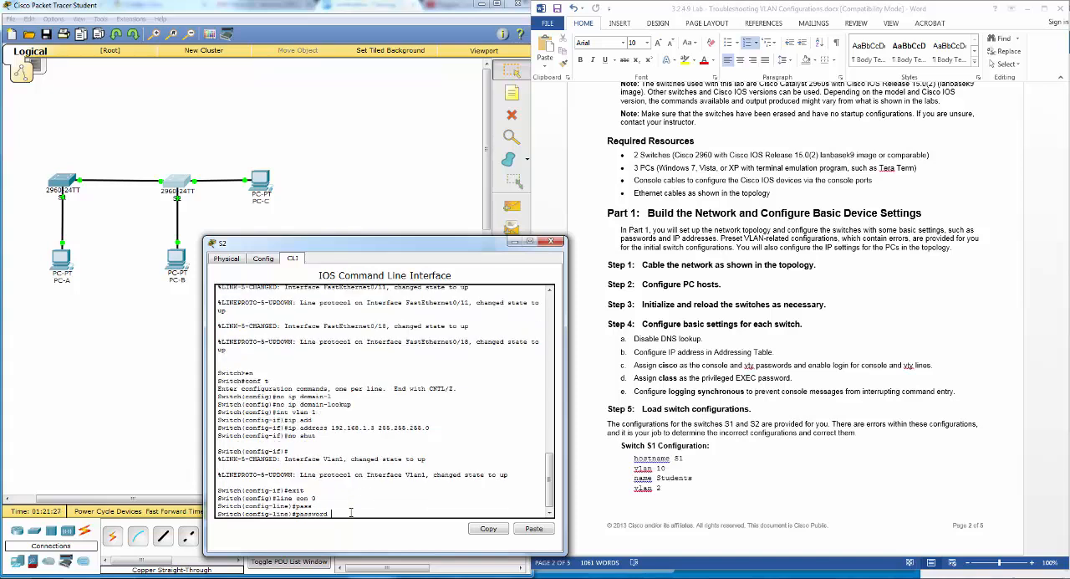
{"action": "type", "text": "cisco"}
{"action": "key", "text": "Return"}
{"action": "type", "text": "login"}
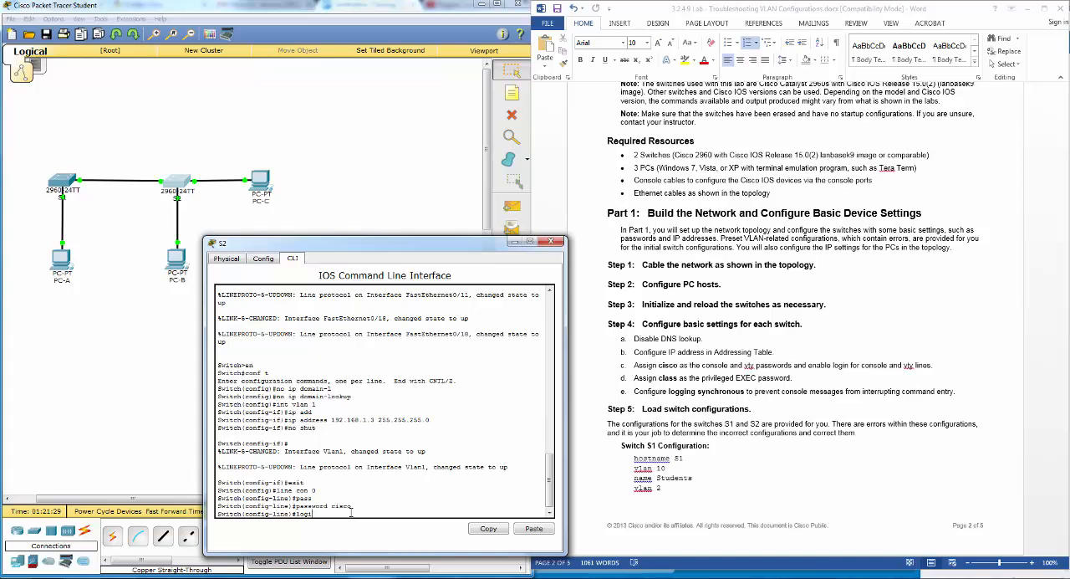
{"action": "key", "text": "Return"}
- Enable logging synchronous on the console line of S2 and return to global configuration mode
{"action": "type", "text": "loggin"}
{"action": "type", "text": "g"}
{"action": "key", "text": "Tab"}
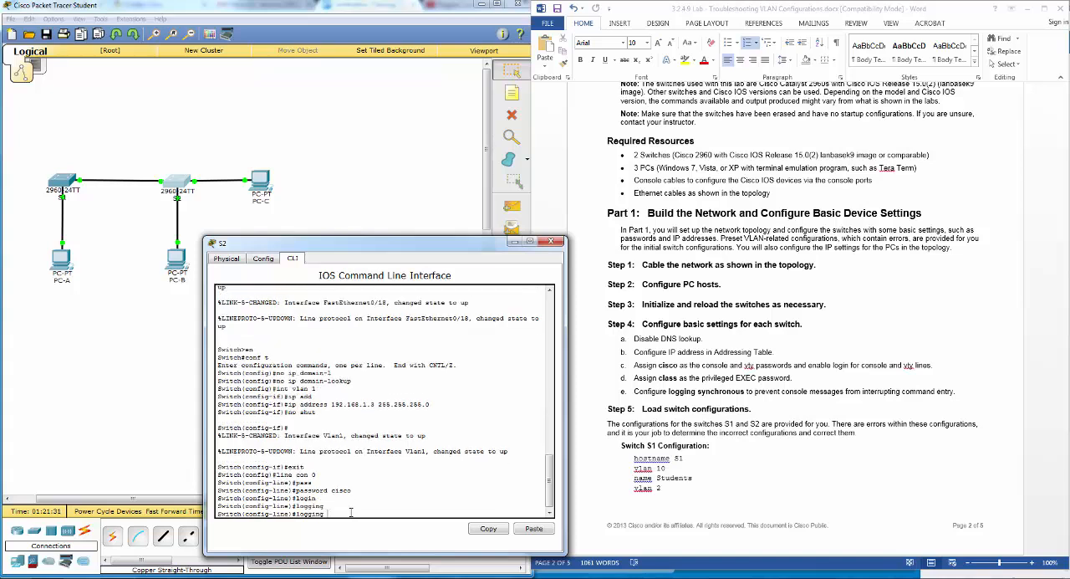
{"action": "type", "text": "s"}
{"action": "key", "text": "Tab"}
{"action": "key", "text": "Return"}
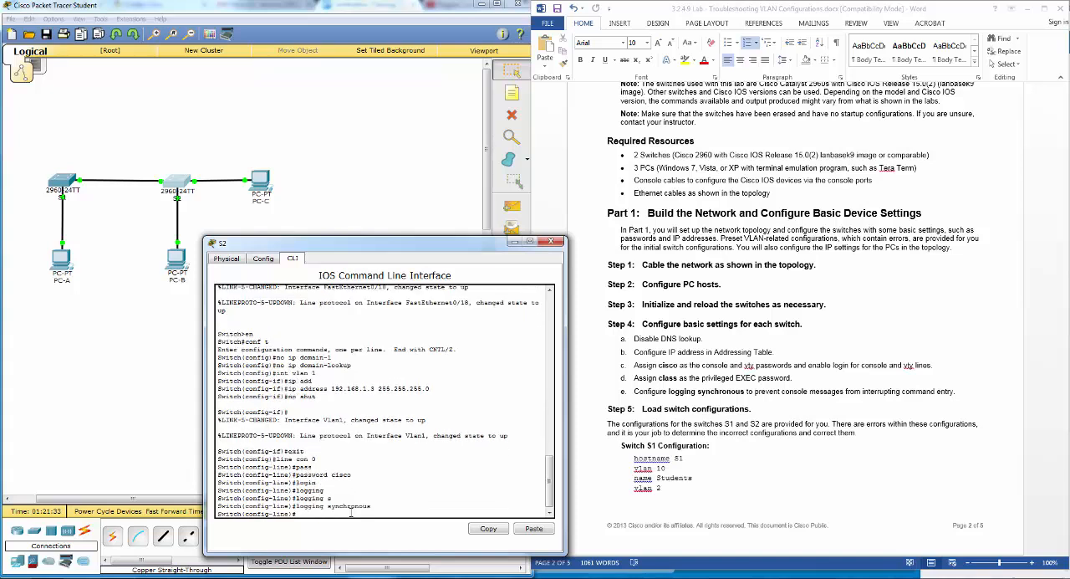
{"action": "type", "text": "exit"}
{"action": "key", "text": "Return"}
- Set the password for lines vty 0 15 on S2, enable login and return to global configuration mode
{"action": "type", "text": "line vt"}
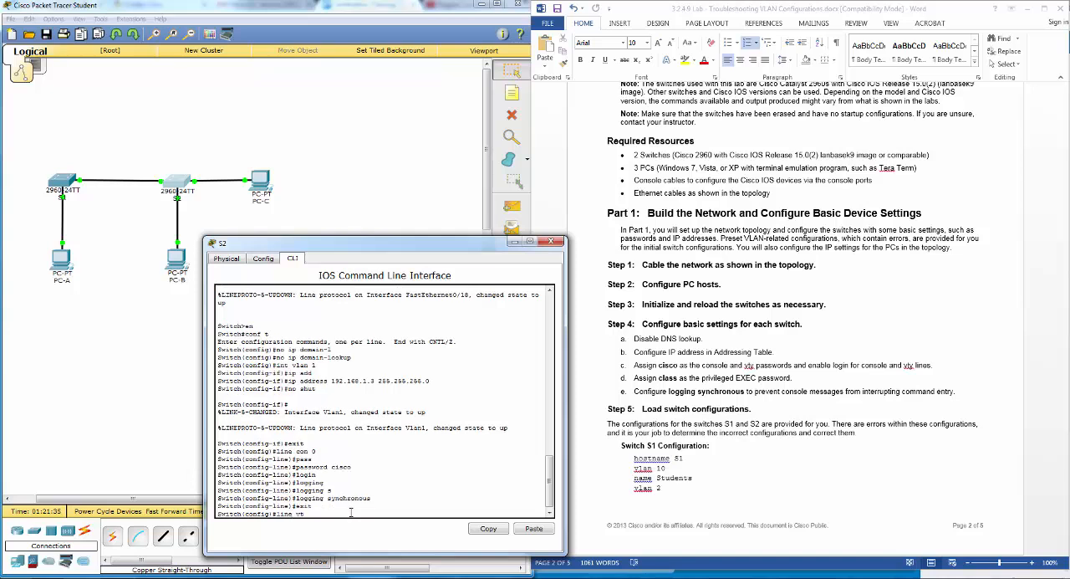
{"action": "type", "text": "y 0 15"}
{"action": "key", "text": "Return"}
{"action": "type", "text": "pa"}
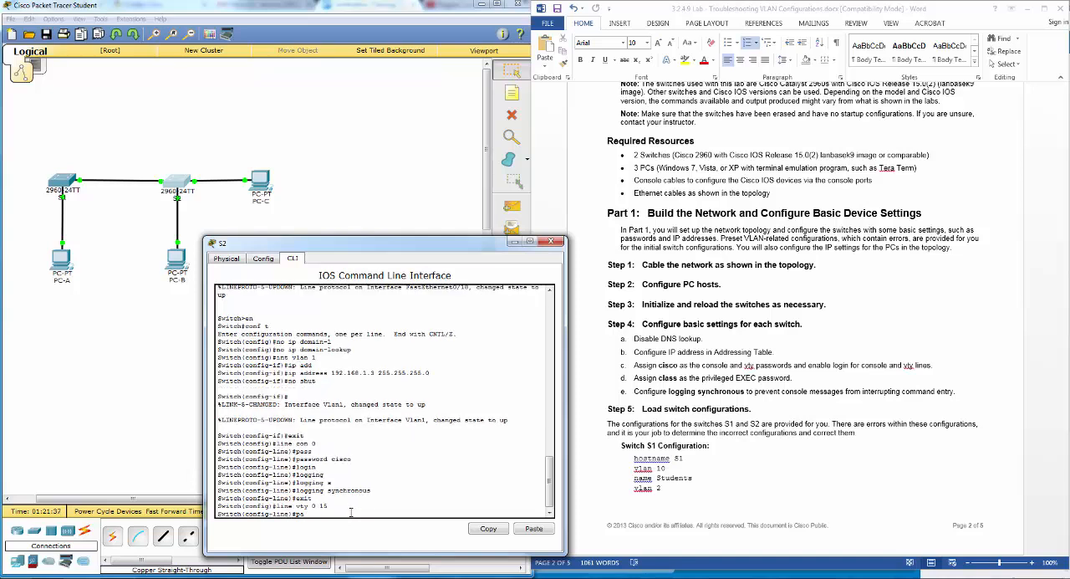
{"action": "type", "text": "ss"}
{"action": "key", "text": "Return"}
{"action": "type", "text": "password cis"}
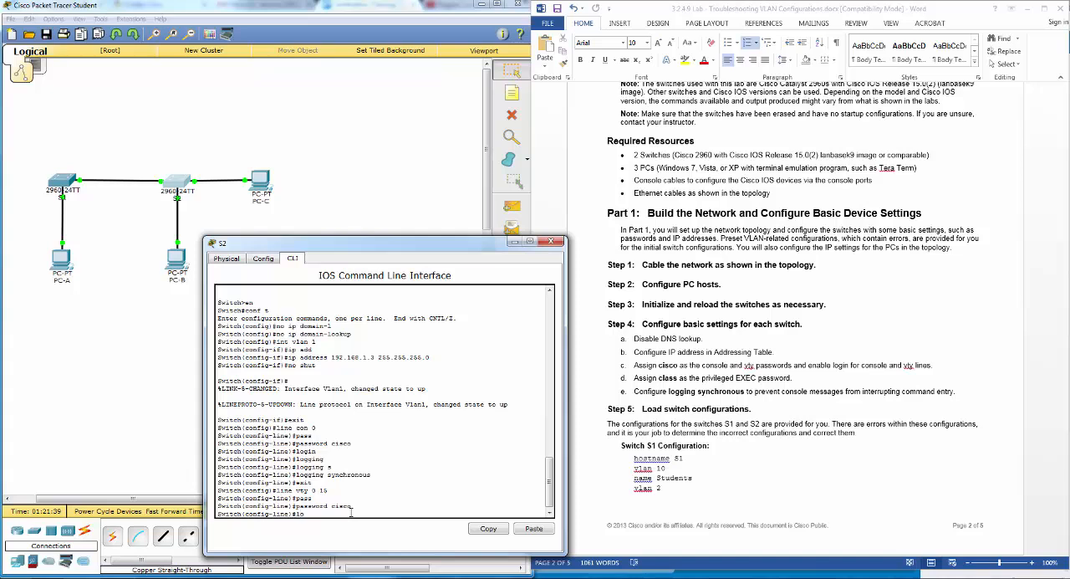
{"action": "key", "text": "Return"}
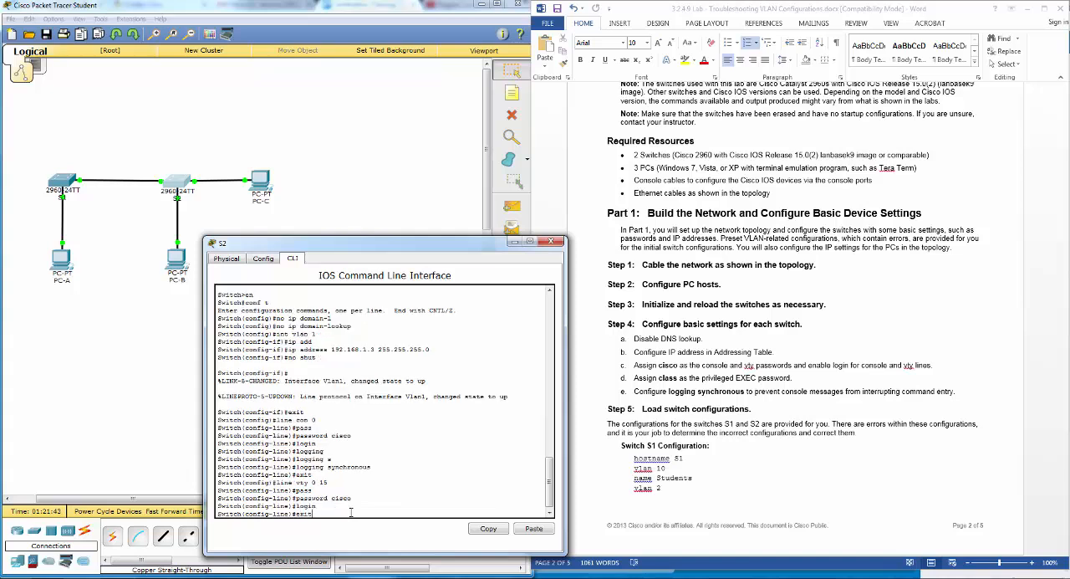
{"action": "type", "text": "exit"}
{"action": "key", "text": "Return"}
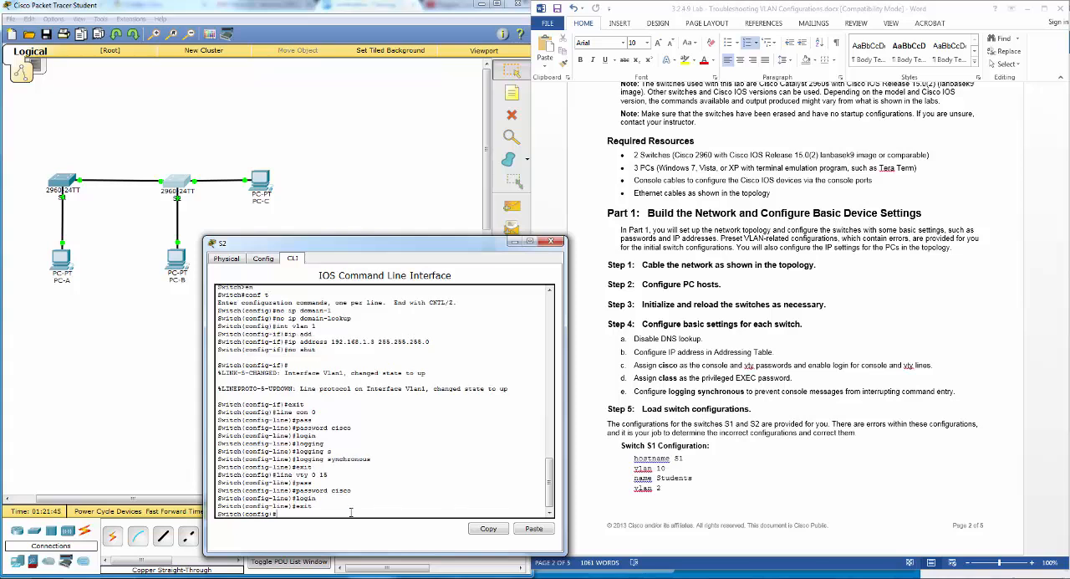
- Set the privileged EXEC password on S2 with the enable password command
{"action": "type", "text": "enable pass"}
{"action": "key", "text": "Tab"}
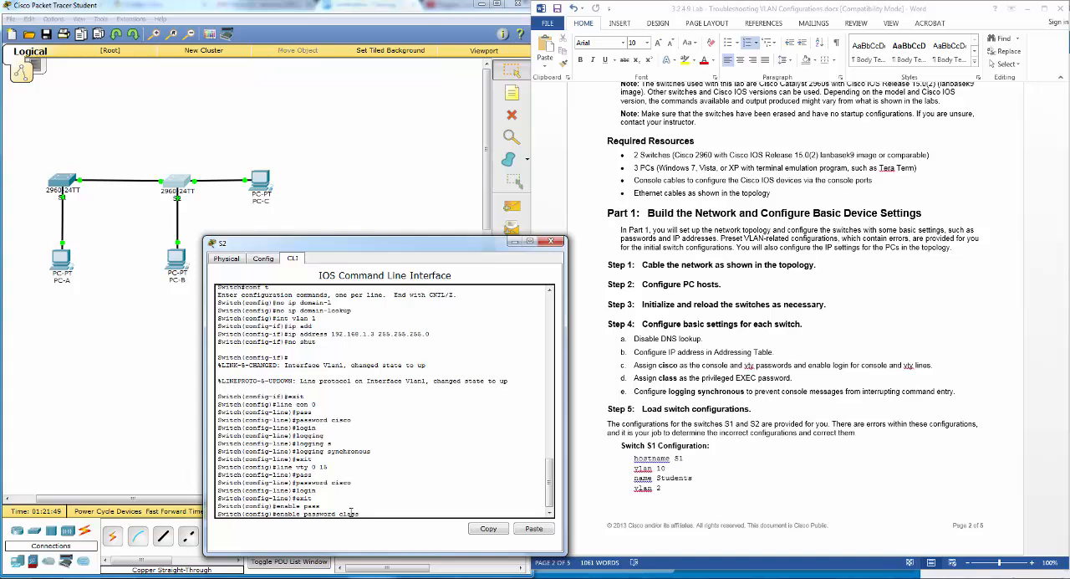
{"action": "key", "text": "Return"}
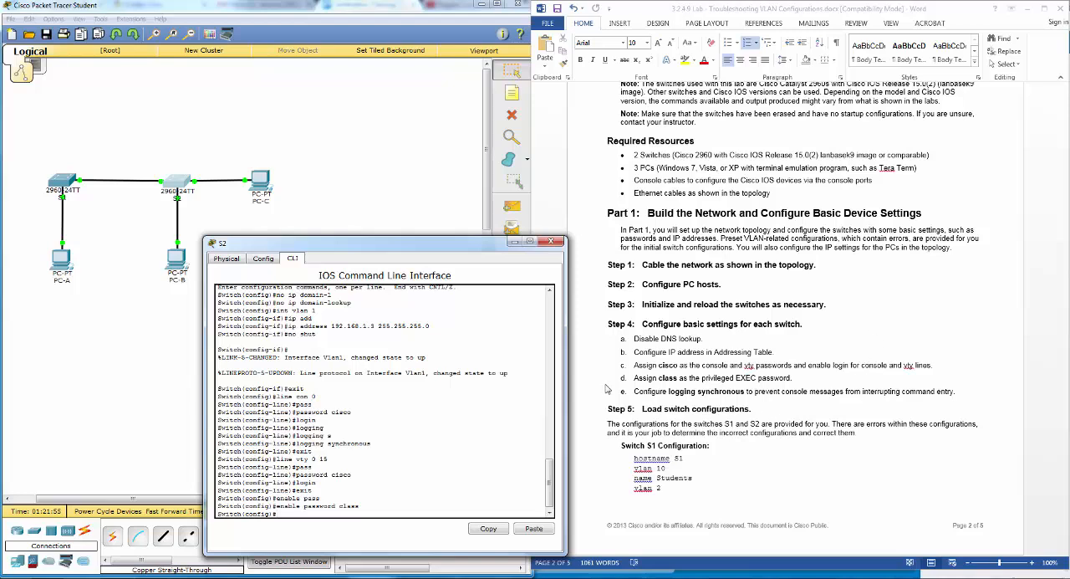
- Find the Step 5 switch configurations in the lab document, close S2's window and open S1's command line beside the document
{"action": "left_click", "coordinate": [748, 421]}
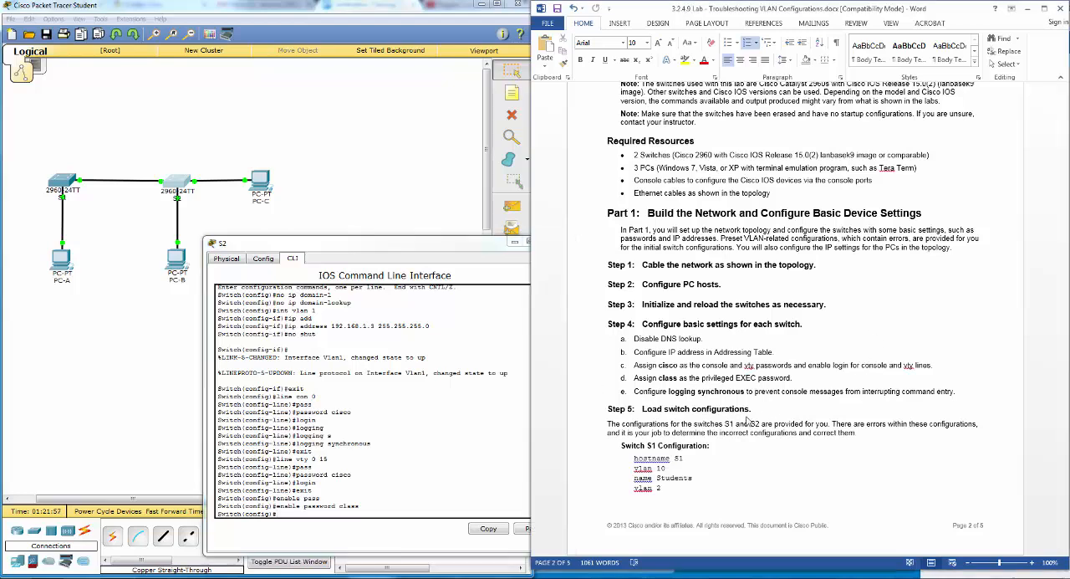
{"action": "scroll", "coordinate": [750, 416], "scroll_direction": "down", "scroll_amount": 3}
{"action": "scroll", "coordinate": [748, 418], "scroll_direction": "down", "scroll_amount": 2}
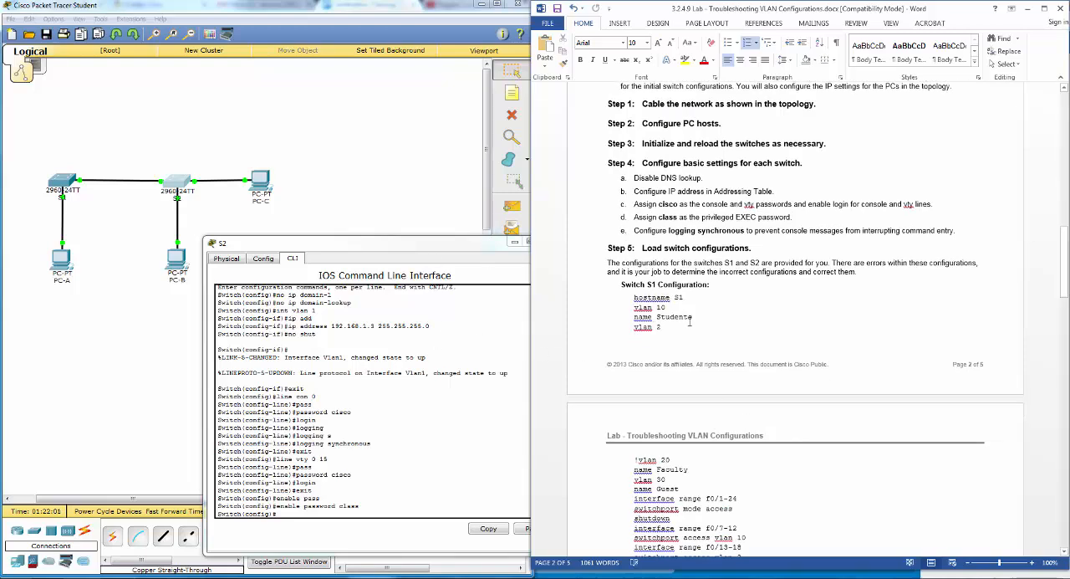
{"action": "scroll", "coordinate": [669, 316], "scroll_direction": "down", "scroll_amount": 3}
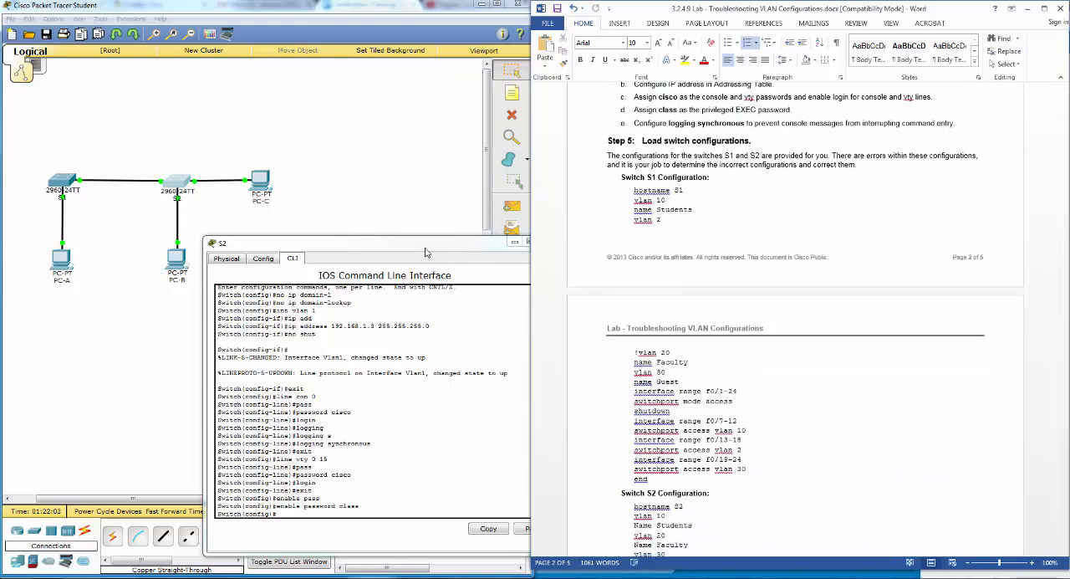
{"action": "left_click_drag", "start_coordinate": [428, 243], "coordinate": [384, 239]}
{"action": "left_click", "coordinate": [506, 237]}
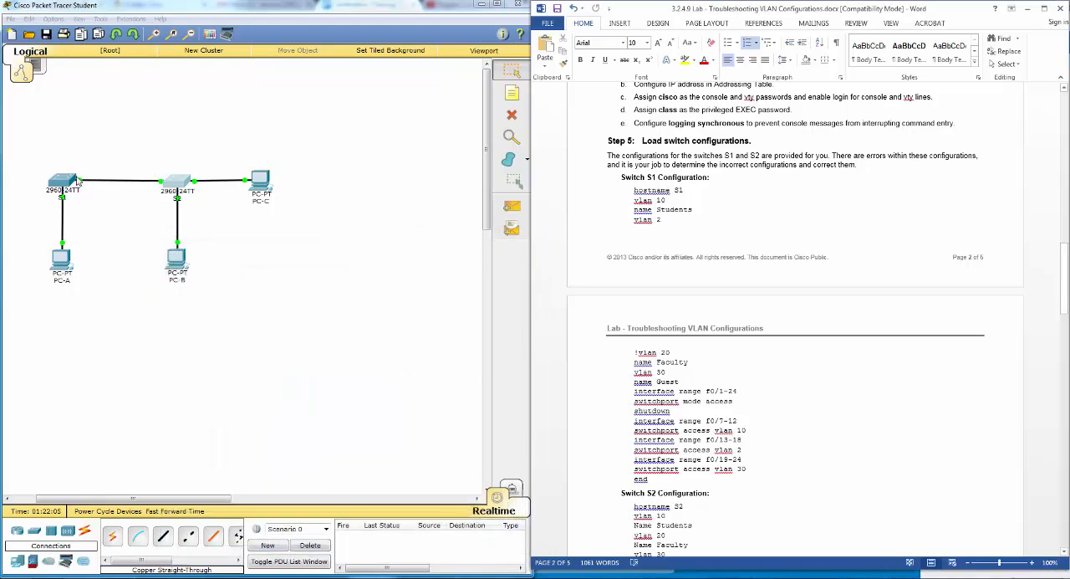
{"action": "left_click", "coordinate": [75, 180]}
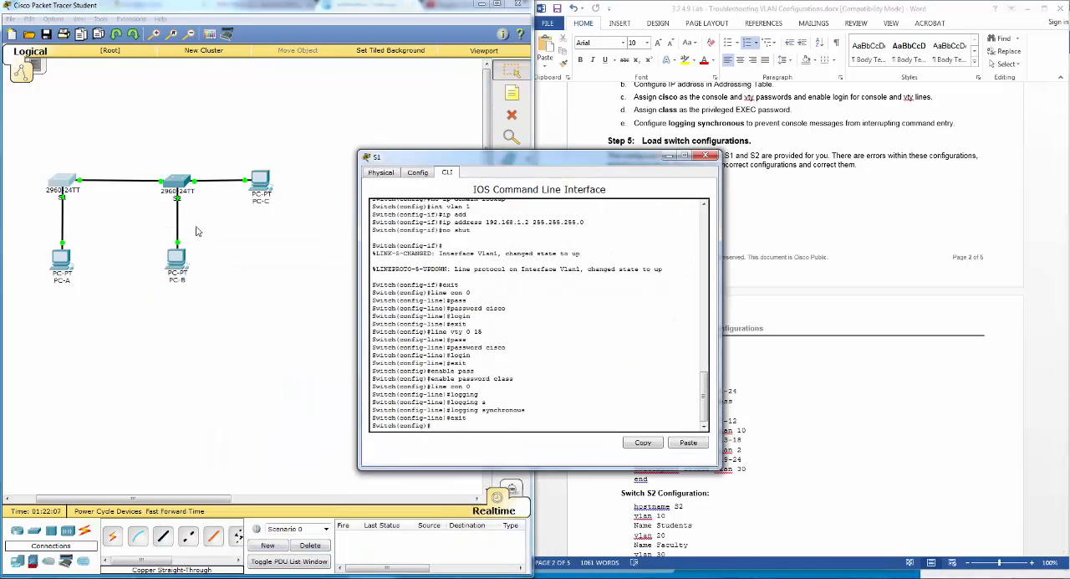
{"action": "left_click_drag", "start_coordinate": [452, 158], "coordinate": [275, 225]}
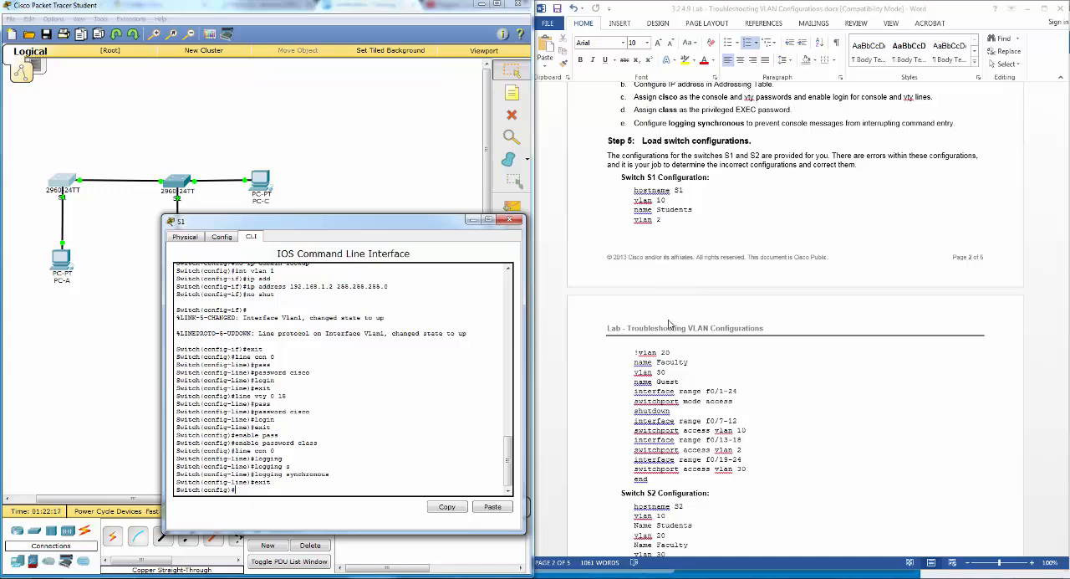
- Copy the whole Switch S1 configuration from the lab document, from hostname S1 through end
{"action": "left_click", "coordinate": [635, 191]}
{"action": "left_click_drag", "start_coordinate": [635, 191], "coordinate": [721, 476]}
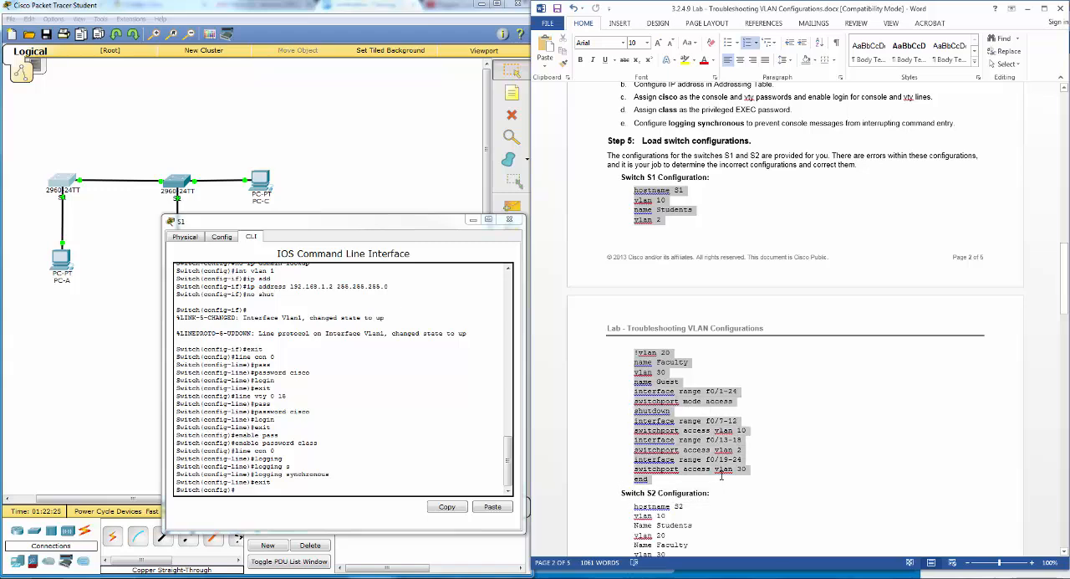
{"action": "right_click", "coordinate": [721, 473]}
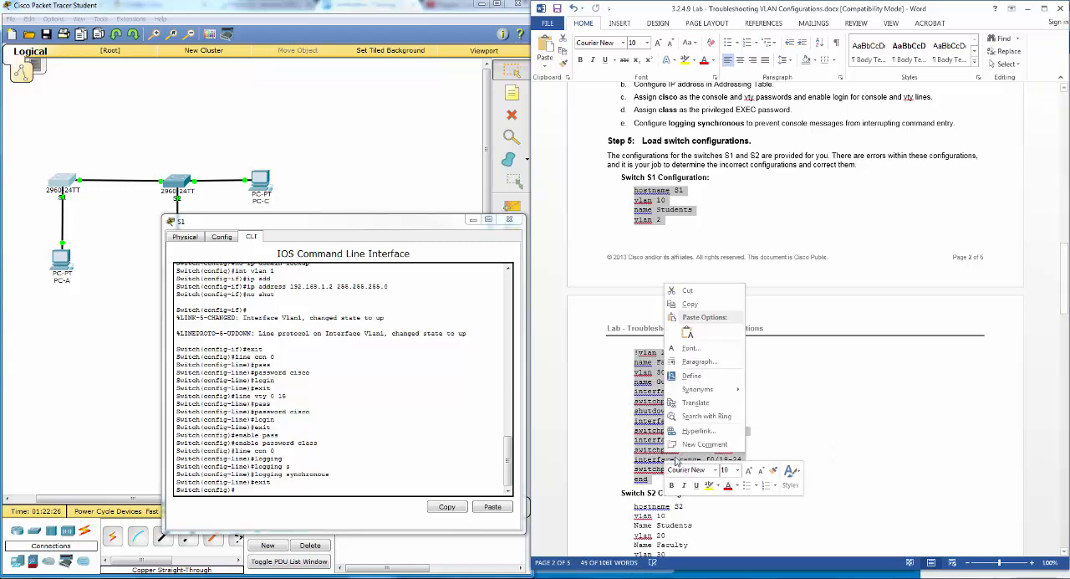
{"action": "left_click", "coordinate": [691, 305]}
- Paste the copied configuration at S1's global configuration prompt to load it
{"action": "left_click", "coordinate": [348, 487]}
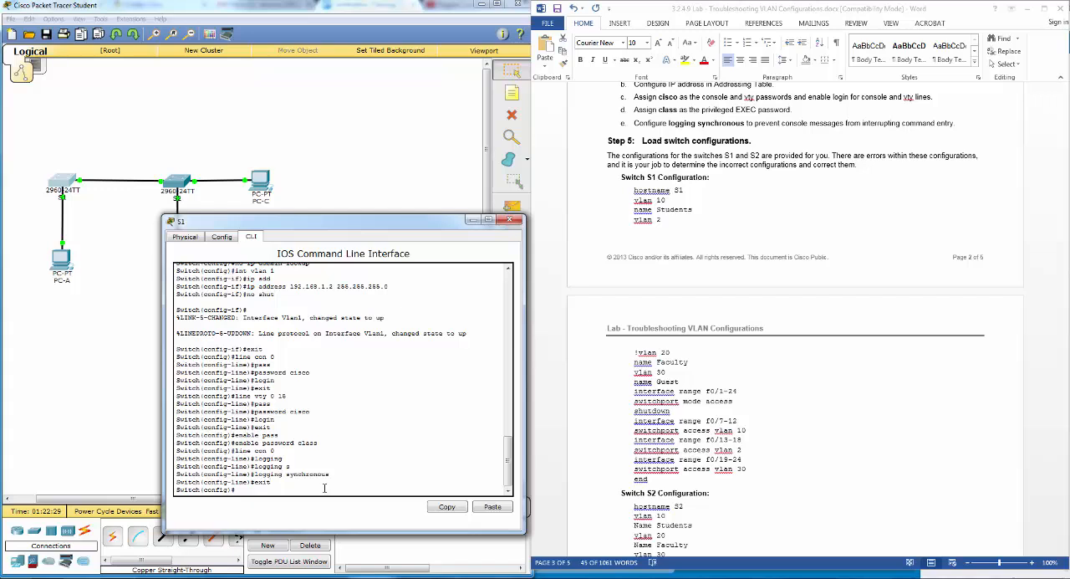
{"action": "key", "text": "Return"}
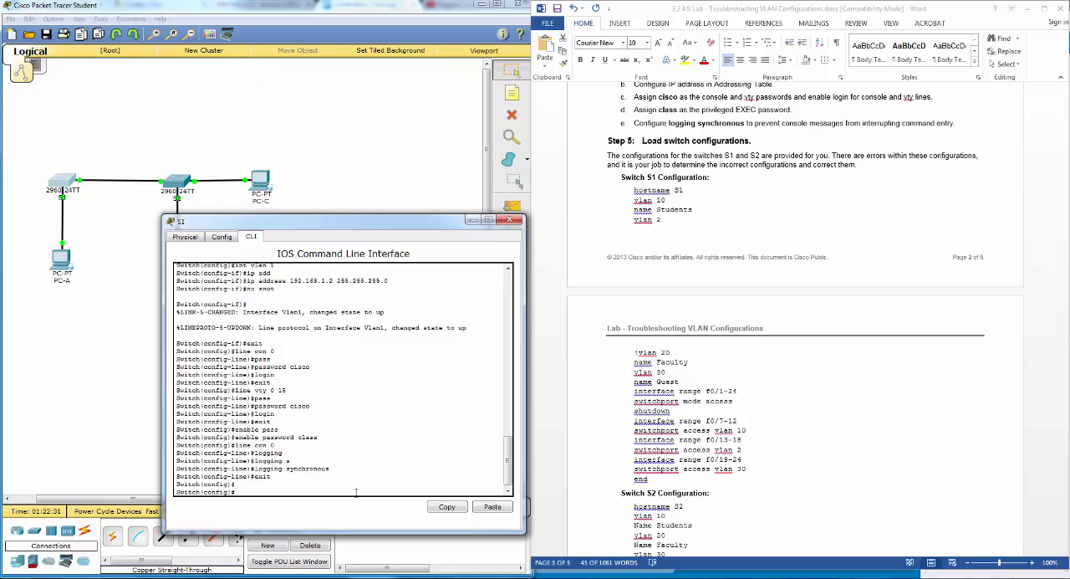
{"action": "right_click", "coordinate": [358, 497]}
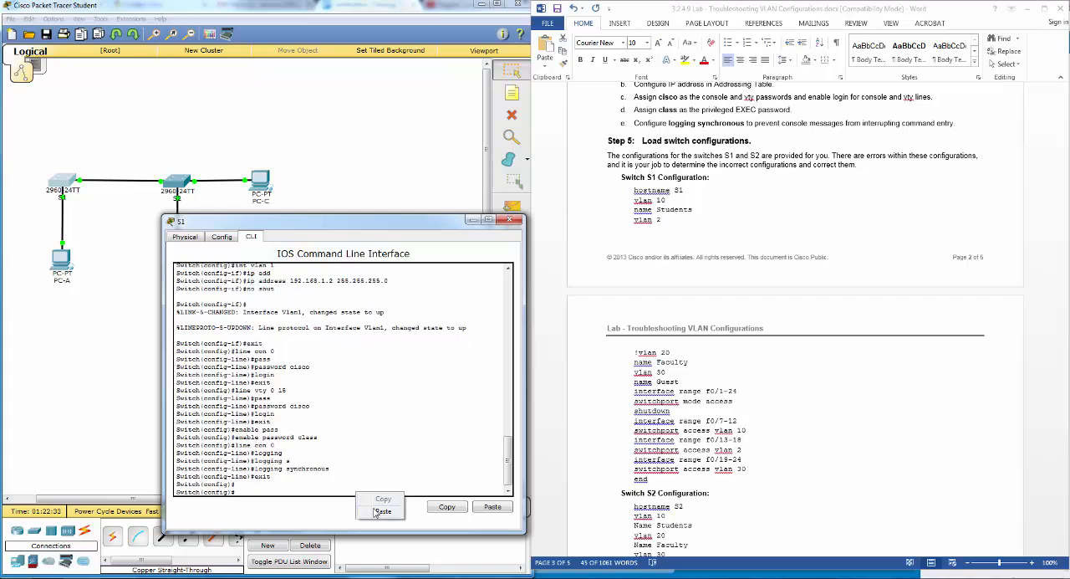
{"action": "left_click", "coordinate": [377, 512]}
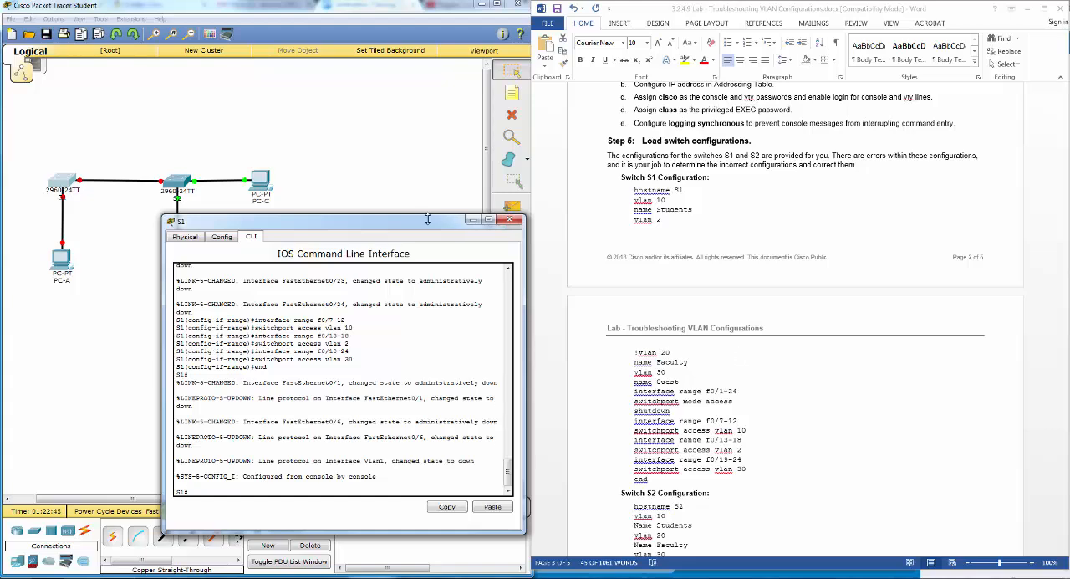
- Close S1's window and open the command line of switch S2 beside the lab document
{"action": "left_click", "coordinate": [508, 221]}
{"action": "left_click", "coordinate": [179, 184]}
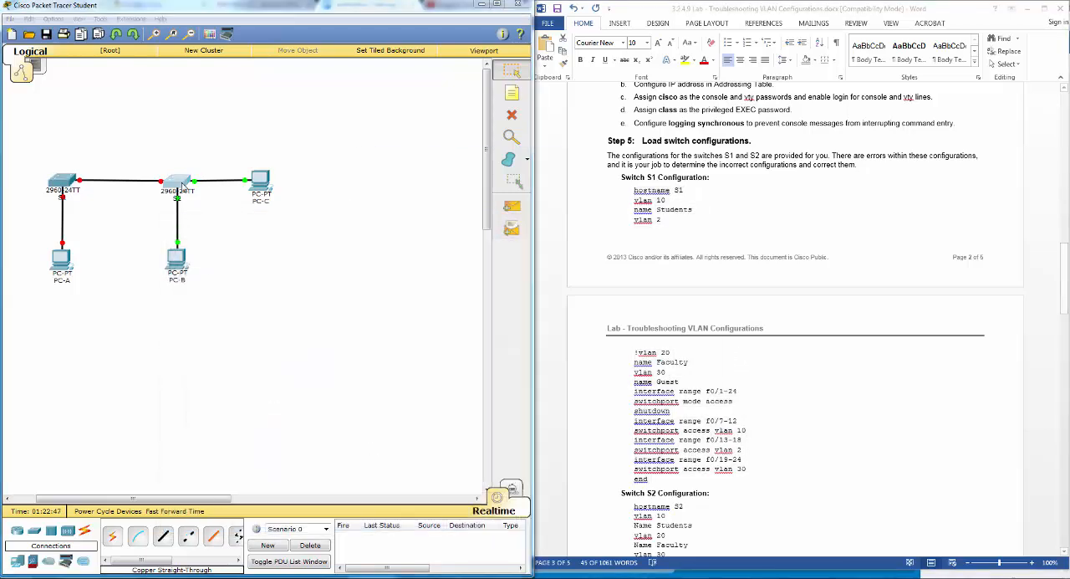
{"action": "left_click_drag", "start_coordinate": [499, 160], "coordinate": [294, 231]}
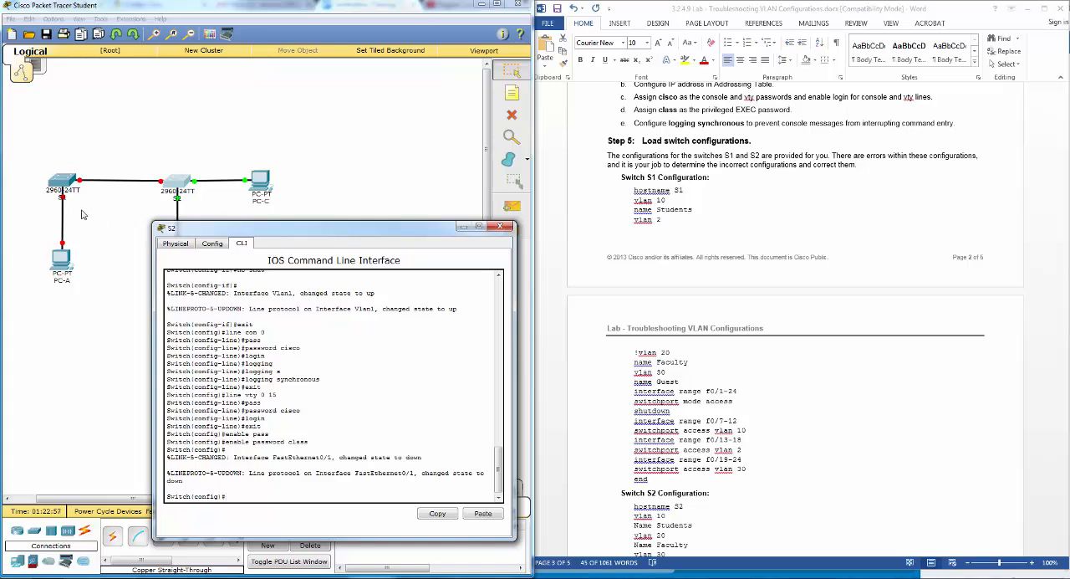
- Copy the Switch S2 configuration, from hostname S2 through end, out of the lab document and paste it at S2's global configuration prompt
{"action": "left_click", "coordinate": [694, 482]}
{"action": "scroll", "coordinate": [695, 482], "scroll_direction": "down", "scroll_amount": 8}
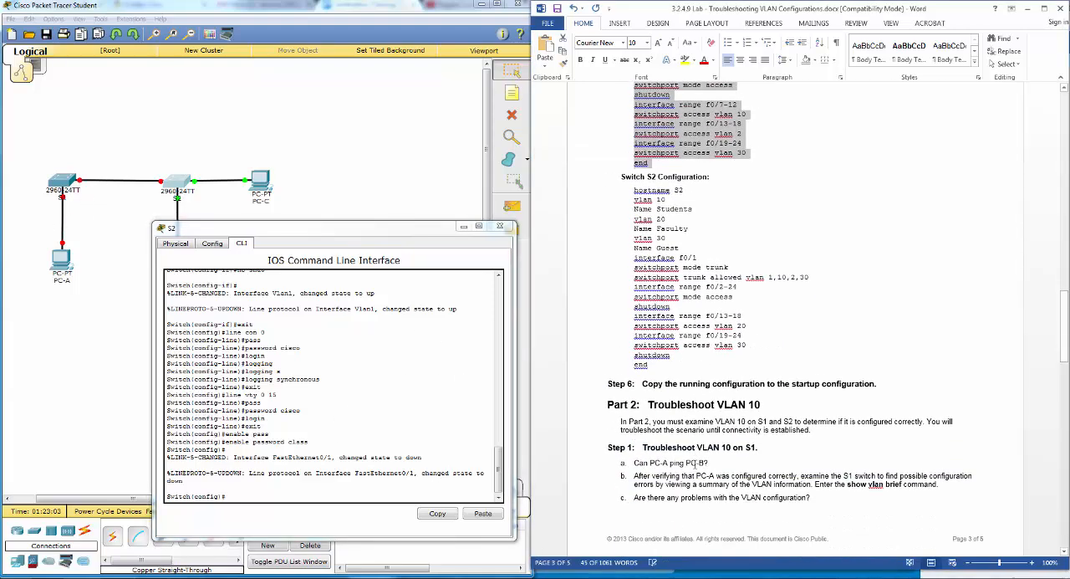
{"action": "scroll", "coordinate": [697, 462], "scroll_direction": "up", "scroll_amount": 3}
{"action": "left_click", "coordinate": [635, 265]}
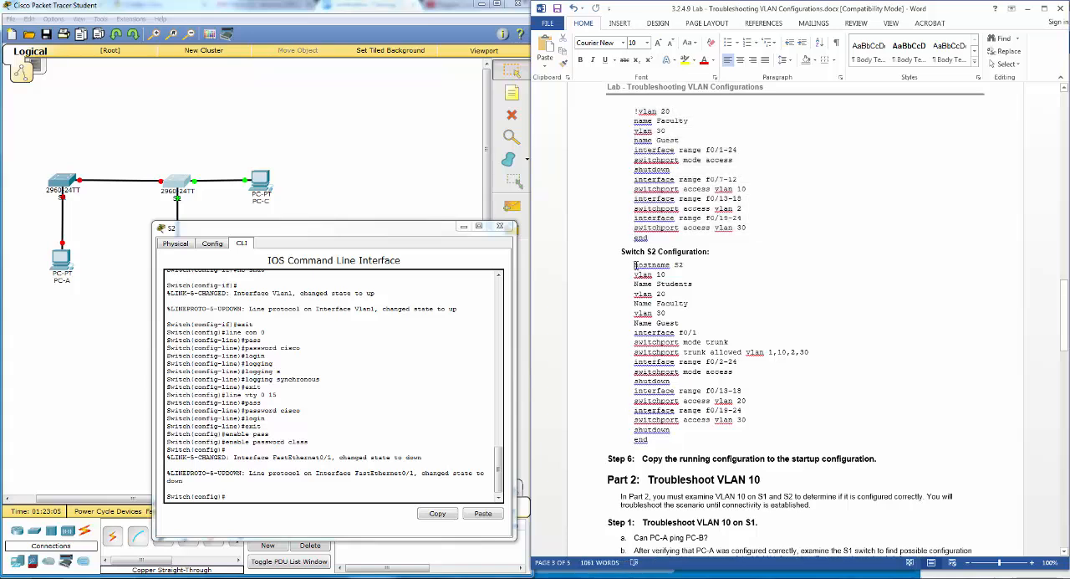
{"action": "left_click_drag", "start_coordinate": [634, 265], "coordinate": [727, 436]}
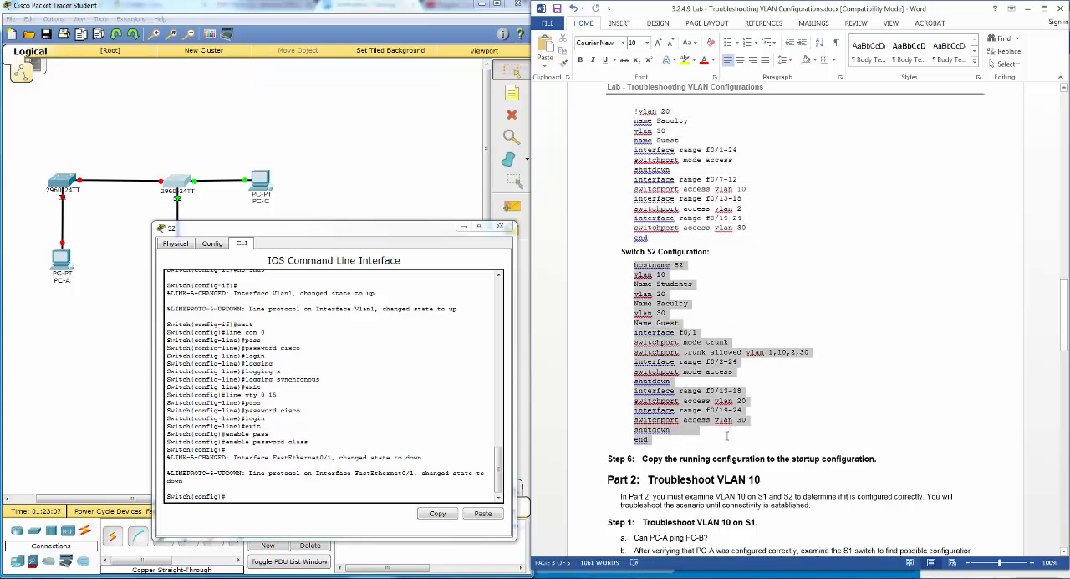
{"action": "right_click", "coordinate": [646, 361]}
{"action": "left_click", "coordinate": [669, 383]}
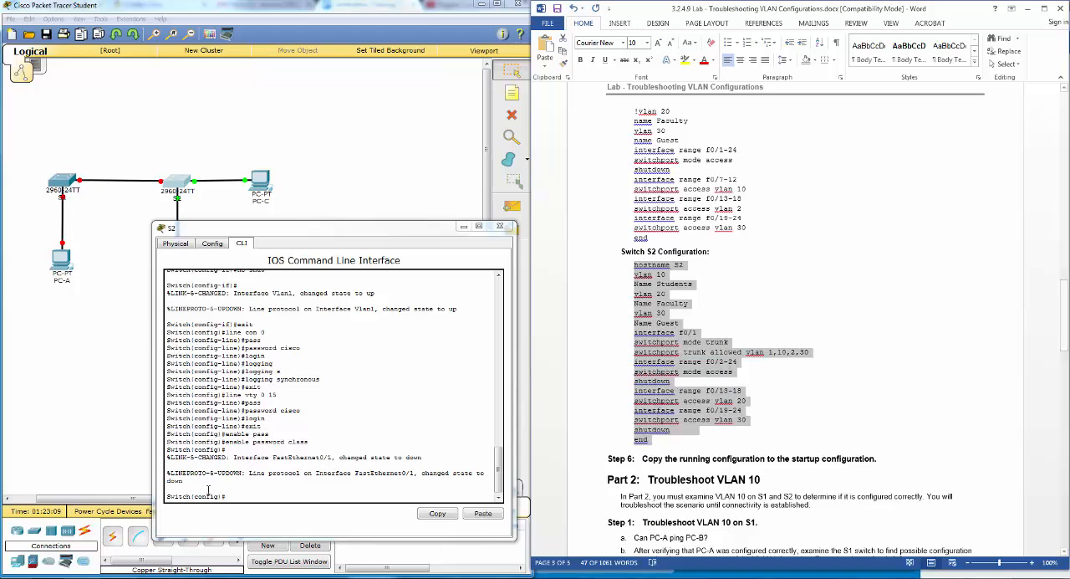
{"action": "right_click", "coordinate": [255, 495]}
{"action": "left_click", "coordinate": [283, 516]}
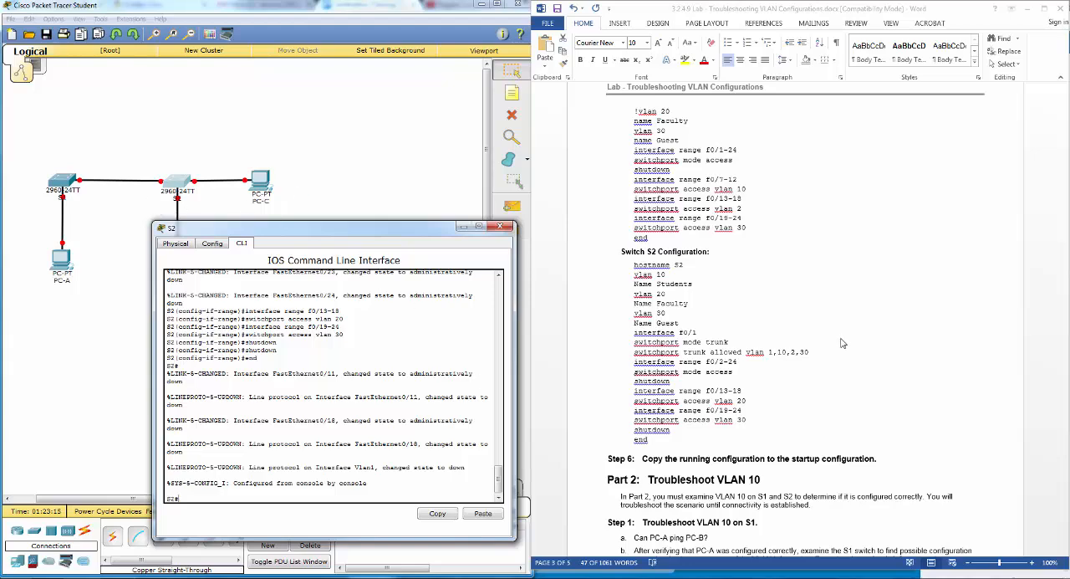
- Save S2's running configuration to startup-config as Step 6 of the lab requires, and close the S2 window
{"action": "scroll", "coordinate": [840, 339], "scroll_direction": "down", "scroll_amount": 5}
{"action": "scroll", "coordinate": [841, 339], "scroll_direction": "down", "scroll_amount": 2}
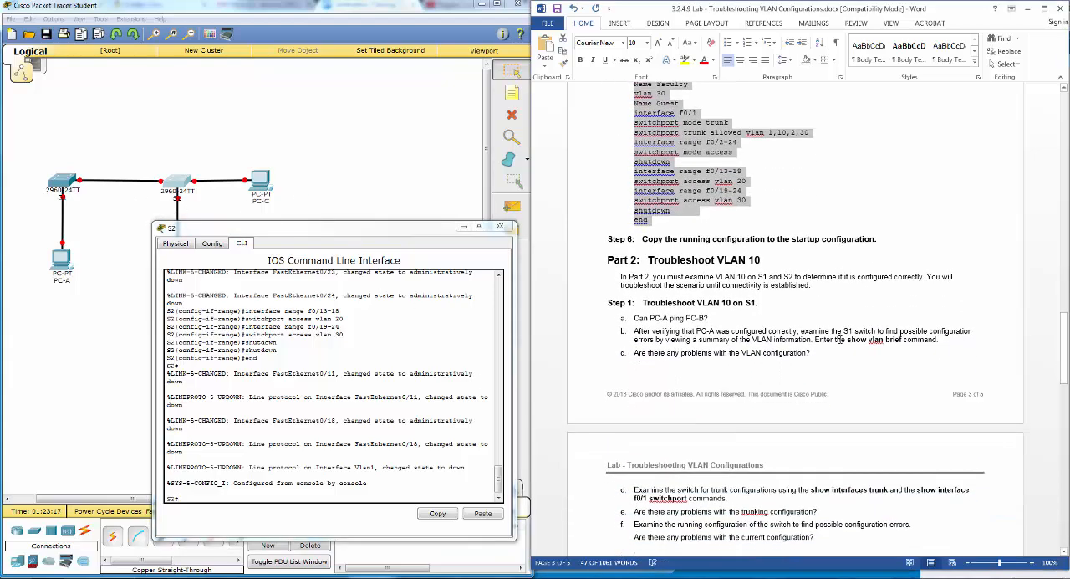
{"action": "scroll", "coordinate": [840, 338], "scroll_direction": "down", "scroll_amount": 1}
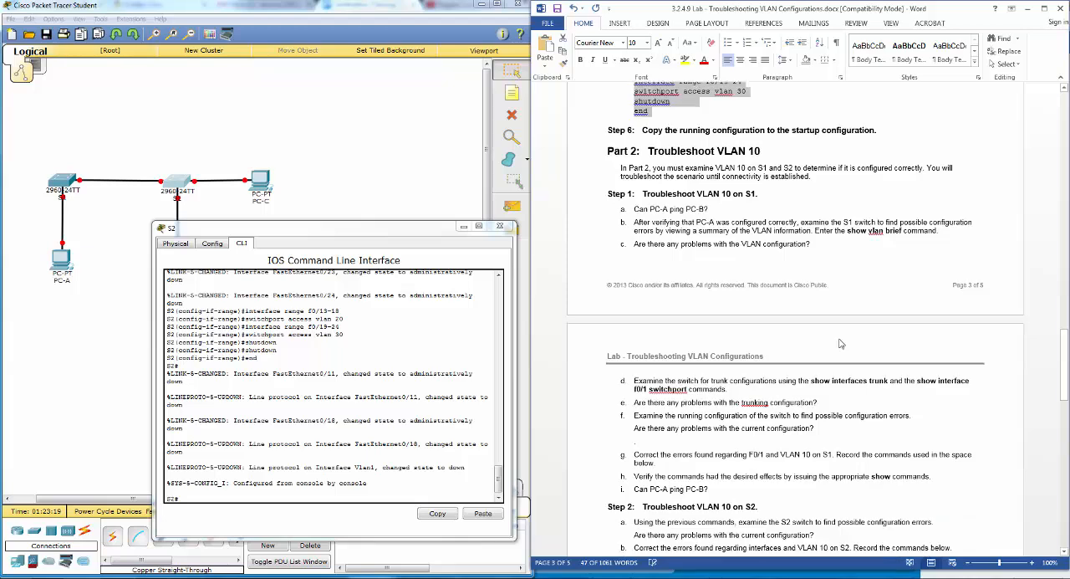
{"action": "left_click", "coordinate": [298, 500]}
{"action": "type", "text": "c"}
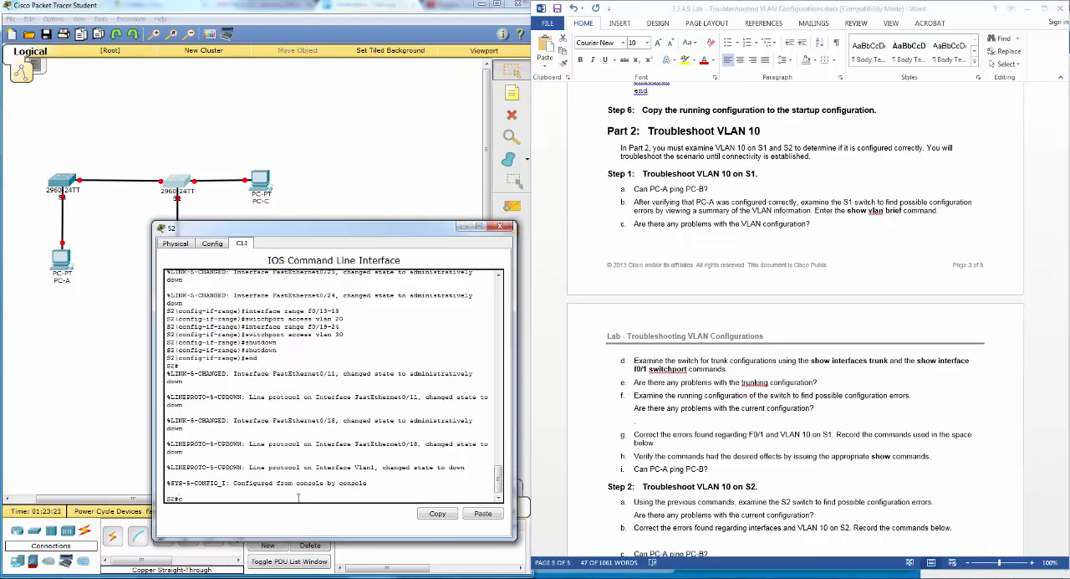
{"action": "type", "text": "opy run st"}
{"action": "key", "text": "Tab"}
{"action": "key", "text": "Return"}
{"action": "key", "text": "Return"}
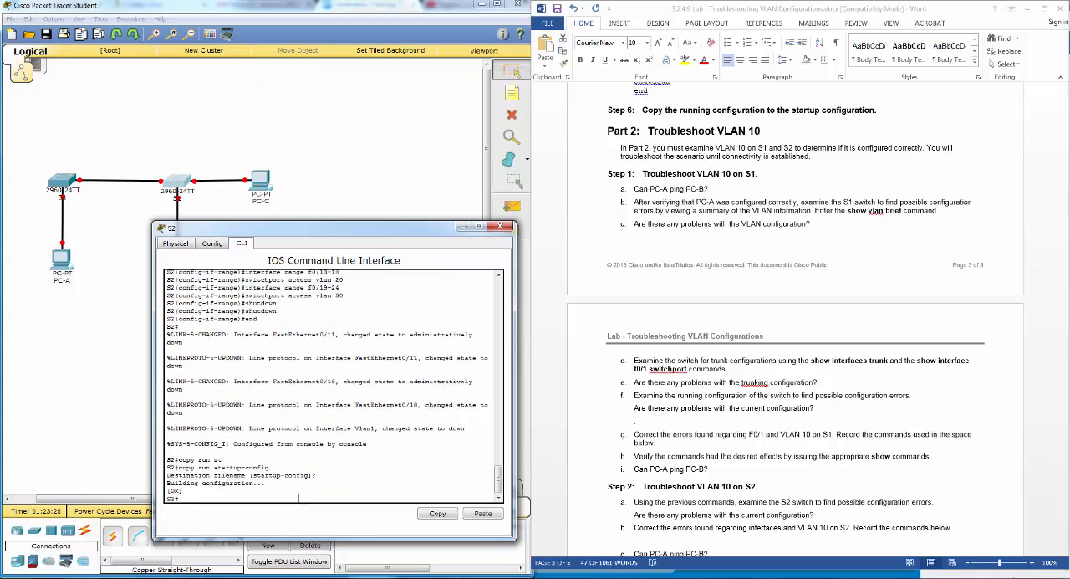
{"action": "left_click", "coordinate": [501, 226]}
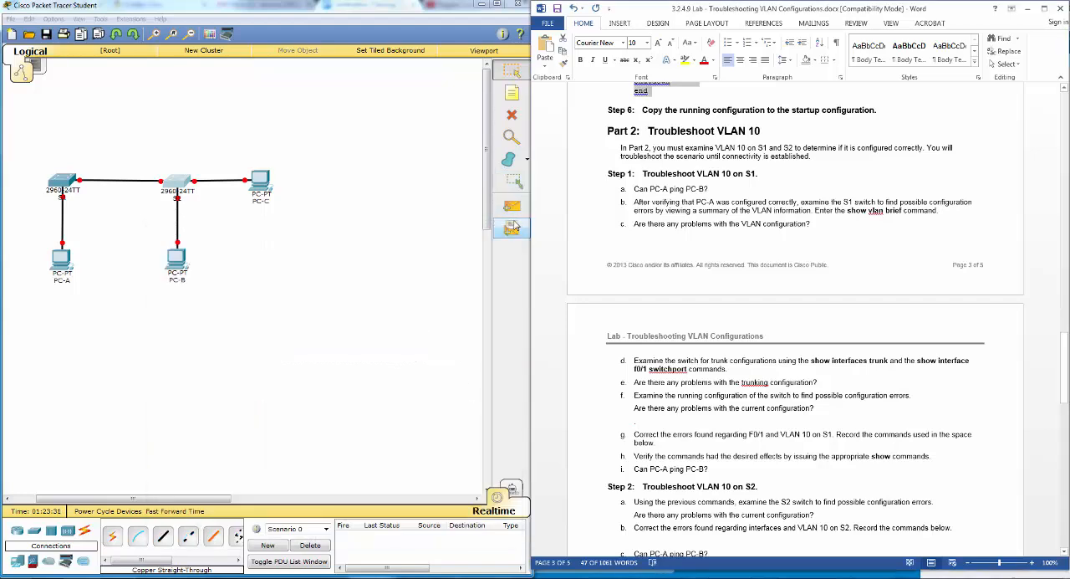
- Open S1's command line, save its running configuration to startup-config, and close the window
{"action": "left_click", "coordinate": [65, 188]}
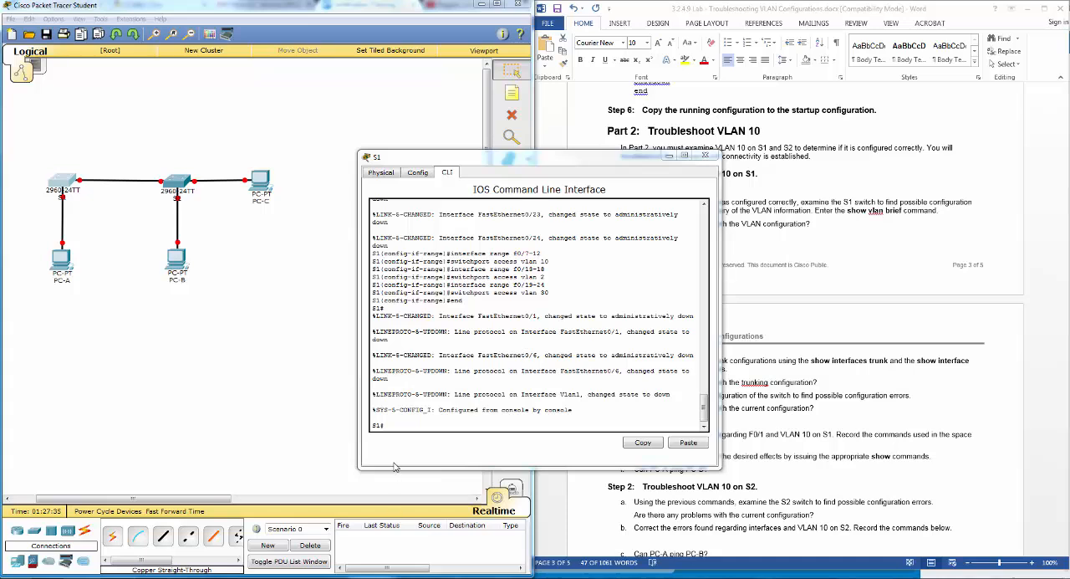
{"action": "left_click", "coordinate": [415, 425]}
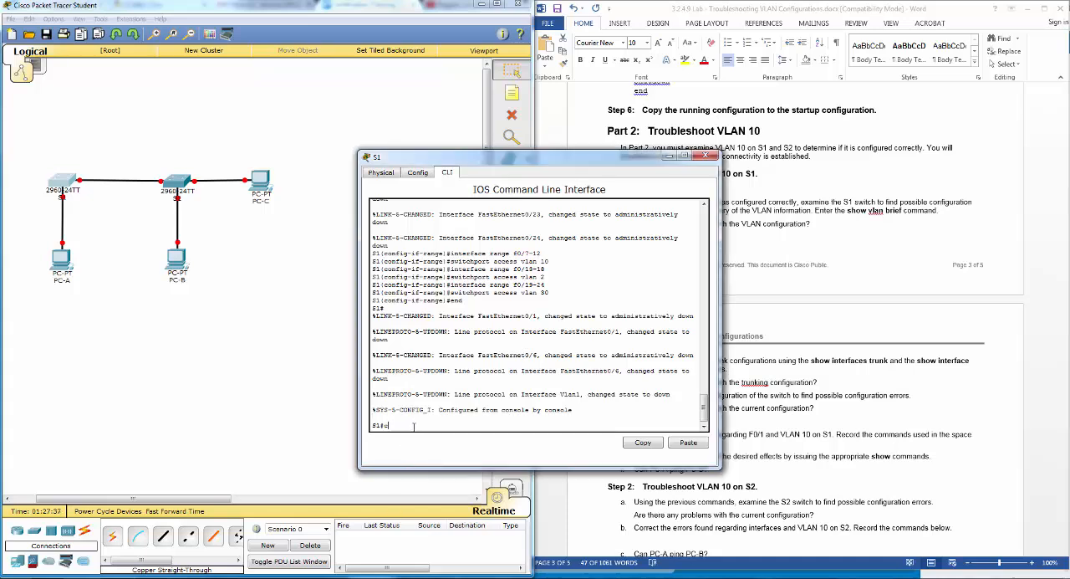
{"action": "type", "text": "copy run st"}
{"action": "key", "text": "Tab"}
{"action": "key", "text": "Return"}
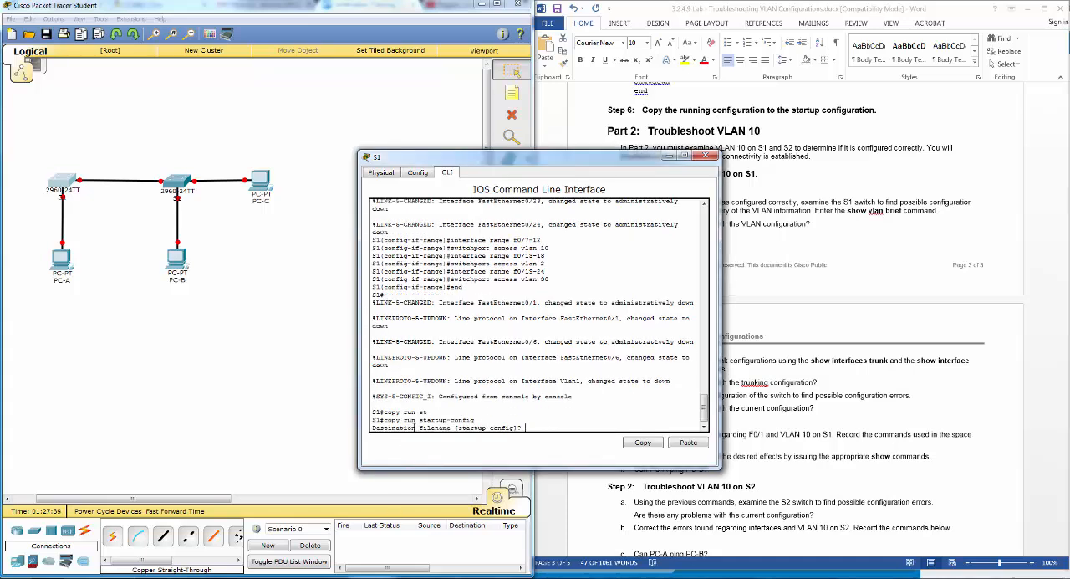
{"action": "key", "text": "Return"}
{"action": "left_click_drag", "start_coordinate": [479, 162], "coordinate": [330, 210]}
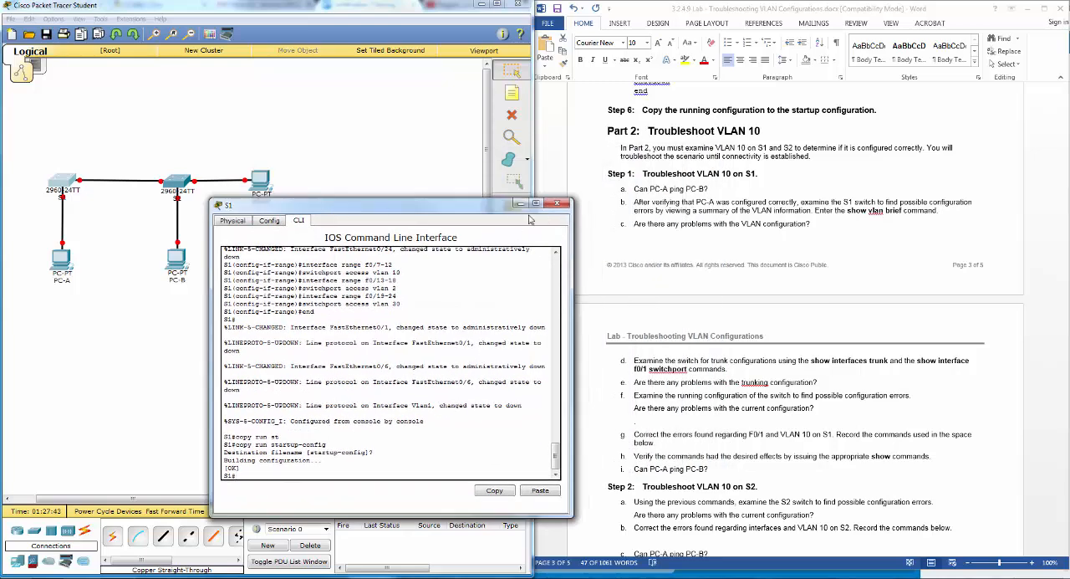
{"action": "left_click", "coordinate": [553, 205]}
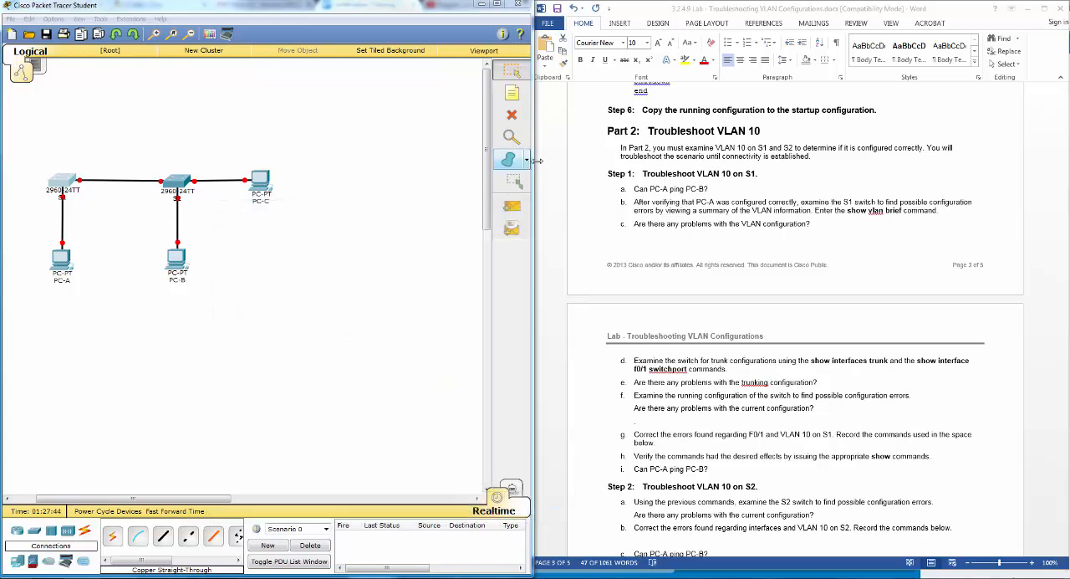
- Following Part 2, Step 1 of the lab, reopen S1's command line and run show vlan brief
{"action": "left_click", "coordinate": [731, 156]}
{"action": "scroll", "coordinate": [731, 155], "scroll_direction": "down", "scroll_amount": 4}
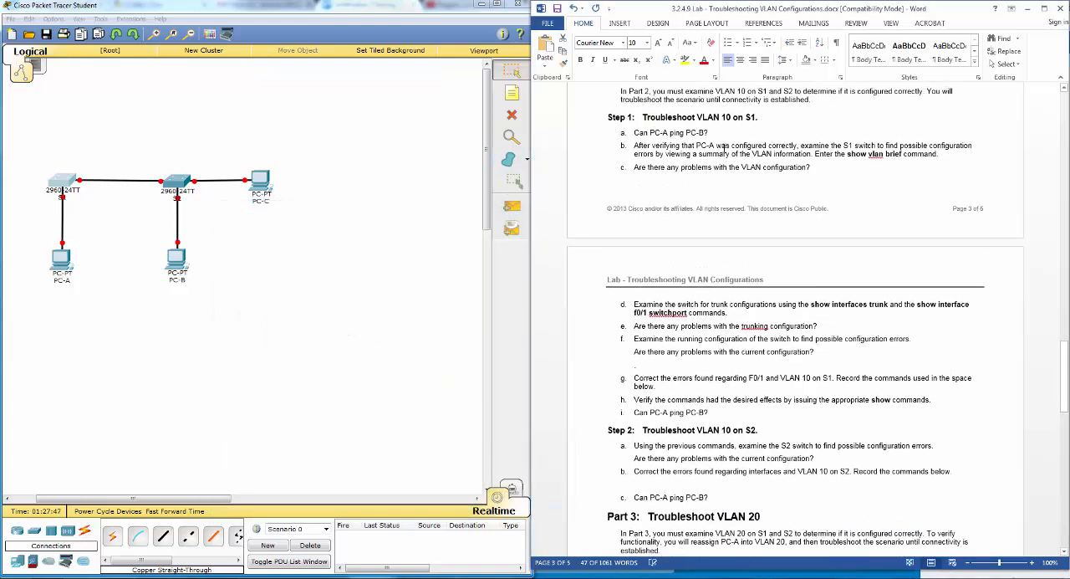
{"action": "scroll", "coordinate": [698, 164], "scroll_direction": "up", "scroll_amount": 4}
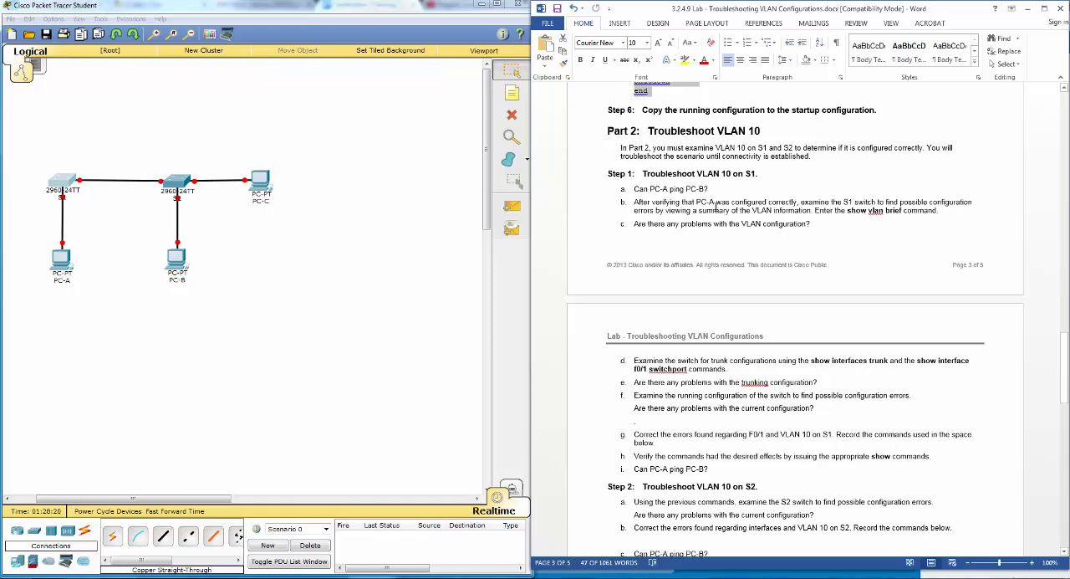
{"action": "left_click", "coordinate": [63, 181]}
{"action": "left_click_drag", "start_coordinate": [466, 157], "coordinate": [311, 201]}
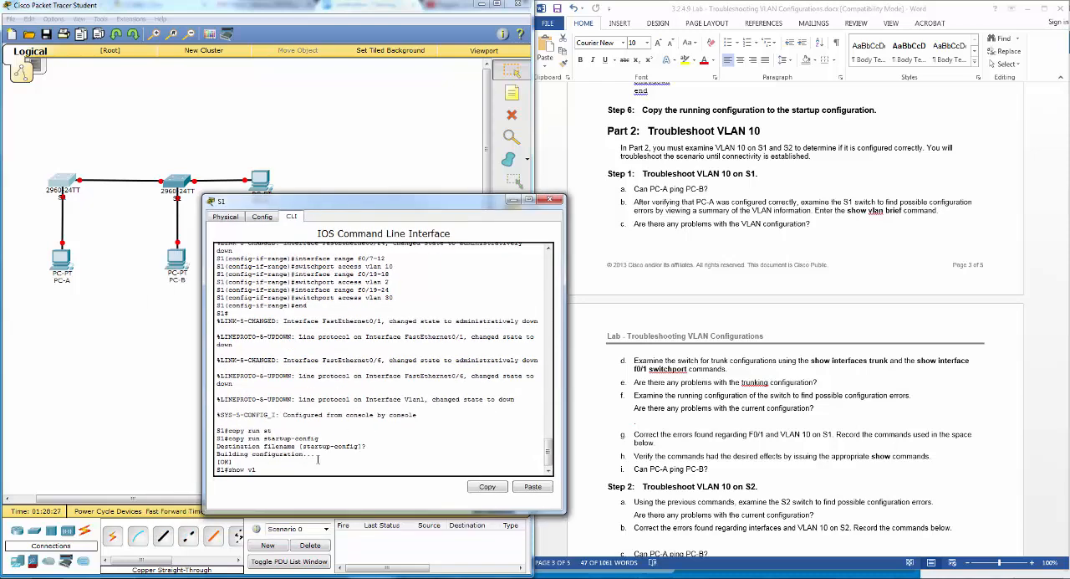
{"action": "type", "text": "show vlan br"}
{"action": "key", "text": "Tab"}
{"action": "key", "text": "Return"}
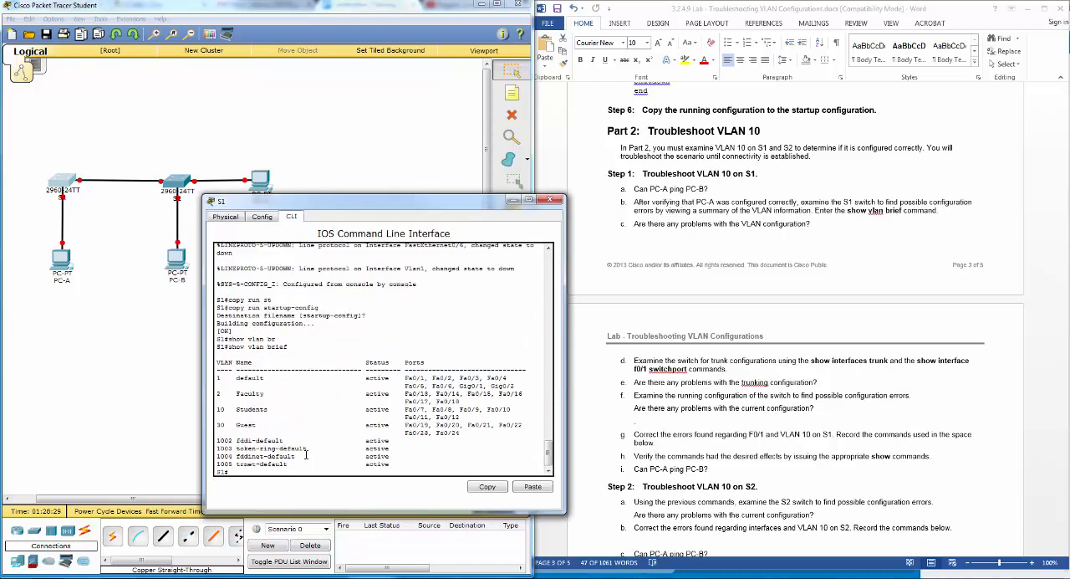
{"action": "mouse_move", "coordinate": [434, 204]}
{"action": "left_mouse_down"}
{"action": "mouse_move", "coordinate": [458, 209]}
{"action": "mouse_move", "coordinate": [443, 213]}
{"action": "left_mouse_up"}
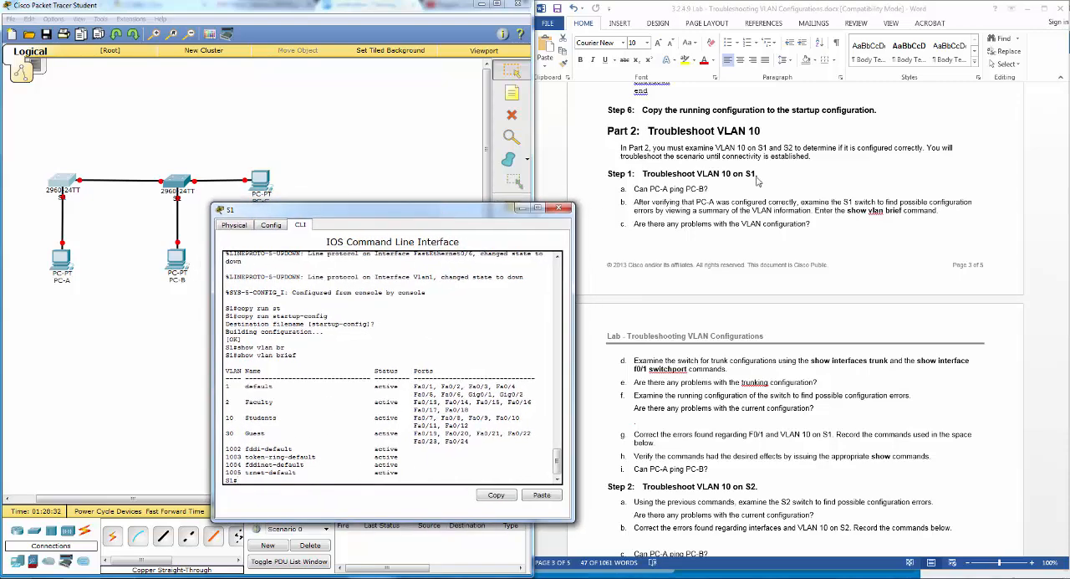
- Compare S1's VLAN 10 and default VLAN port lists with the lab's Switch Port Assignment Specifications table
{"action": "left_click", "coordinate": [901, 228]}
{"action": "scroll", "coordinate": [901, 228], "scroll_direction": "up", "scroll_amount": 15}
{"action": "scroll", "coordinate": [875, 308], "scroll_direction": "up", "scroll_amount": 14}
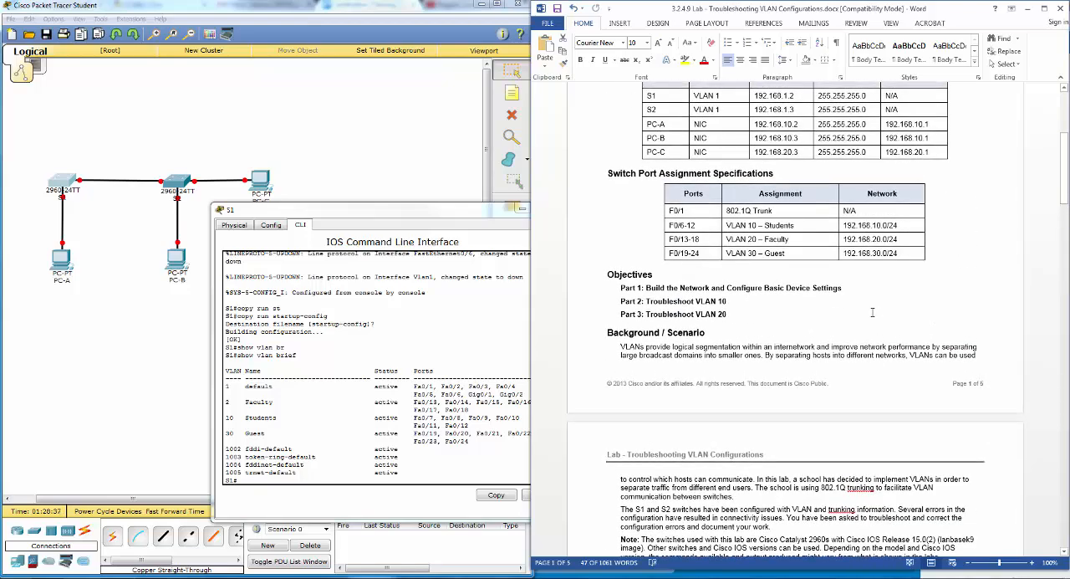
{"action": "left_click", "coordinate": [440, 208]}
{"action": "left_click_drag", "start_coordinate": [441, 208], "coordinate": [406, 193]}
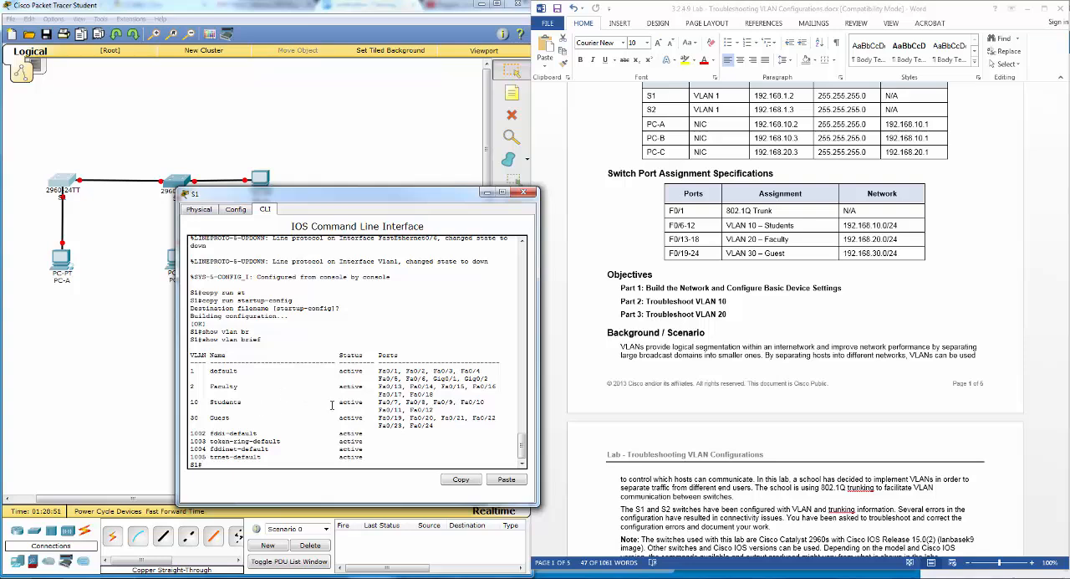
{"action": "left_click_drag", "start_coordinate": [376, 402], "coordinate": [401, 403]}
{"action": "left_click_drag", "start_coordinate": [446, 407], "coordinate": [446, 409]}
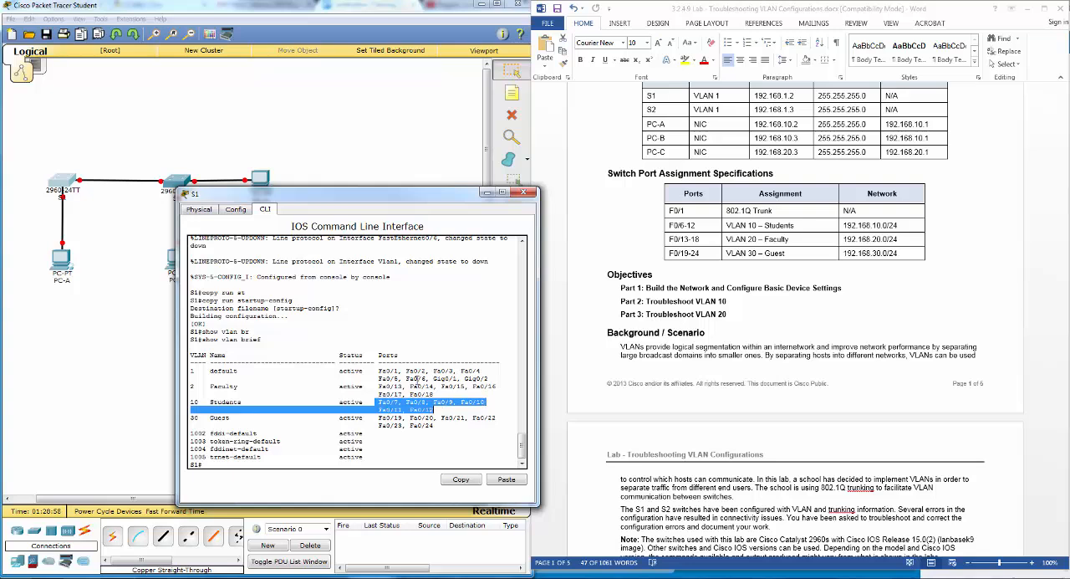
{"action": "left_click_drag", "start_coordinate": [406, 377], "coordinate": [432, 377]}
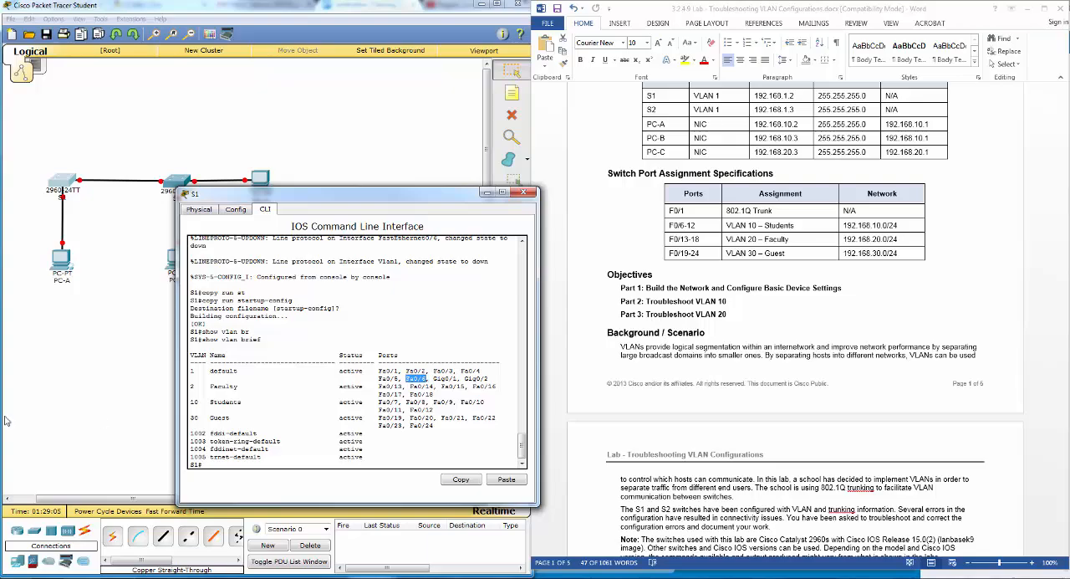
- Read the remaining Part 2, Step 1 instructions for troubleshooting VLAN 10 on S1 in the lab document
{"action": "left_click", "coordinate": [703, 436]}
{"action": "scroll", "coordinate": [728, 485], "scroll_direction": "down", "scroll_amount": 15}
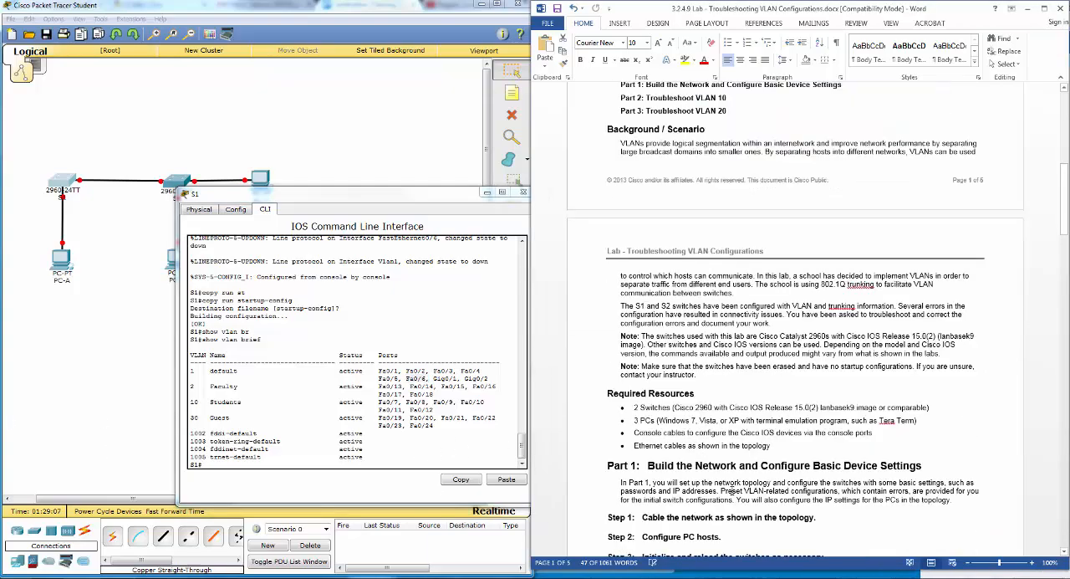
{"action": "scroll", "coordinate": [733, 485], "scroll_direction": "down", "scroll_amount": 14}
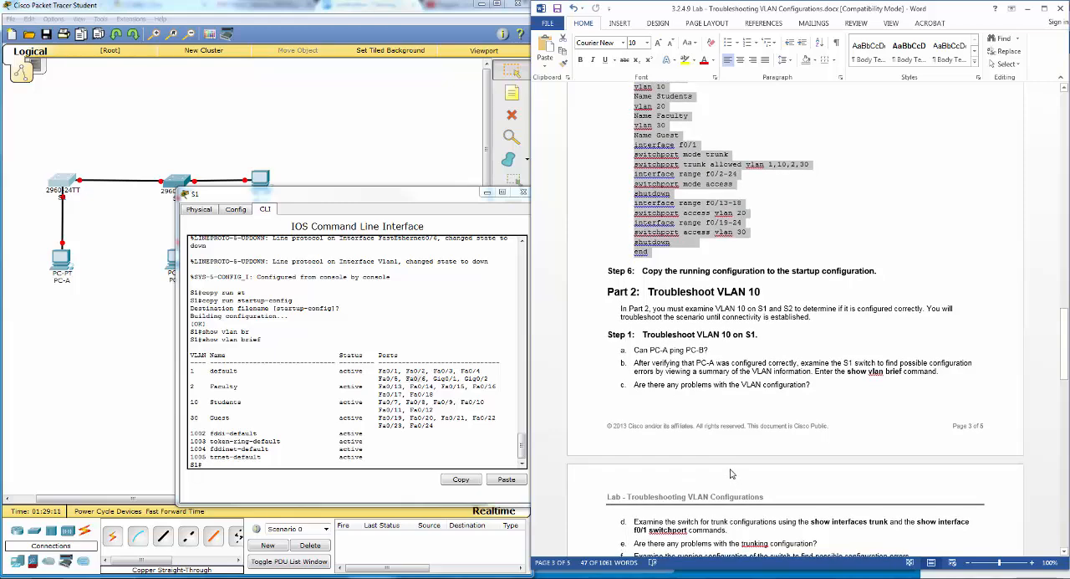
{"action": "scroll", "coordinate": [763, 438], "scroll_direction": "down", "scroll_amount": 1}
{"action": "scroll", "coordinate": [763, 438], "scroll_direction": "down", "scroll_amount": 4}
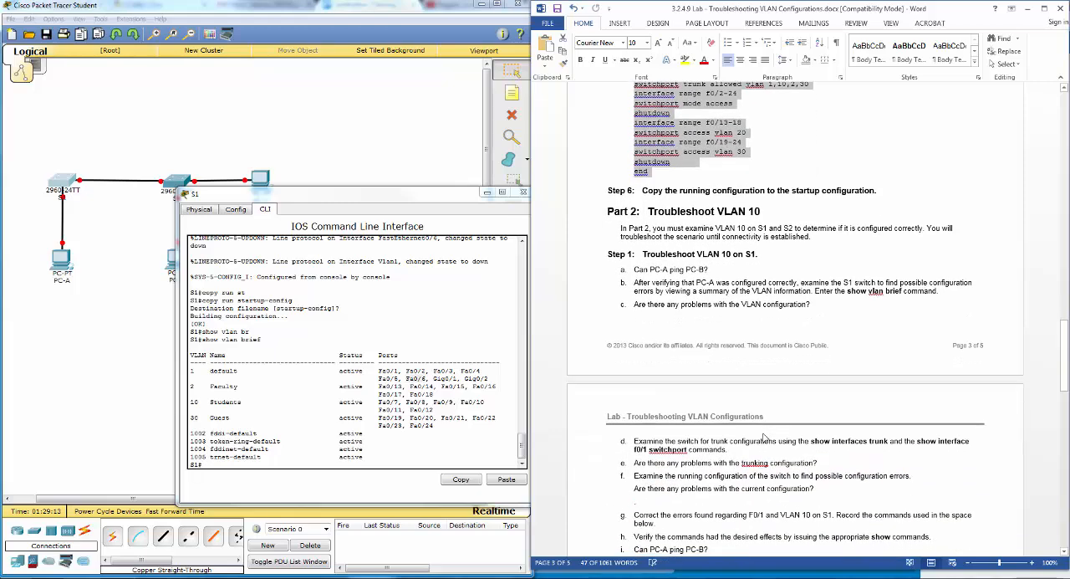
{"action": "scroll", "coordinate": [763, 434], "scroll_direction": "down", "scroll_amount": 4}
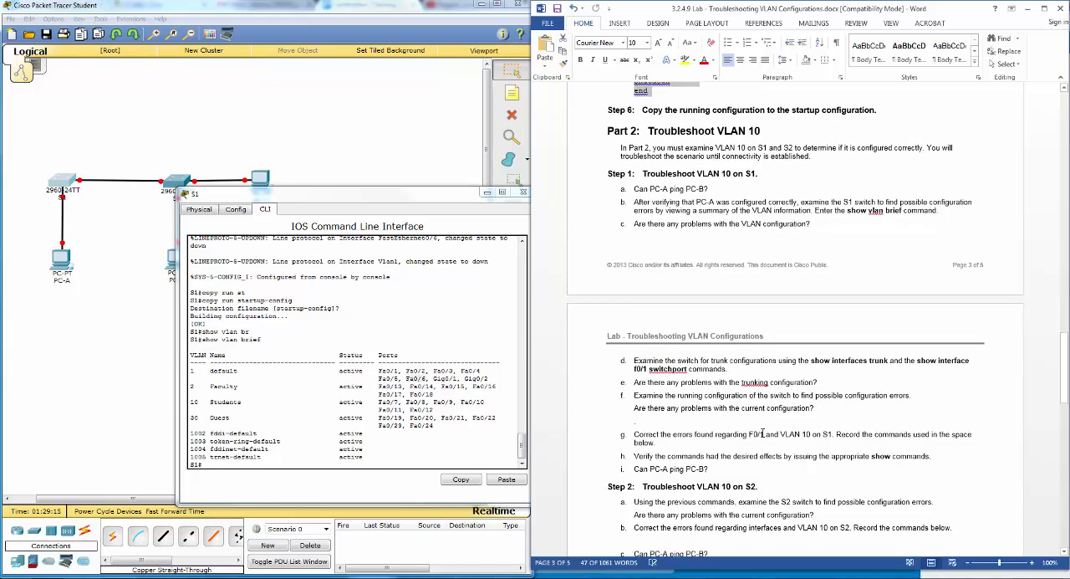
{"action": "scroll", "coordinate": [761, 428], "scroll_direction": "up", "scroll_amount": 4}
{"action": "scroll", "coordinate": [760, 424], "scroll_direction": "down", "scroll_amount": 4}
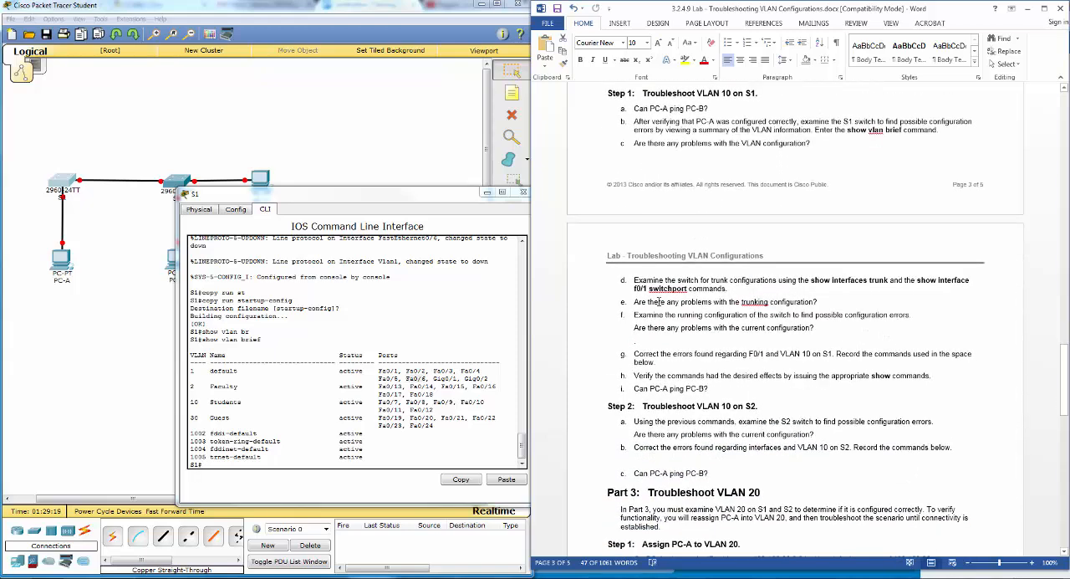
- On S1, assign interface f0/6 to access VLAN 10 and return to privileged EXEC mode
{"action": "left_click", "coordinate": [292, 465]}
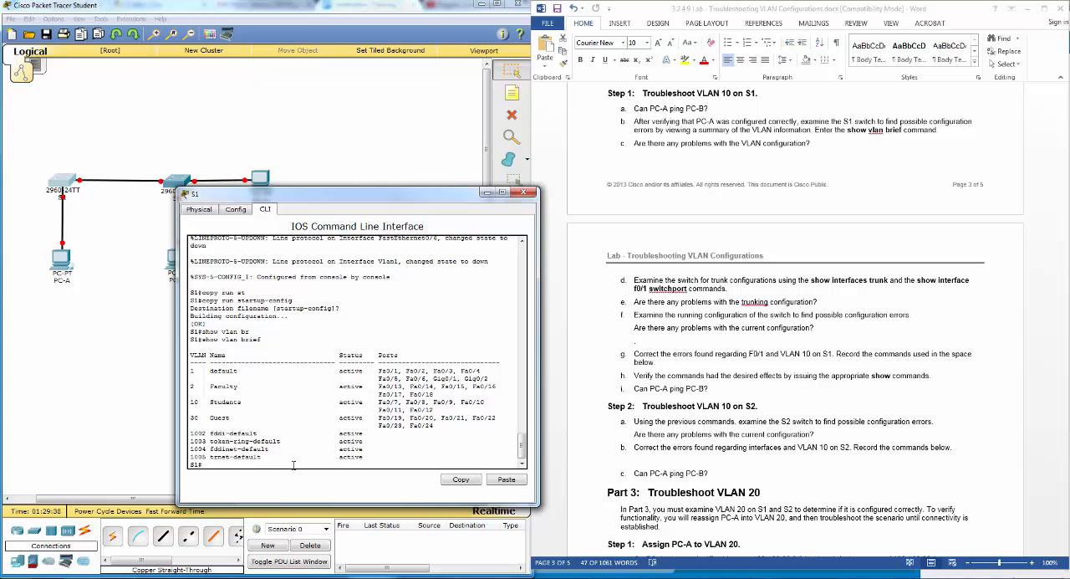
{"action": "type", "text": "conf t"}
{"action": "key", "text": "Return"}
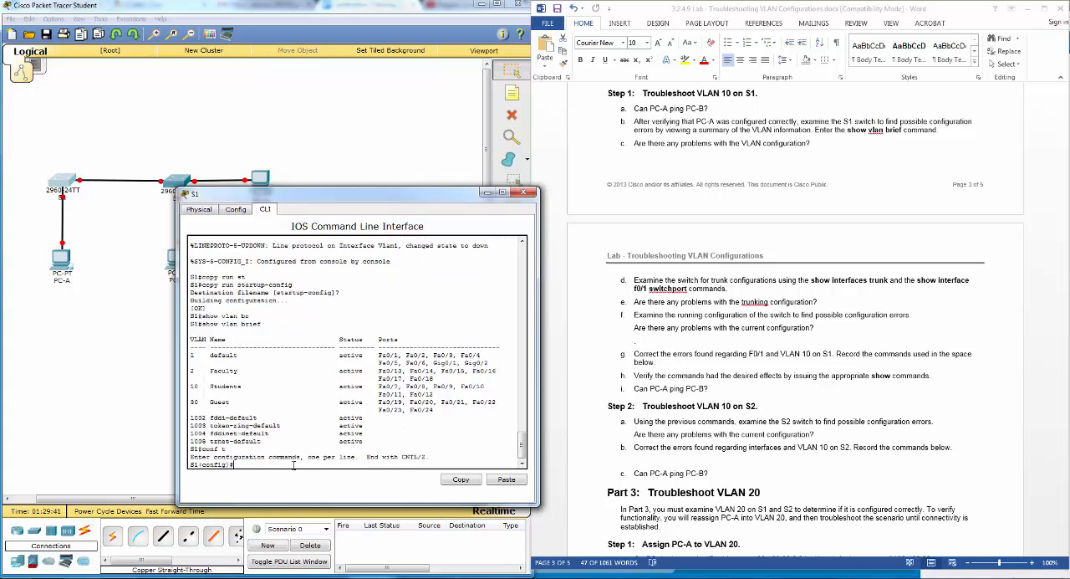
{"action": "type", "text": "int f0/6"}
{"action": "key", "text": "Return"}
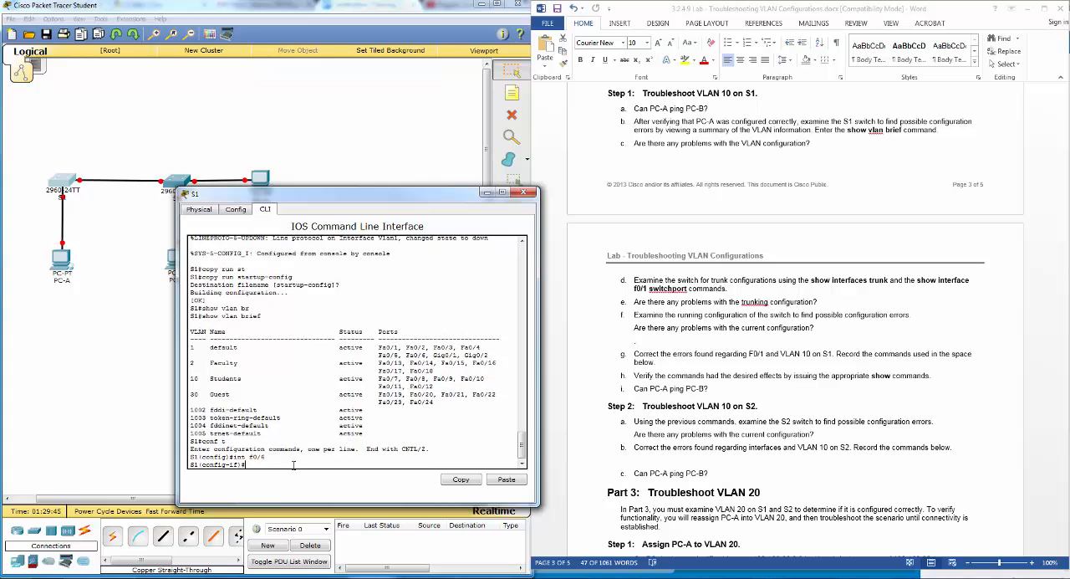
{"action": "type", "text": "switchport acc"}
{"action": "key", "text": "Tab"}
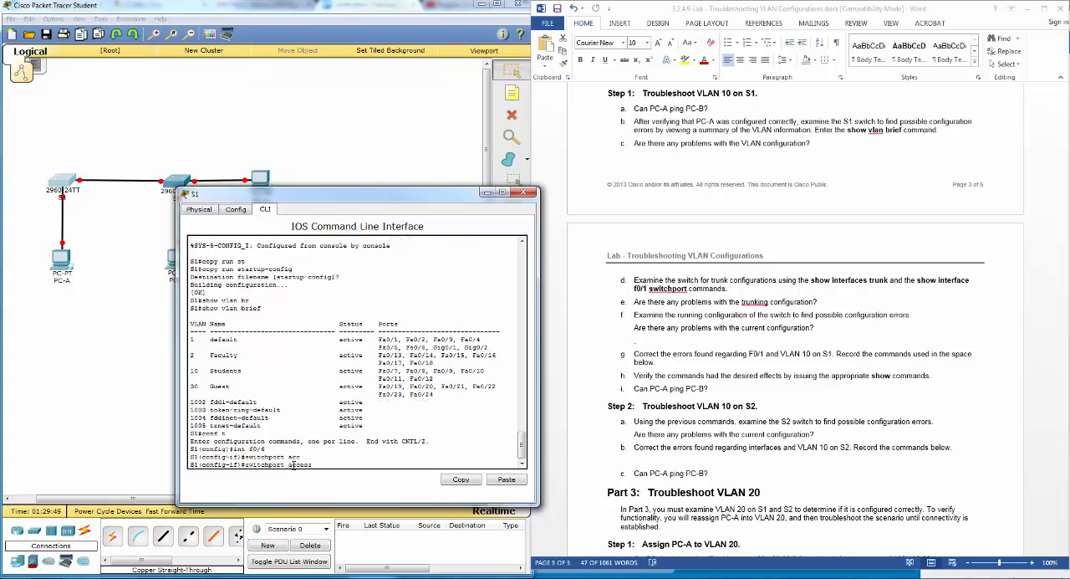
{"action": "type", "text": "vlan 10"}
{"action": "key", "text": "Return"}
{"action": "type", "text": "end"}
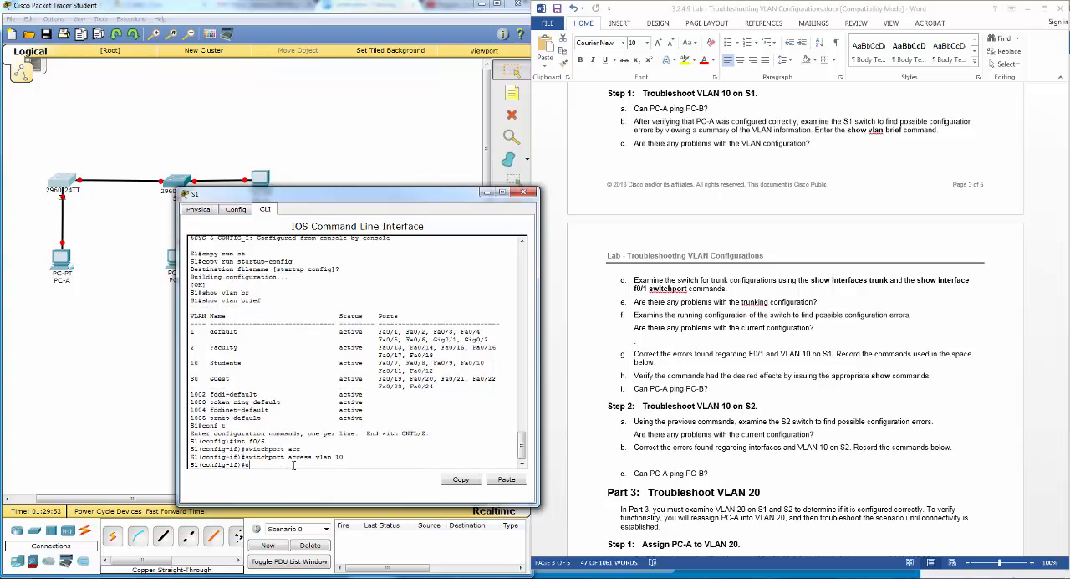
{"action": "key", "text": "Return"}
- Run show vlan brief on S1 again and check the ports listed under VLAN 10 Students
{"action": "type", "text": "conf t"}
{"action": "key", "text": "Up"}
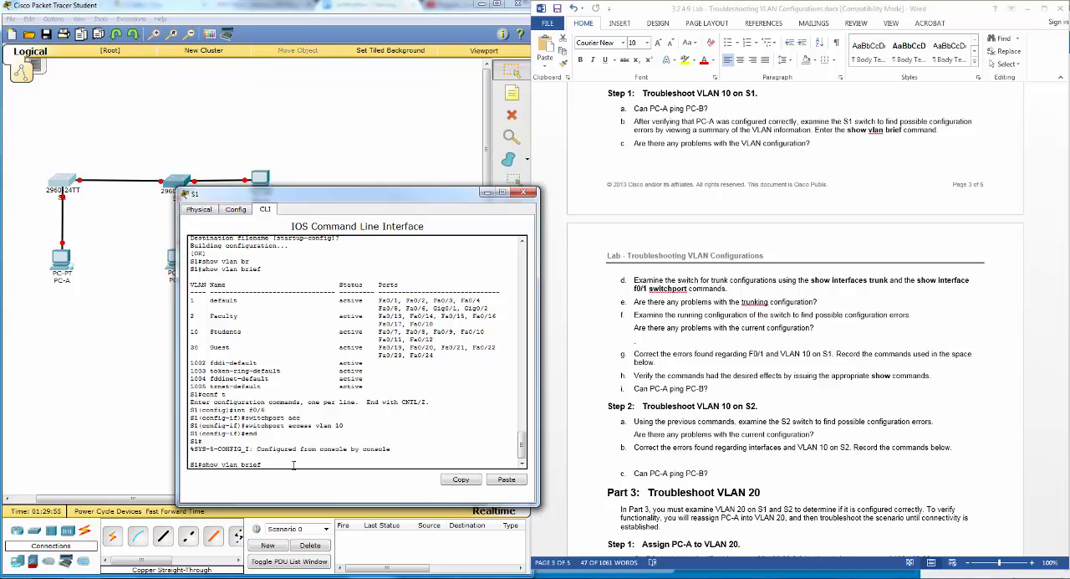
{"action": "key", "text": "Return"}
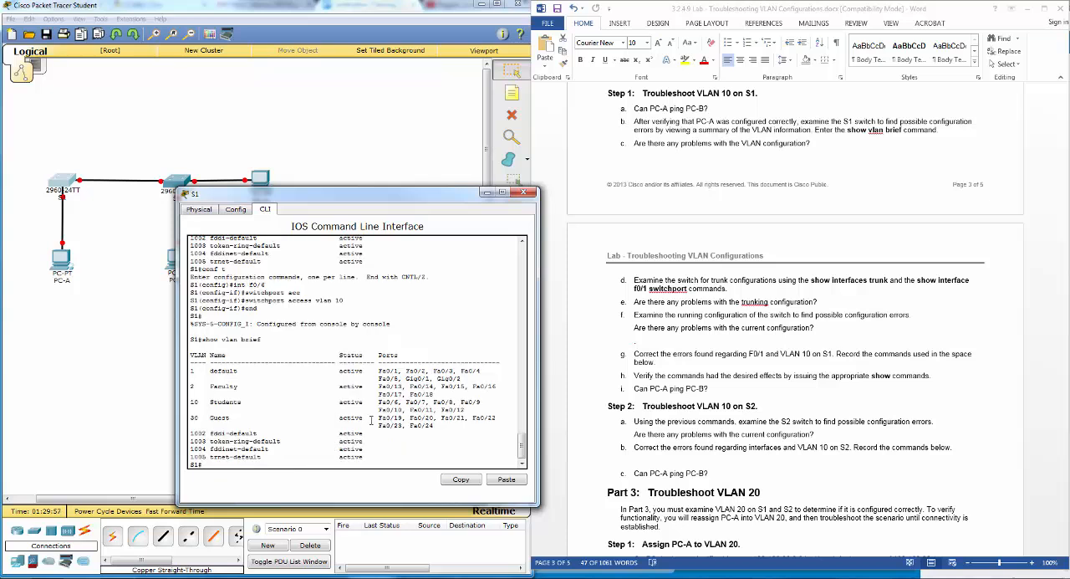
{"action": "double_click", "coordinate": [465, 403]}
{"action": "left_click_drag", "start_coordinate": [473, 410], "coordinate": [302, 408]}
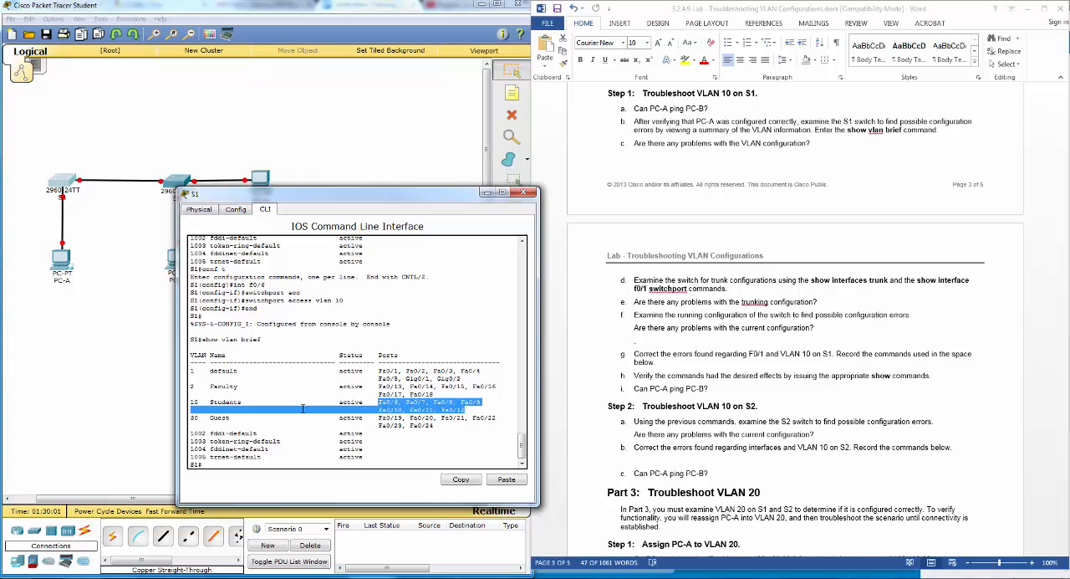
{"action": "left_click", "coordinate": [245, 463]}
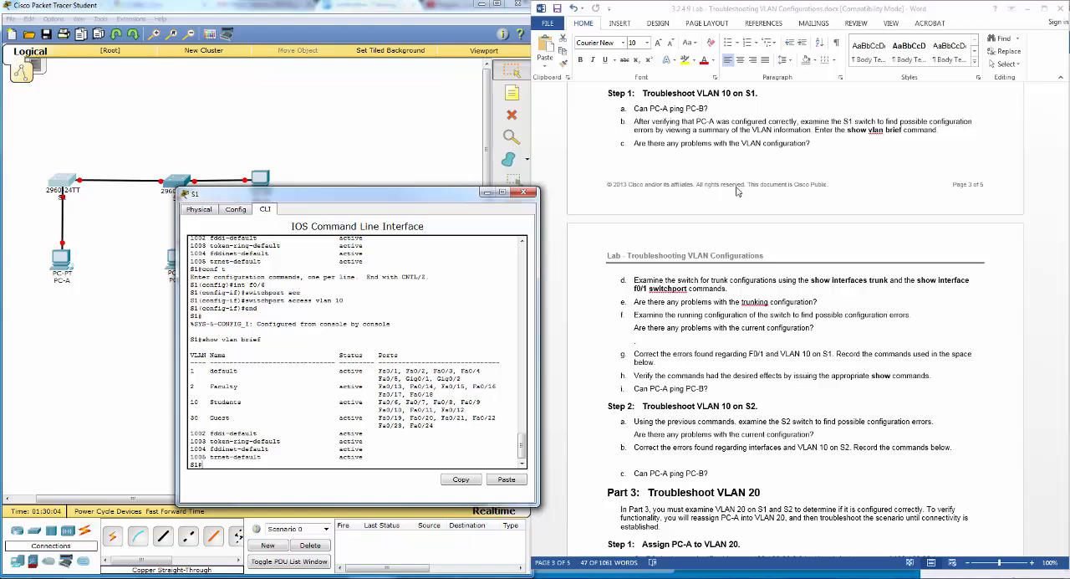
- Compare the ports listed under VLAN 30 Guest on S1 with the lab's Switch Port Assignment Specifications table
{"action": "left_click", "coordinate": [726, 298]}
{"action": "scroll", "coordinate": [725, 301], "scroll_direction": "up", "scroll_amount": 5}
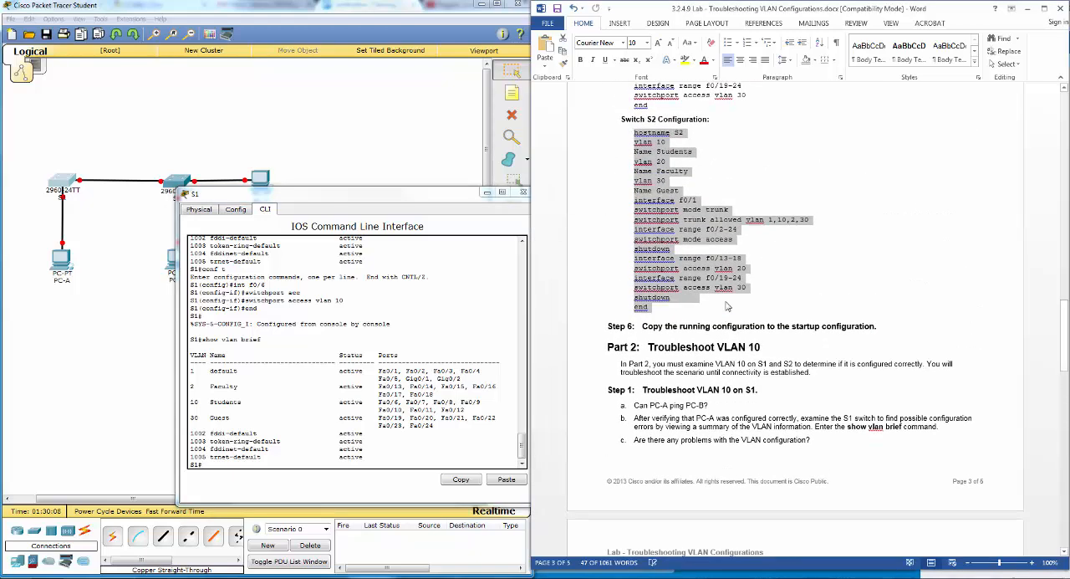
{"action": "scroll", "coordinate": [726, 306], "scroll_direction": "up", "scroll_amount": 20}
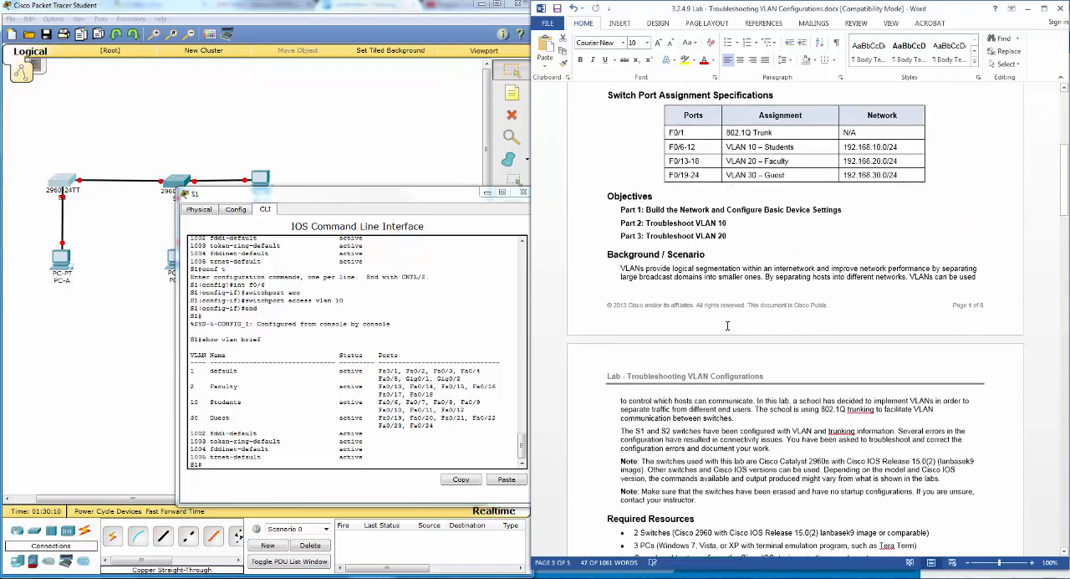
{"action": "scroll", "coordinate": [727, 325], "scroll_direction": "up", "scroll_amount": 4}
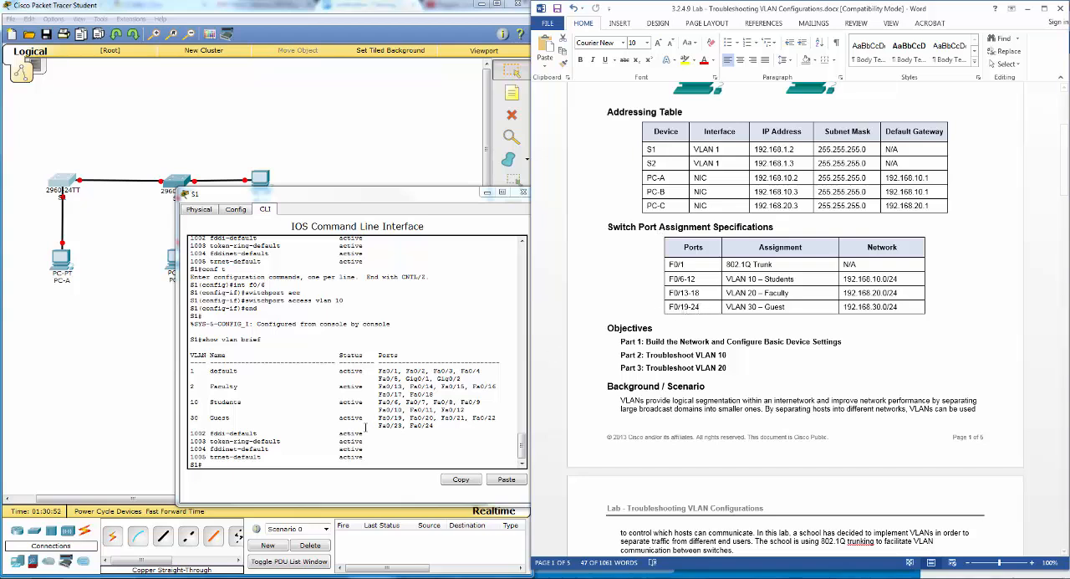
{"action": "left_click_drag", "start_coordinate": [379, 418], "coordinate": [497, 418]}
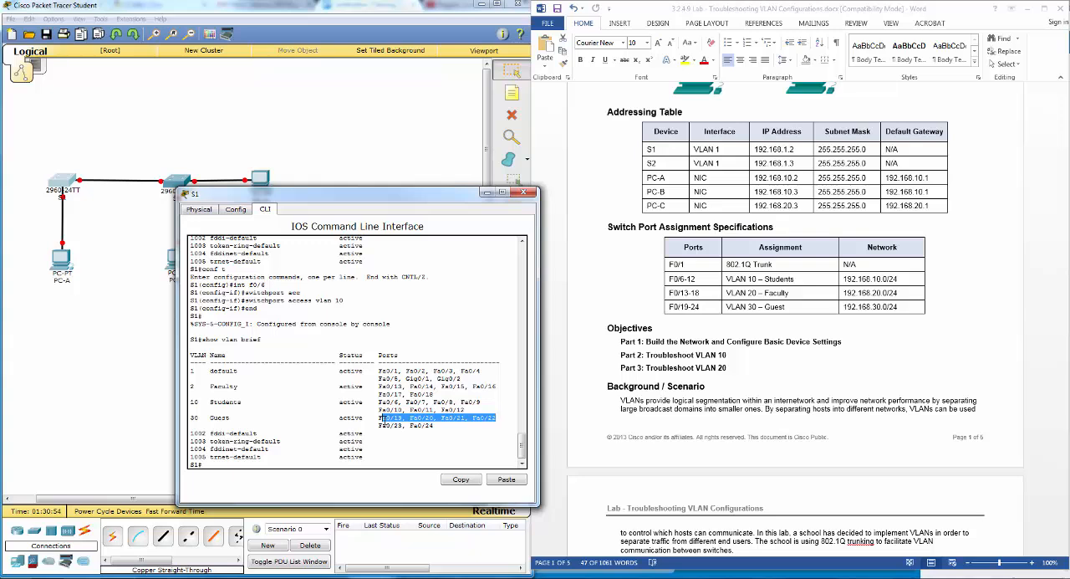
{"action": "left_click_drag", "start_coordinate": [384, 420], "coordinate": [382, 424]}
{"action": "left_click", "coordinate": [444, 424]}
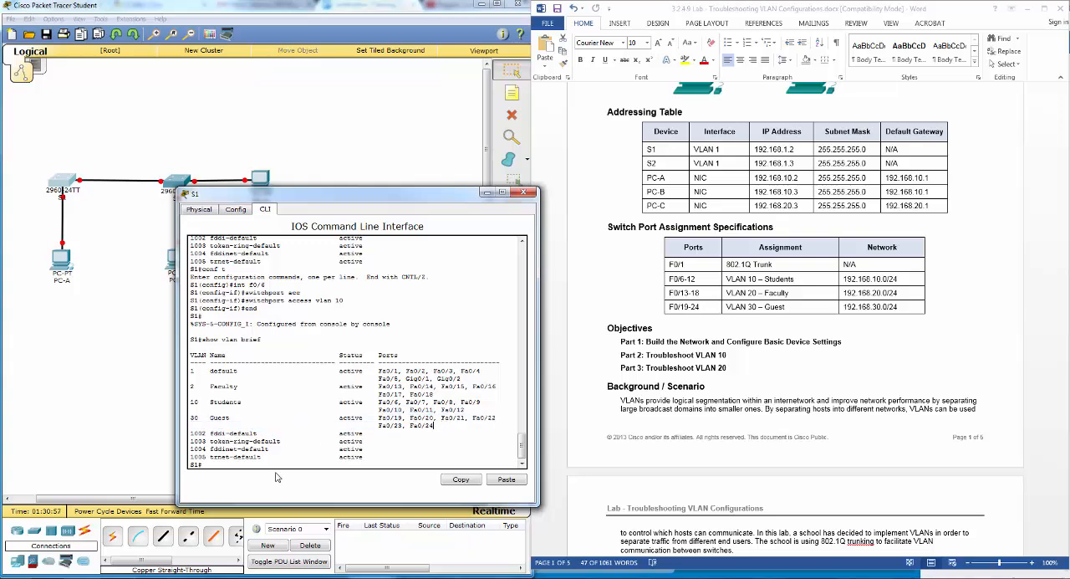
- On S1, enter global configuration mode, enable the VLAN 20 interface with no shut, and exit interface configuration
{"action": "type", "text": "conf t"}
{"action": "key", "text": "Return"}
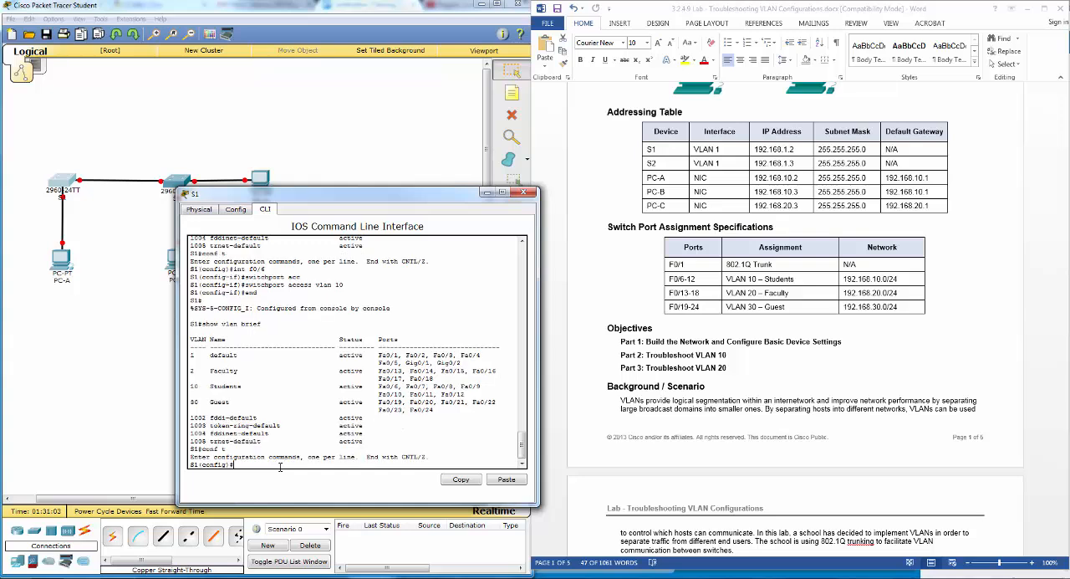
{"action": "type", "text": "int vlan 20"}
{"action": "key", "text": "Return"}
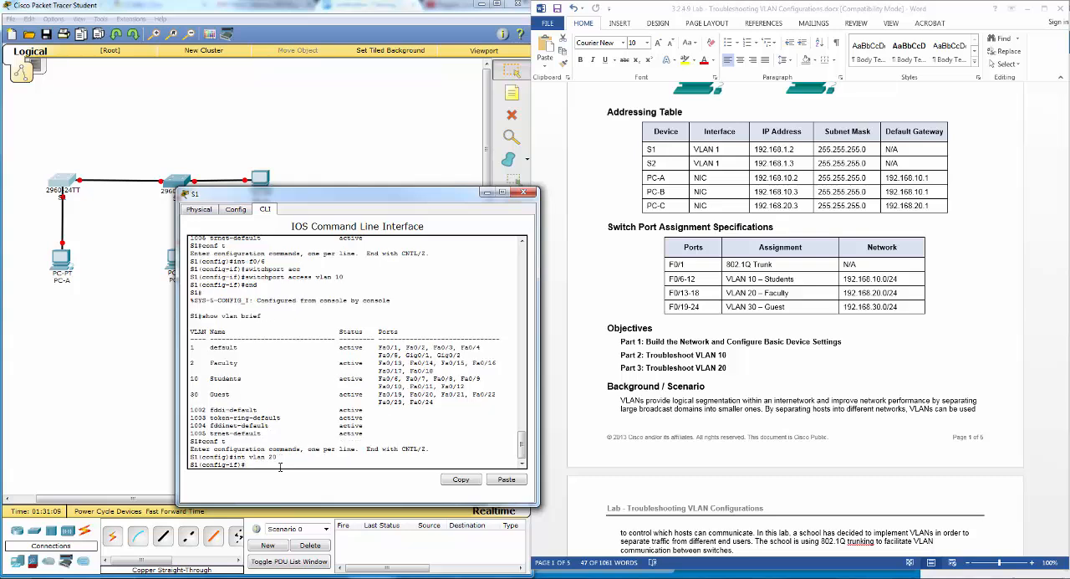
{"action": "type", "text": "no shut"}
{"action": "key", "text": "Return"}
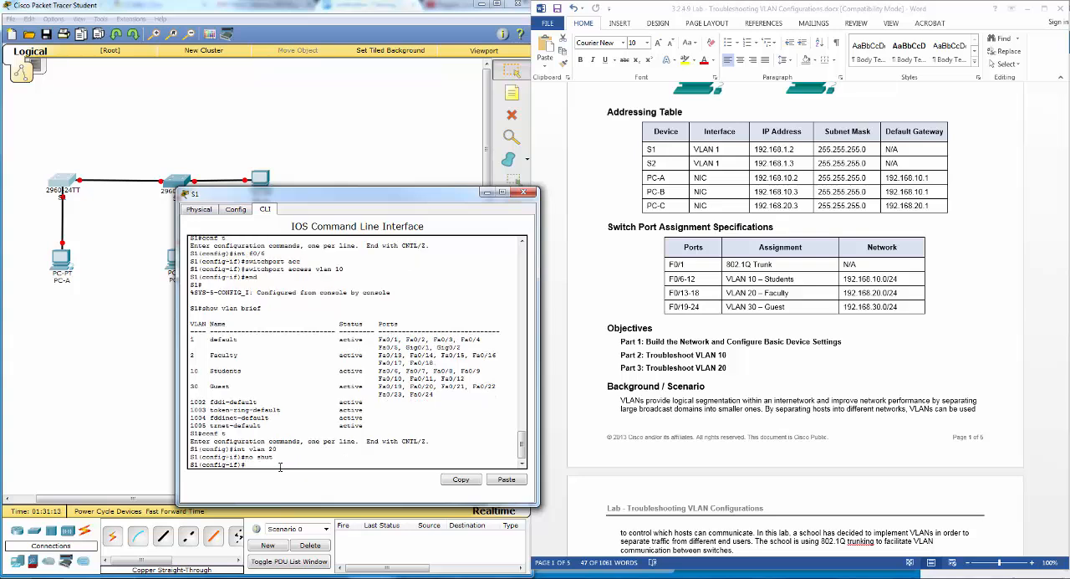
{"action": "type", "text": "exit"}
{"action": "key", "text": "Return"}
- Create VLAN 20 on S1, try to name it Faculty, and return to global configuration mode
{"action": "type", "text": "v"}
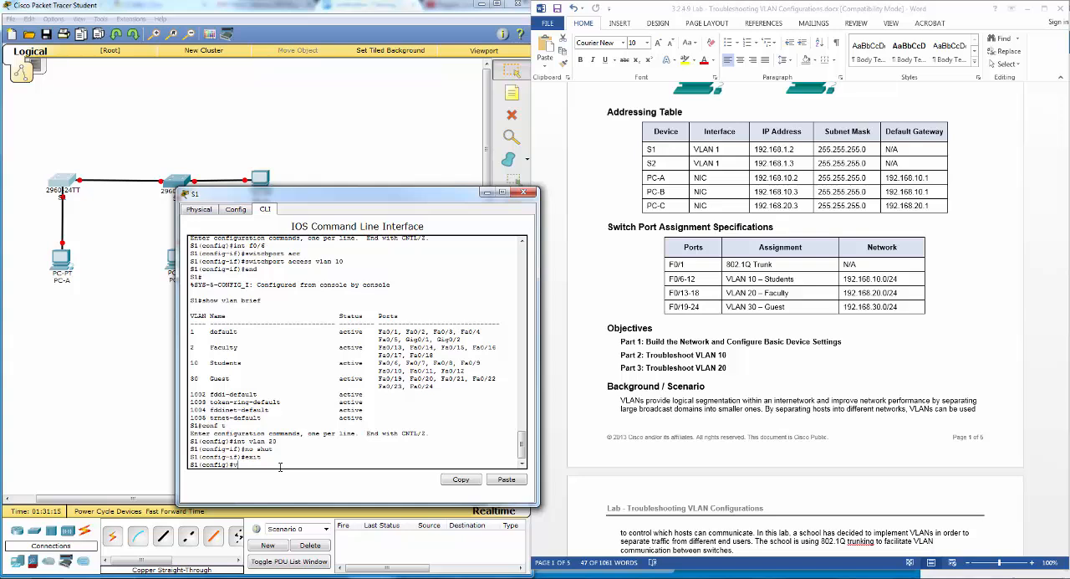
{"action": "type", "text": "lan 20"}
{"action": "key", "text": "Return"}
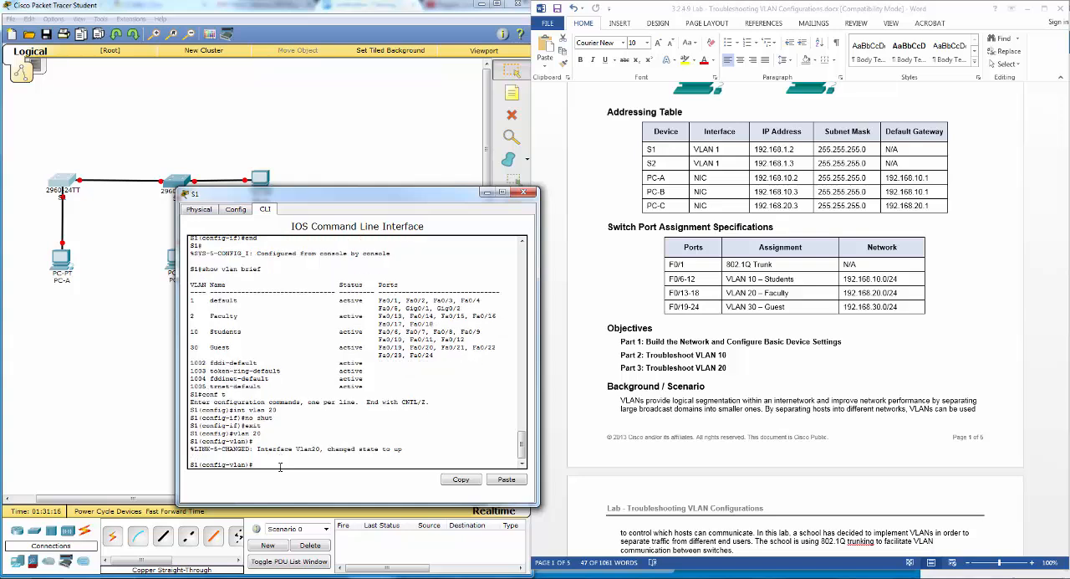
{"action": "type", "text": "dec"}
{"action": "key", "text": "Tab"}
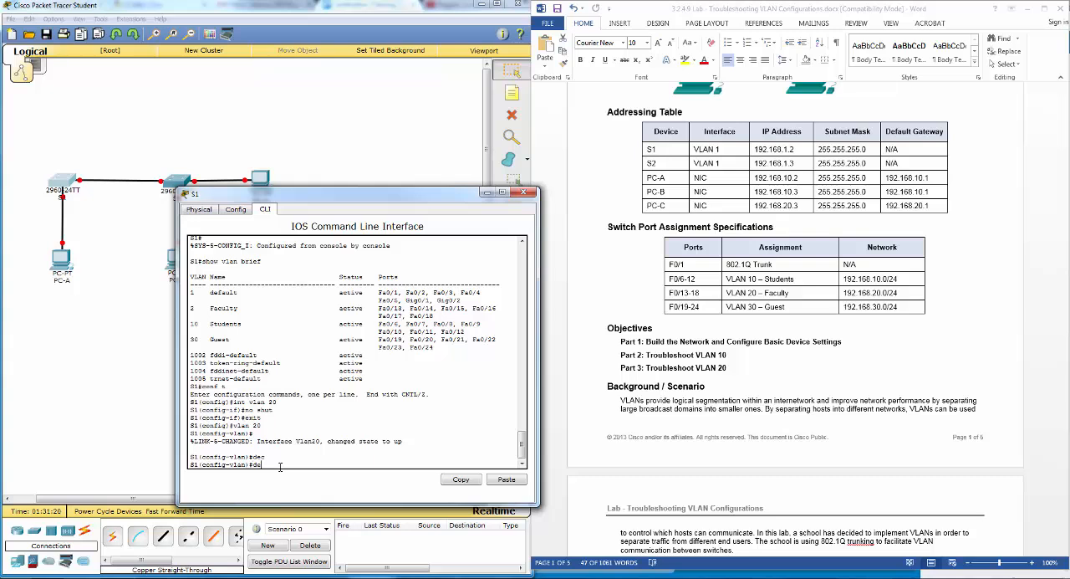
{"action": "type", "text": "r"}
{"action": "key", "text": "Tab"}
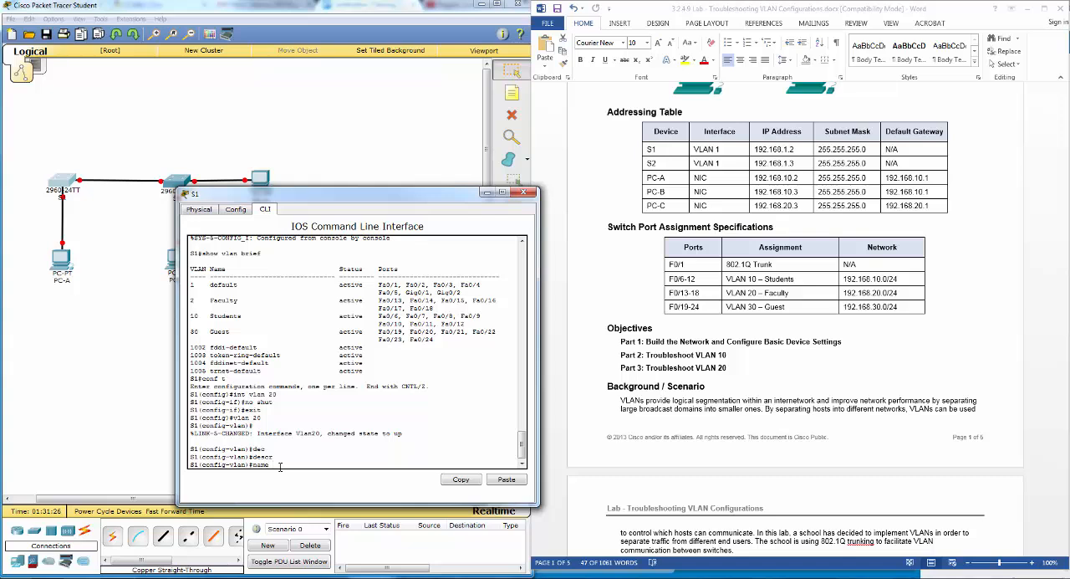
{"action": "type", "text": "Faculty"}
{"action": "key", "text": "Return"}
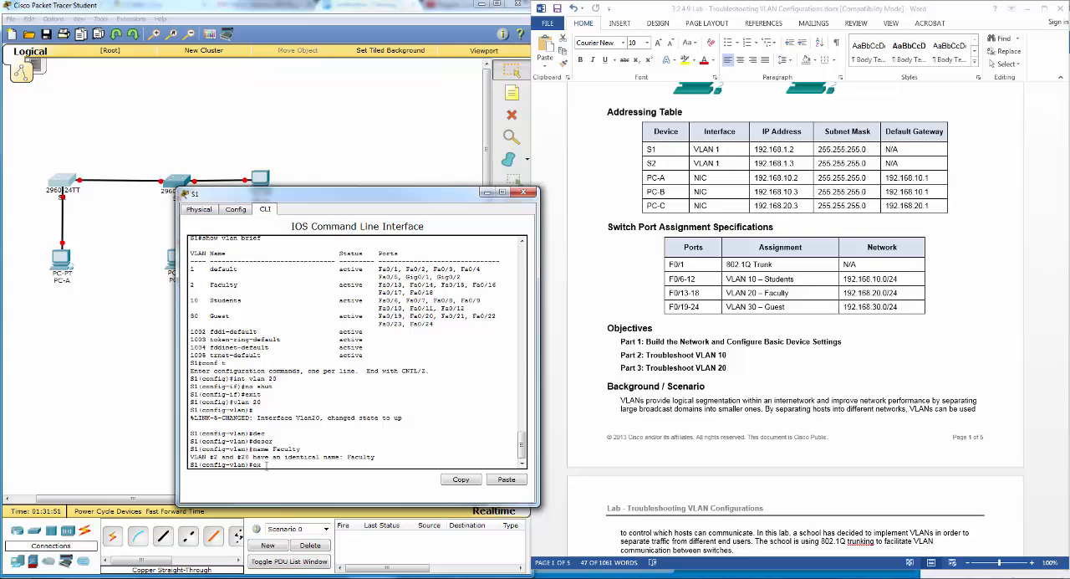
{"action": "key", "text": "Return"}
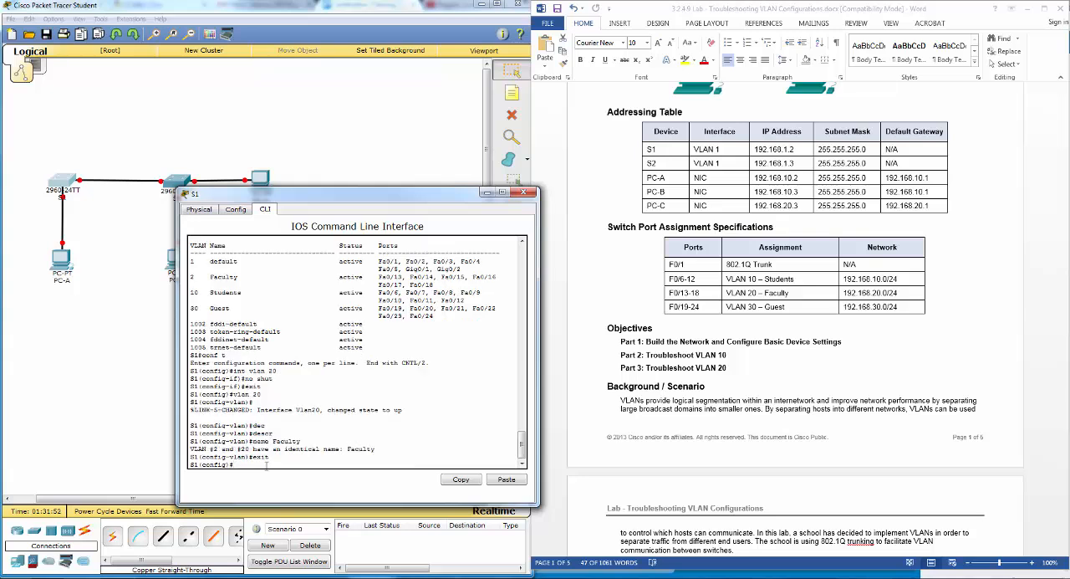
- Remove the incorrect VLAN 2 from S1 with the no vlan command
{"action": "type", "text": "n"}
{"action": "key", "text": "BackSpace"}
{"action": "key", "text": "BackSpace"}
{"action": "key", "text": "BackSpace"}
{"action": "key", "text": "BackSpace"}
{"action": "key", "text": "BackSpace"}
{"action": "key", "text": "BackSpace"}
{"action": "key", "text": "BackSpace"}
{"action": "type", "text": "no vlan"}
{"action": "key", "text": "Return"}
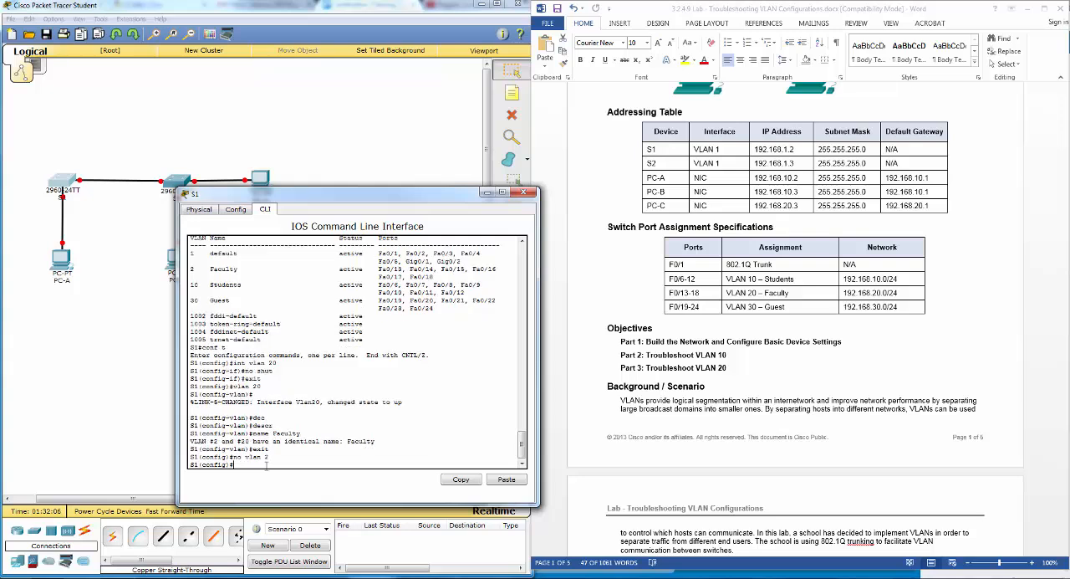
- Run do show vlan brief from global configuration mode to examine S1's VLAN names and port assignments
{"action": "type", "text": "do show vlan br"}
{"action": "key", "text": "Tab"}
{"action": "type", "text": "ief"}
{"action": "key", "text": "Return"}
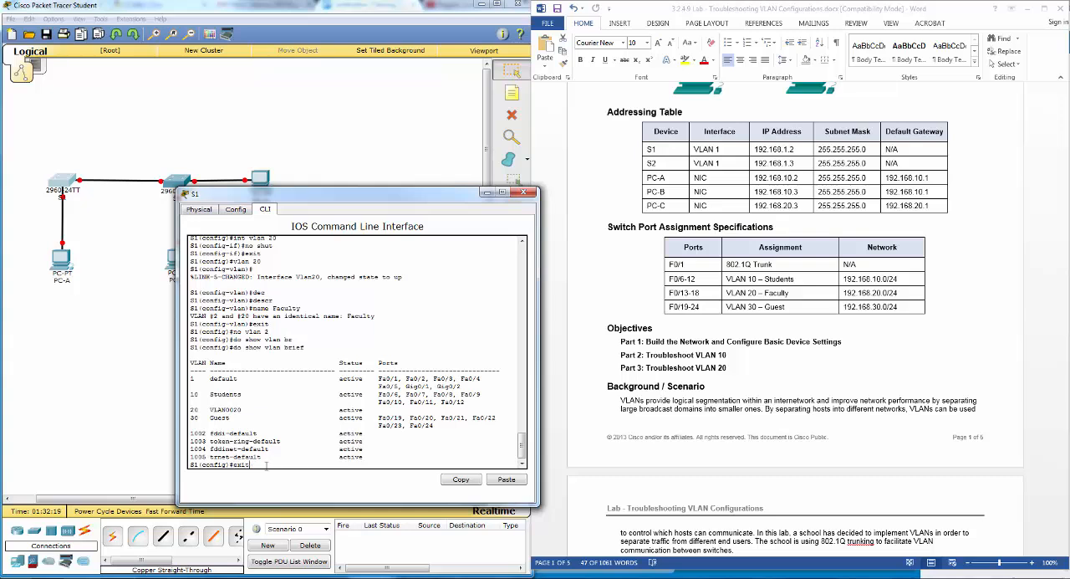
- Name VLAN 20 Faculty on S1 and return to global configuration mode
{"action": "type", "text": "vlan 20"}
{"action": "key", "text": "Return"}
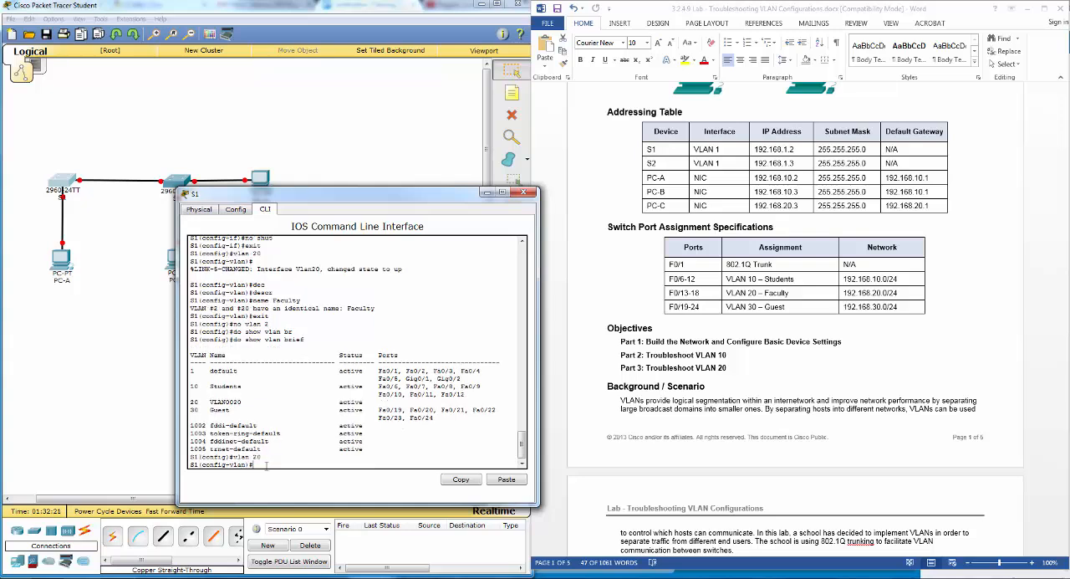
{"action": "key", "text": "Up"}
{"action": "key", "text": "Up"}
{"action": "key", "text": "Up"}
{"action": "key", "text": "Up"}
{"action": "key", "text": "Up"}
{"action": "key", "text": "Up"}
{"action": "key", "text": "Return"}
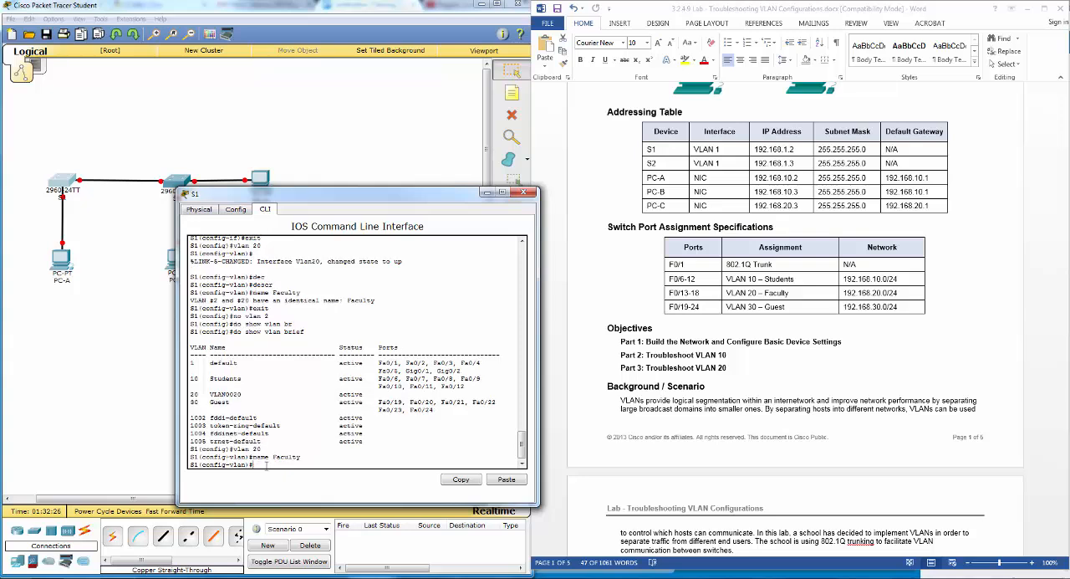
{"action": "type", "text": "exit"}
{"action": "key", "text": "Return"}
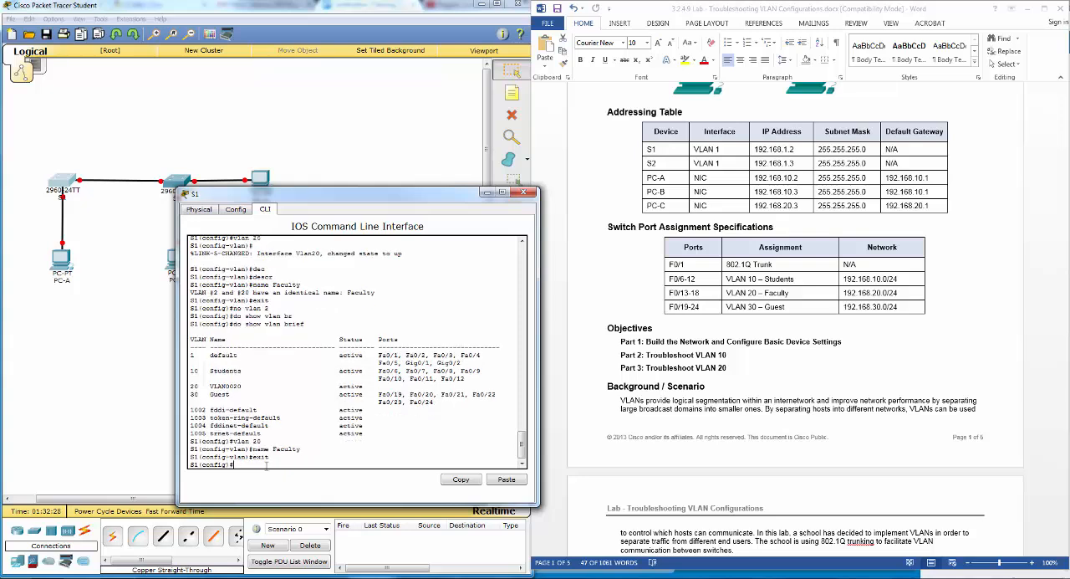
- Assign interface range f0/13 - 18 on S1 to access VLAN 20 and return to privileged EXEC mode
{"action": "type", "text": "int"}
{"action": "type", "text": "range f0/13 - 18"}
{"action": "key", "text": "Return"}
{"action": "type", "text": "sw"}
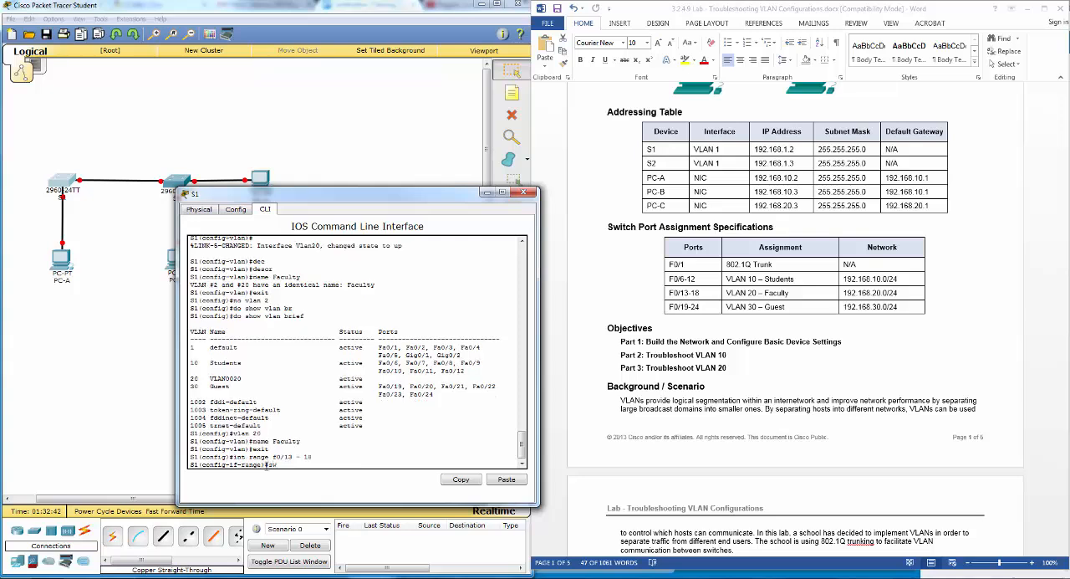
{"action": "type", "text": "itchport acc"}
{"action": "key", "text": "Tab"}
{"action": "type", "text": "v"}
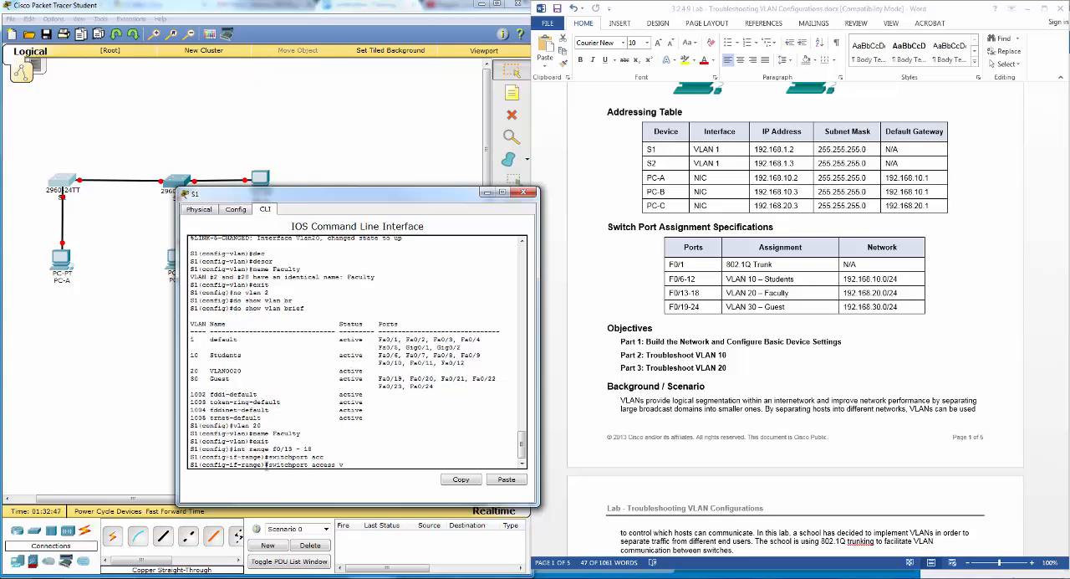
{"action": "type", "text": "lan 20"}
{"action": "key", "text": "Return"}
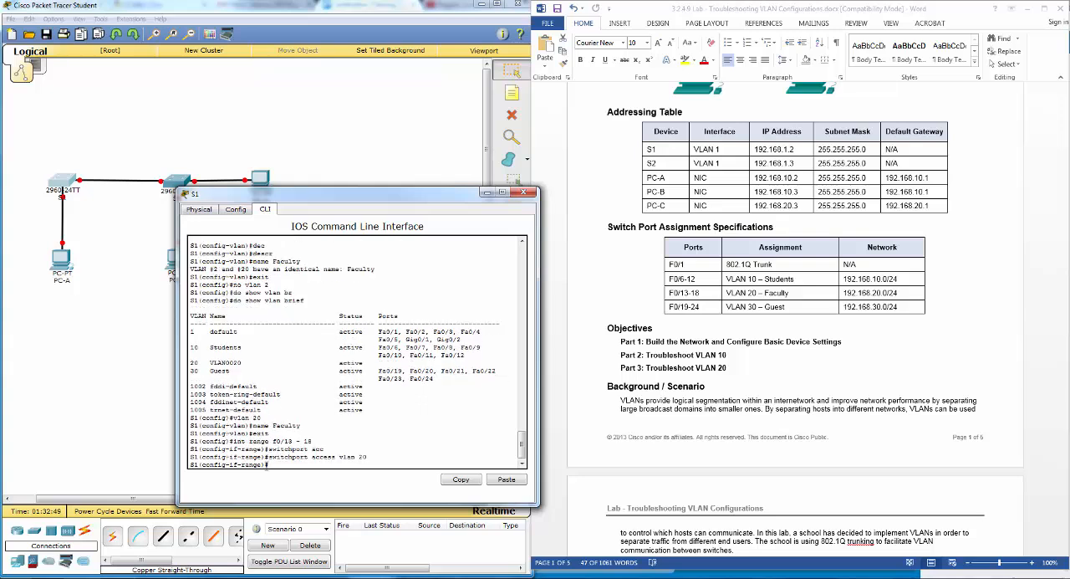
{"action": "type", "text": "end"}
{"action": "key", "text": "Return"}
- Run show vlan brief on S1 and check the ports listed under VLAN 20 Faculty against the specification table
{"action": "type", "text": "show vlan brief"}
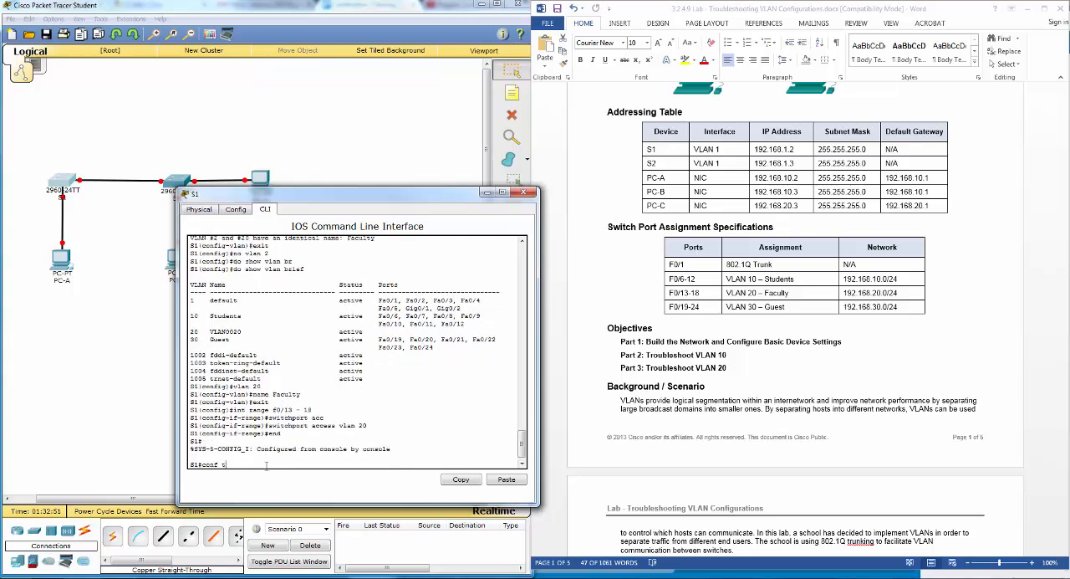
{"action": "key", "text": "Return"}
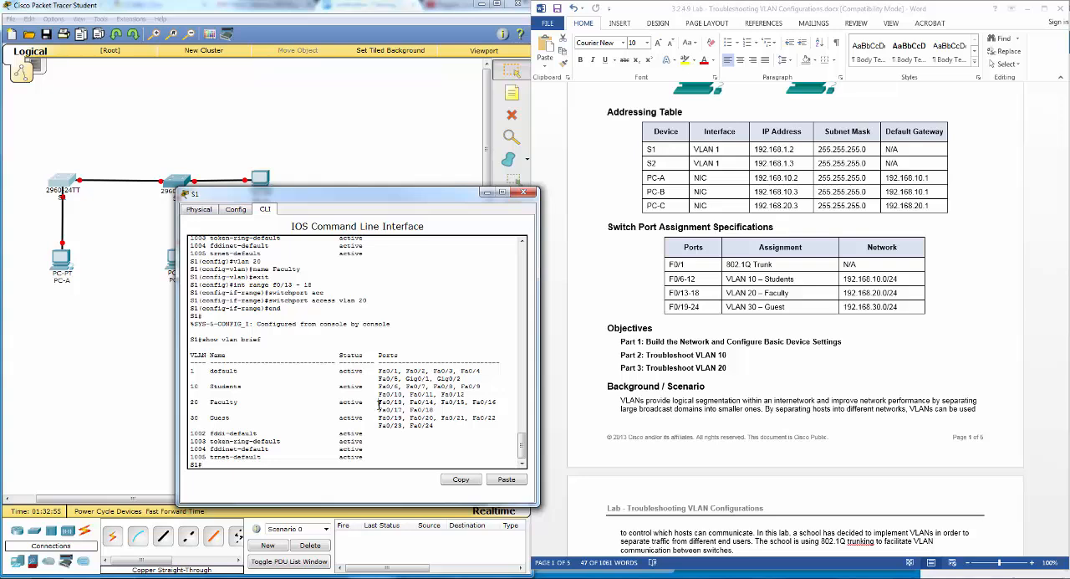
{"action": "left_click_drag", "start_coordinate": [379, 404], "coordinate": [433, 410]}
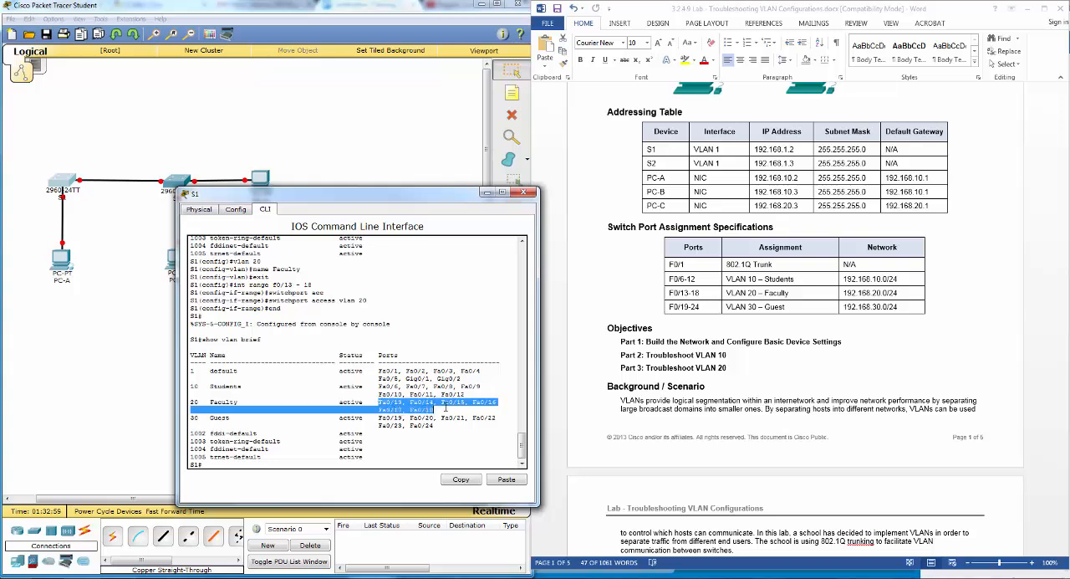
{"action": "left_click_drag", "start_coordinate": [446, 412], "coordinate": [441, 420]}
{"action": "left_click", "coordinate": [380, 460]}
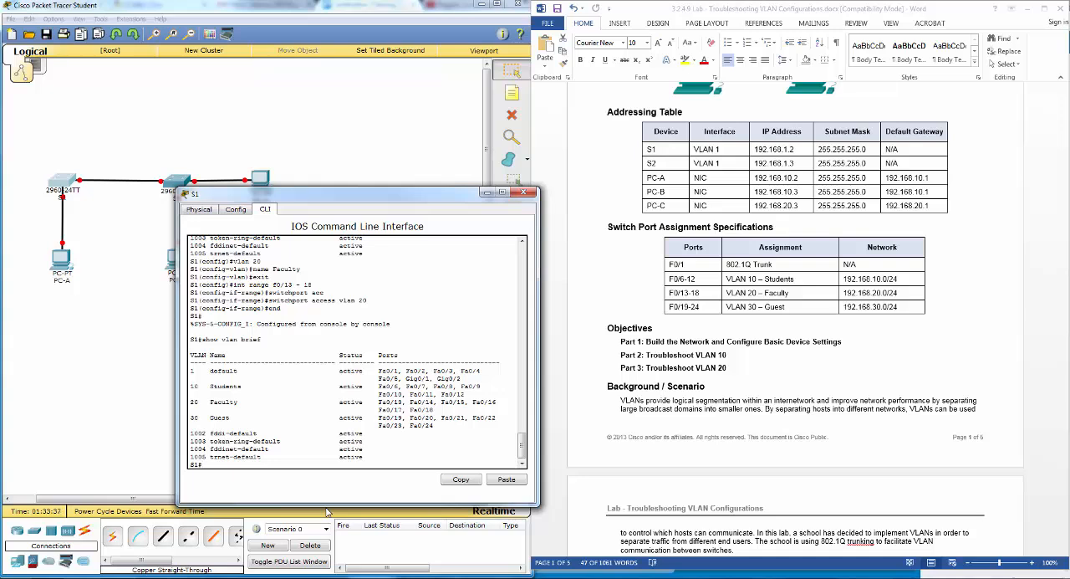
- Set interface f0/1 on S1 to switchport mode trunk from interface configuration mode
{"action": "type", "text": "onf t"}
{"action": "key", "text": "Return"}
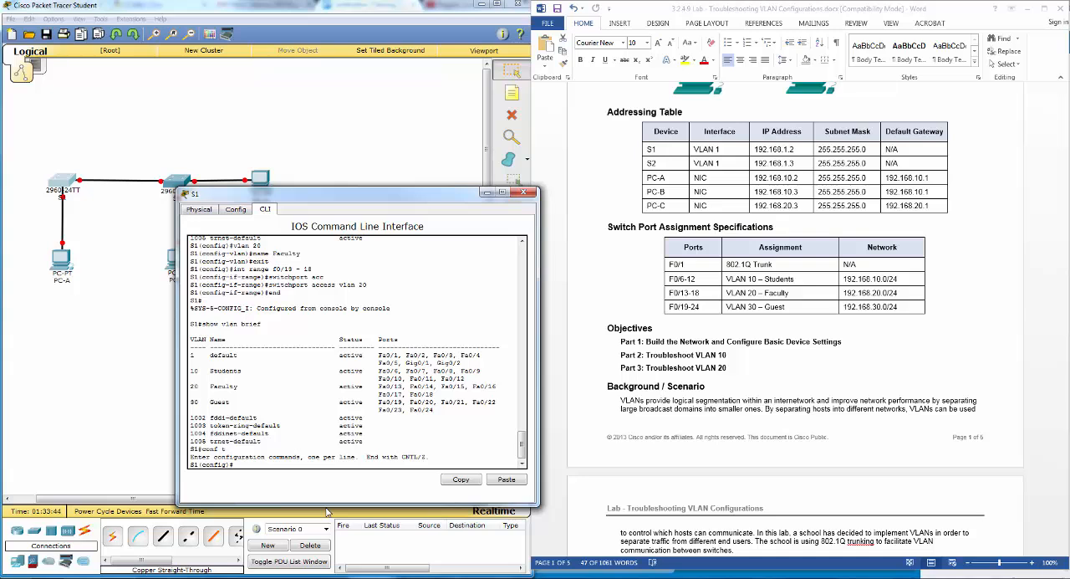
{"action": "type", "text": "int f0/1"}
{"action": "key", "text": "Return"}
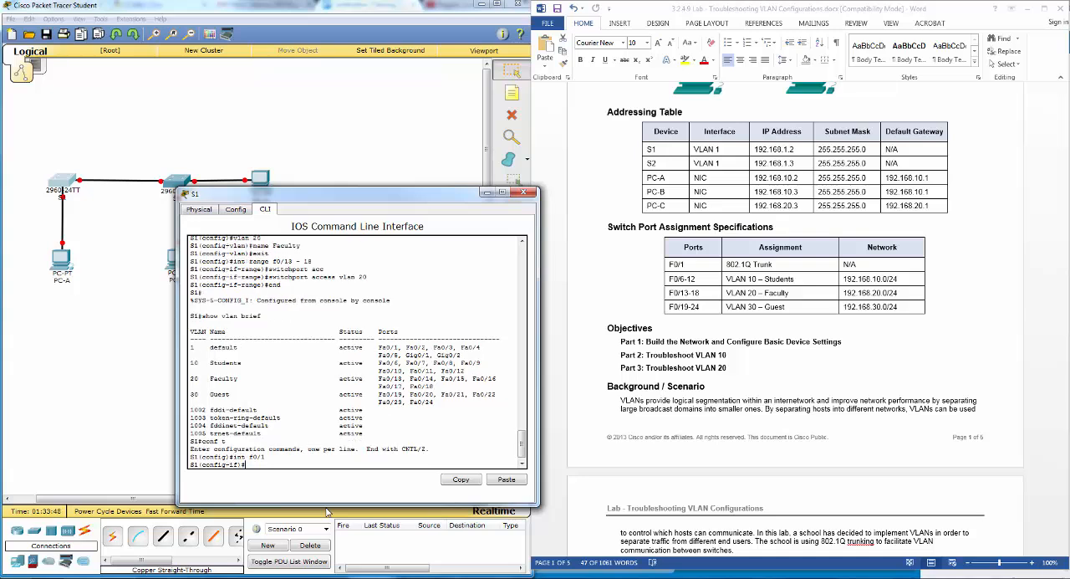
{"action": "type", "text": "switchport mode tr"}
{"action": "key", "text": "Tab"}
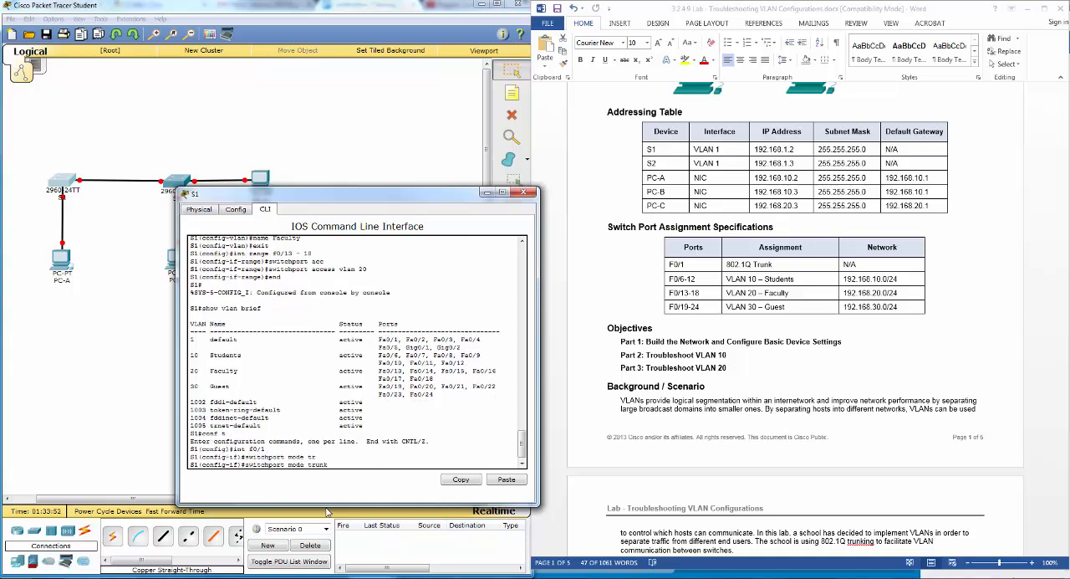
{"action": "key", "text": "Return"}
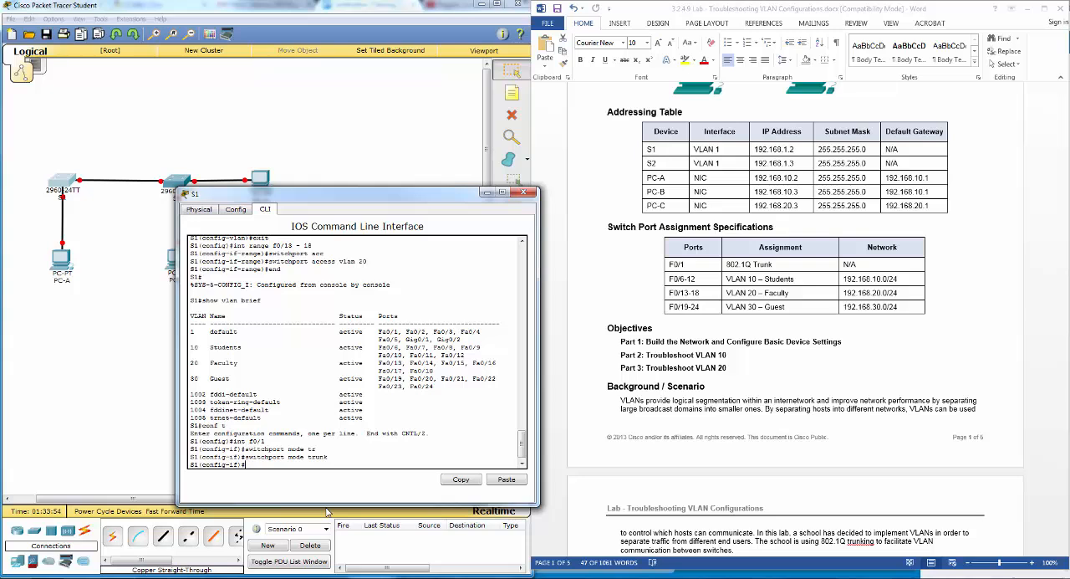
- Return S1 to privileged EXEC mode and run show vlan brief to check where port Fa0/1 is listed
{"action": "type", "text": "end"}
{"action": "key", "text": "Return"}
{"action": "type", "text": "conf t"}
{"action": "key", "text": "Up"}
{"action": "key", "text": "Return"}
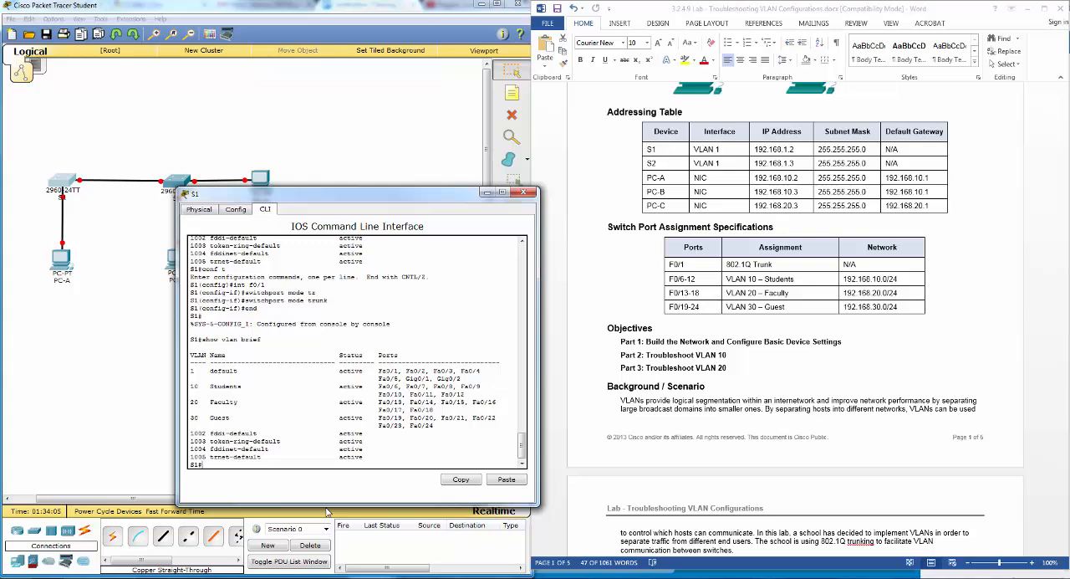
- Enable interface f0/1 on S1 with no shut
{"action": "type", "text": "conf t"}
{"action": "key", "text": "Return"}
{"action": "type", "text": "f0"}
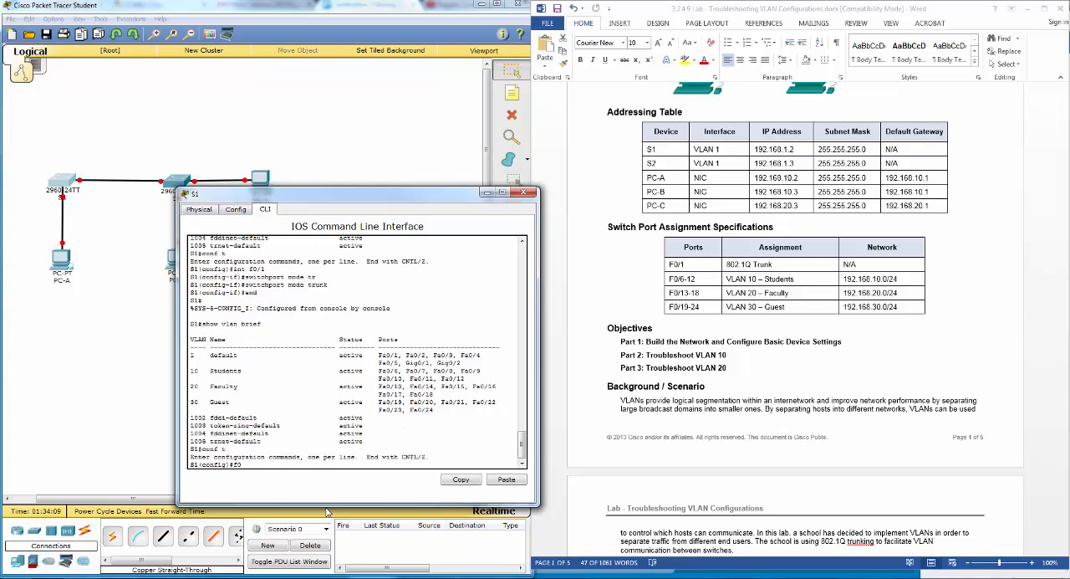
{"action": "key", "text": "BackSpace"}
{"action": "key", "text": "BackSpace"}
{"action": "type", "text": "int f0/1"}
{"action": "key", "text": "Return"}
{"action": "type", "text": "no s"}
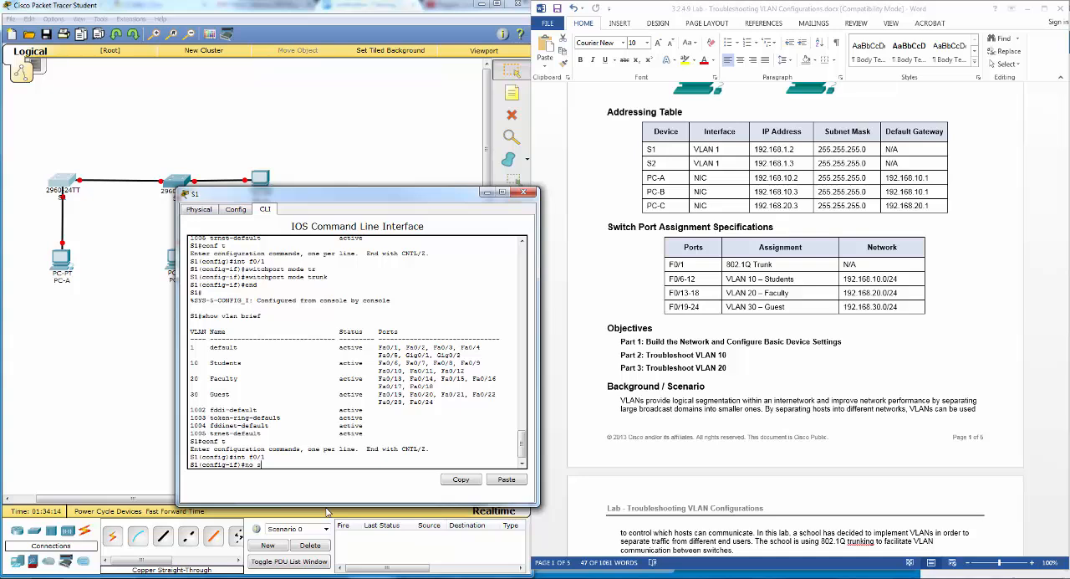
{"action": "type", "text": "hut"}
{"action": "key", "text": "Return"}
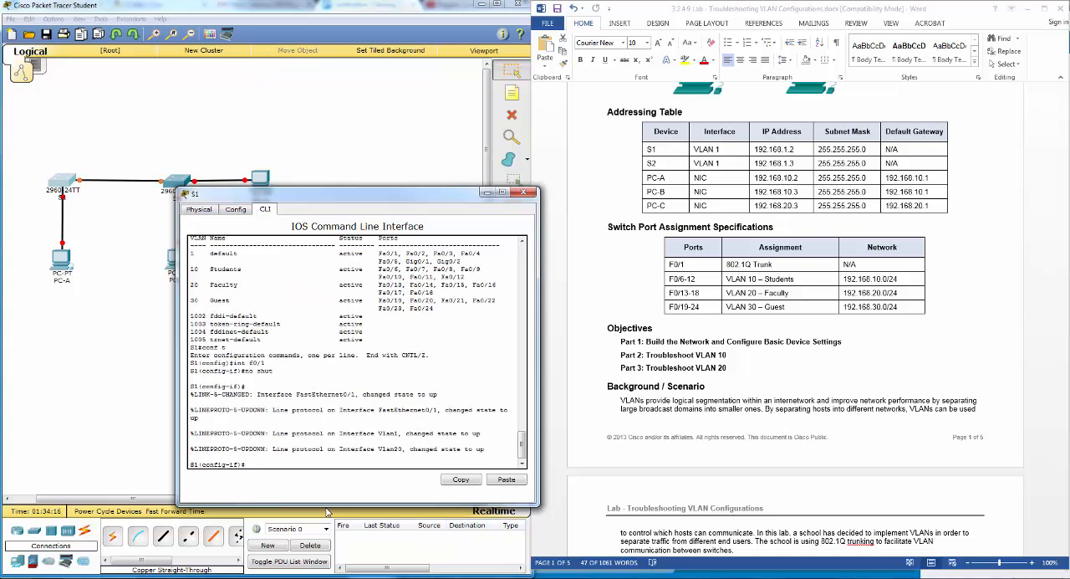
{"action": "key", "text": "Return"}
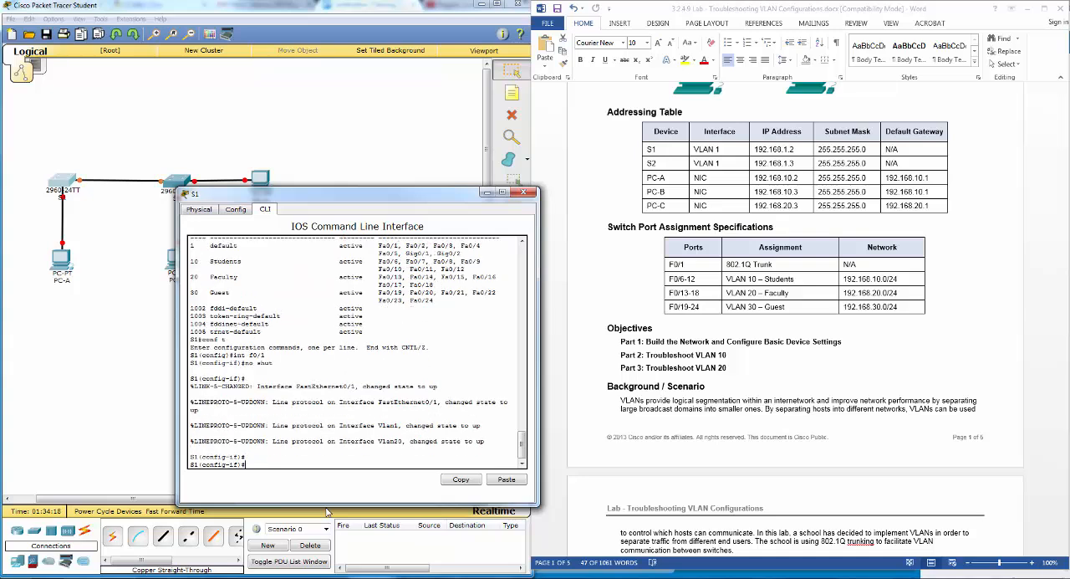
- Leave interface configuration on S1 and rerun show vlan brief to check the ports listed under the default VLAN
{"action": "type", "text": "end"}
{"action": "key", "text": "Return"}
{"action": "type", "text": "show vlan brief"}
{"action": "key", "text": "Return"}
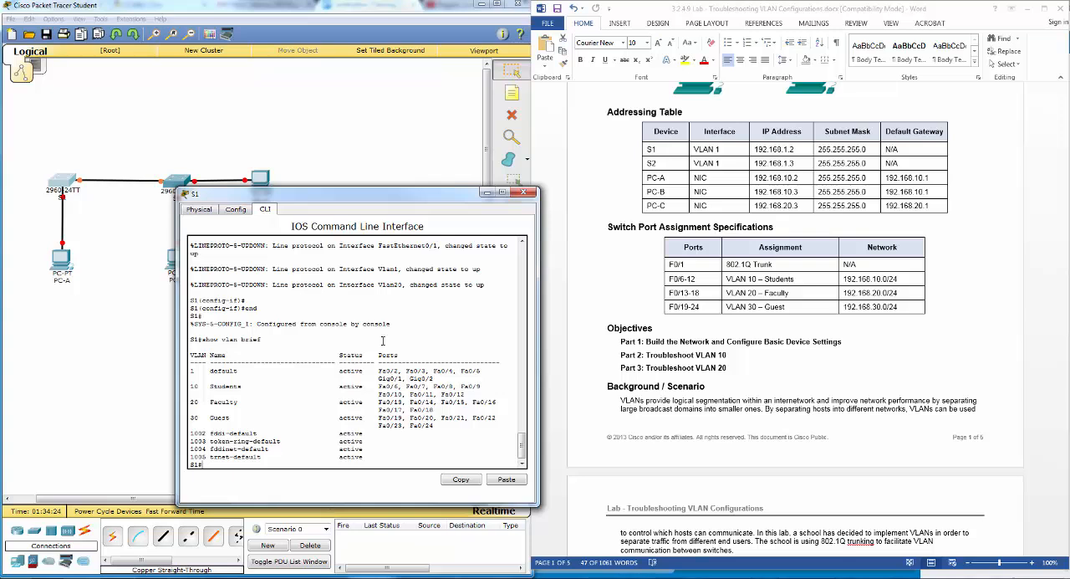
{"action": "left_click_drag", "start_coordinate": [378, 369], "coordinate": [403, 372]}
{"action": "left_click", "coordinate": [402, 453]}
- Enter global configuration mode on S1 and turn on Show Port Labels When Mouse Over in the preferences
{"action": "type", "text": "conf t"}
{"action": "key", "text": "Return"}
{"action": "type", "text": "int"}
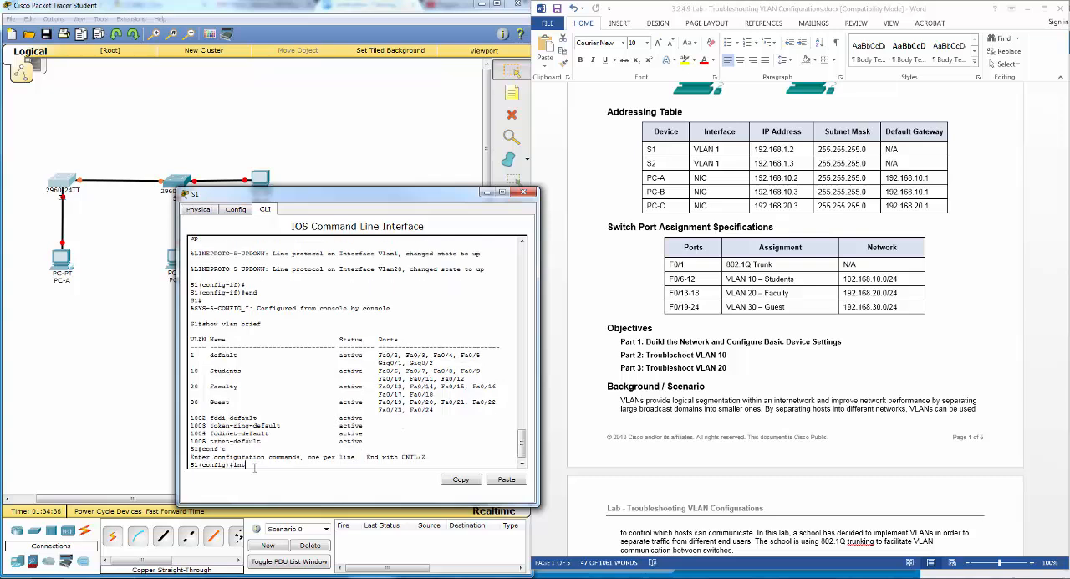
{"action": "left_click", "coordinate": [94, 225]}
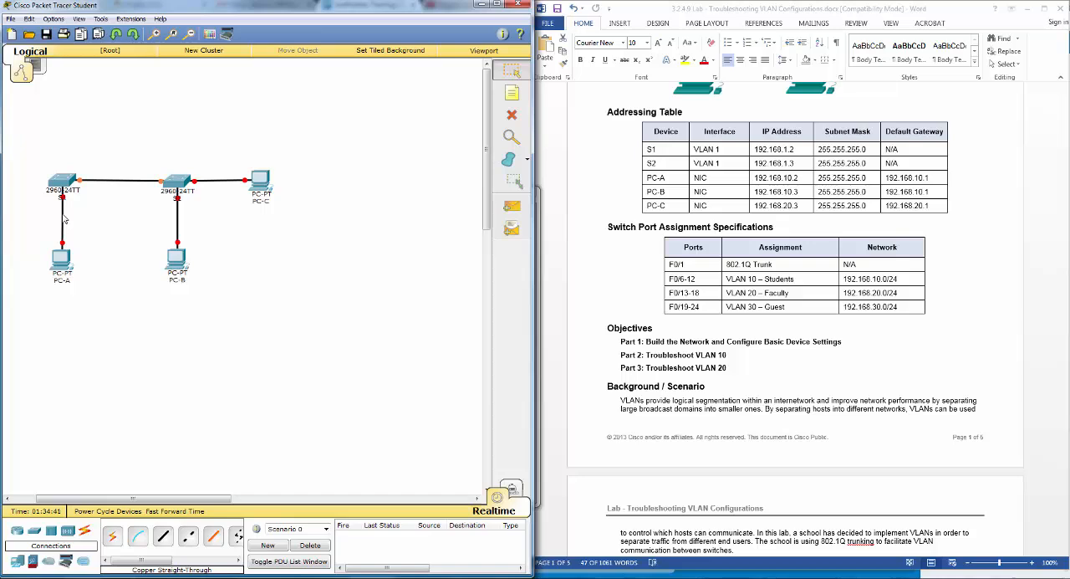
{"action": "left_click", "coordinate": [53, 18]}
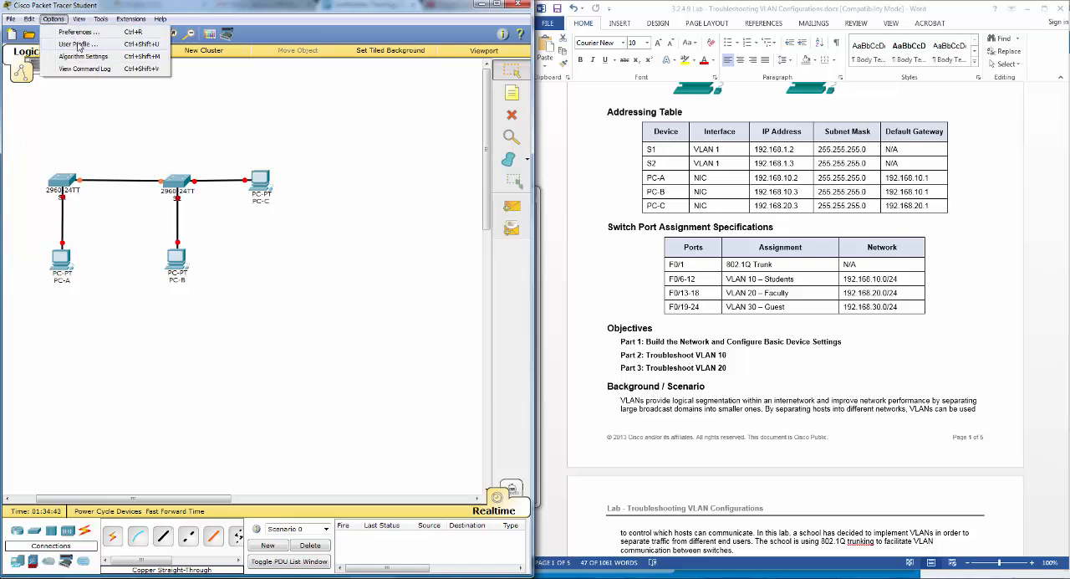
{"action": "left_click", "coordinate": [77, 32]}
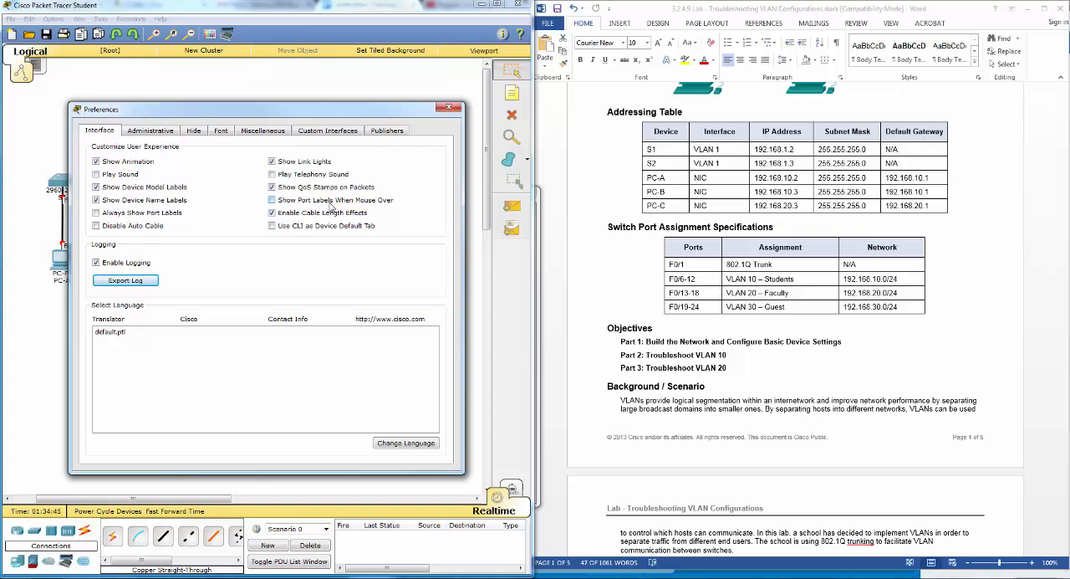
{"action": "left_click", "coordinate": [330, 204]}
{"action": "left_click", "coordinate": [449, 107]}
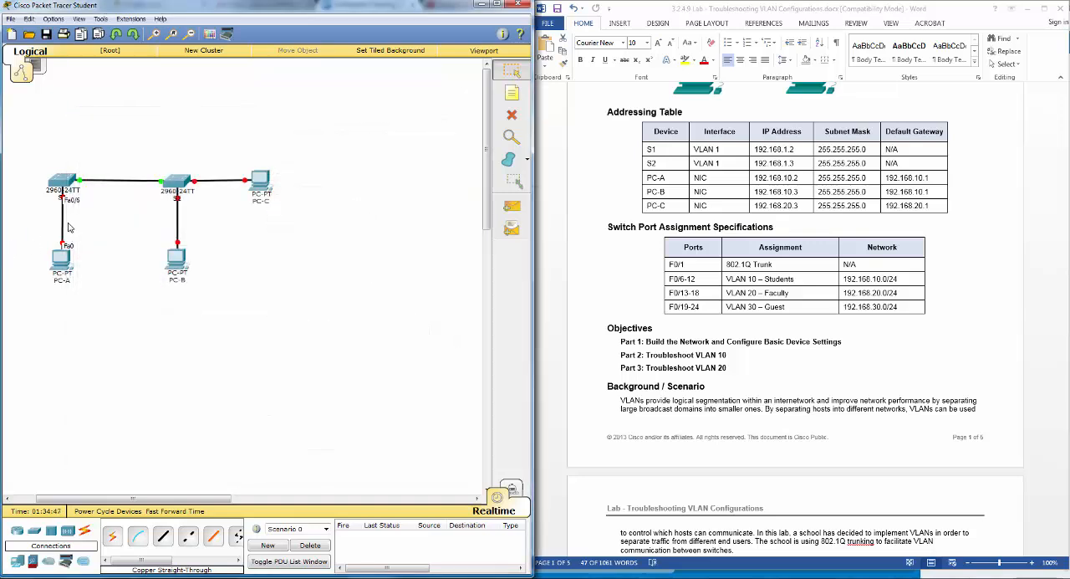
- Enable S1's interface f0/6, the port connected to PC-A, with no shut
{"action": "mouse_move", "coordinate": [60, 256]}
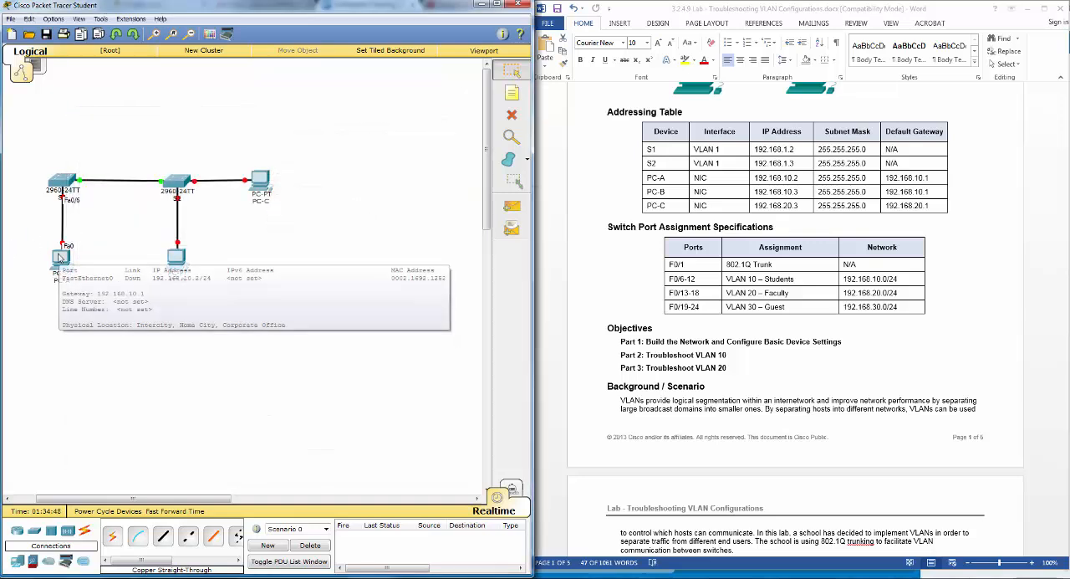
{"action": "left_click", "coordinate": [65, 185]}
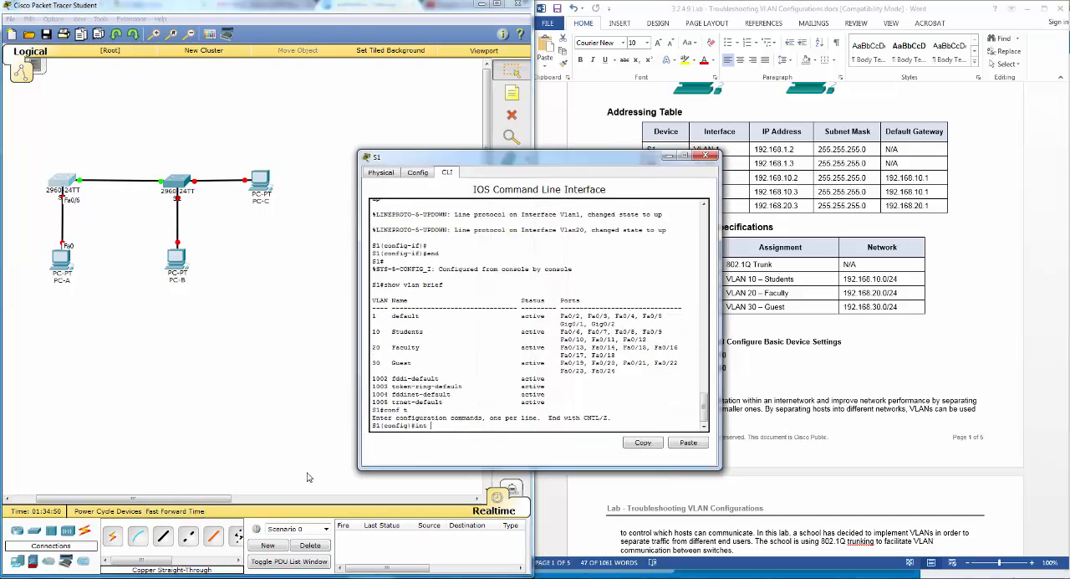
{"action": "type", "text": "f0/6"}
{"action": "key", "text": "Return"}
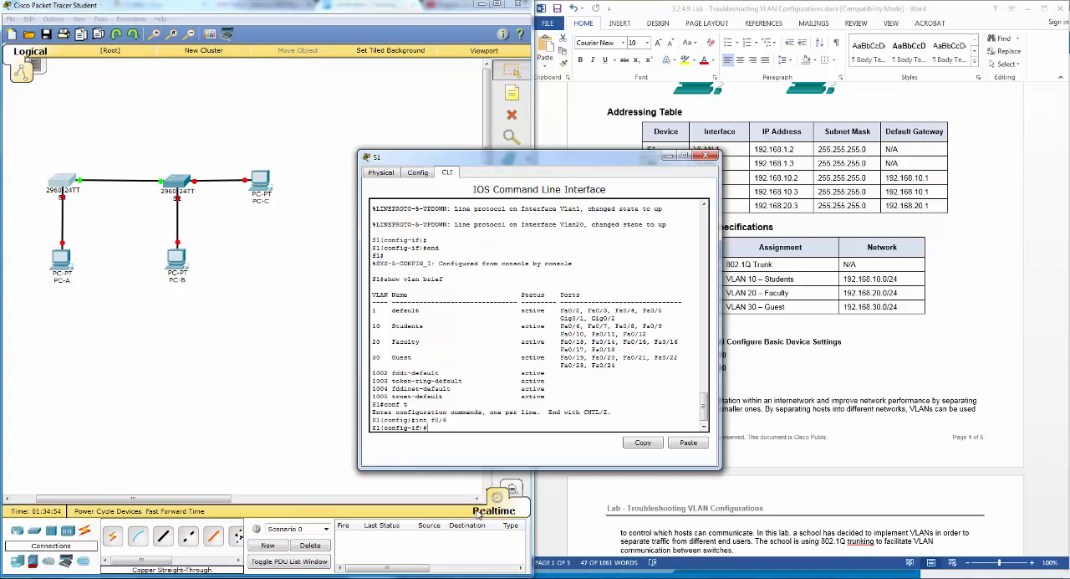
{"action": "type", "text": "no shut"}
{"action": "key", "text": "Return"}
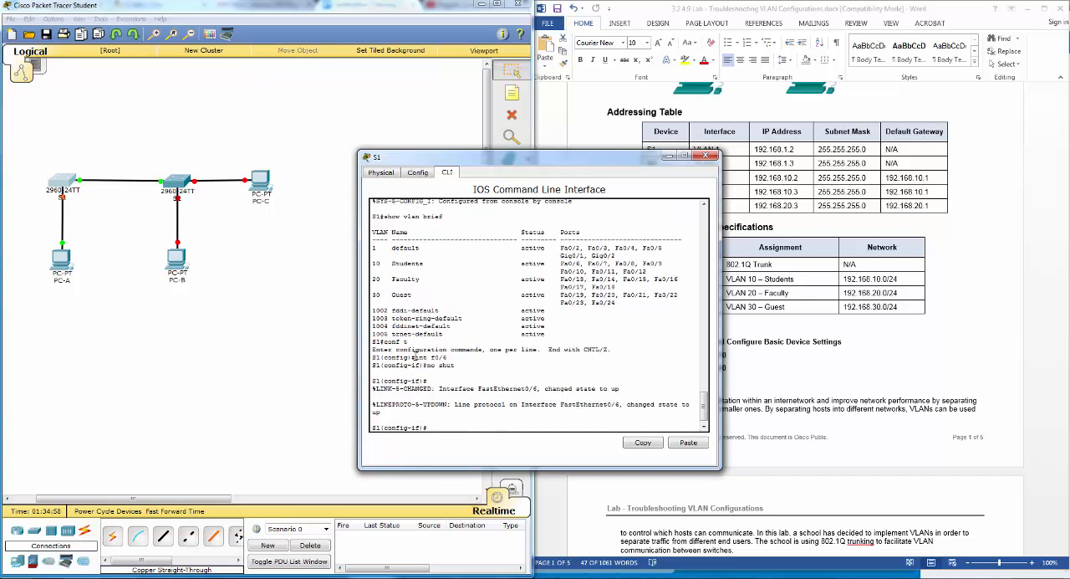
- Review the lab document's Part 2 instructions for troubleshooting VLAN 10 on S1, including the trunk verification commands
{"action": "left_click_drag", "start_coordinate": [535, 164], "coordinate": [317, 201]}
{"action": "left_click", "coordinate": [776, 421]}
{"action": "scroll", "coordinate": [779, 431], "scroll_direction": "down", "scroll_amount": 2}
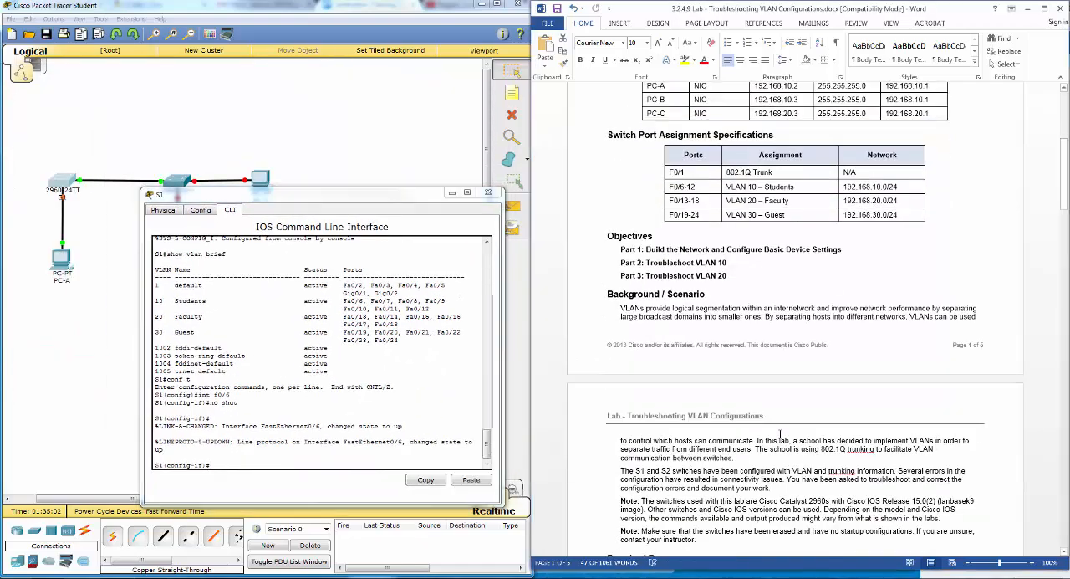
{"action": "scroll", "coordinate": [779, 435], "scroll_direction": "down", "scroll_amount": 12}
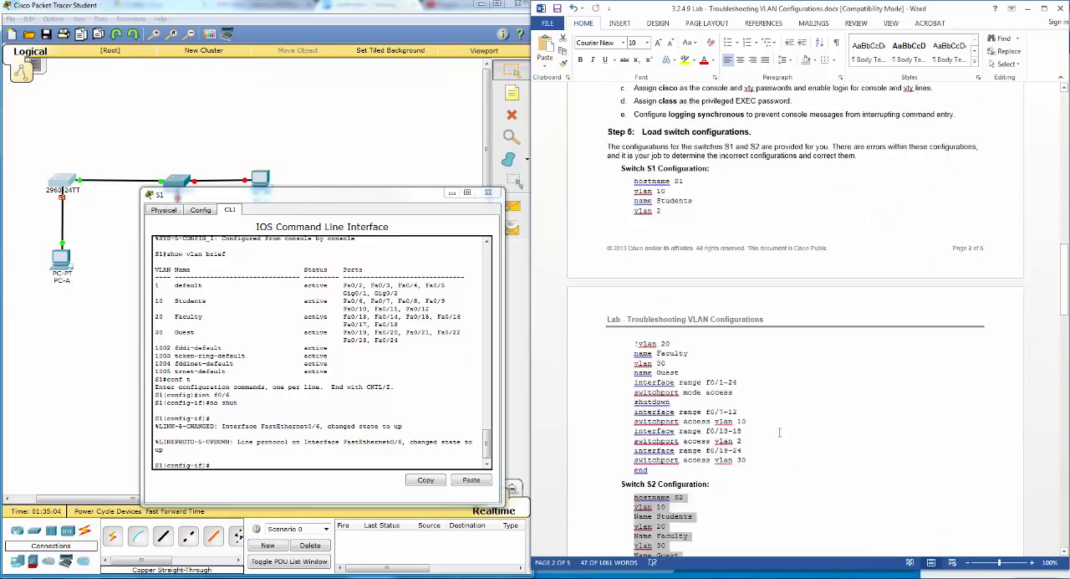
{"action": "scroll", "coordinate": [779, 432], "scroll_direction": "down", "scroll_amount": 10}
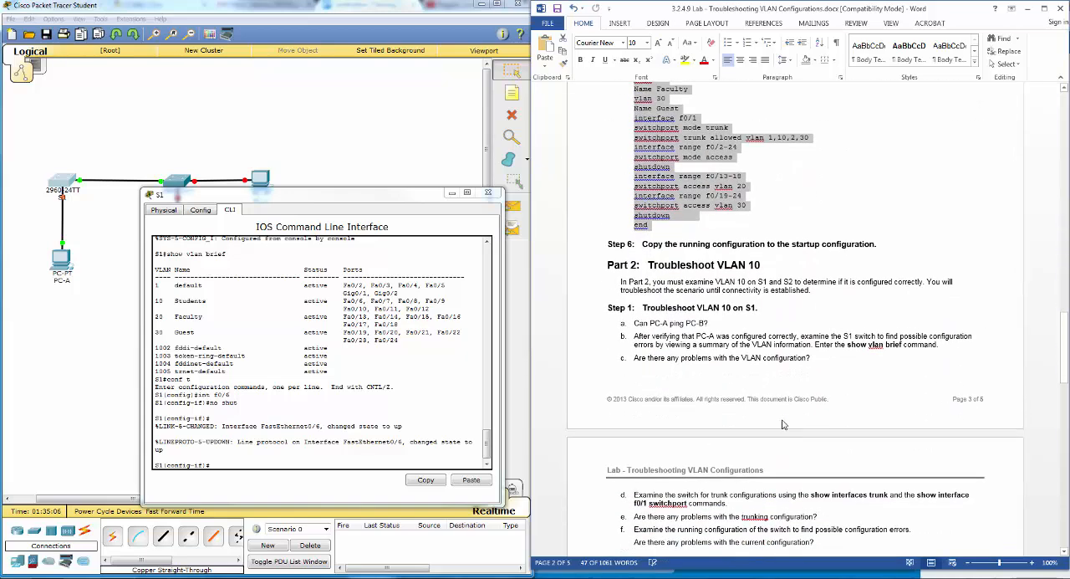
{"action": "scroll", "coordinate": [783, 425], "scroll_direction": "down", "scroll_amount": 1}
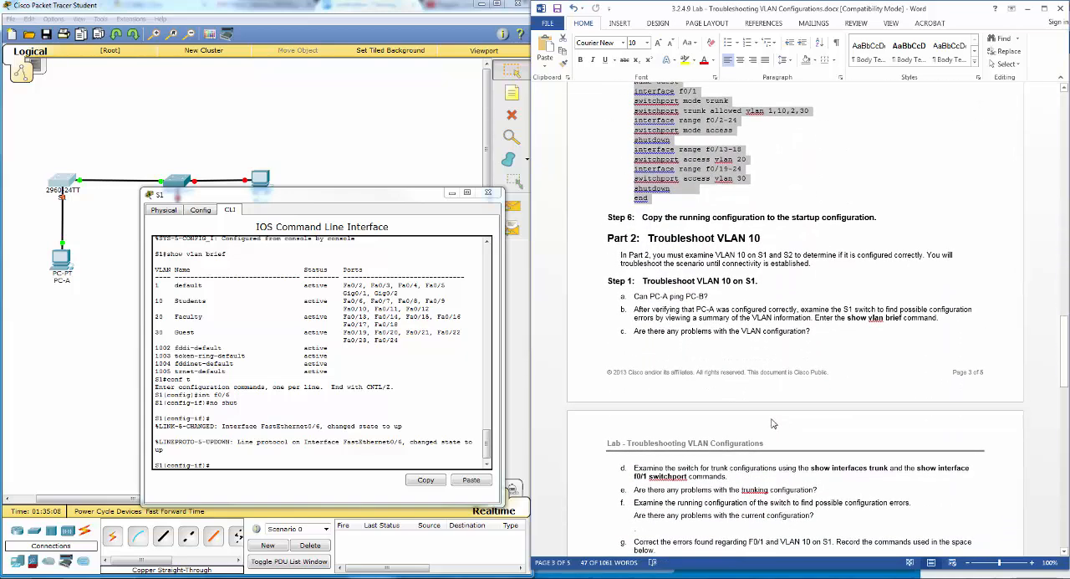
{"action": "scroll", "coordinate": [867, 326], "scroll_direction": "down", "scroll_amount": 2}
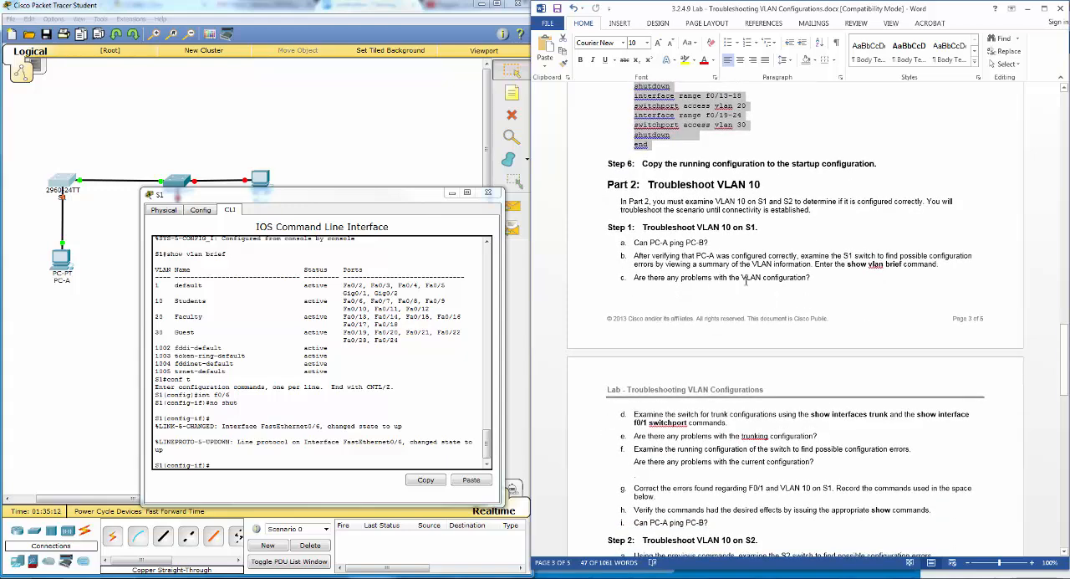
{"action": "scroll", "coordinate": [728, 267], "scroll_direction": "down", "scroll_amount": 4}
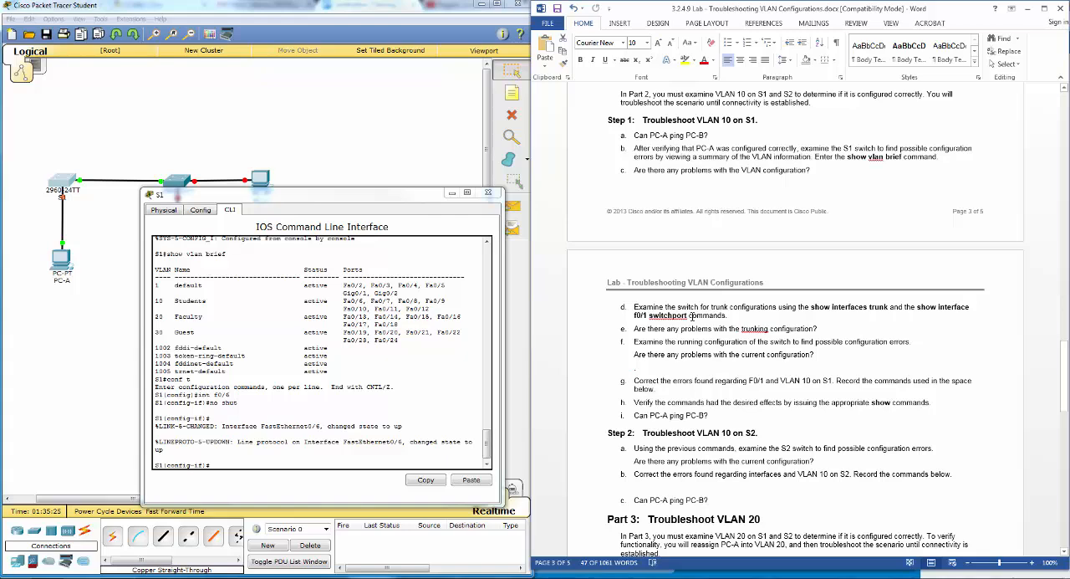
{"action": "scroll", "coordinate": [693, 316], "scroll_direction": "down", "scroll_amount": 1}
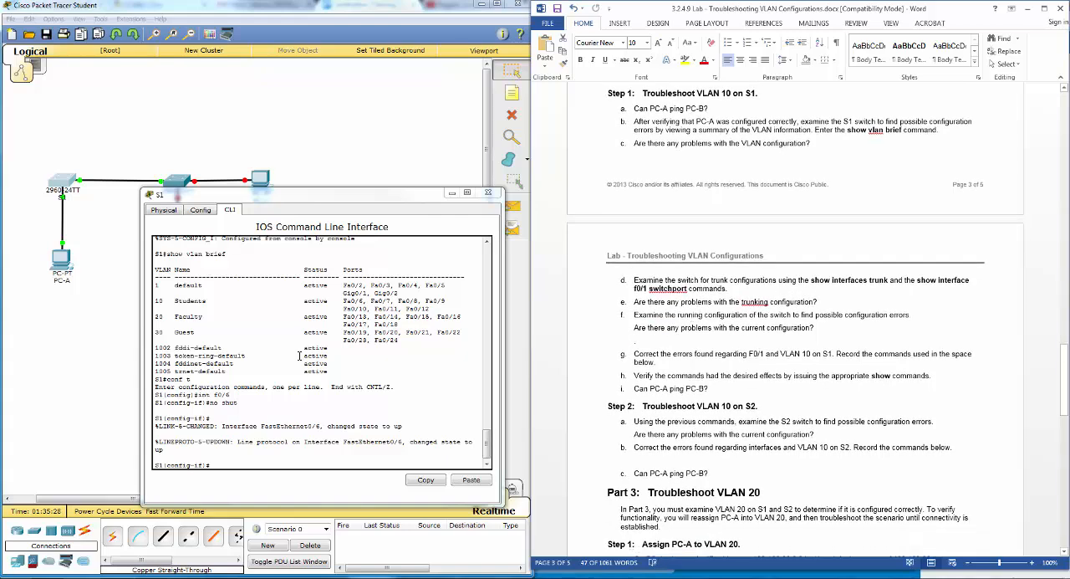
- Return S1 to privileged EXEC mode and run show int trunk to examine the trunk port and its allowed VLANs
{"action": "left_click", "coordinate": [264, 465]}
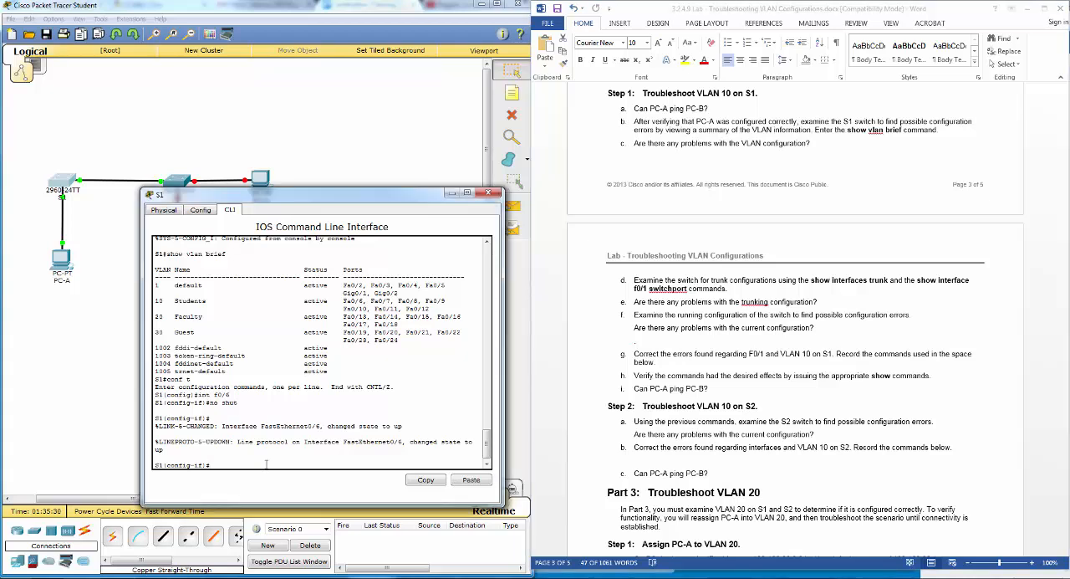
{"action": "type", "text": "exi"}
{"action": "type", "text": "t"}
{"action": "key", "text": "Return"}
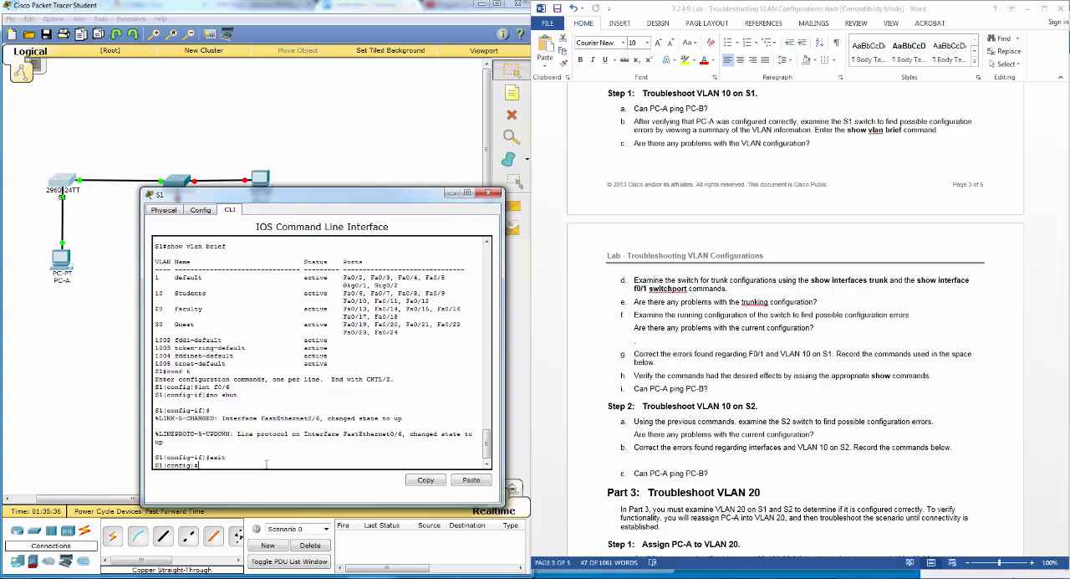
{"action": "type", "text": "end"}
{"action": "key", "text": "Return"}
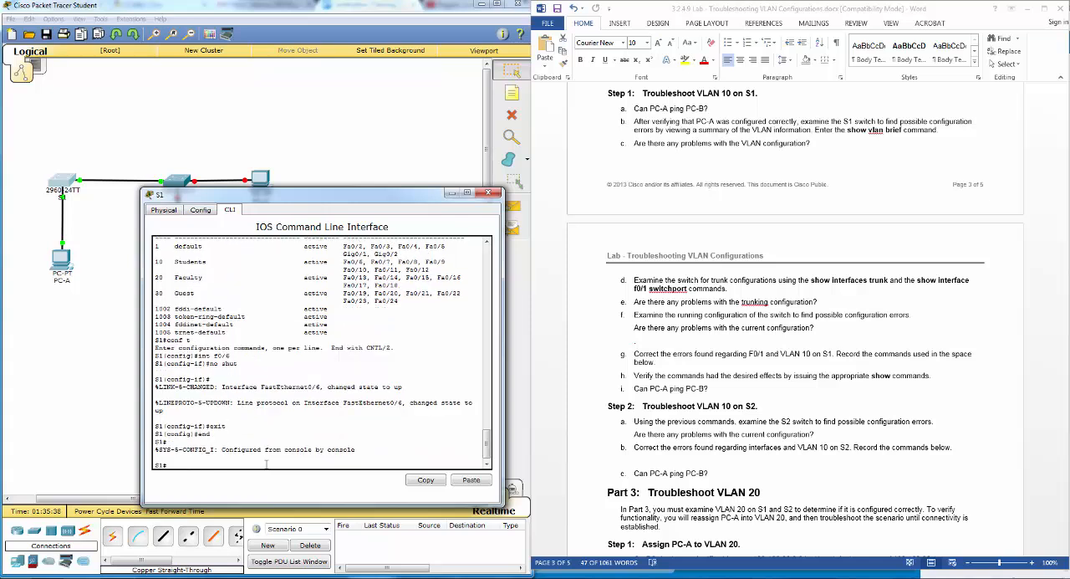
{"action": "type", "text": "show int trun"}
{"action": "key", "text": "Tab"}
{"action": "key", "text": "Return"}
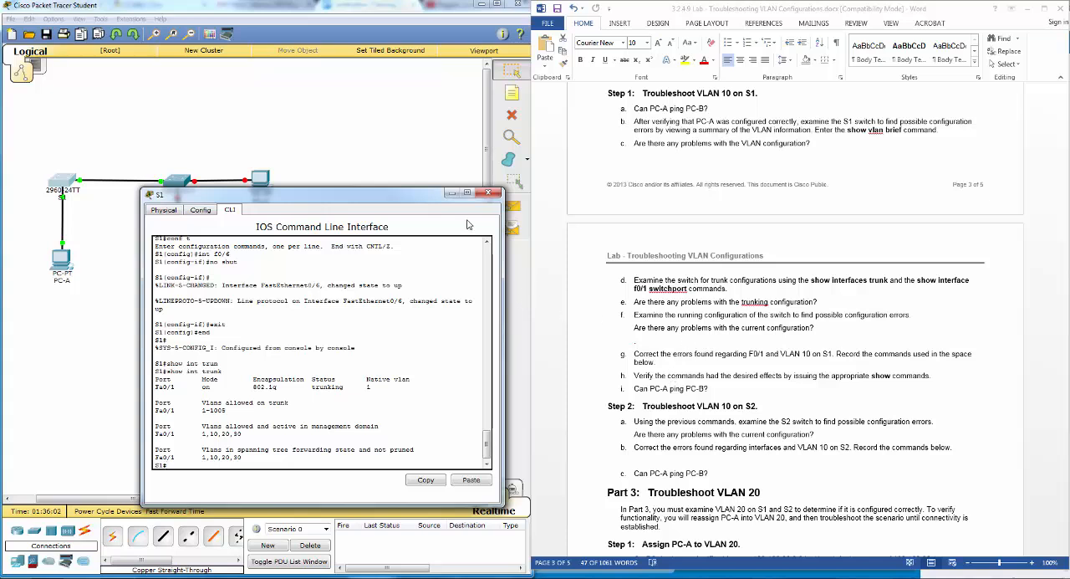
{"action": "left_click_drag", "start_coordinate": [351, 198], "coordinate": [320, 316]}
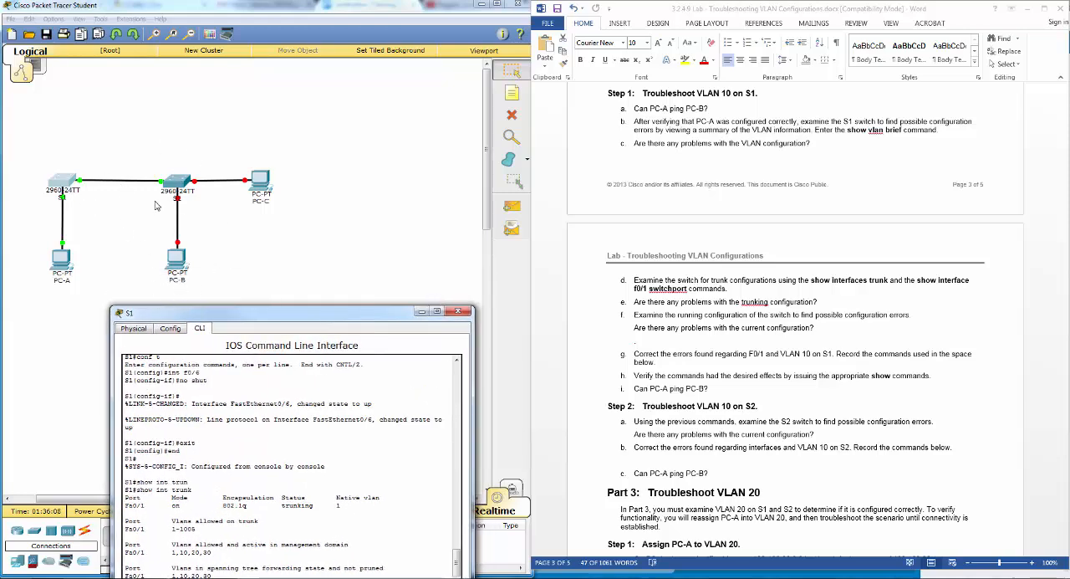
{"action": "left_click_drag", "start_coordinate": [279, 319], "coordinate": [377, 155]}
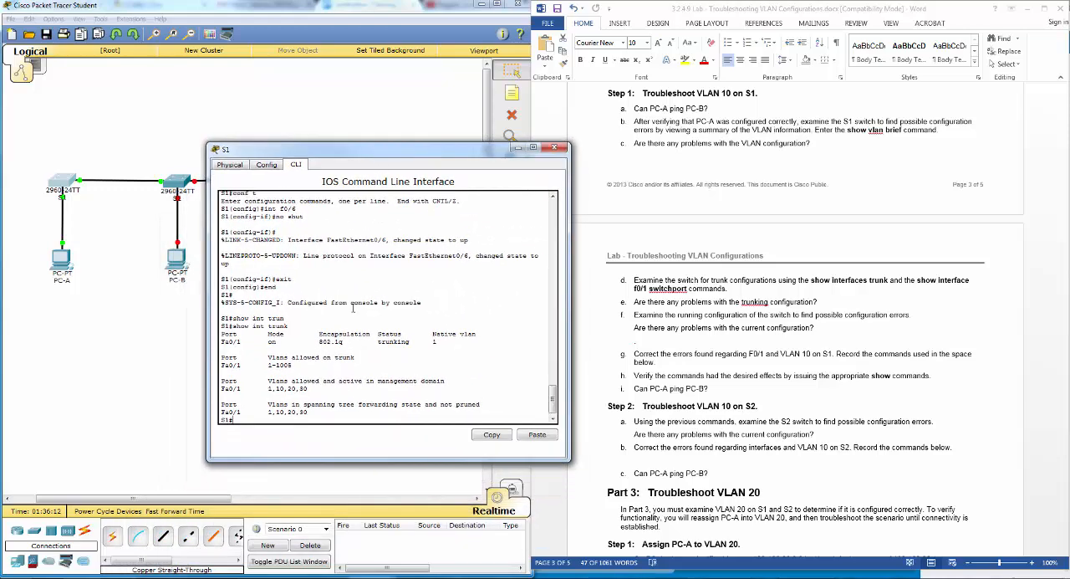
- Close S1's window, open S2's command line, log in with the console password and enter privileged EXEC mode with the enable password
{"action": "left_click", "coordinate": [553, 149]}
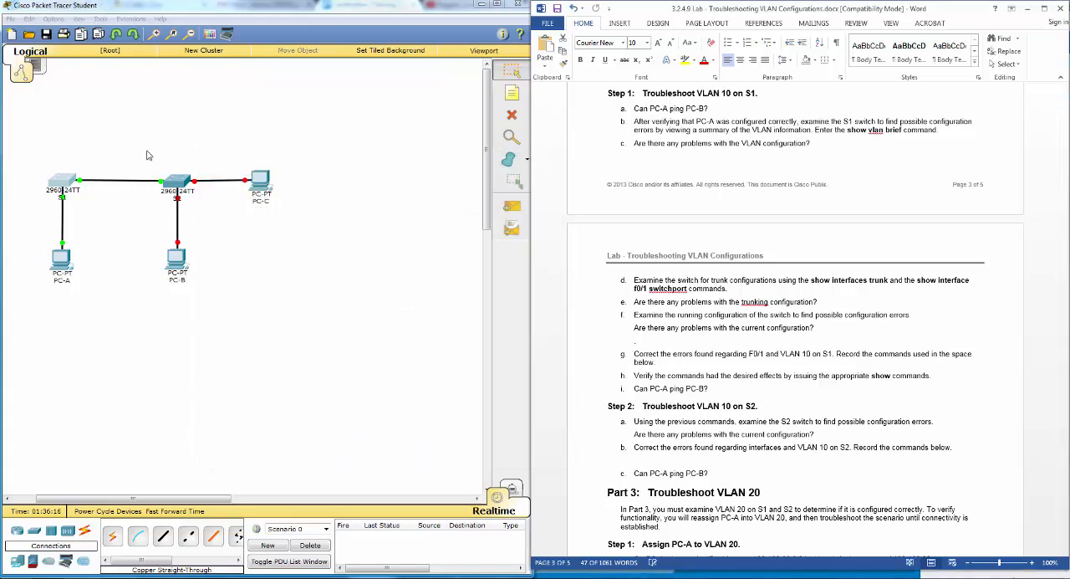
{"action": "left_click", "coordinate": [178, 183]}
{"action": "left_click_drag", "start_coordinate": [482, 155], "coordinate": [431, 184]}
{"action": "key", "text": "Return"}
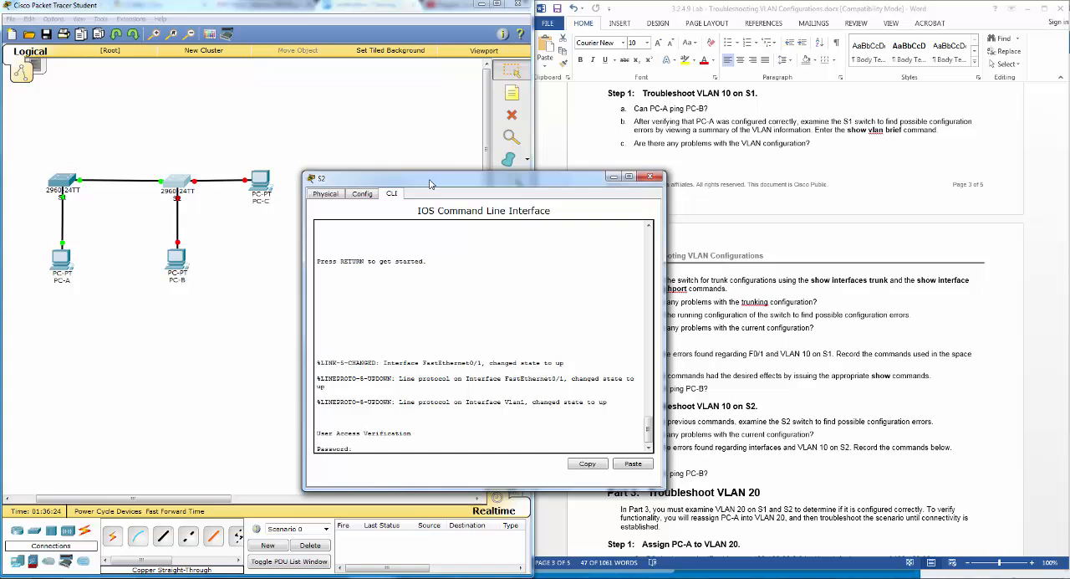
{"action": "key", "text": "Return"}
{"action": "key", "text": "Return"}
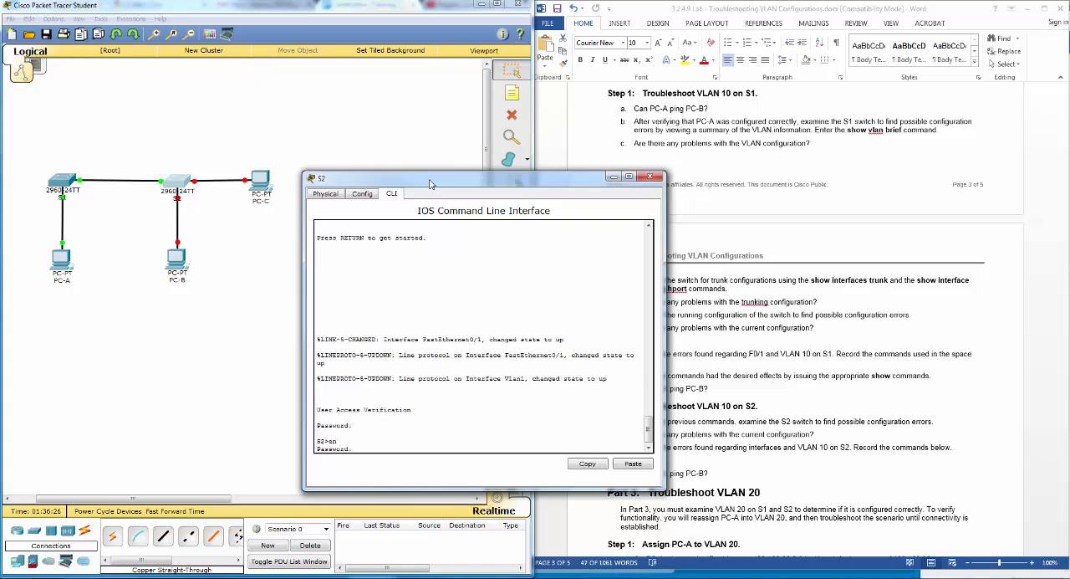
- Enter global configuration mode on S2 and enable interface f0/11, the port connected to PC-B, with no shut
{"action": "key", "text": "Return"}
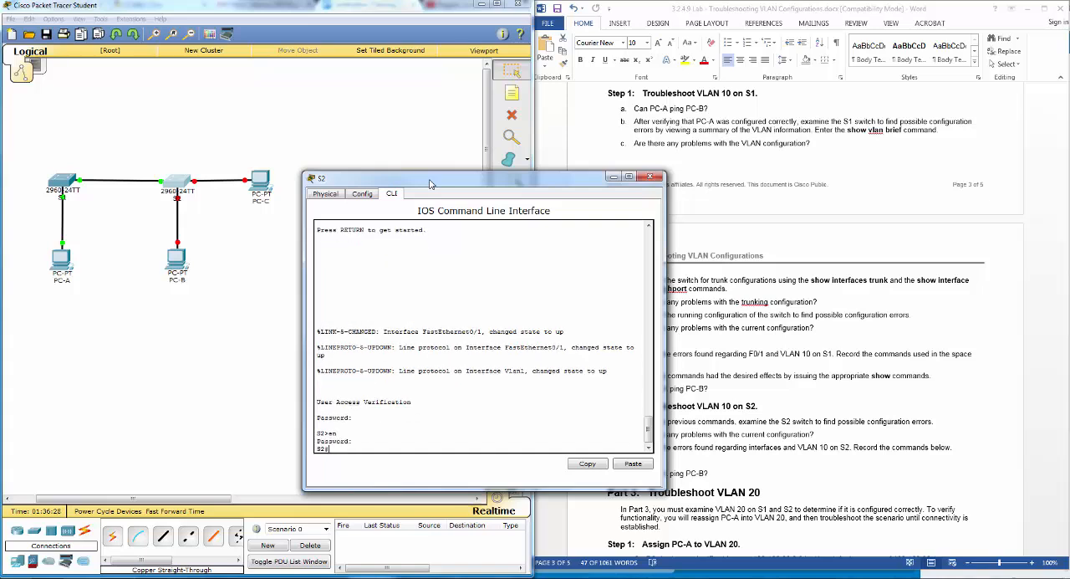
{"action": "type", "text": "conf t"}
{"action": "key", "text": "Return"}
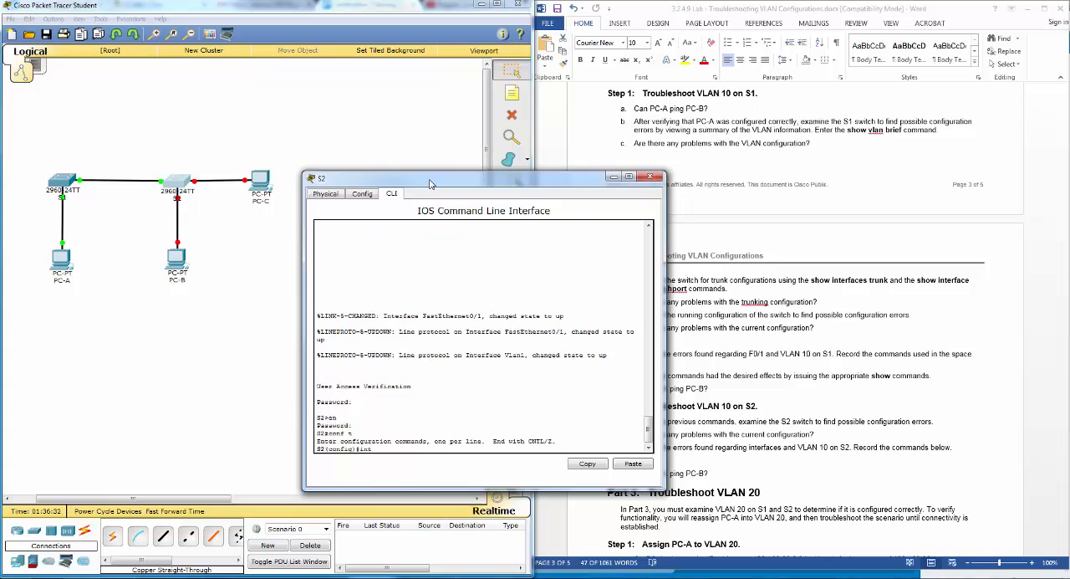
{"action": "left_click", "coordinate": [276, 240]}
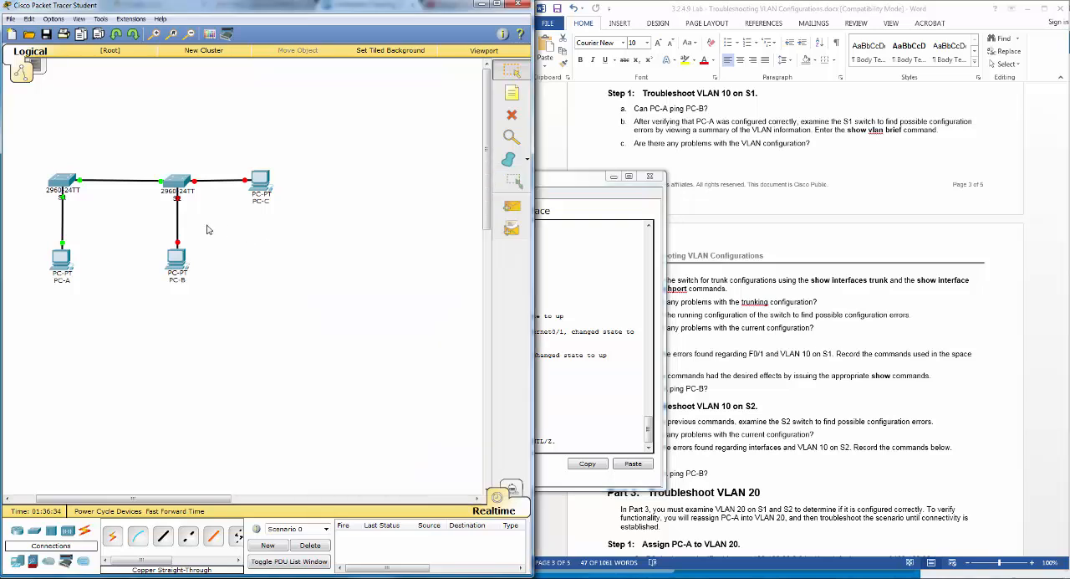
{"action": "mouse_move", "coordinate": [179, 227]}
{"action": "left_click", "coordinate": [564, 394]}
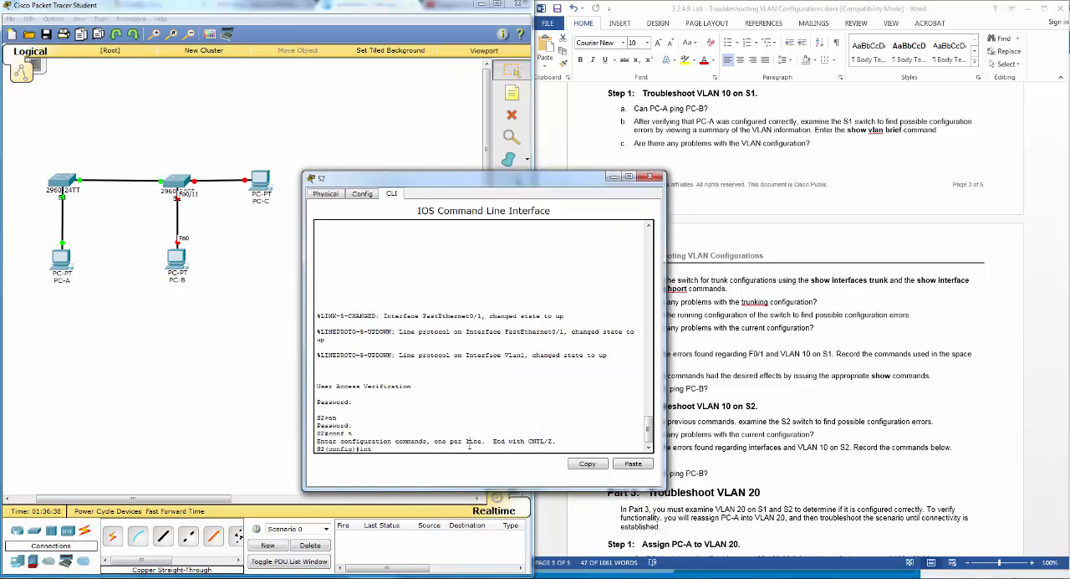
{"action": "type", "text": "f0/11"}
{"action": "key", "text": "Return"}
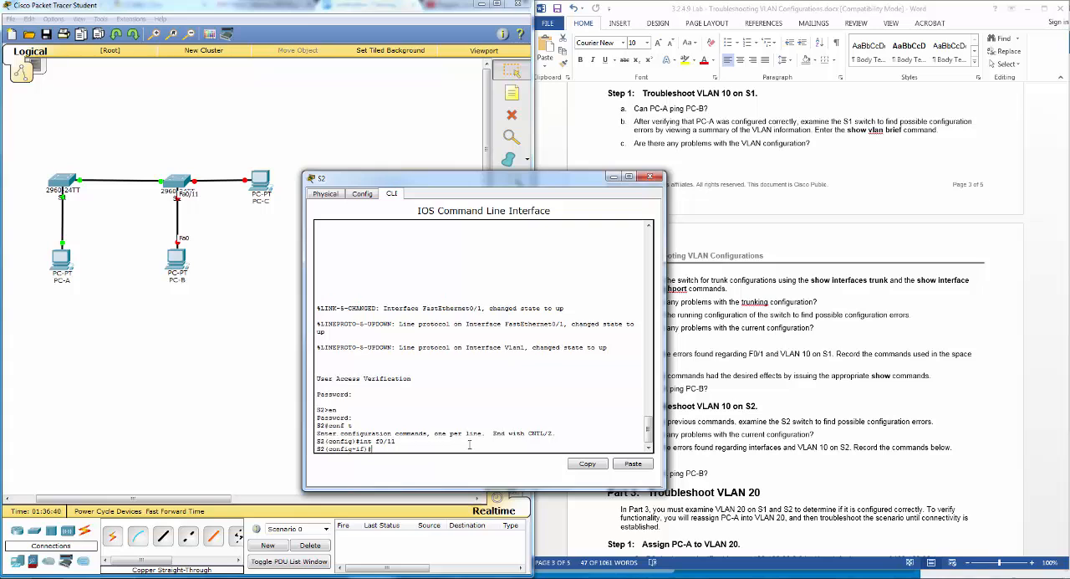
{"action": "type", "text": "no shut"}
{"action": "key", "text": "Return"}
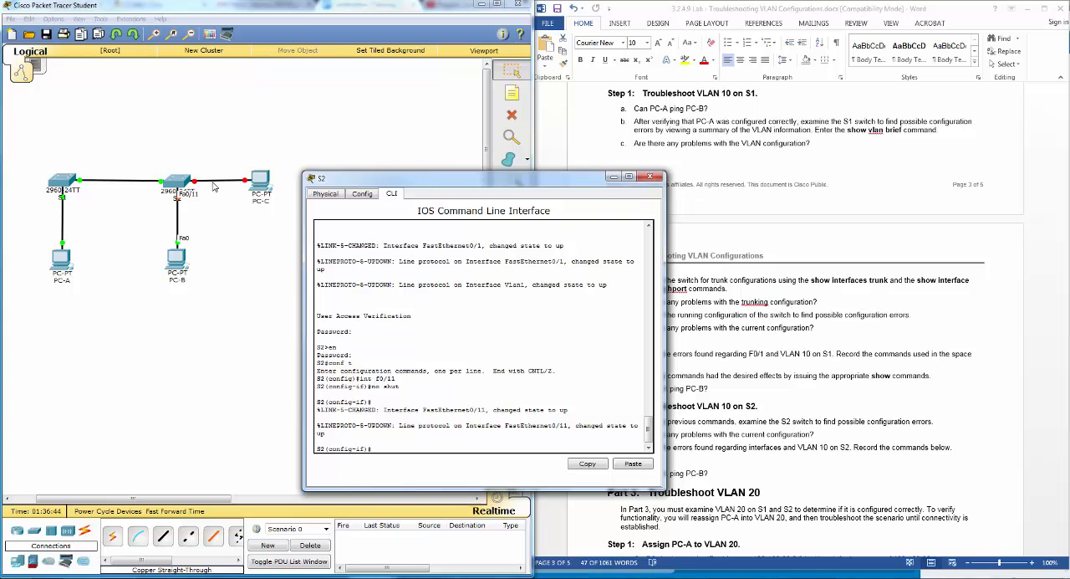
- Enable S2's interface f0/18, the port connected to PC-C, with no shut
{"action": "left_click", "coordinate": [212, 182]}
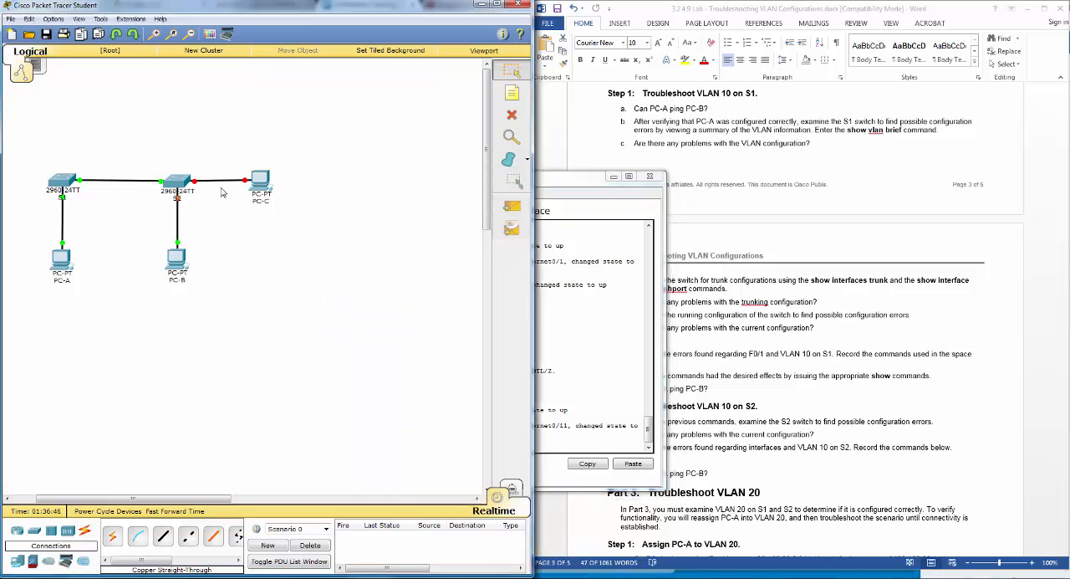
{"action": "mouse_move", "coordinate": [213, 186]}
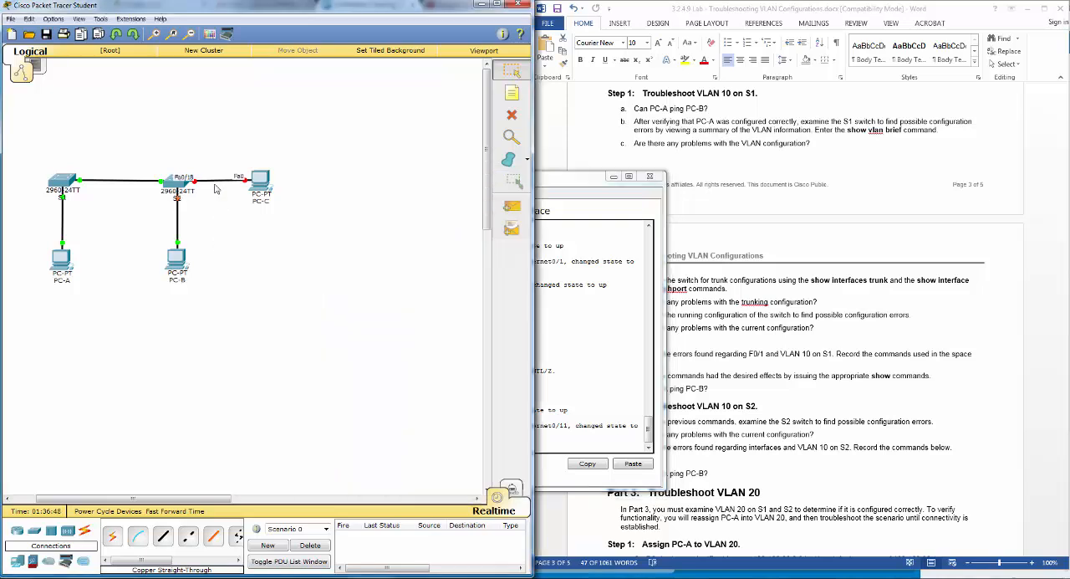
{"action": "left_click", "coordinate": [574, 396]}
{"action": "type", "text": "e"}
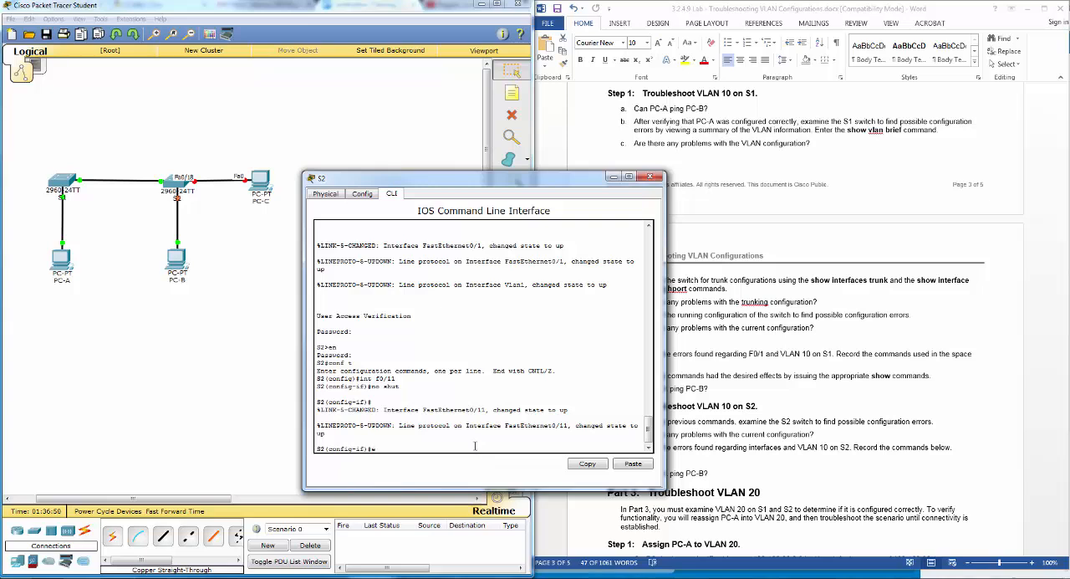
{"action": "type", "text": "xit"}
{"action": "key", "text": "Return"}
{"action": "type", "text": "int f0/"}
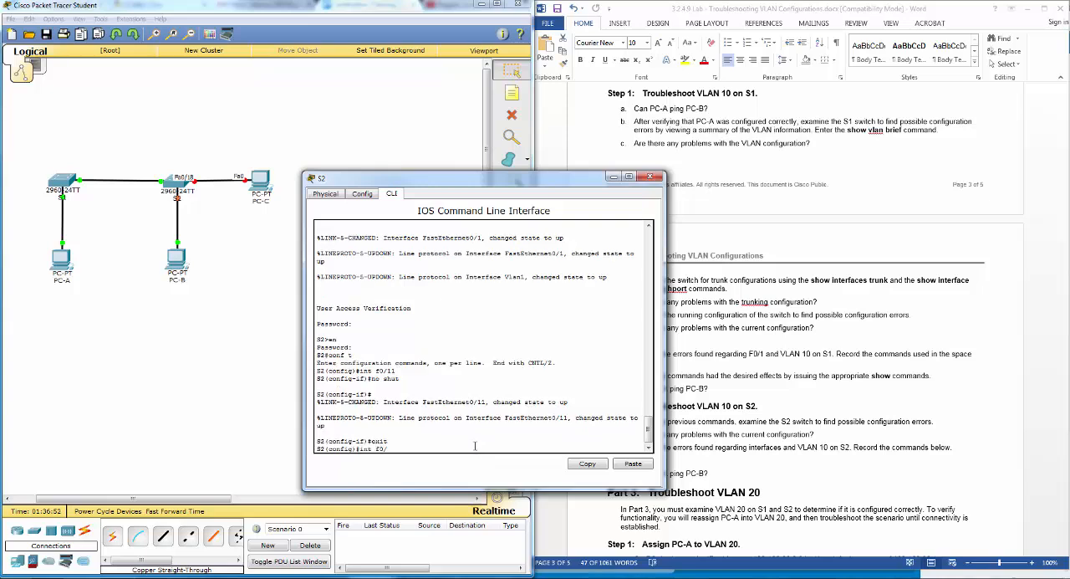
{"action": "type", "text": "18"}
{"action": "key", "text": "Return"}
{"action": "type", "text": "no sh"}
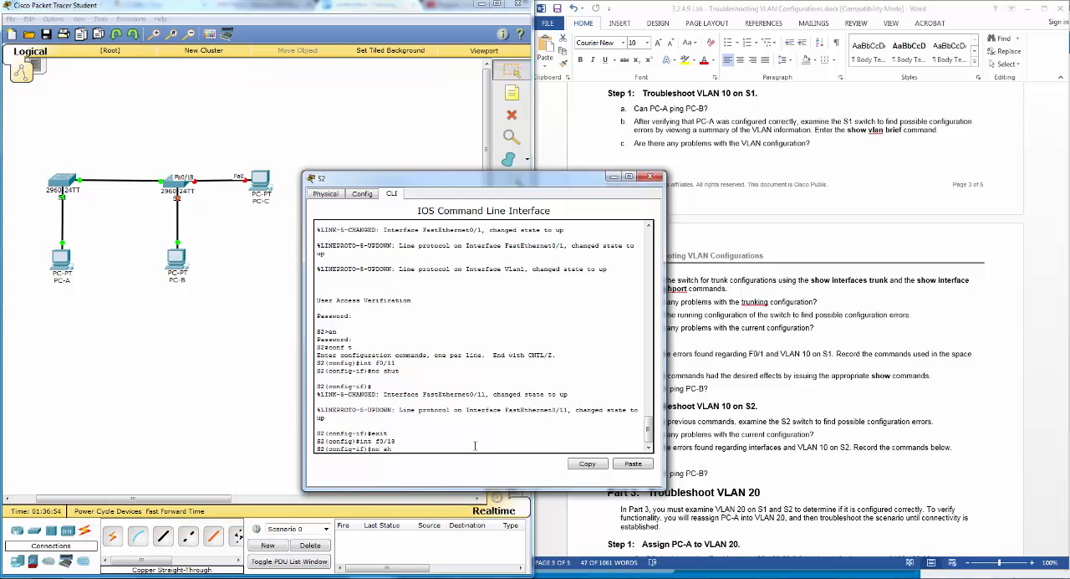
{"action": "type", "text": "ut"}
{"action": "key", "text": "Return"}
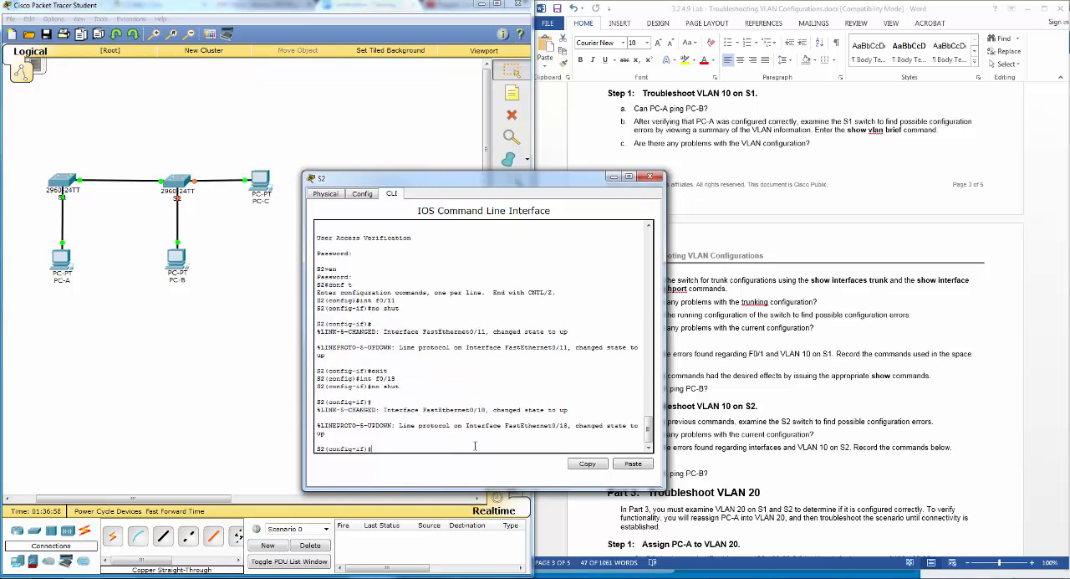
- Return S2 to privileged EXEC mode and run show int trunk to examine port Fa0/1's trunk status and allowed VLANs
{"action": "type", "text": "end"}
{"action": "key", "text": "Return"}
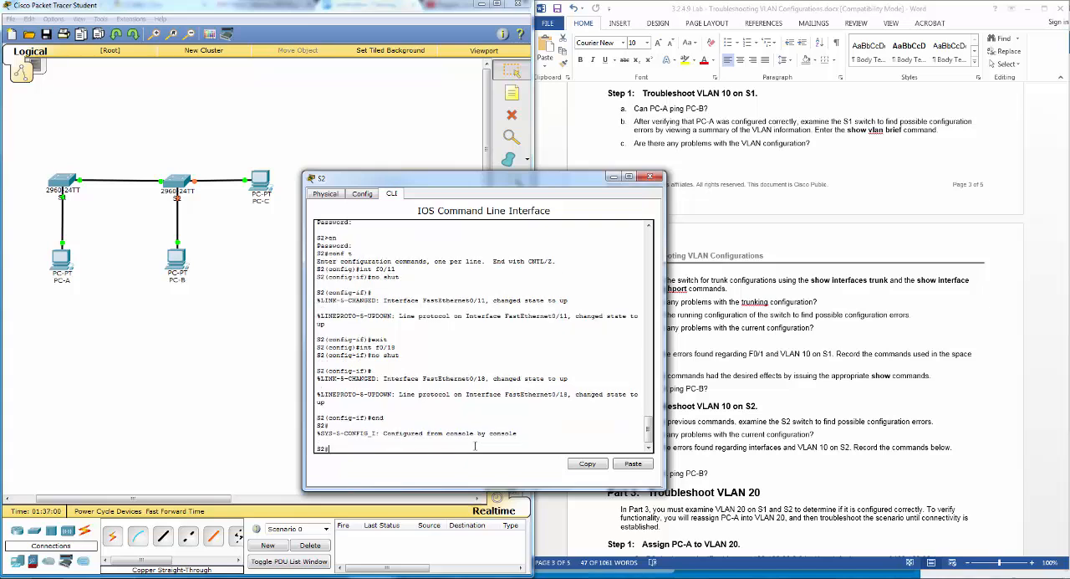
{"action": "type", "text": "show int tr"}
{"action": "key", "text": "Tab"}
{"action": "key", "text": "Return"}
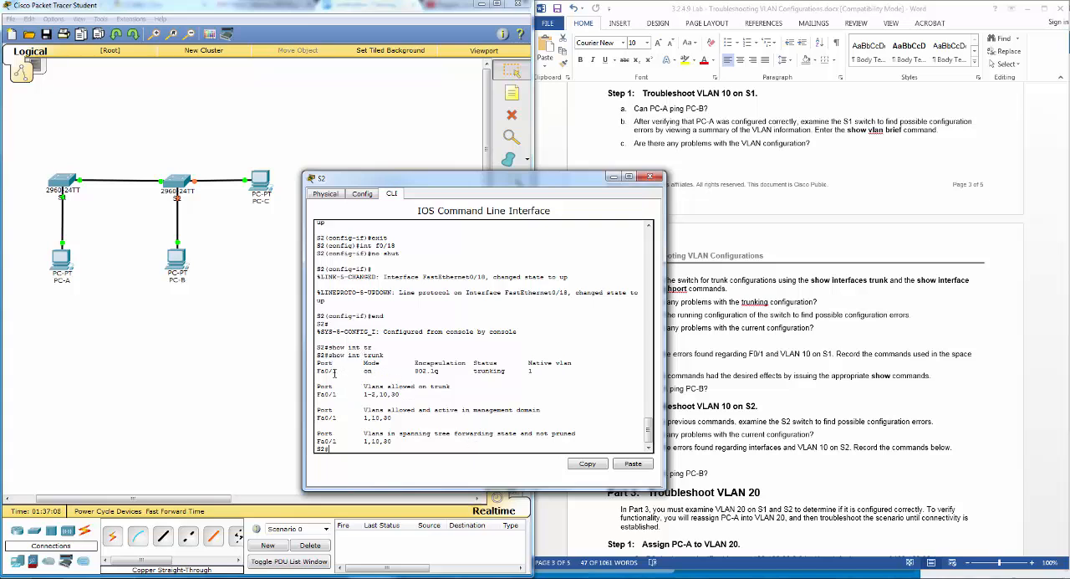
{"action": "left_click_drag", "start_coordinate": [319, 371], "coordinate": [553, 376]}
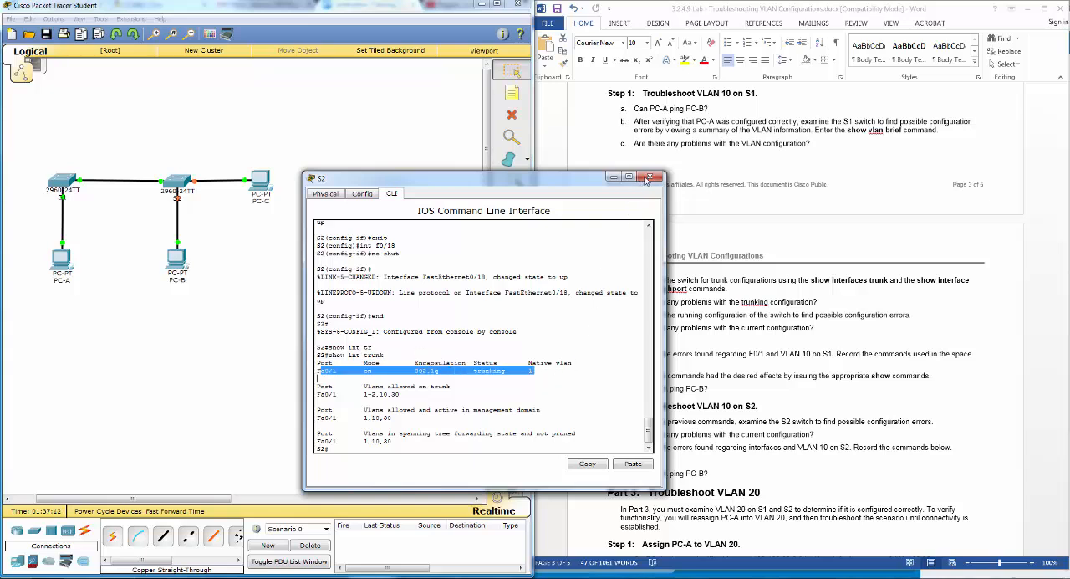
- Run show vlan brief on S2 to list its VLANs and their port assignments
{"action": "left_click", "coordinate": [353, 446]}
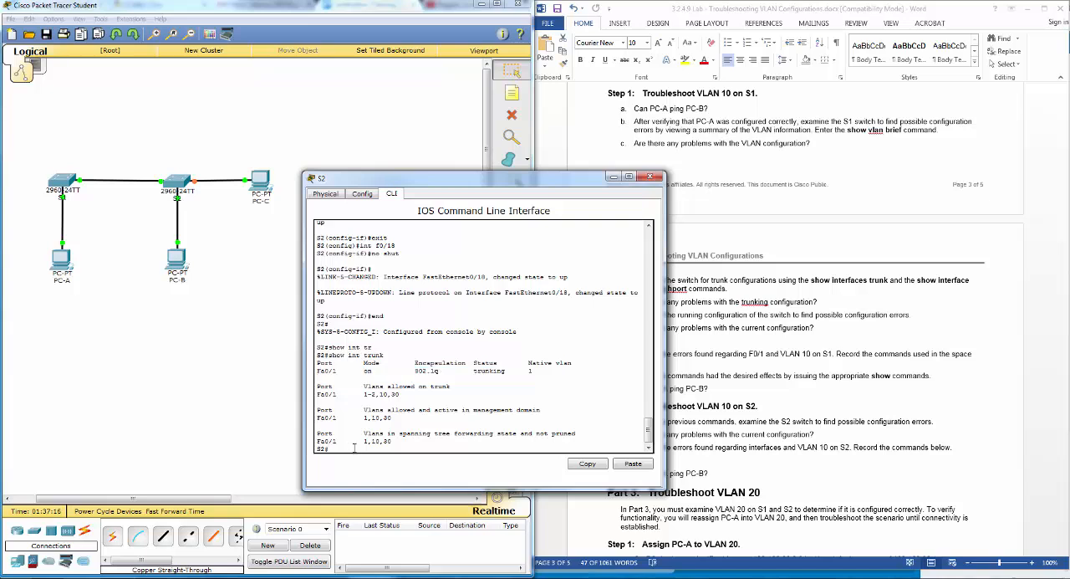
{"action": "type", "text": "show vlan br"}
{"action": "key", "text": "Tab"}
{"action": "key", "text": "Return"}
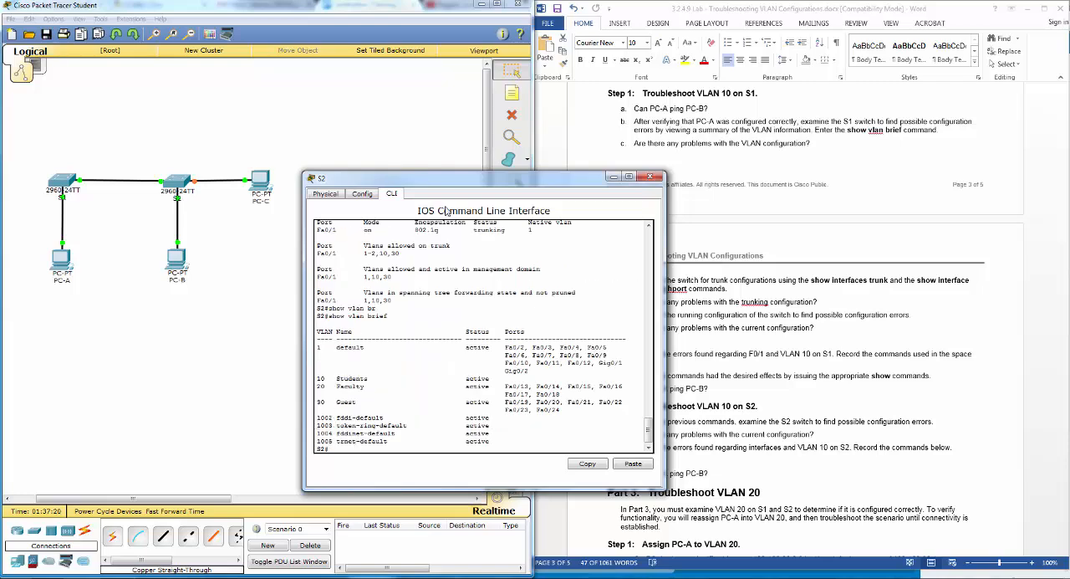
- Compare S2's VLAN port assignments for VLANs 10 and 20 with the lab document's Switch Port Assignment Specifications table
{"action": "left_click_drag", "start_coordinate": [475, 186], "coordinate": [337, 194]}
{"action": "left_click", "coordinate": [908, 356]}
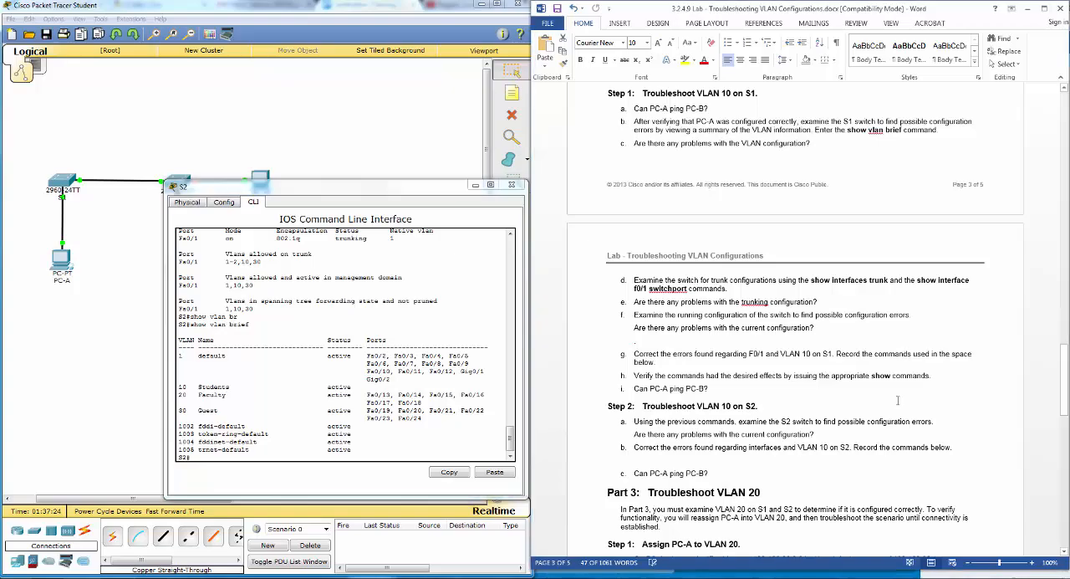
{"action": "scroll", "coordinate": [883, 432], "scroll_direction": "up", "scroll_amount": 15}
{"action": "scroll", "coordinate": [880, 433], "scroll_direction": "up", "scroll_amount": 20}
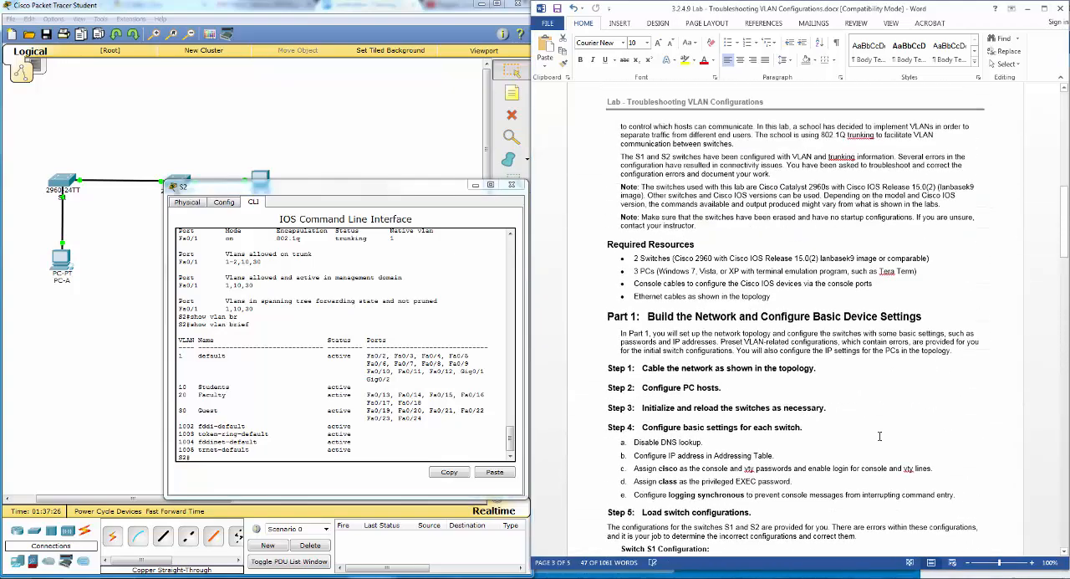
{"action": "scroll", "coordinate": [878, 441], "scroll_direction": "down", "scroll_amount": 1}
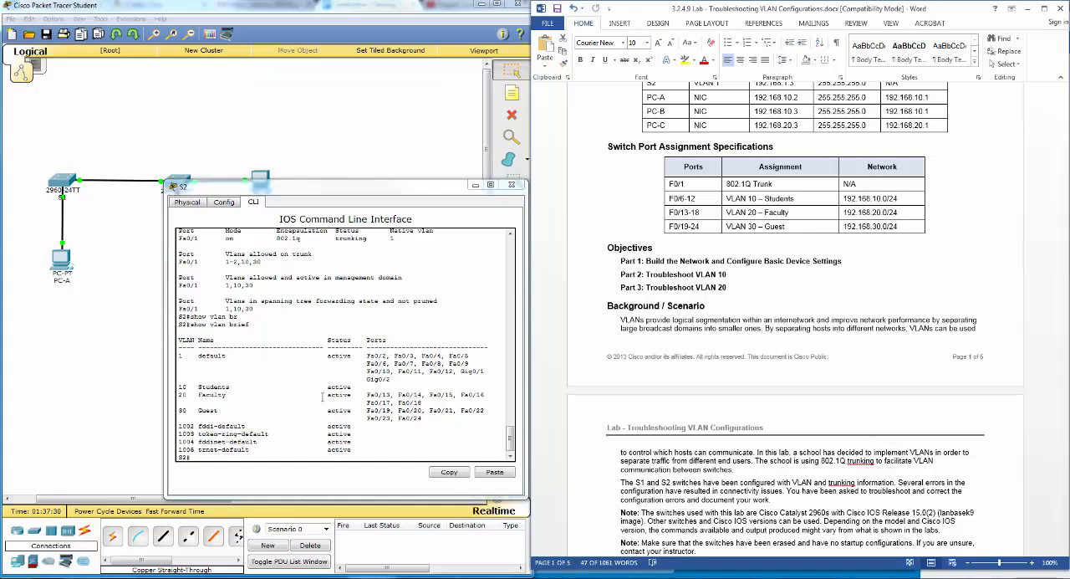
{"action": "left_click_drag", "start_coordinate": [364, 356], "coordinate": [369, 355]}
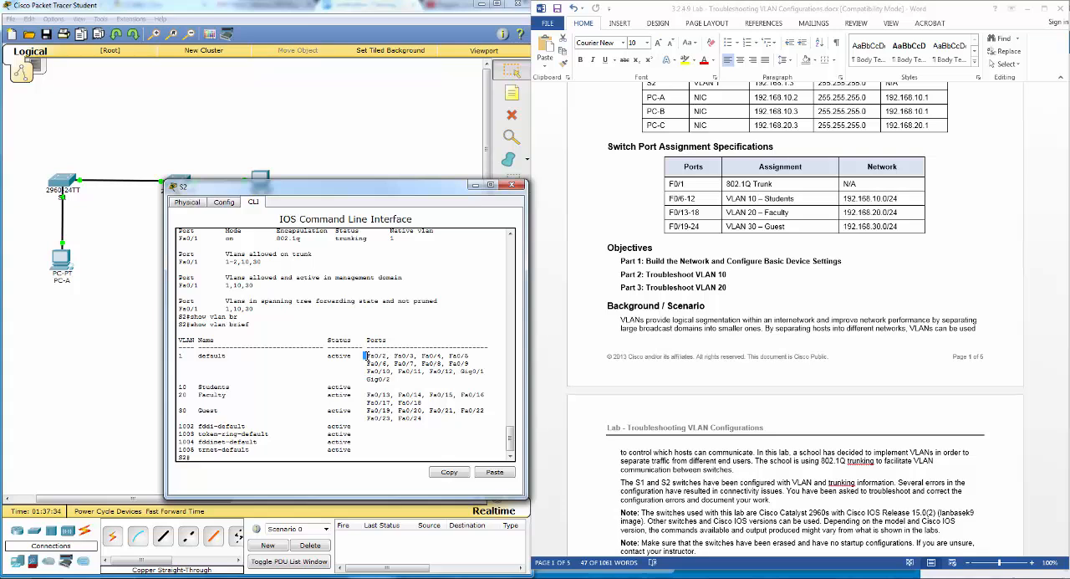
{"action": "left_click", "coordinate": [208, 384]}
{"action": "left_click_drag", "start_coordinate": [366, 366], "coordinate": [455, 373]}
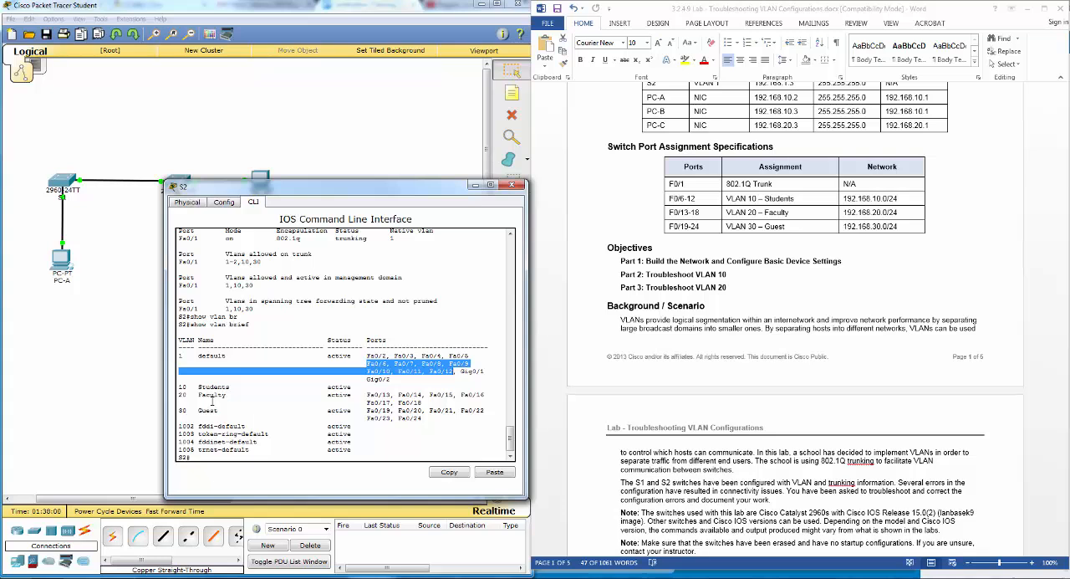
{"action": "left_click_drag", "start_coordinate": [366, 393], "coordinate": [423, 402]}
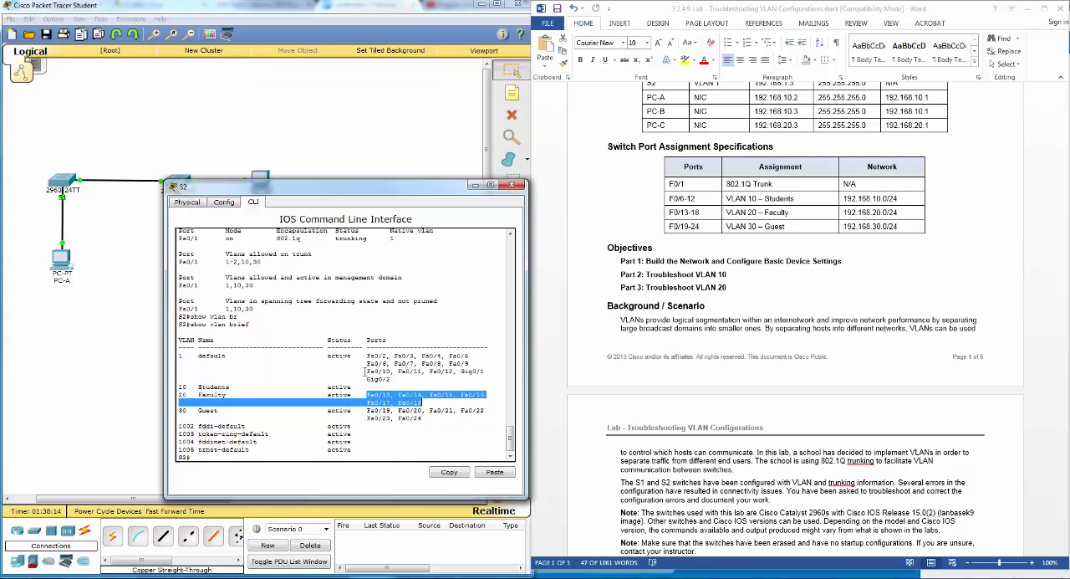
- In S2's global configuration mode, assign the interface range f0/6 - 12 to VLAN 10 with switchport access vlan 10
{"action": "left_click", "coordinate": [221, 458]}
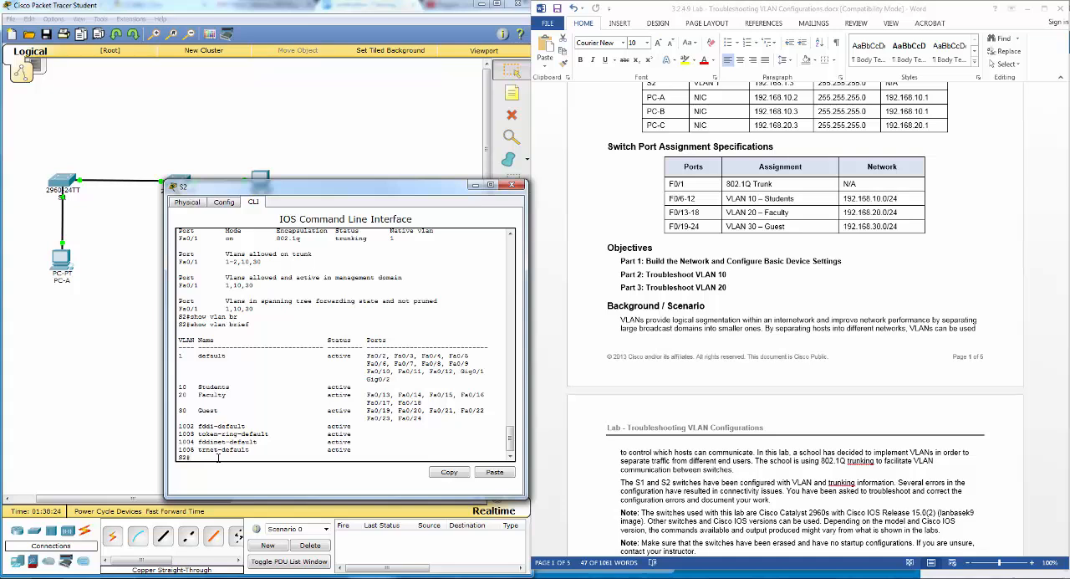
{"action": "type", "text": "conf t"}
{"action": "key", "text": "Return"}
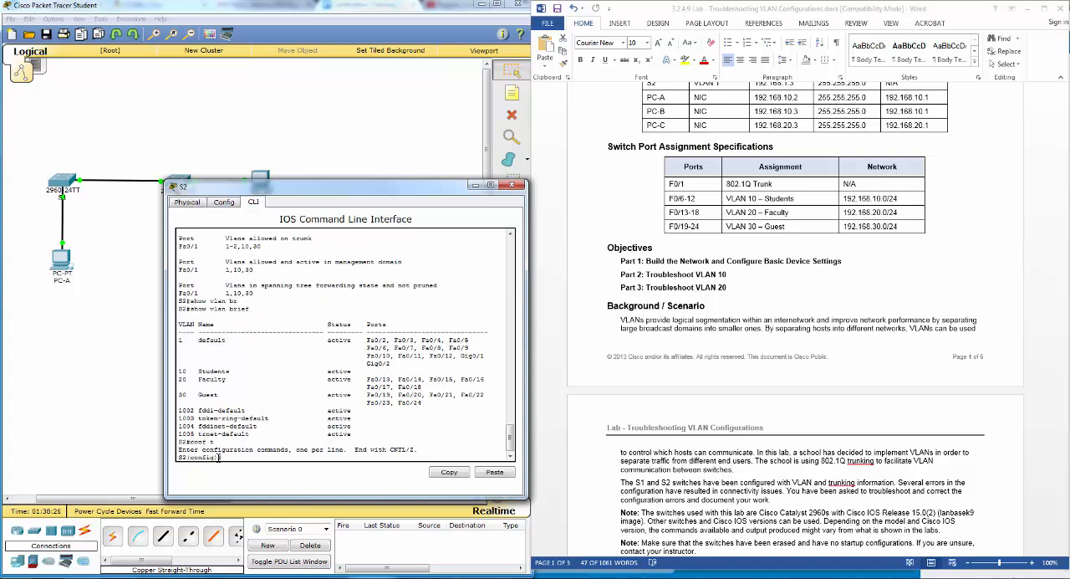
{"action": "type", "text": "int range f0/6 - 12"}
{"action": "key", "text": "Return"}
{"action": "type", "text": "s"}
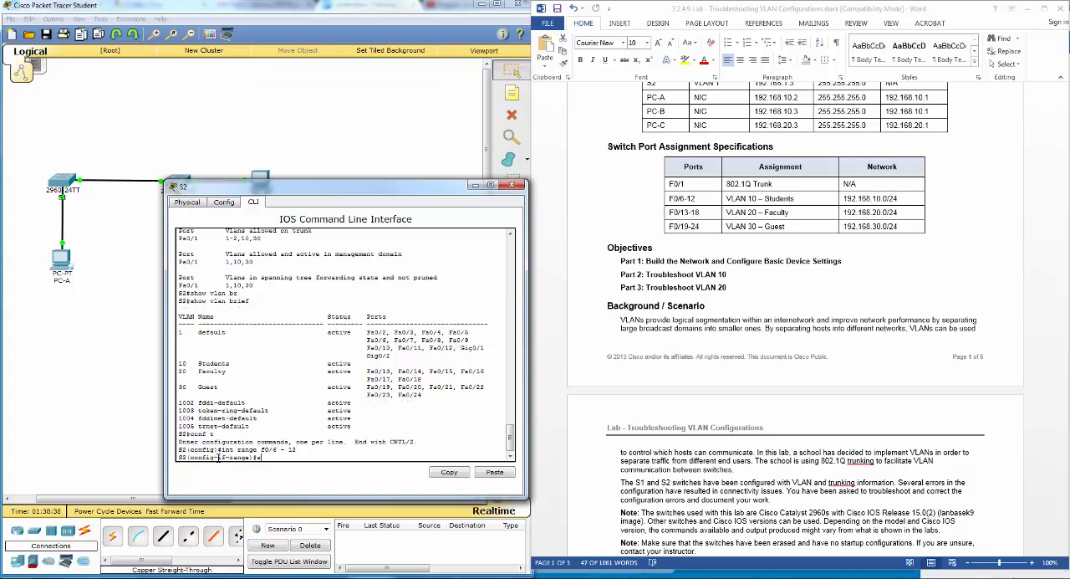
{"action": "type", "text": "witchport acc"}
{"action": "key", "text": "Tab"}
{"action": "type", "text": "vlan"}
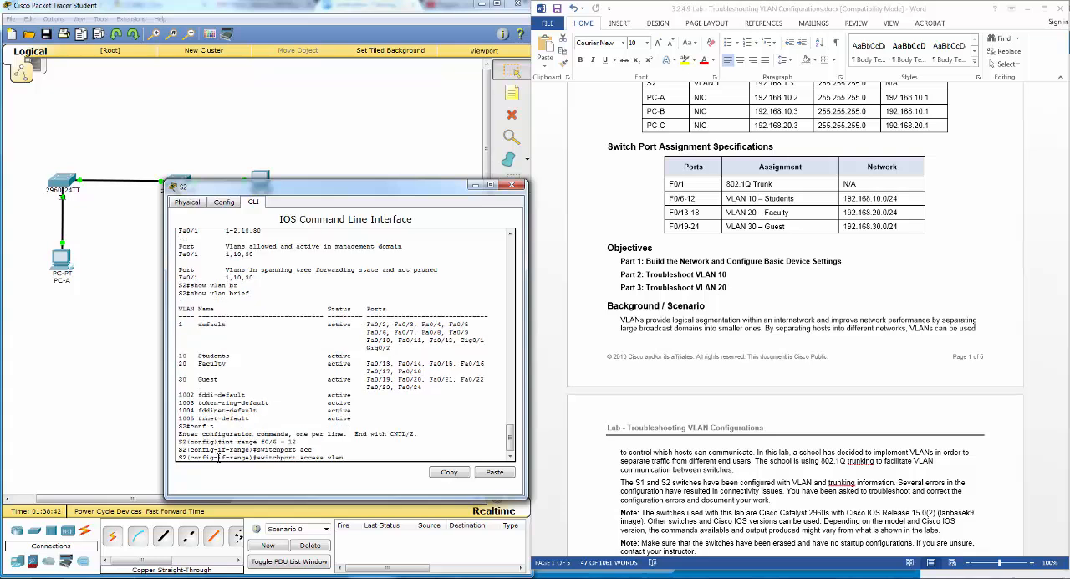
{"action": "type", "text": " 10"}
{"action": "key", "text": "Return"}
- Leave configuration mode on S2 and rerun show vlan brief to verify the ports assigned to VLAN 10 Students
{"action": "type", "text": "end"}
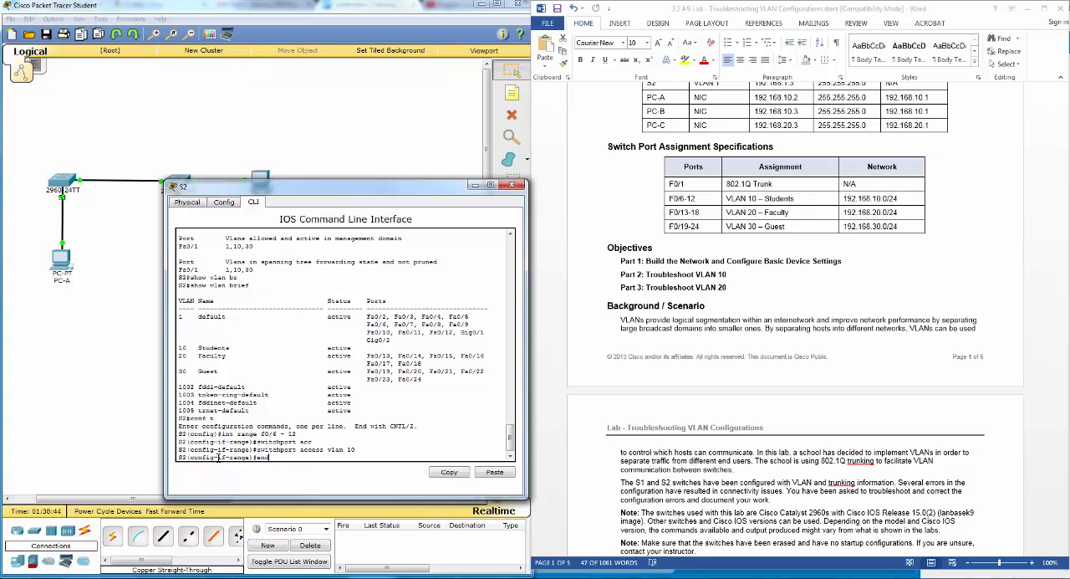
{"action": "key", "text": "Return"}
{"action": "type", "text": "show vlan brief"}
{"action": "key", "text": "Return"}
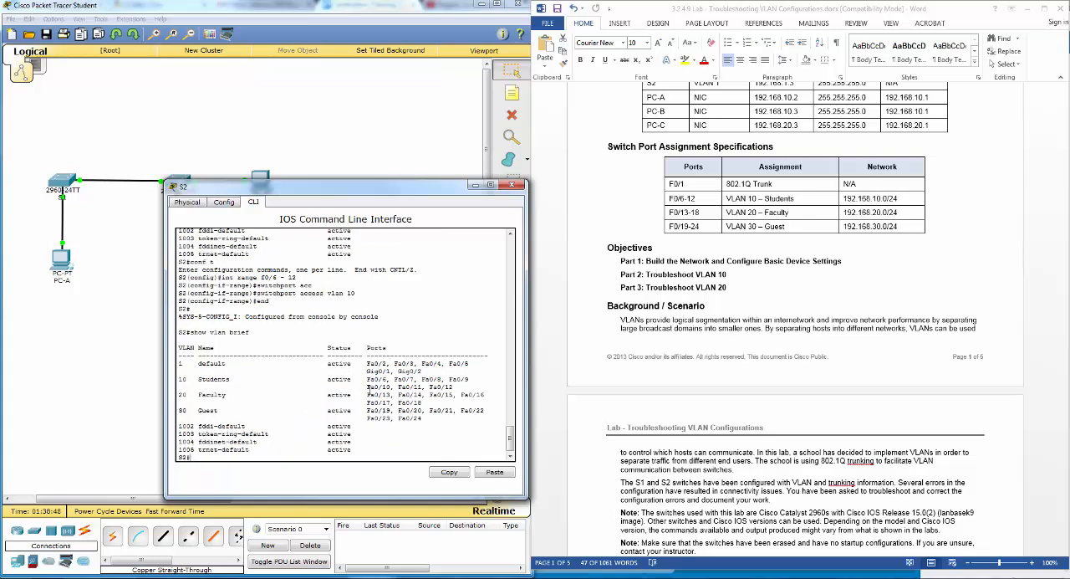
{"action": "left_click_drag", "start_coordinate": [366, 379], "coordinate": [454, 388]}
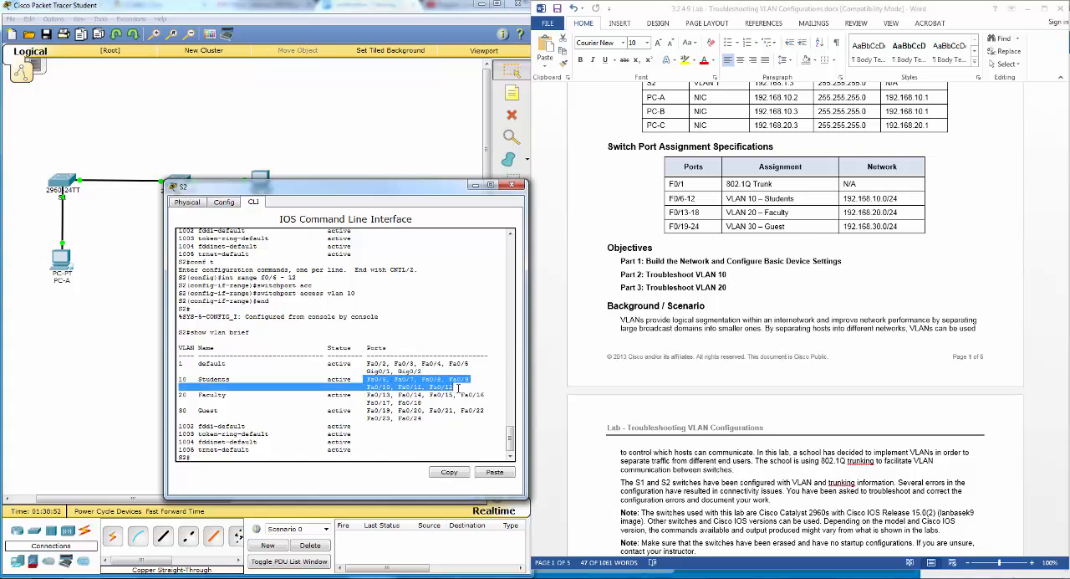
- Review the lab document's Part 3 instructions for troubleshooting VLAN 20 and assigning PC-A to it
{"action": "left_click", "coordinate": [808, 416]}
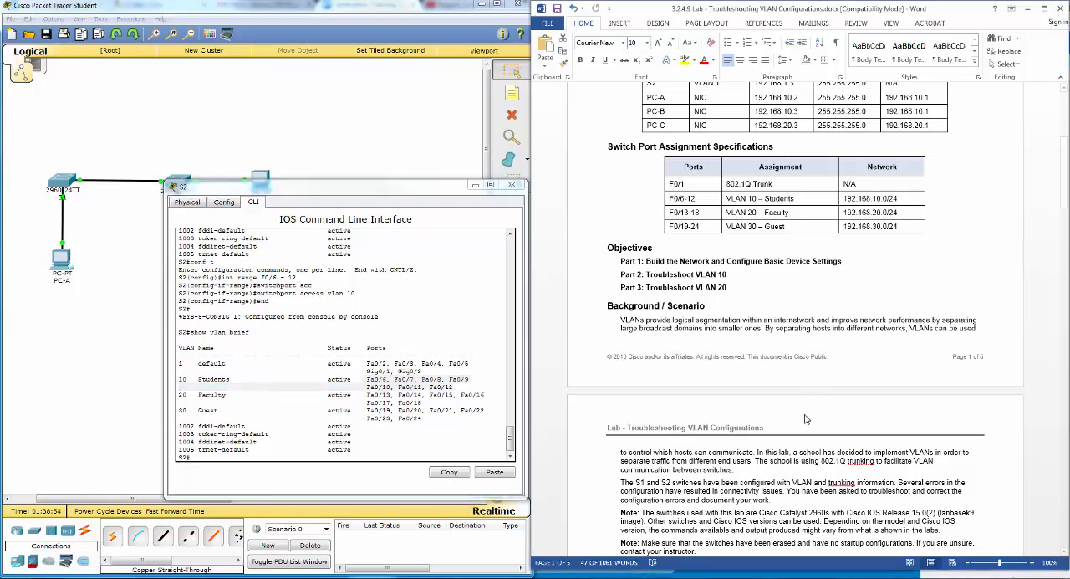
{"action": "scroll", "coordinate": [788, 401], "scroll_direction": "down", "scroll_amount": 3}
{"action": "scroll", "coordinate": [786, 398], "scroll_direction": "down", "scroll_amount": 20}
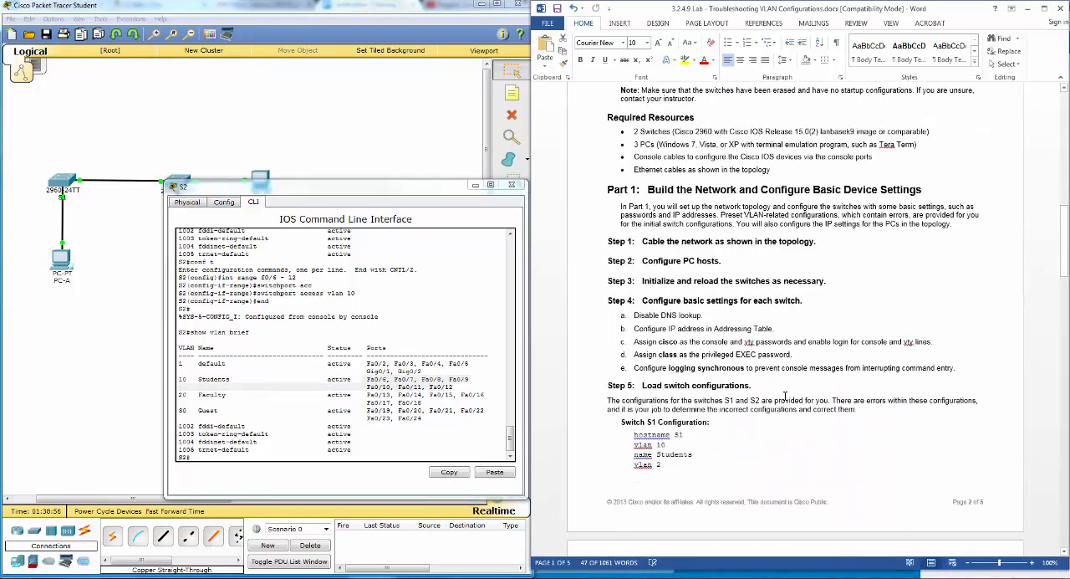
{"action": "scroll", "coordinate": [786, 405], "scroll_direction": "down", "scroll_amount": 8}
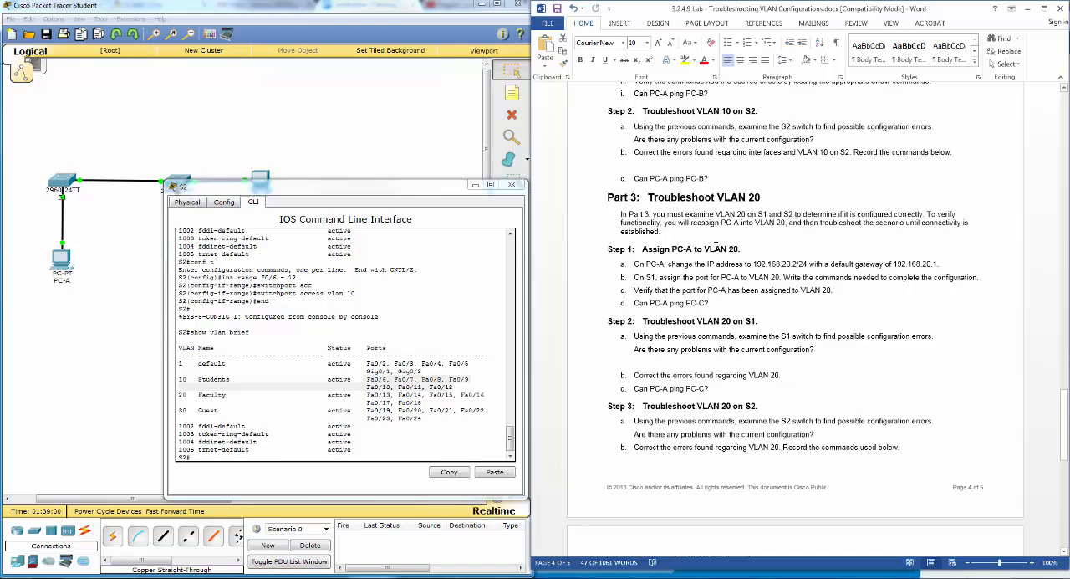
- Put S2's console out of the way and open the Command Prompt on PC-A
{"action": "scroll", "coordinate": [716, 246], "scroll_direction": "up", "scroll_amount": 3}
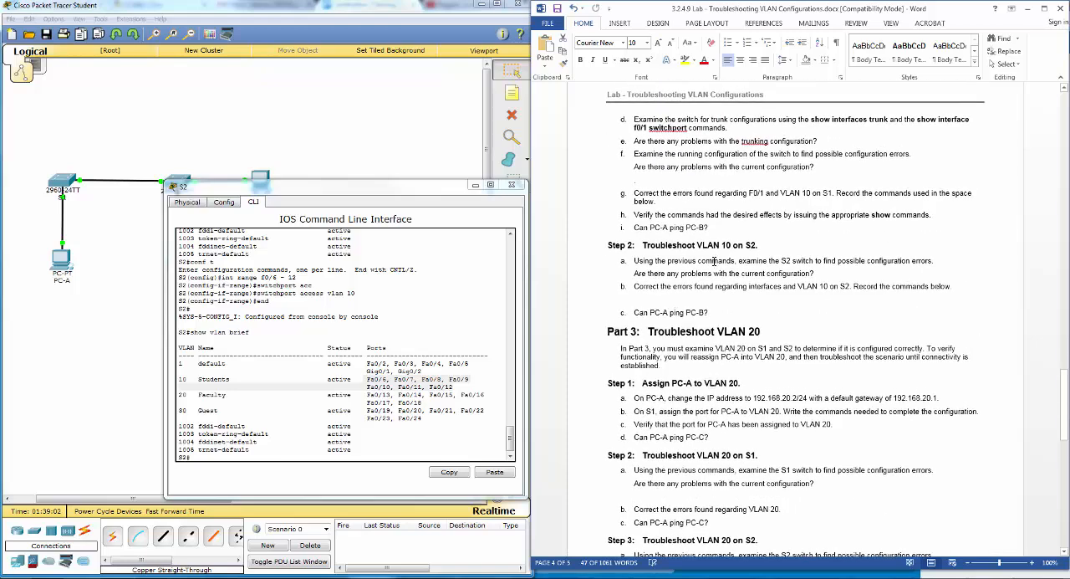
{"action": "scroll", "coordinate": [716, 261], "scroll_direction": "up", "scroll_amount": 1}
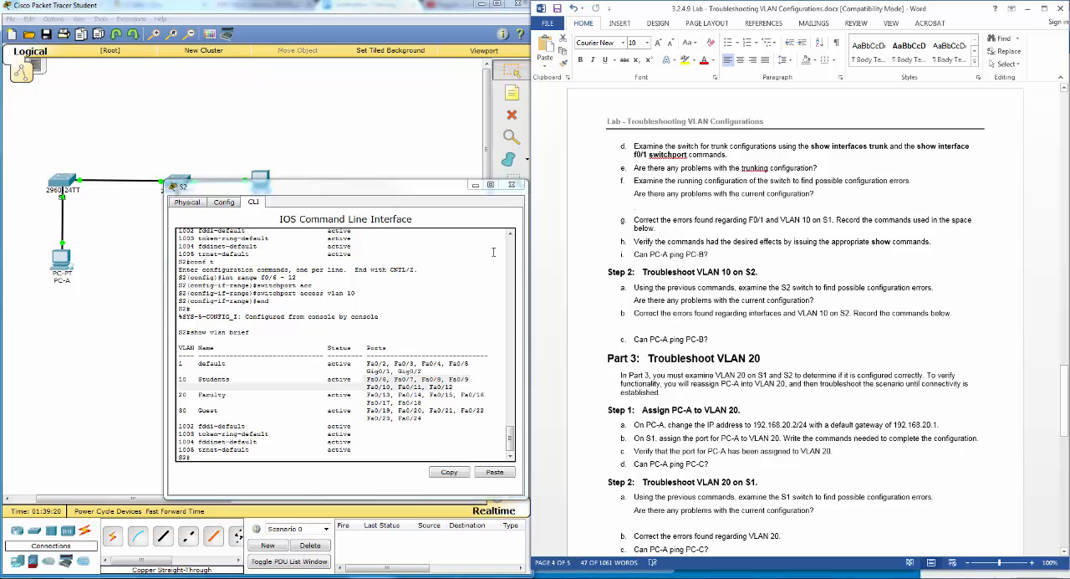
{"action": "left_click", "coordinate": [476, 185]}
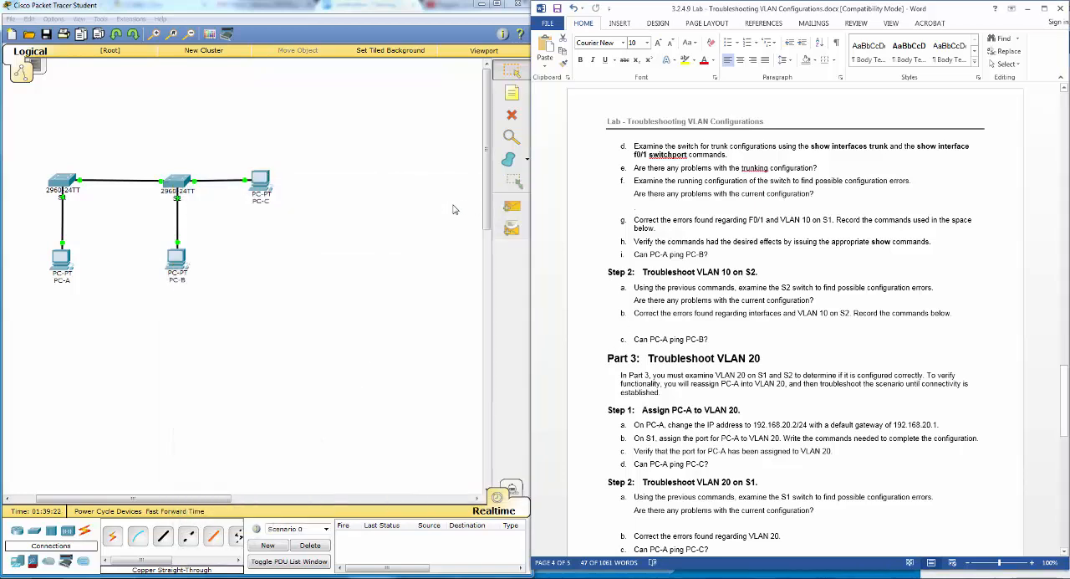
{"action": "left_click", "coordinate": [54, 266]}
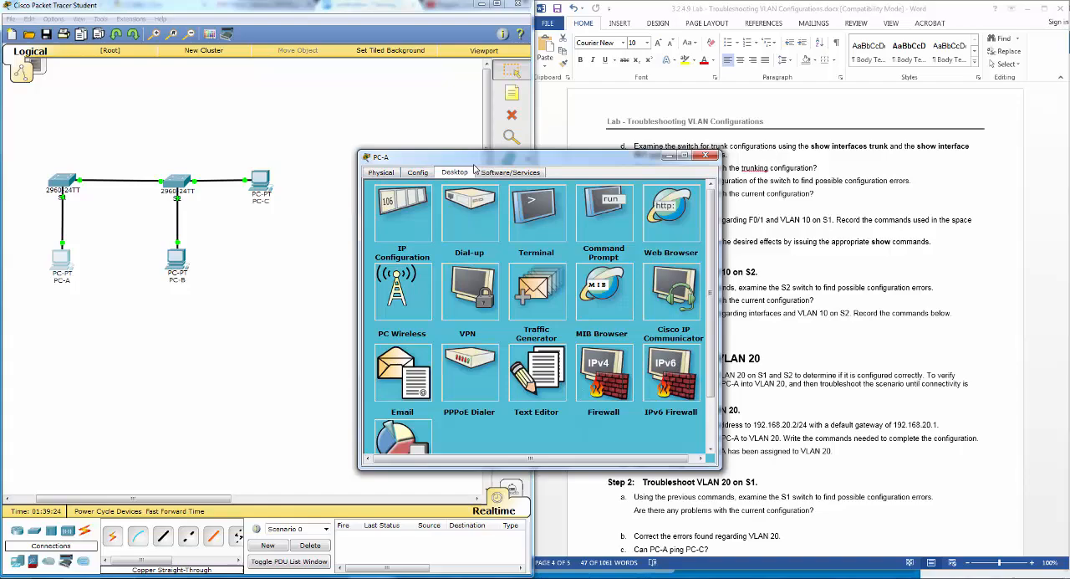
{"action": "left_click_drag", "start_coordinate": [474, 161], "coordinate": [277, 230]}
{"action": "left_click", "coordinate": [407, 277]}
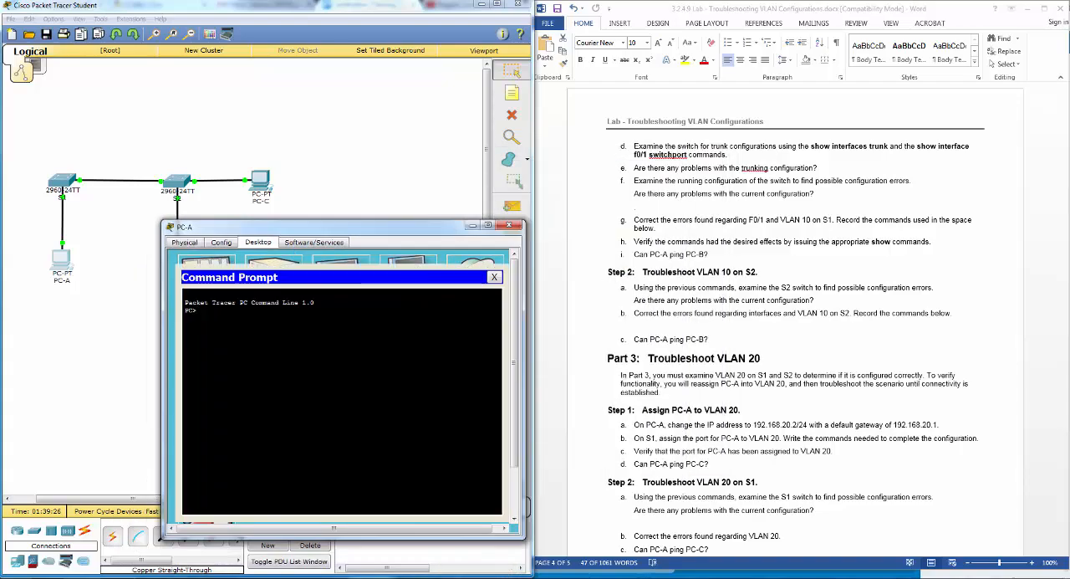
- Look up PC-B's address in the lab's Addressing Table and ping 192.168.10.3 from PC-A's Command Prompt
{"action": "left_click", "coordinate": [871, 298]}
{"action": "scroll", "coordinate": [846, 393], "scroll_direction": "up", "scroll_amount": 12}
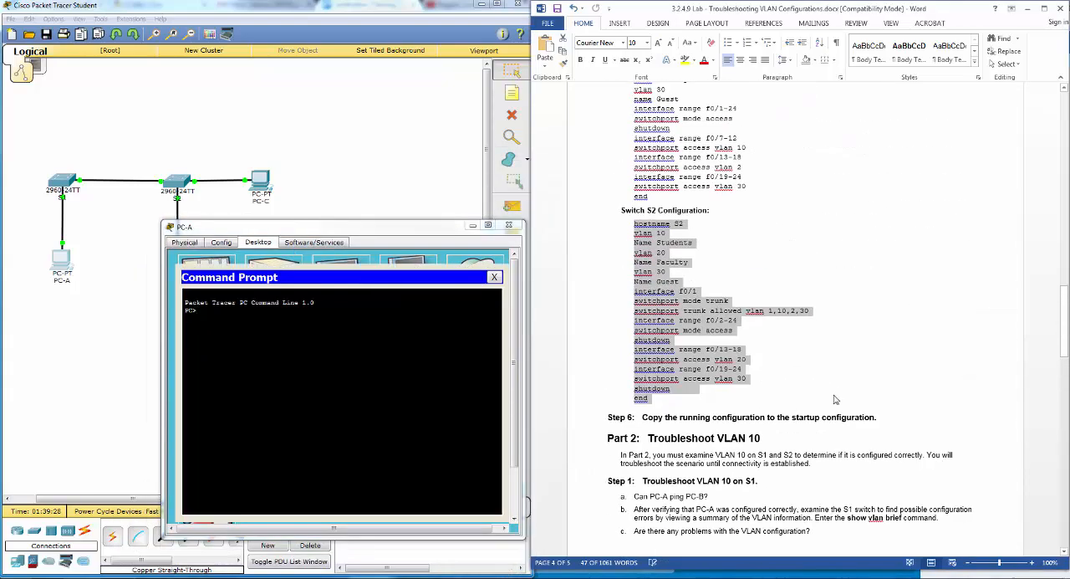
{"action": "scroll", "coordinate": [834, 400], "scroll_direction": "up", "scroll_amount": 20}
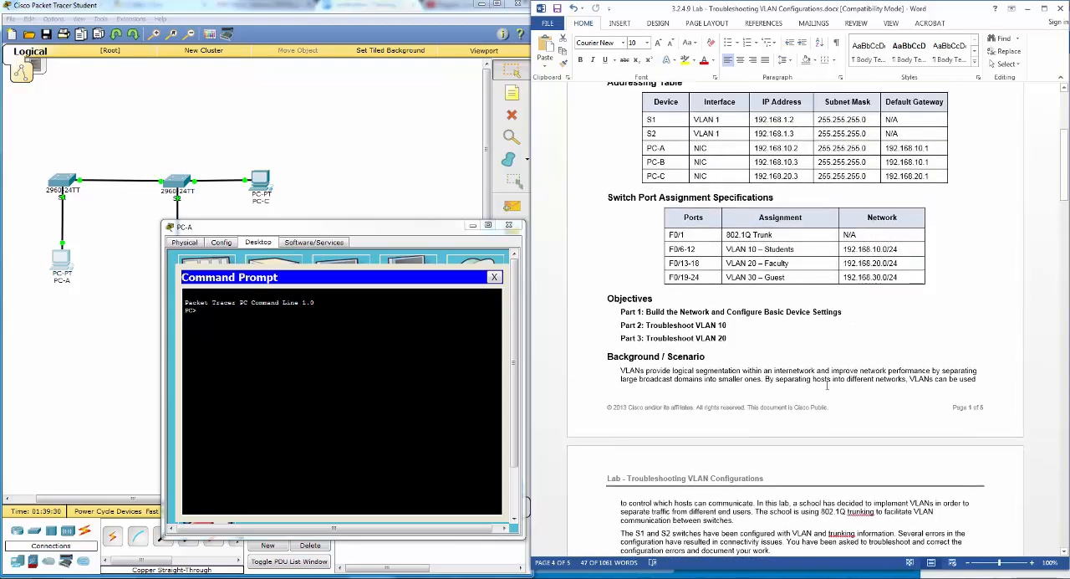
{"action": "left_click", "coordinate": [360, 372]}
{"action": "type", "text": "p"}
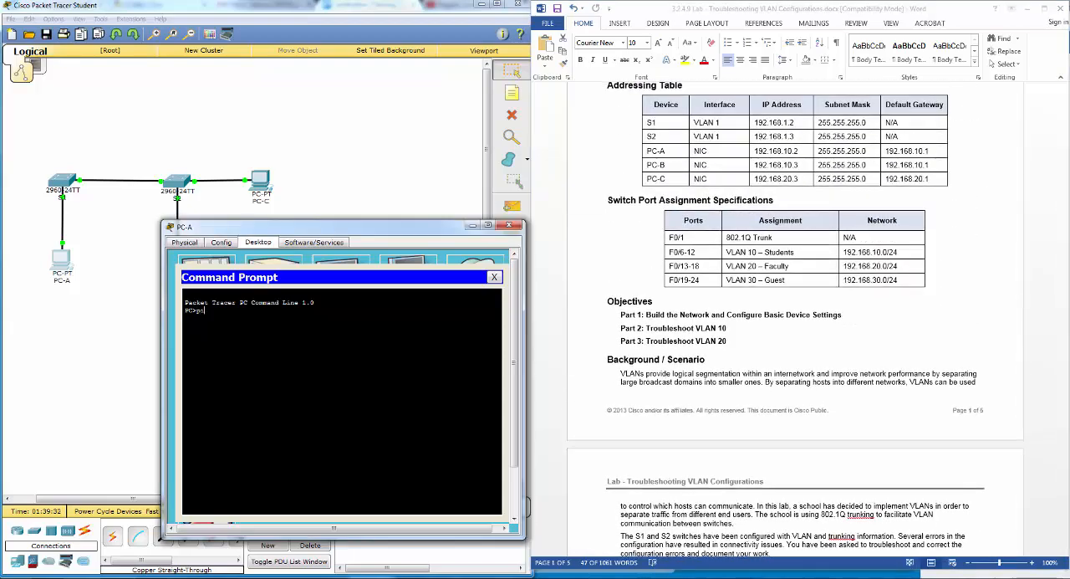
{"action": "type", "text": "ing 192.168.10.3"}
{"action": "key", "text": "Return"}
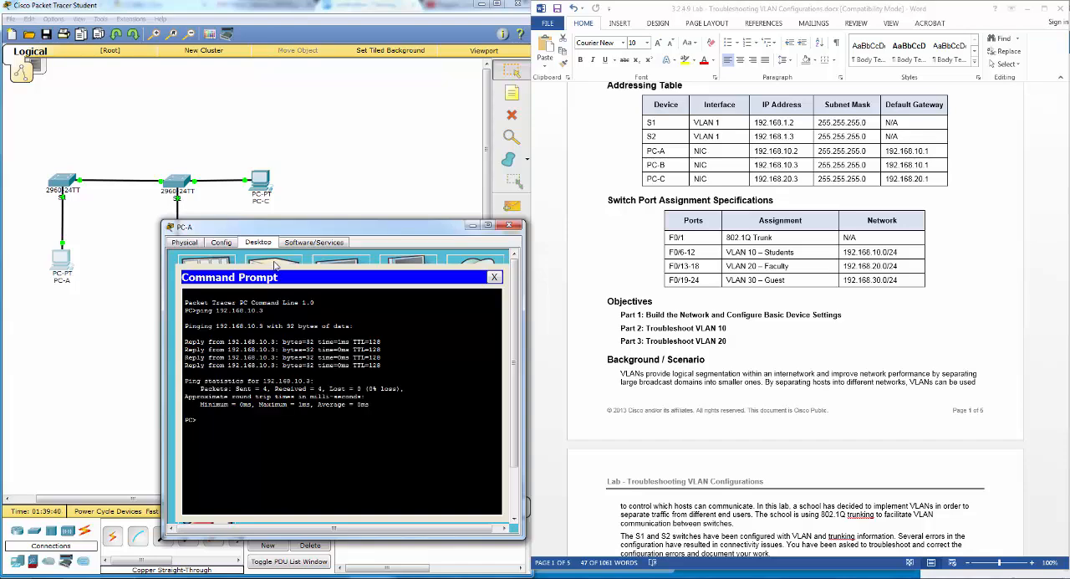
{"action": "left_click", "coordinate": [508, 225]}
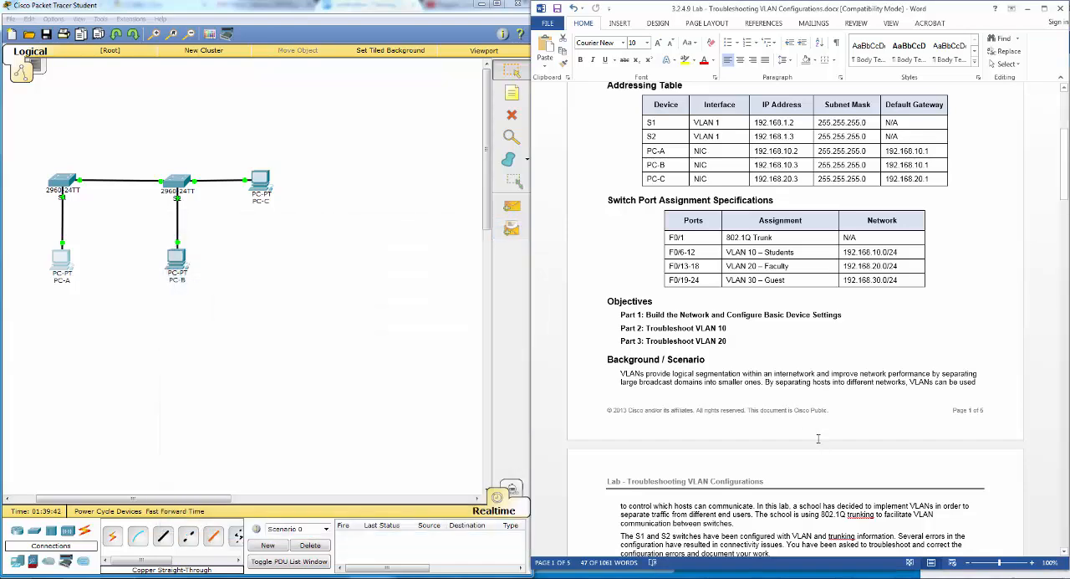
- Find the lab document's Part 3 Step 1 instructions for PC-A and open PC-A's IP Configuration
{"action": "scroll", "coordinate": [818, 433], "scroll_direction": "down", "scroll_amount": 20}
{"action": "scroll", "coordinate": [818, 433], "scroll_direction": "down", "scroll_amount": 20}
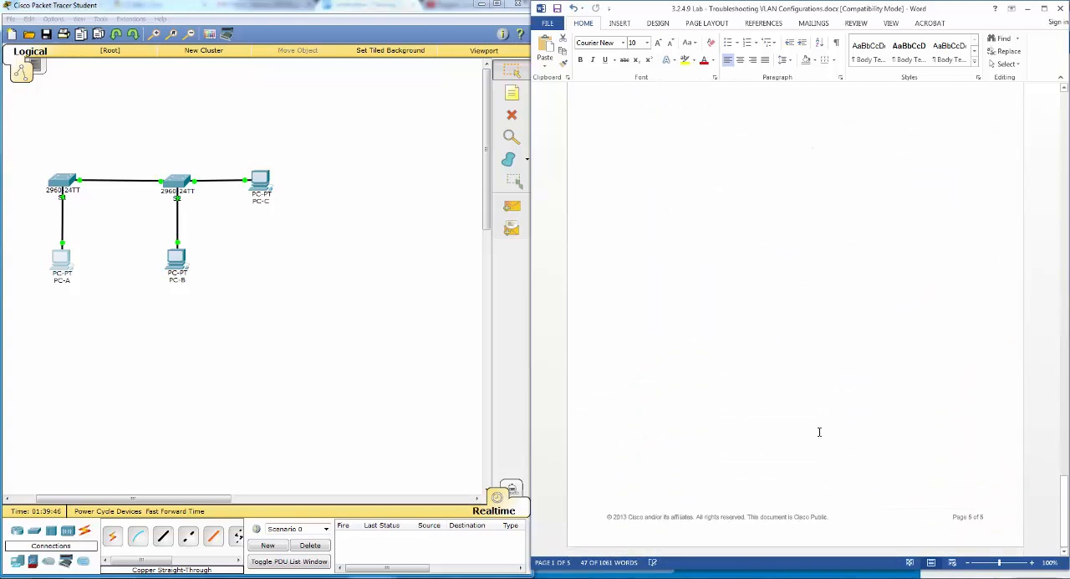
{"action": "scroll", "coordinate": [818, 431], "scroll_direction": "up", "scroll_amount": 15}
{"action": "scroll", "coordinate": [819, 434], "scroll_direction": "up", "scroll_amount": 1}
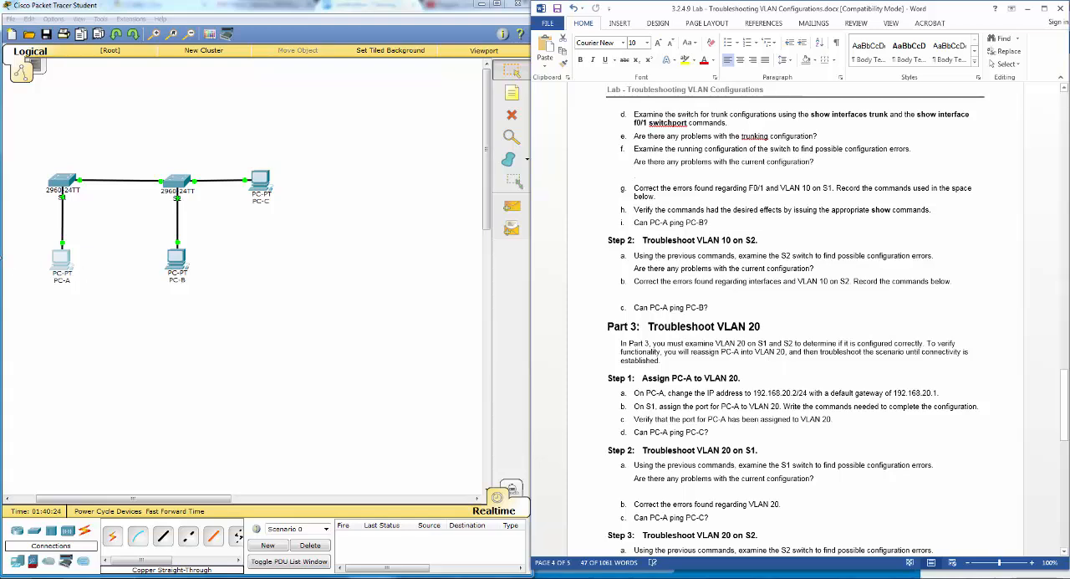
{"action": "left_click", "coordinate": [56, 272]}
{"action": "left_click_drag", "start_coordinate": [440, 166], "coordinate": [231, 263]}
{"action": "left_click", "coordinate": [211, 303]}
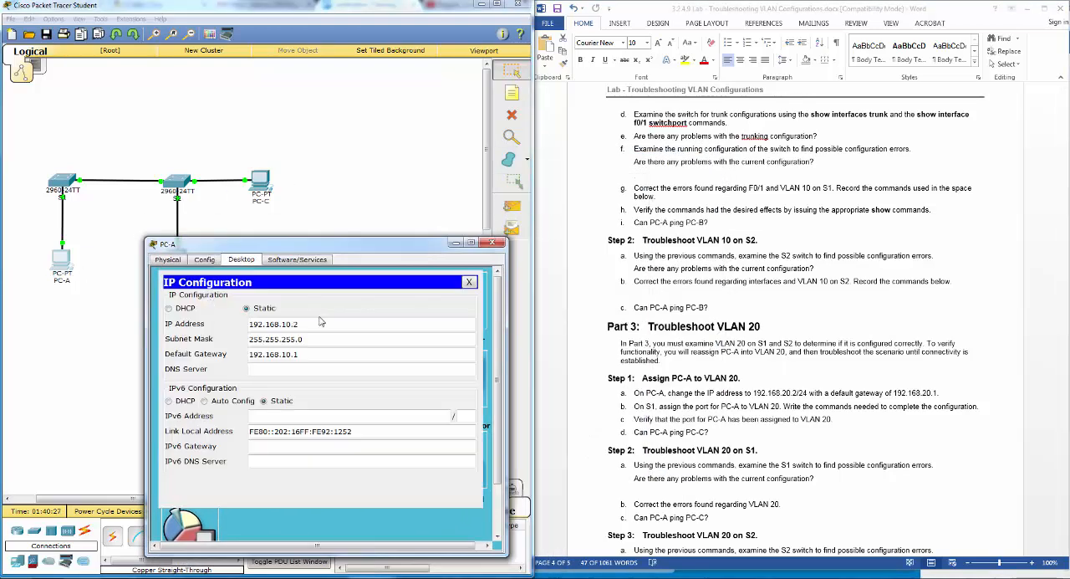
{"action": "left_click", "coordinate": [642, 405]}
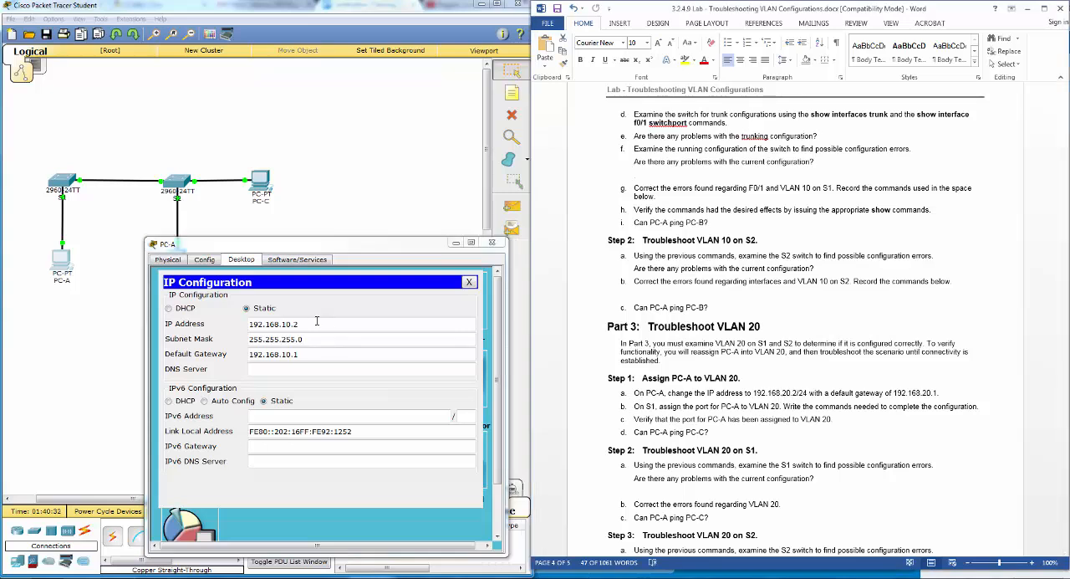
- Set PC-A's IP address to 192.168.20.2 and its default gateway to 192.168.20.1, then close its window
{"action": "left_click", "coordinate": [286, 325]}
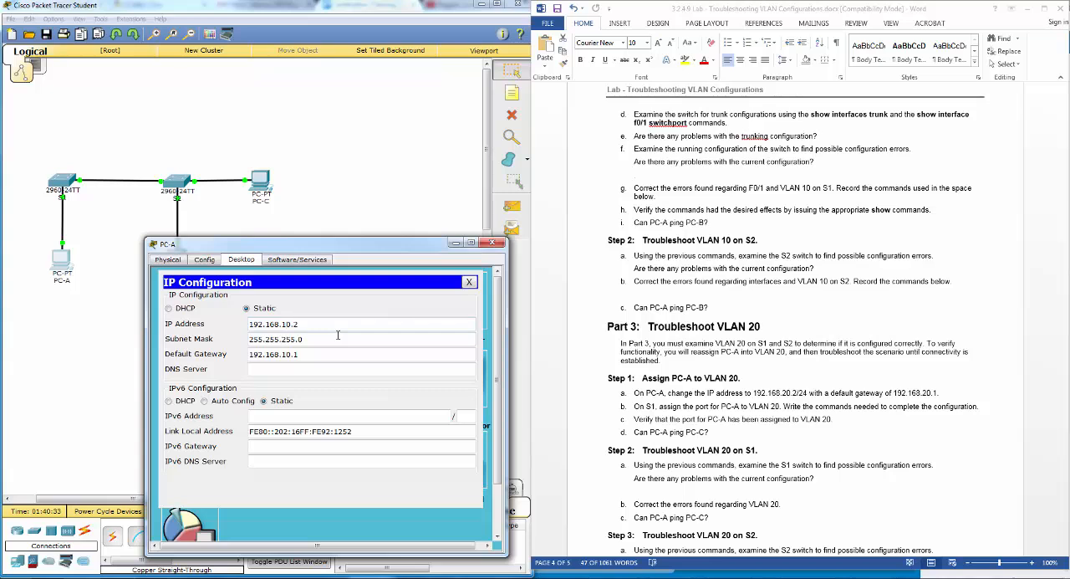
{"action": "key", "text": "BackSpace"}
{"action": "type", "text": "2"}
{"action": "key", "text": "BackSpace"}
{"action": "type", "text": "2"}
{"action": "left_click", "coordinate": [491, 242]}
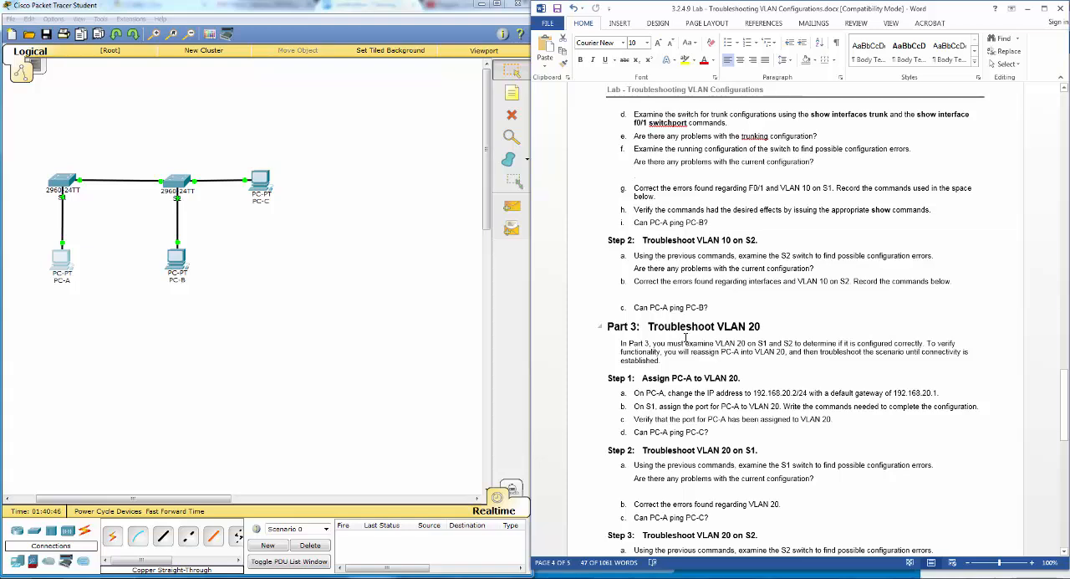
- Reopen PC-A's Command Prompt and look up PC-C's IP address in the lab's Addressing Table
{"action": "left_click", "coordinate": [63, 255]}
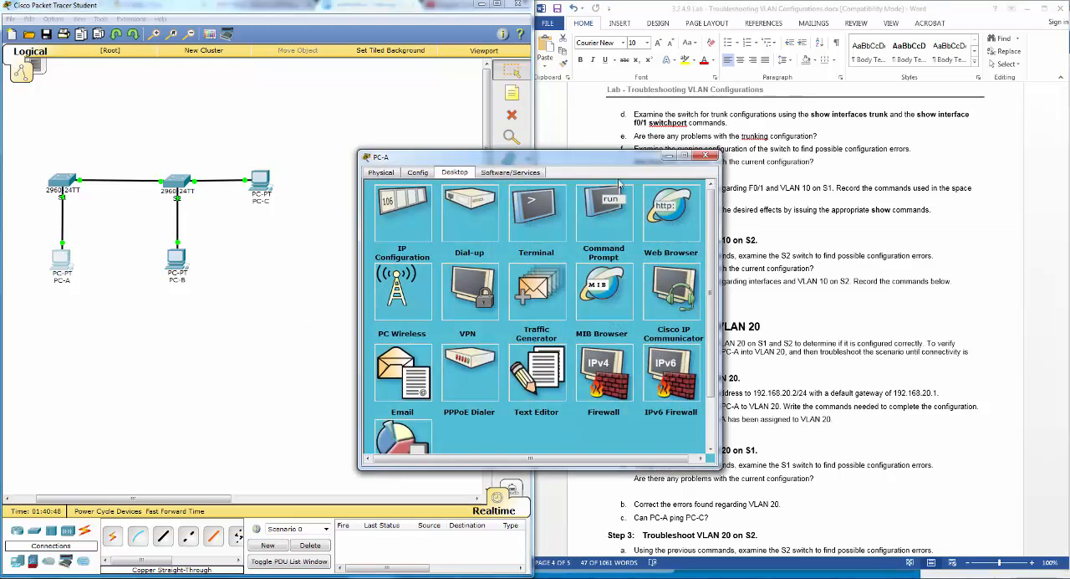
{"action": "left_click_drag", "start_coordinate": [604, 159], "coordinate": [585, 170]}
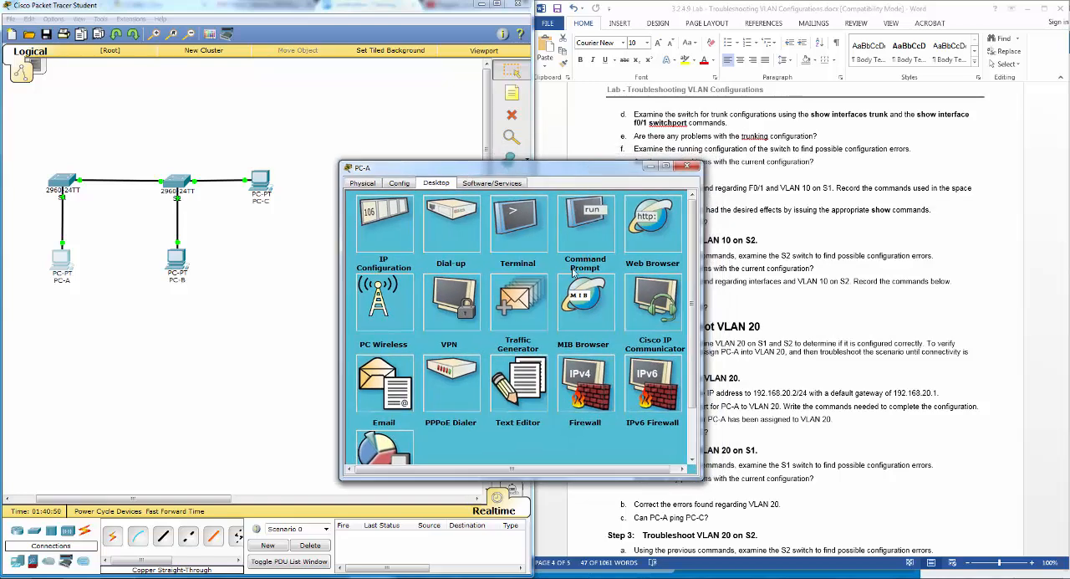
{"action": "left_click", "coordinate": [593, 242]}
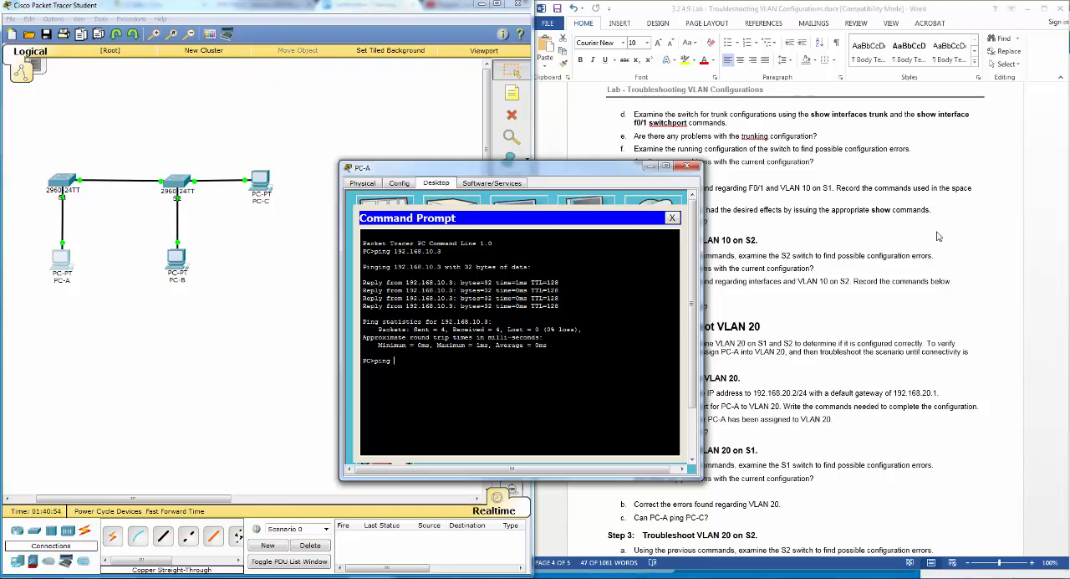
{"action": "left_click", "coordinate": [964, 366]}
{"action": "scroll", "coordinate": [964, 366], "scroll_direction": "up", "scroll_amount": 10}
{"action": "scroll", "coordinate": [965, 366], "scroll_direction": "up", "scroll_amount": 20}
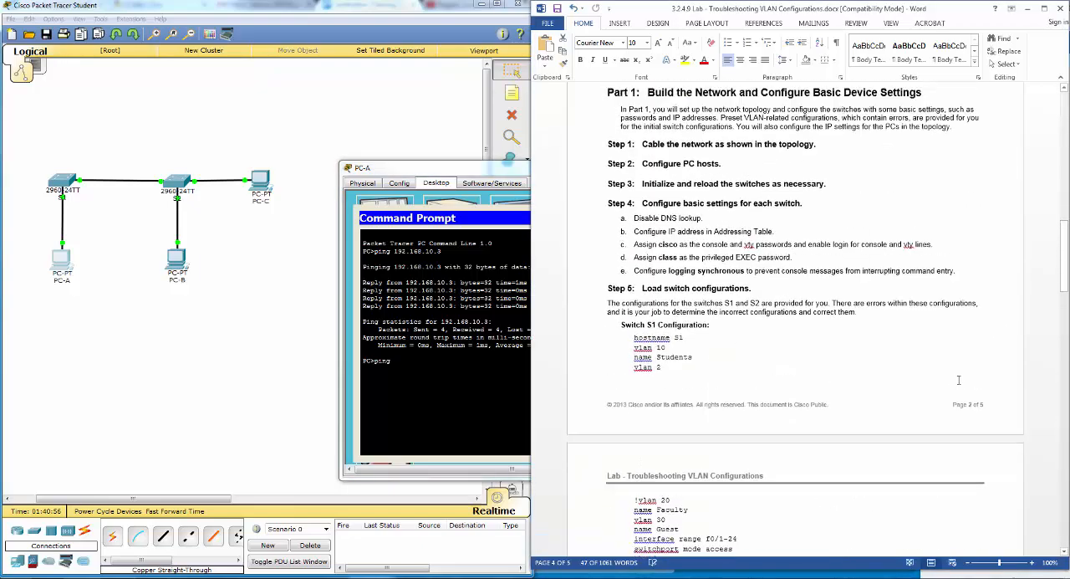
{"action": "scroll", "coordinate": [958, 384], "scroll_direction": "down", "scroll_amount": 1}
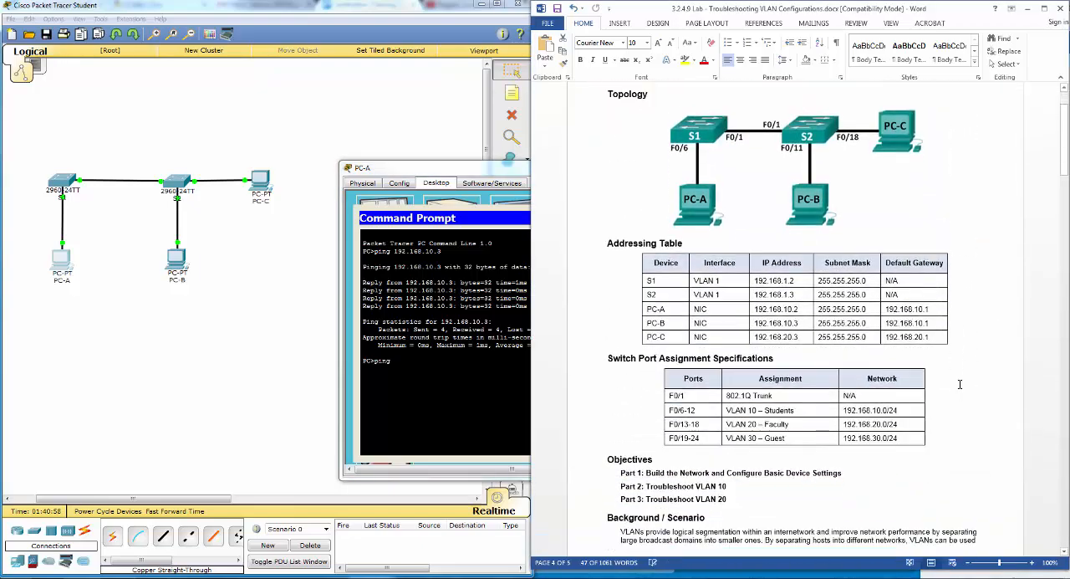
- Ping PC-C at 192.168.20.3 from PC-A's Command Prompt
{"action": "left_click", "coordinate": [473, 353]}
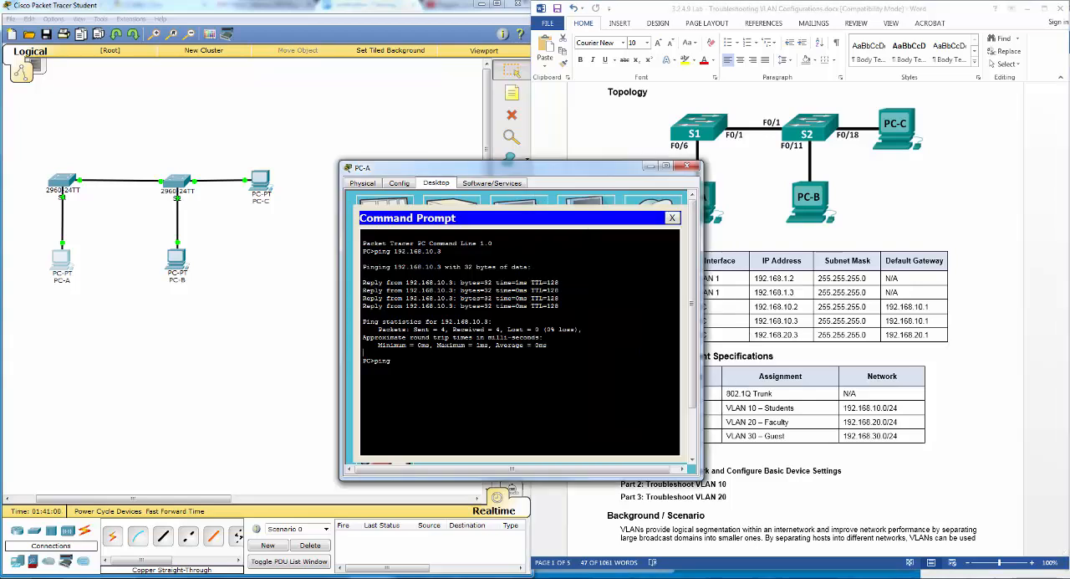
{"action": "type", "text": "ping 192.168.20.3"}
{"action": "key", "text": "Return"}
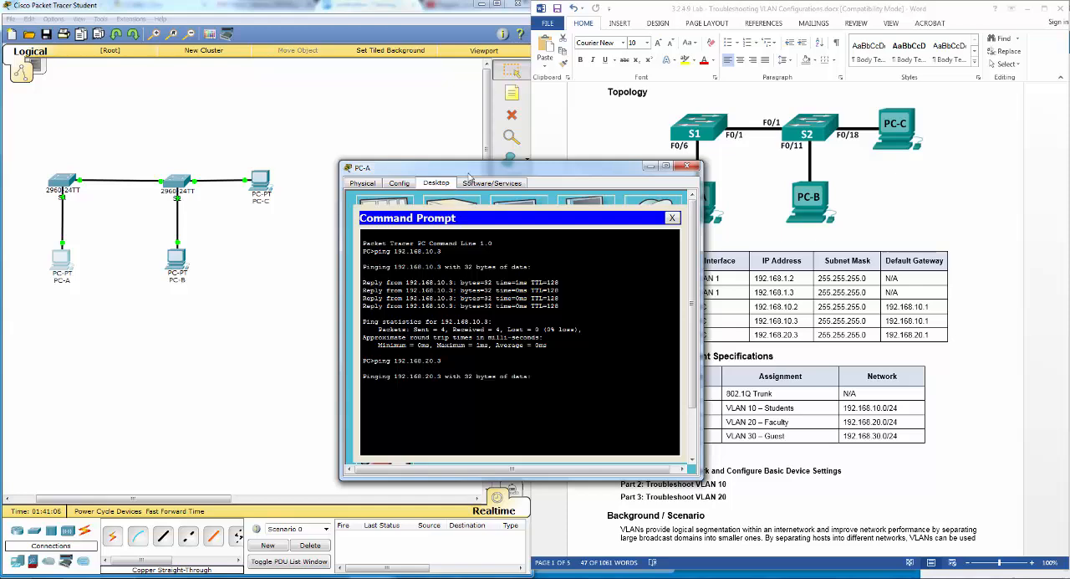
{"action": "left_click_drag", "start_coordinate": [471, 172], "coordinate": [373, 224]}
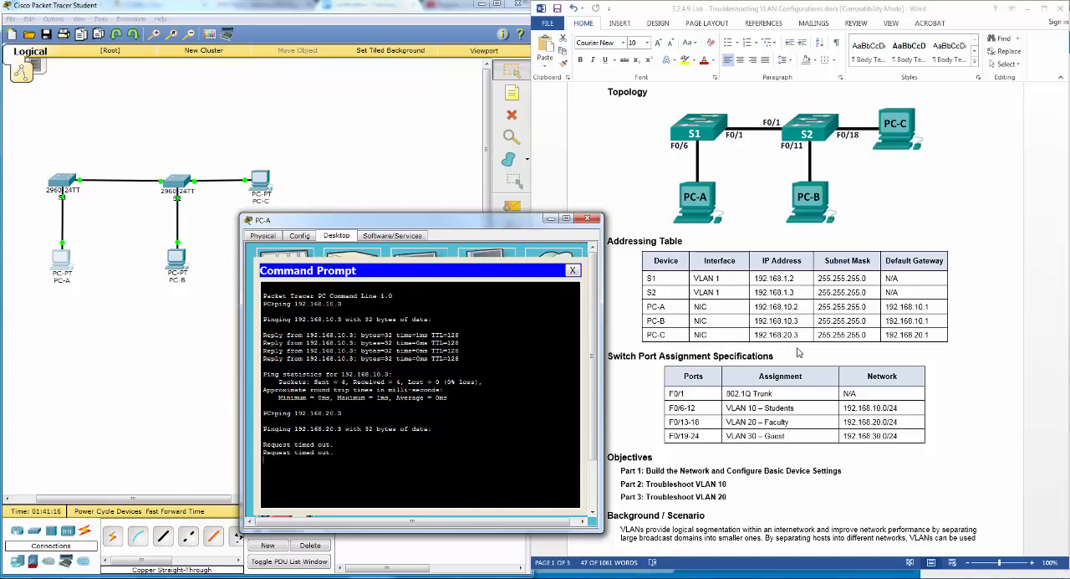
- Review the Part 3 steps in the lab document and close the PC-A and S2 windows
{"action": "left_click", "coordinate": [997, 462]}
{"action": "scroll", "coordinate": [997, 463], "scroll_direction": "down", "scroll_amount": 20}
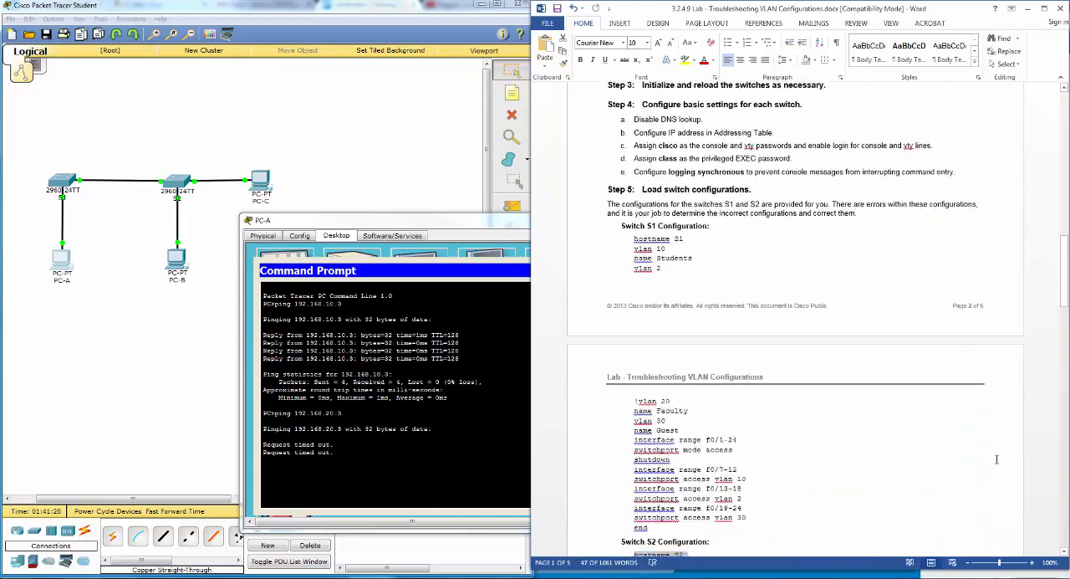
{"action": "scroll", "coordinate": [996, 460], "scroll_direction": "down", "scroll_amount": 20}
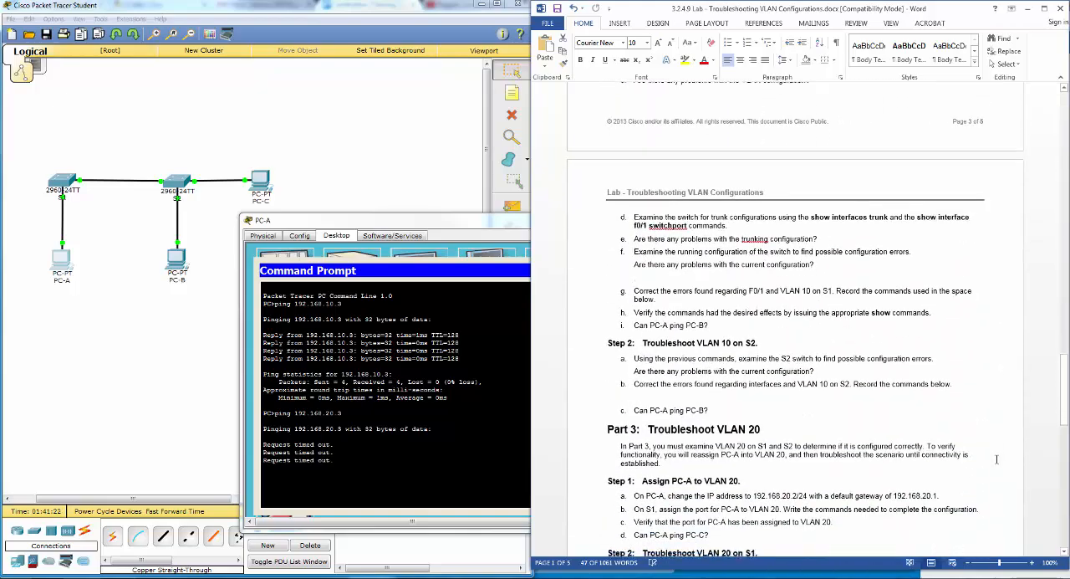
{"action": "scroll", "coordinate": [996, 459], "scroll_direction": "down", "scroll_amount": 3}
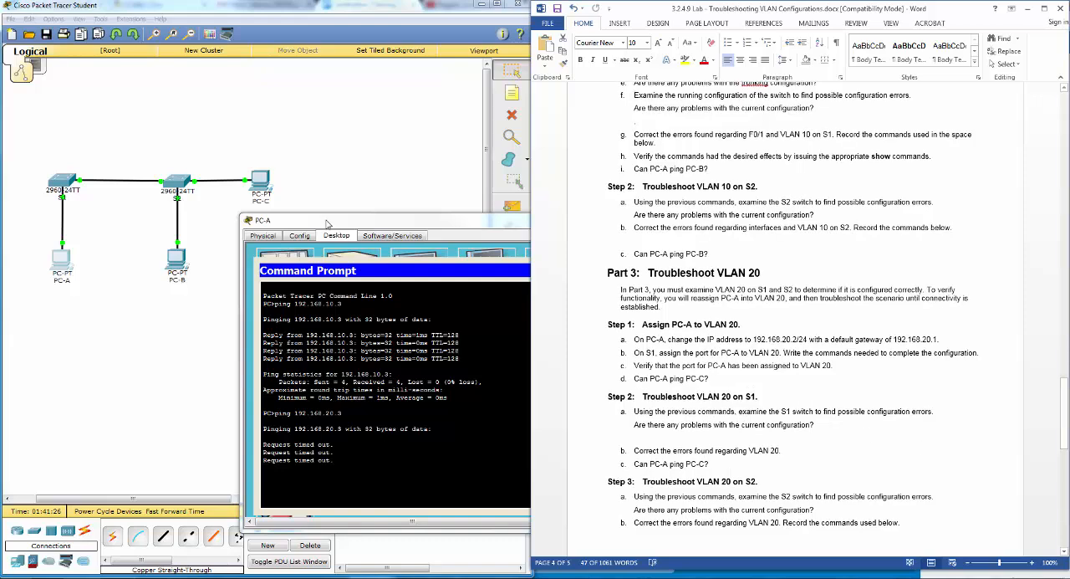
{"action": "left_click_drag", "start_coordinate": [327, 222], "coordinate": [248, 215]}
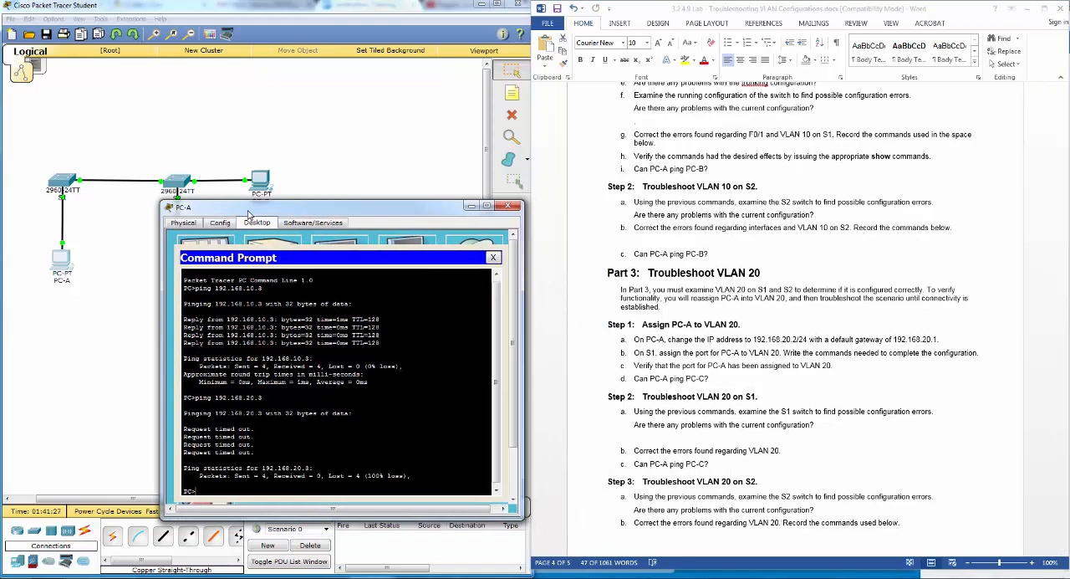
{"action": "left_click", "coordinate": [508, 206]}
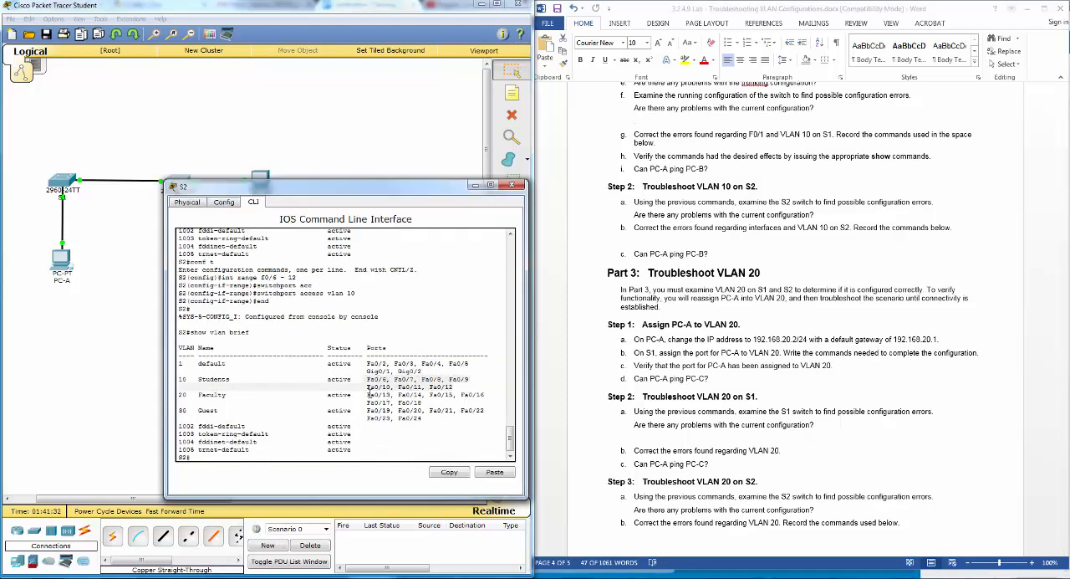
{"action": "left_click_drag", "start_coordinate": [368, 194], "coordinate": [411, 237]}
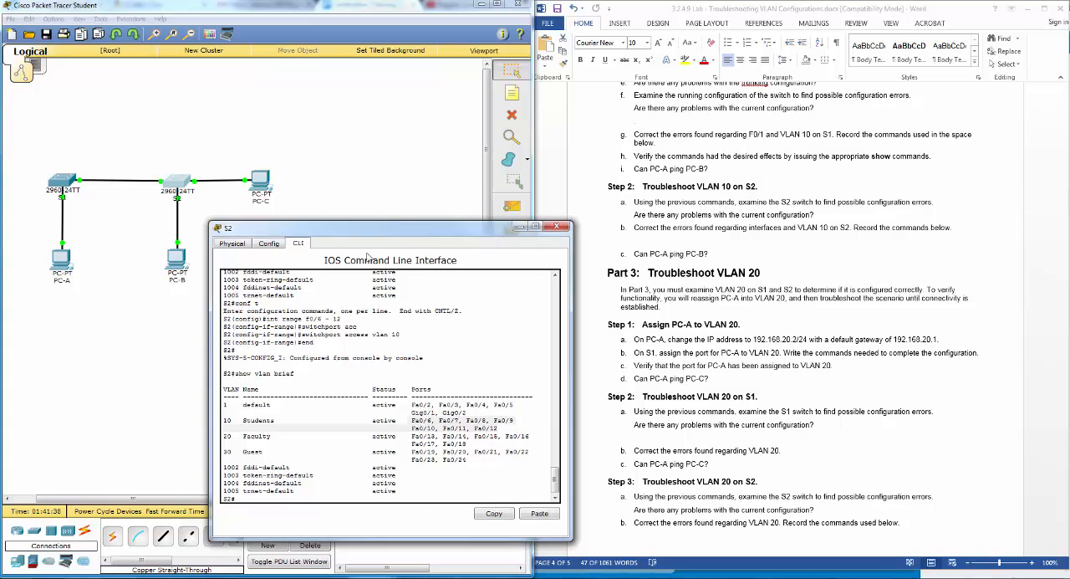
{"action": "left_click", "coordinate": [556, 228]}
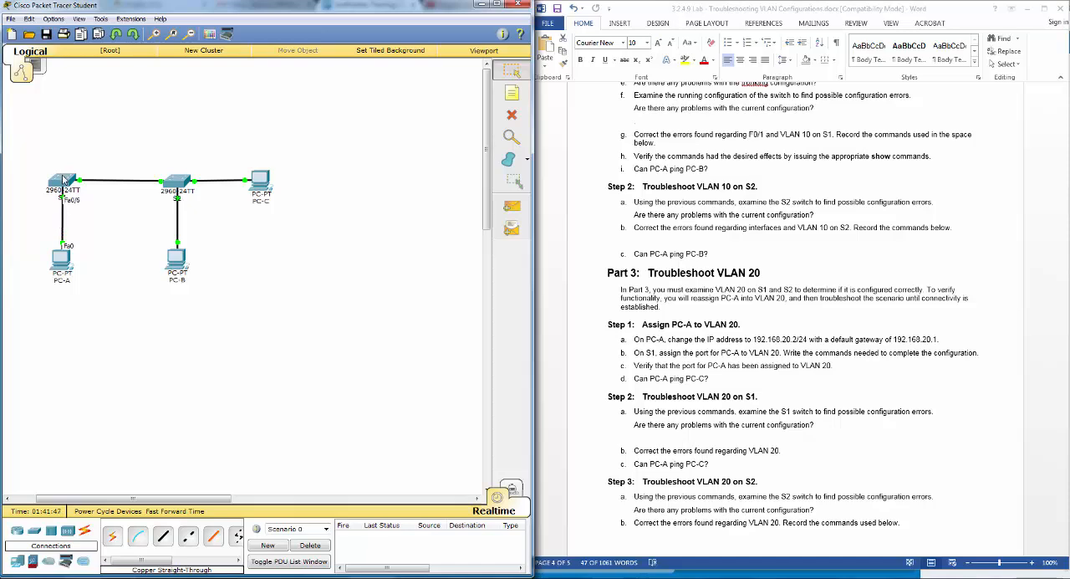
- On switch S1, assign interface F0/6 to access VLAN 20, end configuration mode and close the S1 window
{"action": "left_click", "coordinate": [63, 179]}
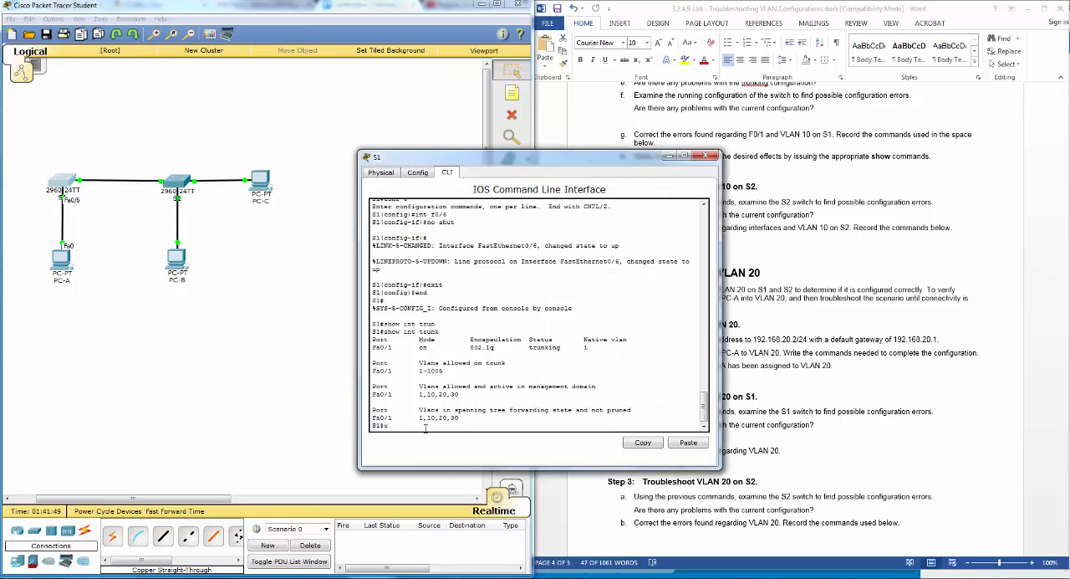
{"action": "type", "text": "conf t"}
{"action": "key", "text": "Return"}
{"action": "type", "text": "int"}
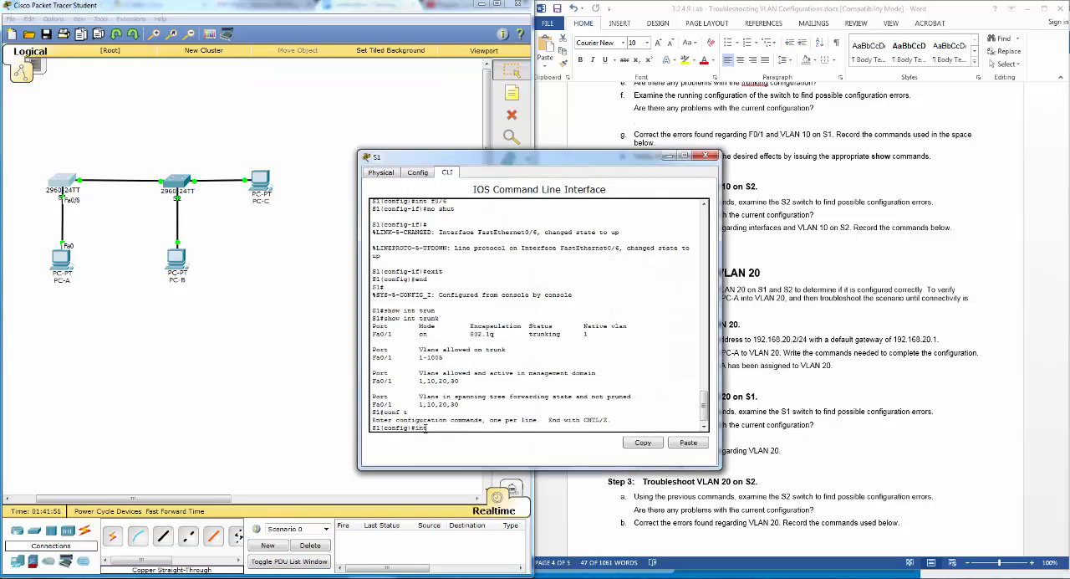
{"action": "type", "text": " f0/6"}
{"action": "key", "text": "Return"}
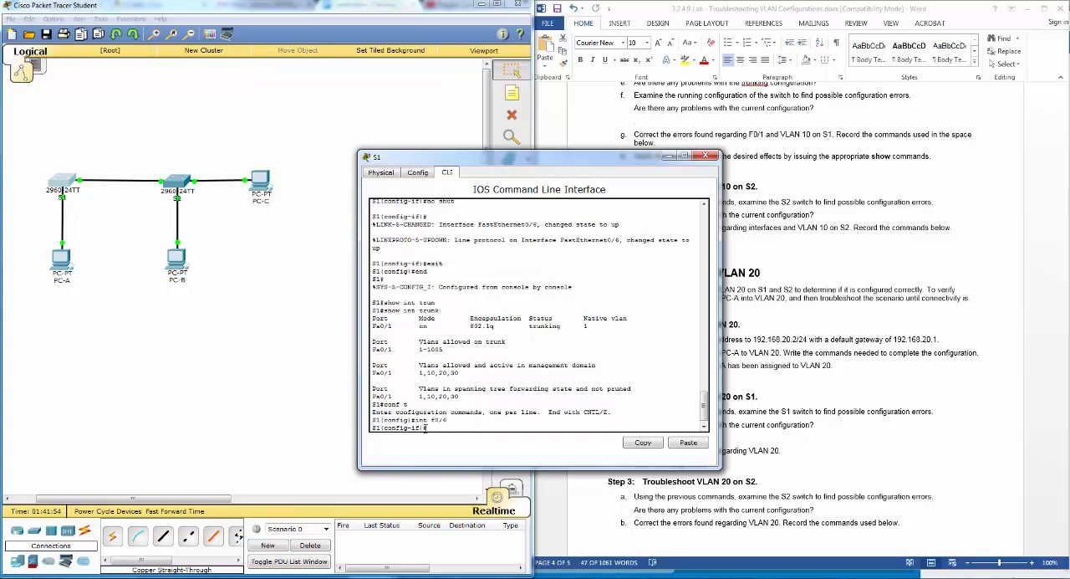
{"action": "type", "text": "switch"}
{"action": "key", "text": "Tab"}
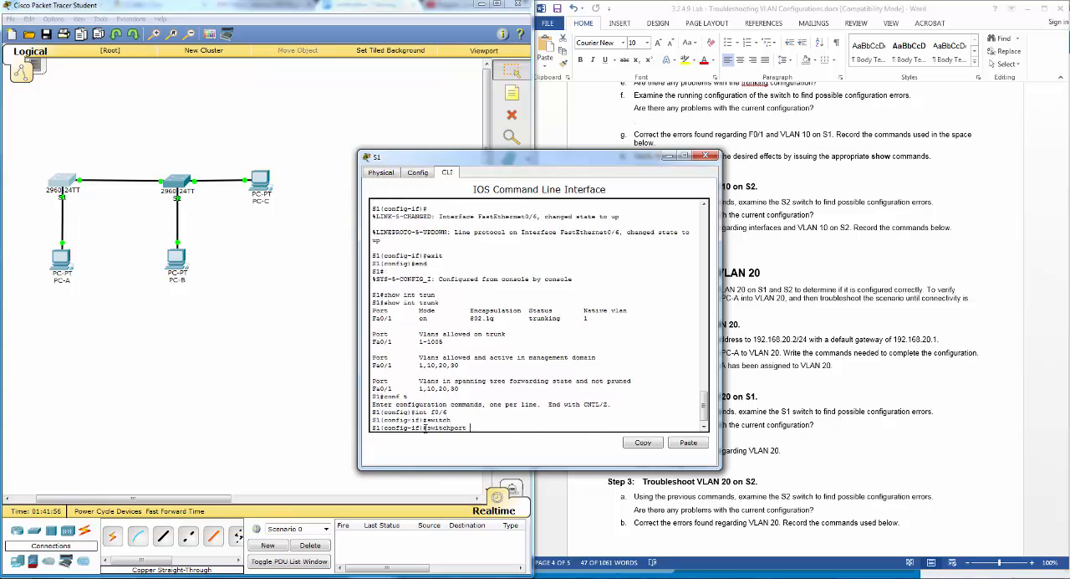
{"action": "type", "text": "acc"}
{"action": "key", "text": "Tab"}
{"action": "type", "text": "vlan"}
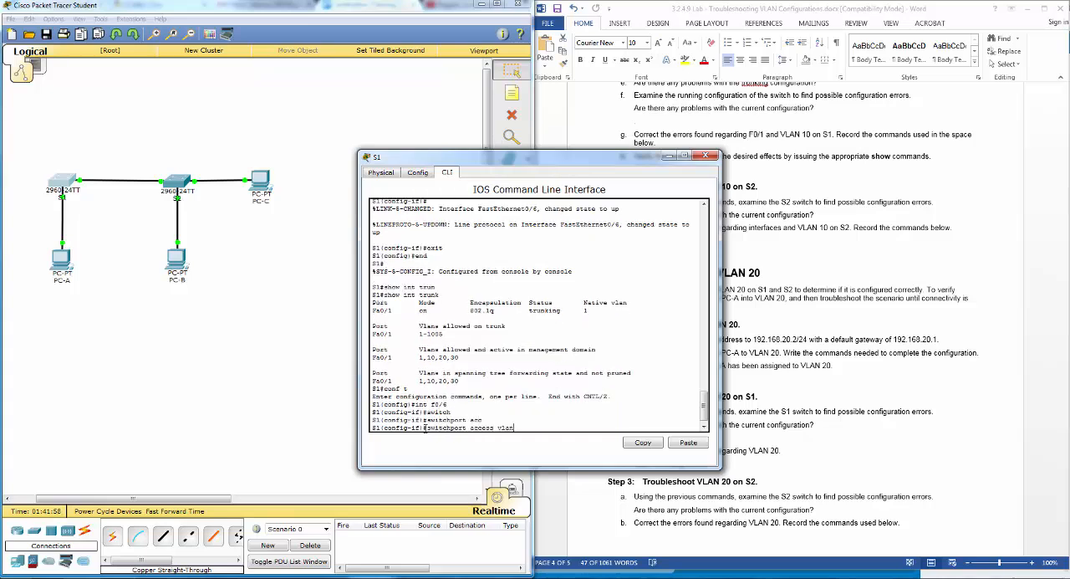
{"action": "type", "text": " 20"}
{"action": "key", "text": "Return"}
{"action": "type", "text": "end"}
{"action": "key", "text": "Return"}
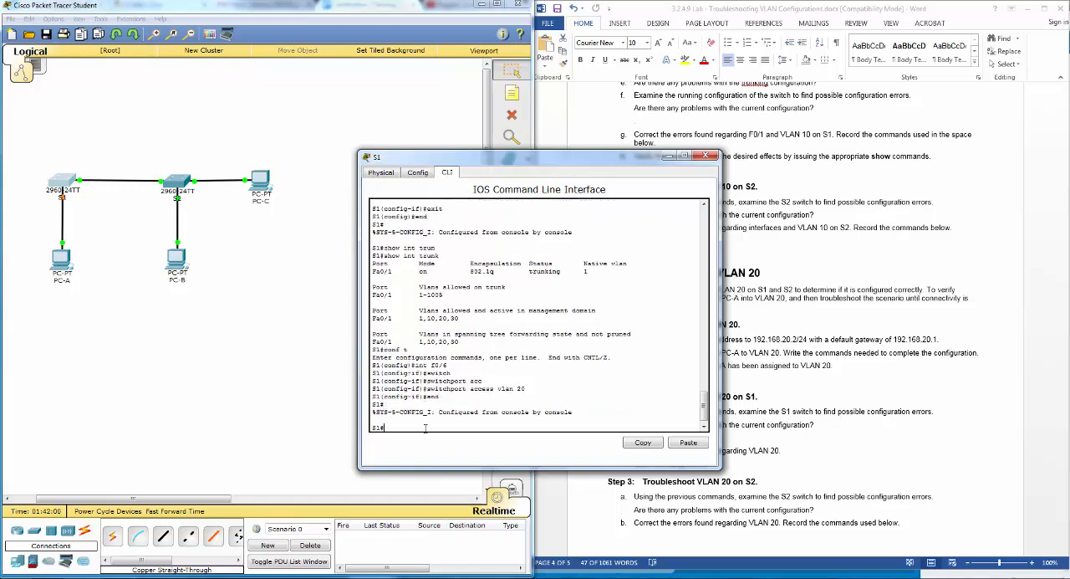
{"action": "left_click", "coordinate": [707, 156]}
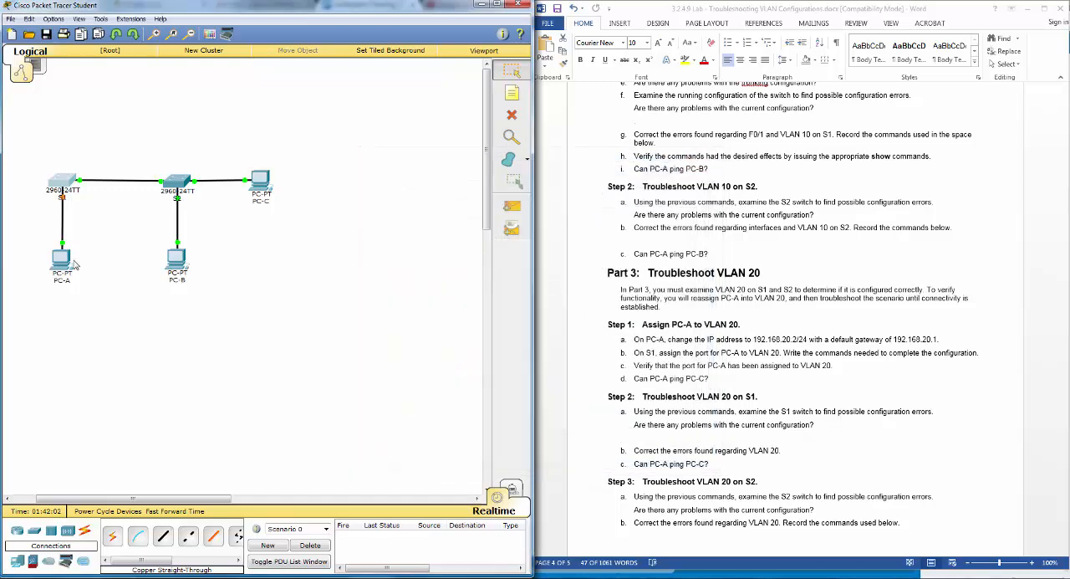
- Repeat the ping to PC-C at 192.168.20.3 from PC-A's Command Prompt, then close the PC-A window
{"action": "left_click", "coordinate": [62, 260]}
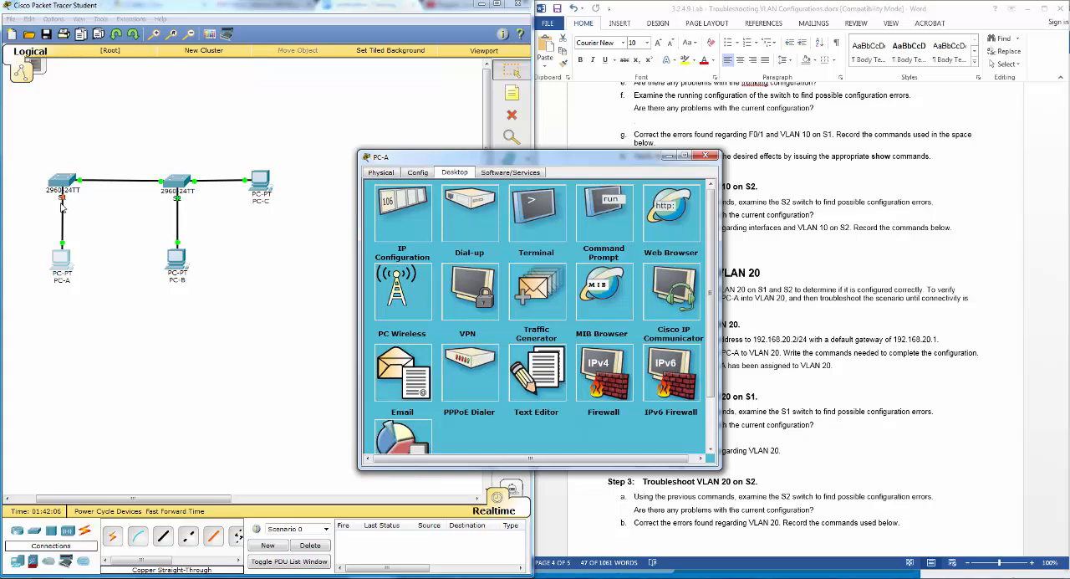
{"action": "left_click", "coordinate": [597, 219]}
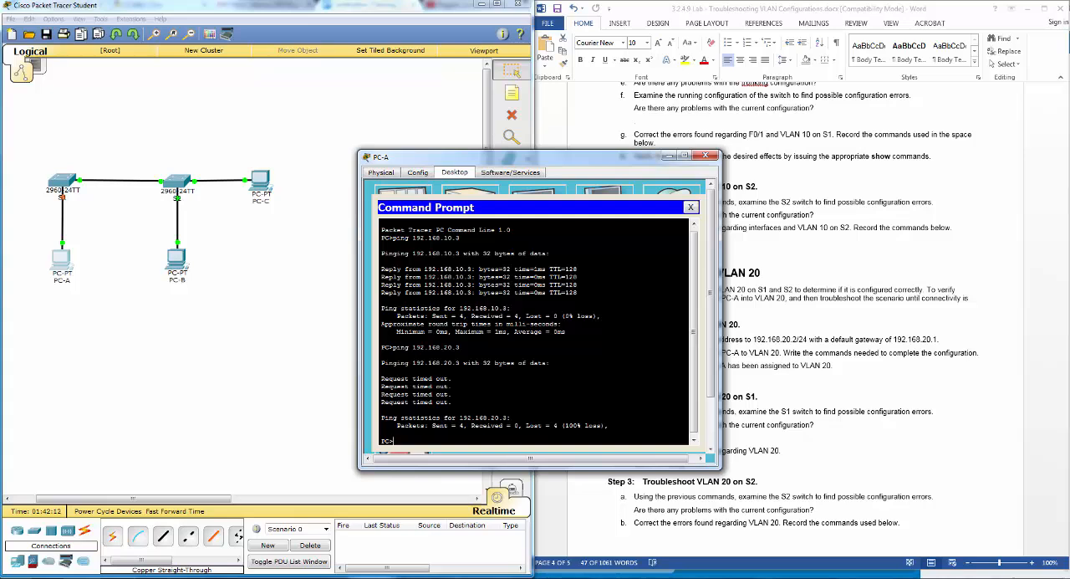
{"action": "key", "text": "Up"}
{"action": "key", "text": "Return"}
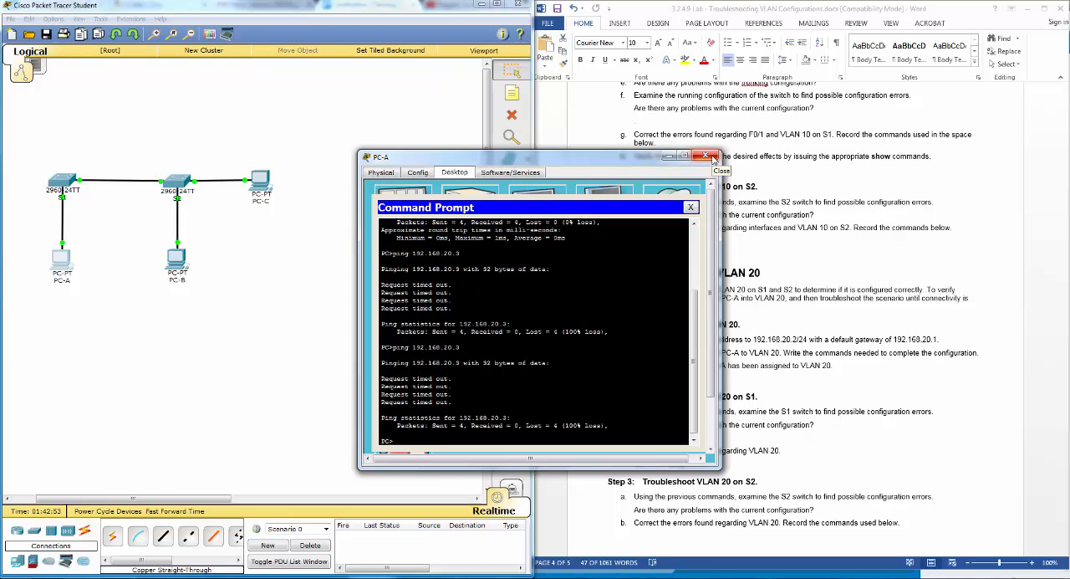
{"action": "left_click", "coordinate": [707, 157]}
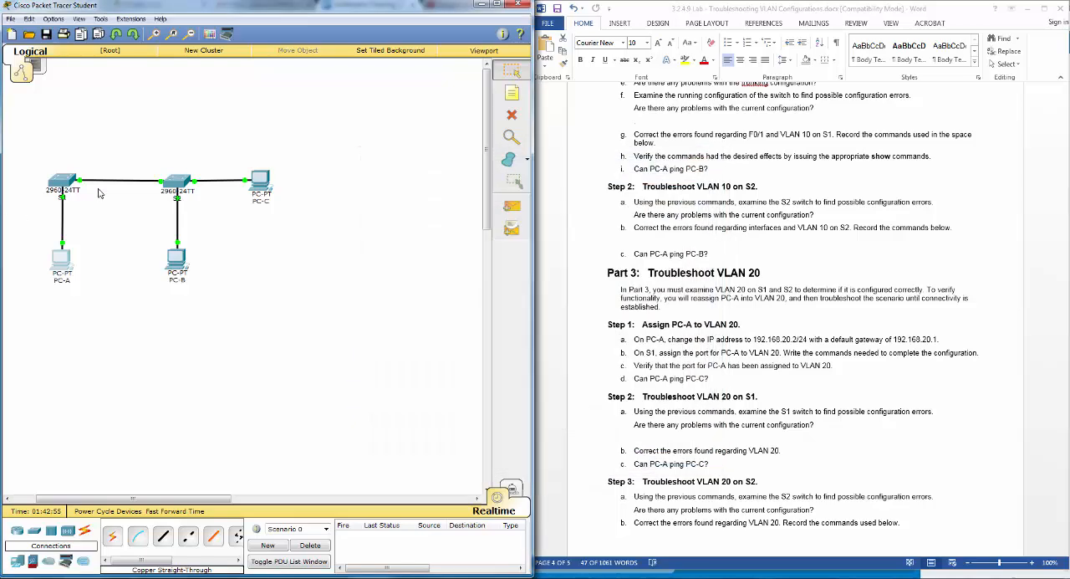
- Run show vlan brief on S1 to check PC-A's port assignment, then close the S1 window
{"action": "left_click", "coordinate": [181, 185]}
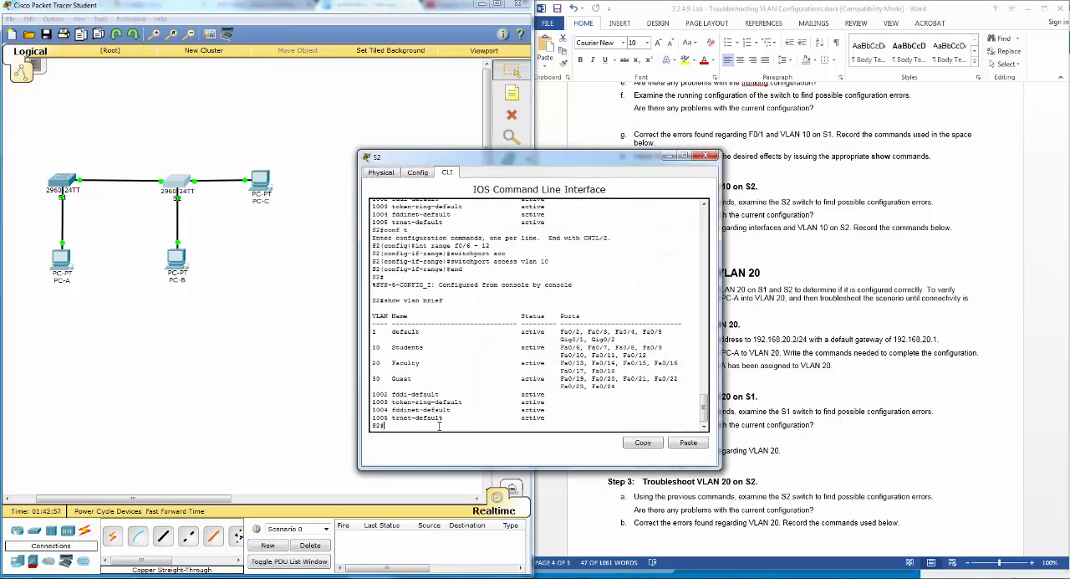
{"action": "left_click_drag", "start_coordinate": [574, 164], "coordinate": [440, 203]}
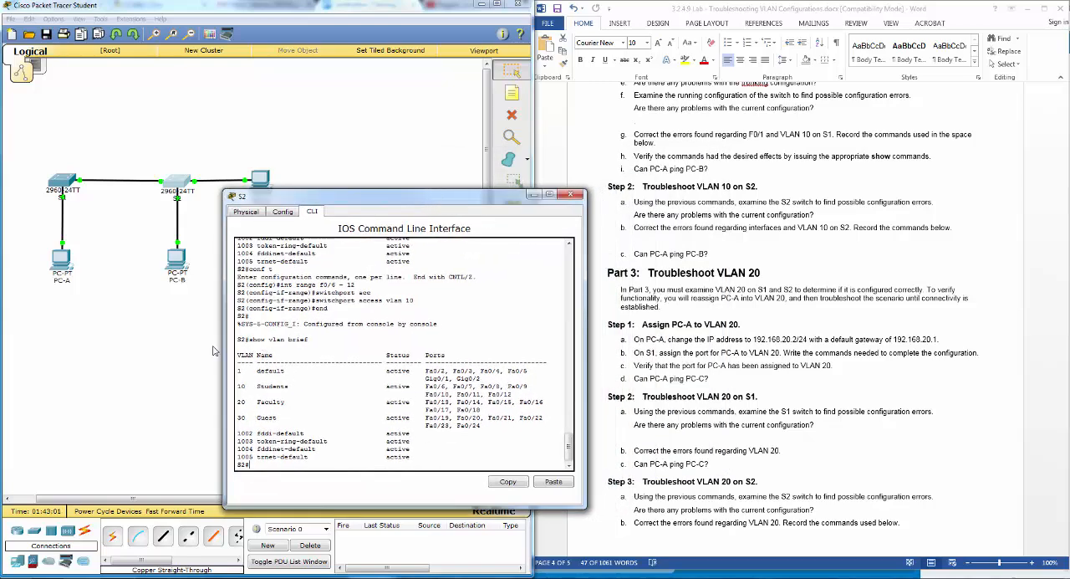
{"action": "left_click", "coordinate": [70, 184]}
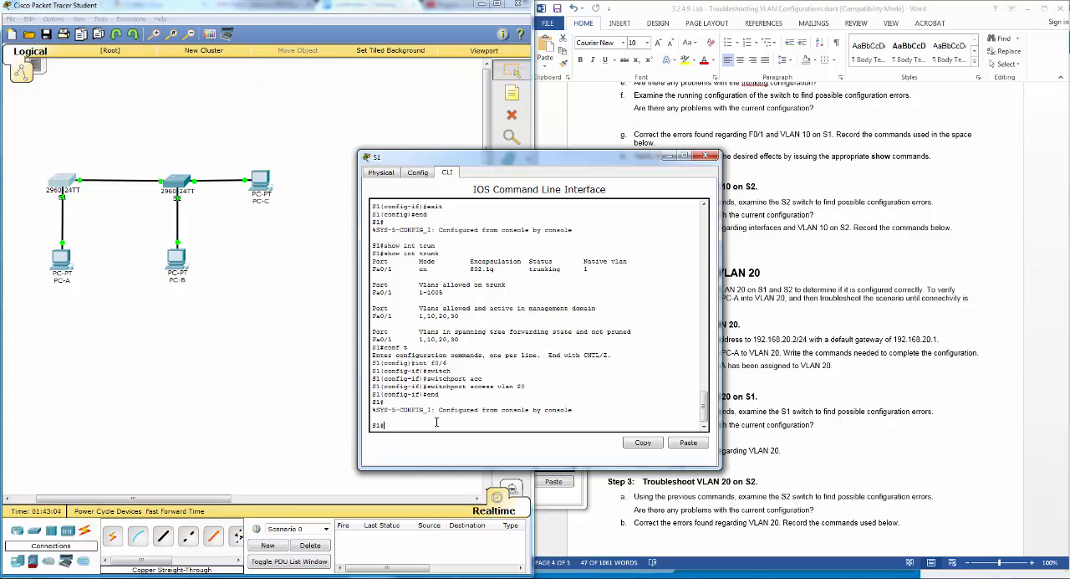
{"action": "type", "text": "show vlan br"}
{"action": "key", "text": "Tab"}
{"action": "key", "text": "Return"}
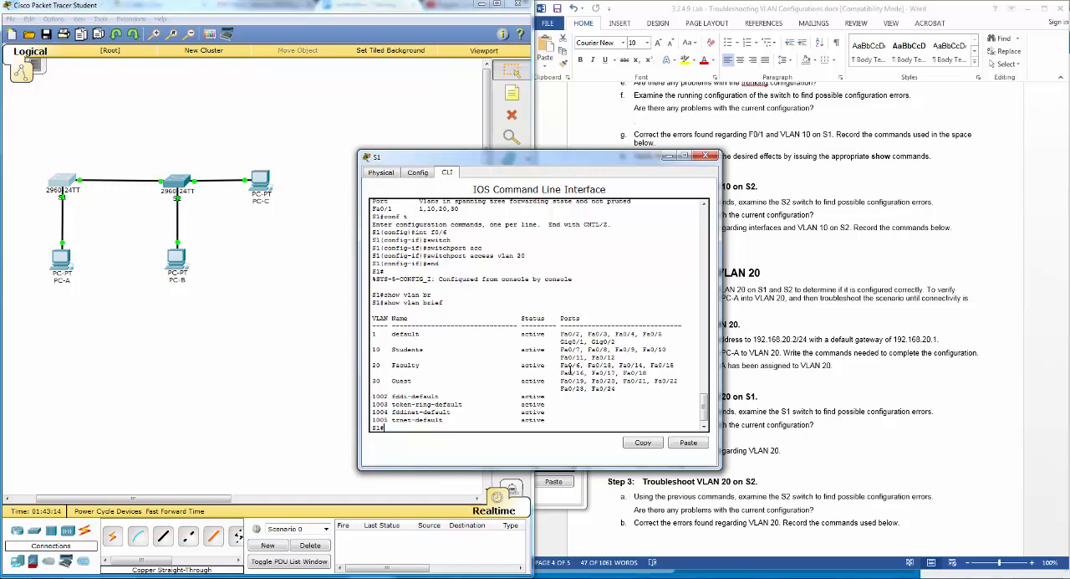
{"action": "left_click", "coordinate": [706, 155]}
- Run show vlan brief on S2 again, highlight the VLAN 20 Faculty ports and close the S2 window
{"action": "left_click", "coordinate": [179, 182]}
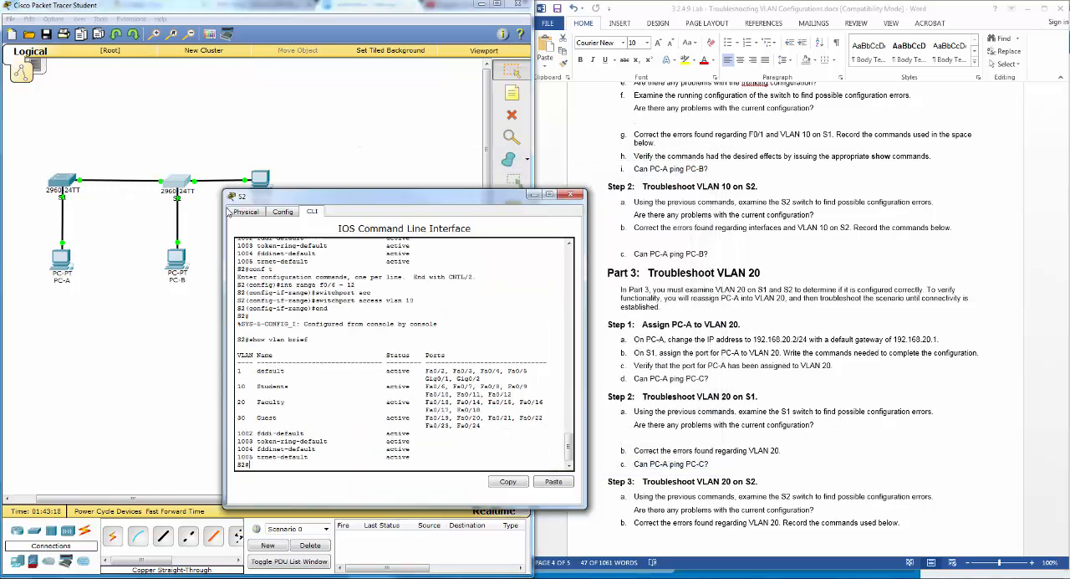
{"action": "key", "text": "Up"}
{"action": "key", "text": "Return"}
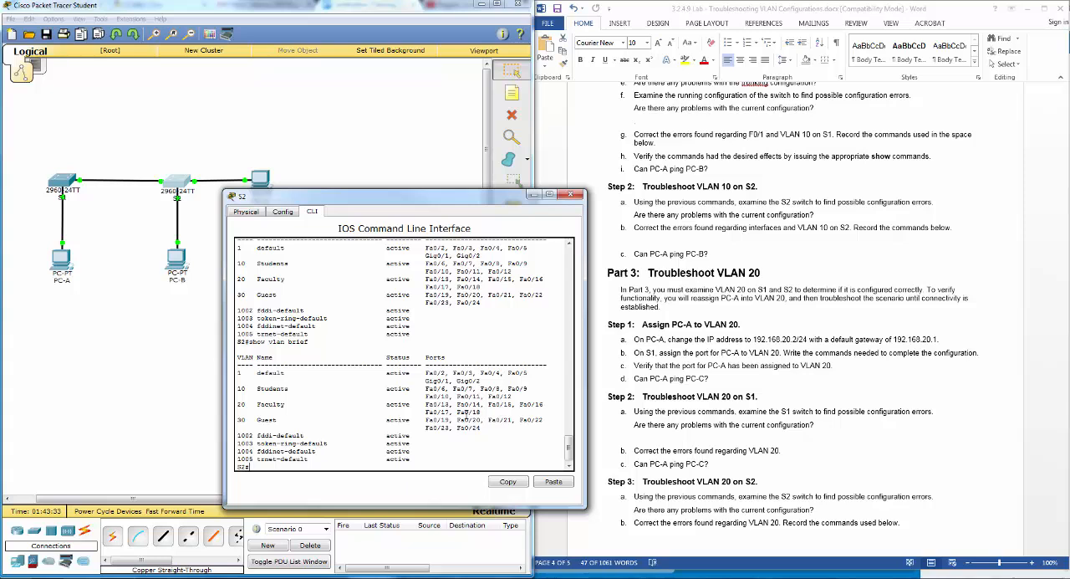
{"action": "left_click_drag", "start_coordinate": [368, 408], "coordinate": [479, 411]}
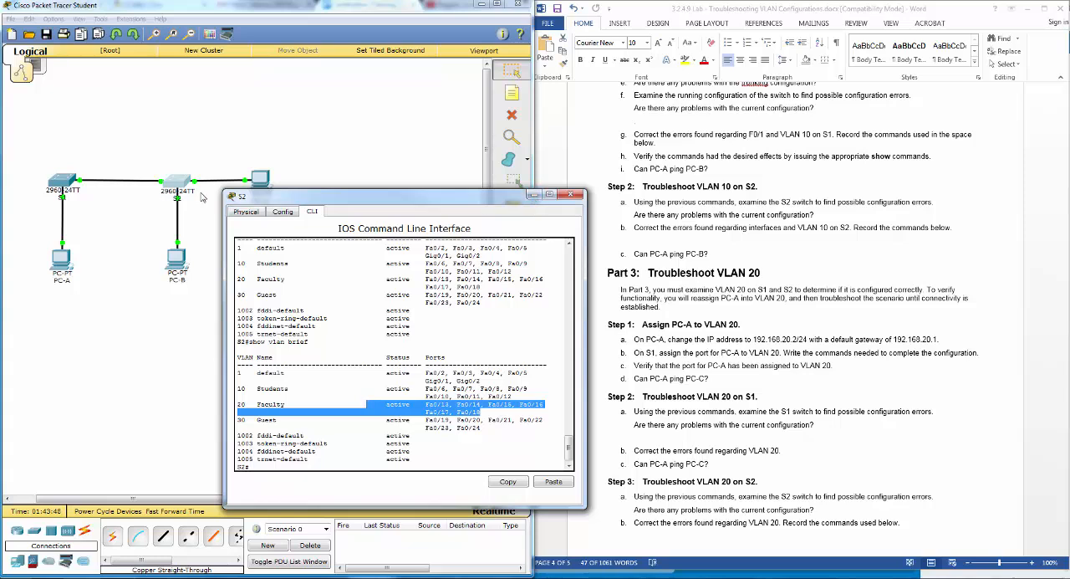
{"action": "left_click", "coordinate": [569, 196]}
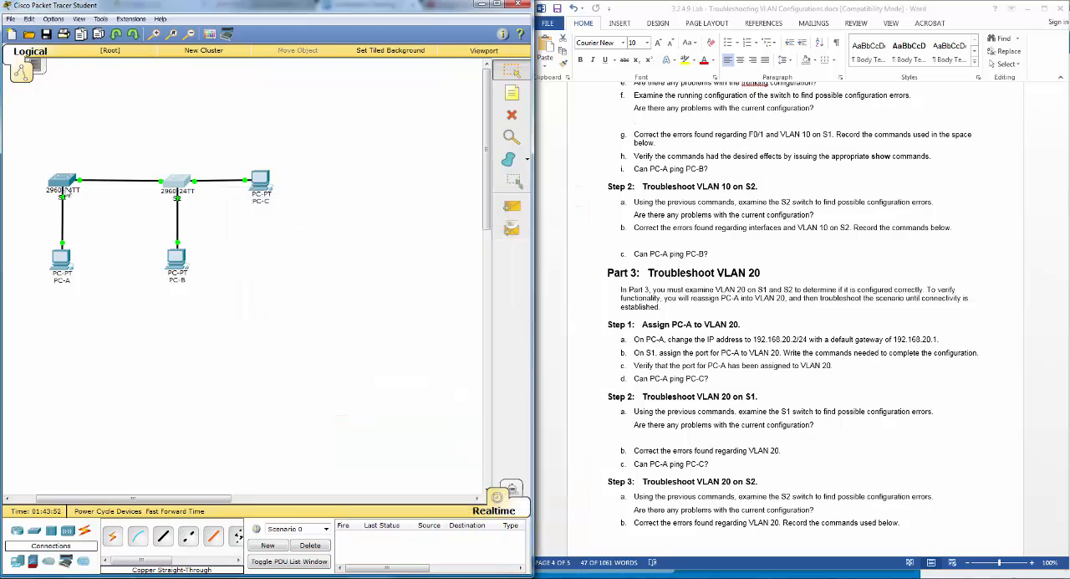
- Review S1's VLAN listing and PC-A's IP configuration, then close the PC-A window
{"action": "left_click", "coordinate": [66, 188]}
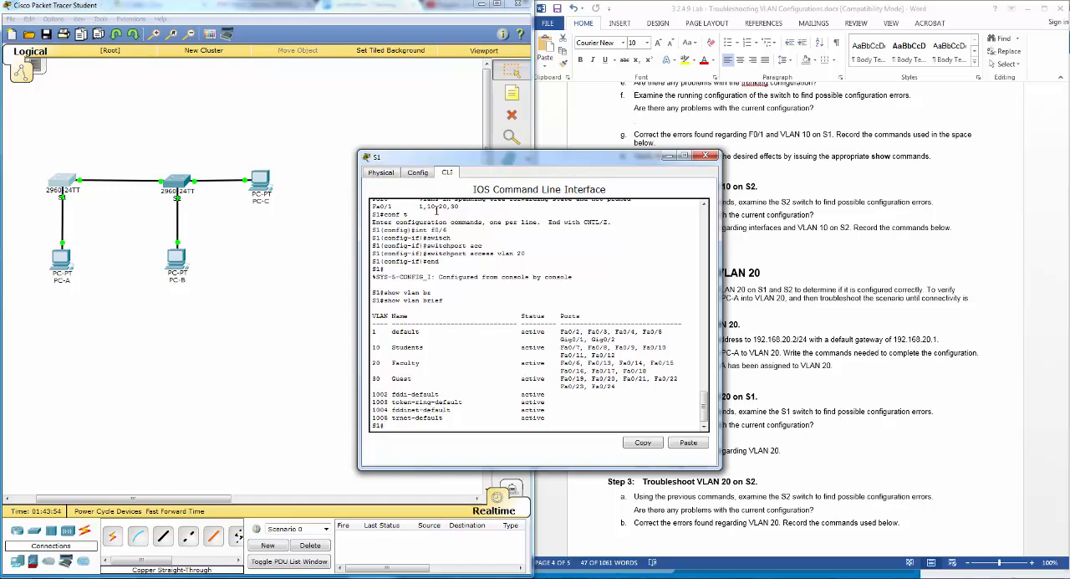
{"action": "left_click_drag", "start_coordinate": [474, 168], "coordinate": [399, 183]}
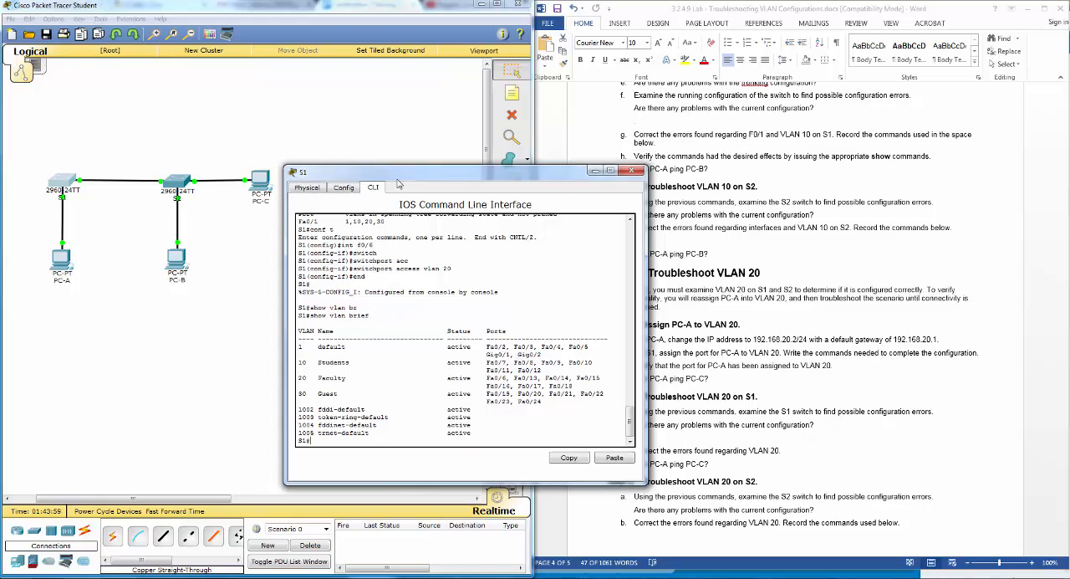
{"action": "left_click", "coordinate": [64, 262]}
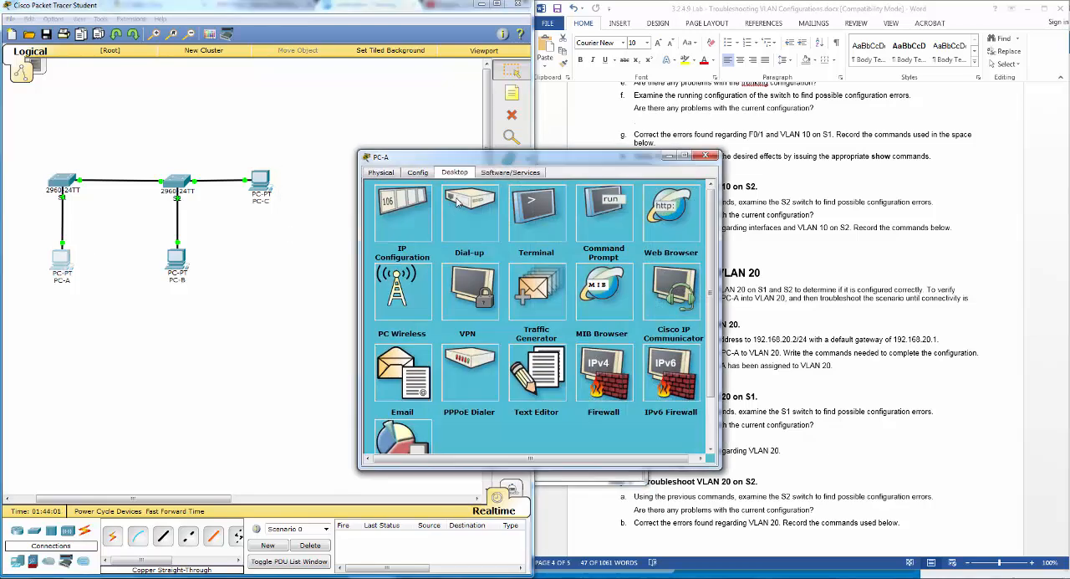
{"action": "left_click", "coordinate": [407, 234]}
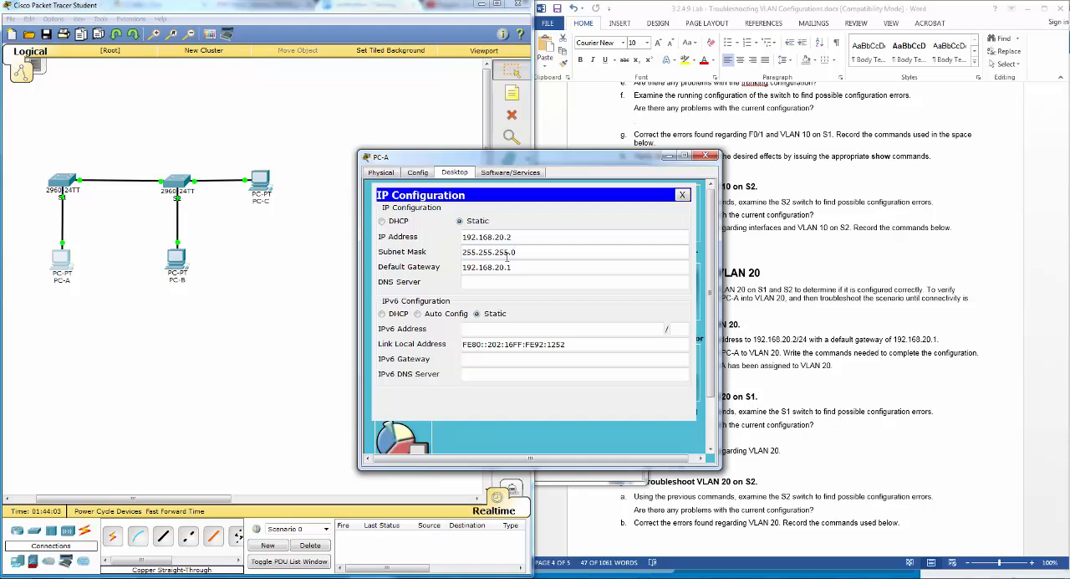
{"action": "left_click_drag", "start_coordinate": [671, 164], "coordinate": [673, 166]}
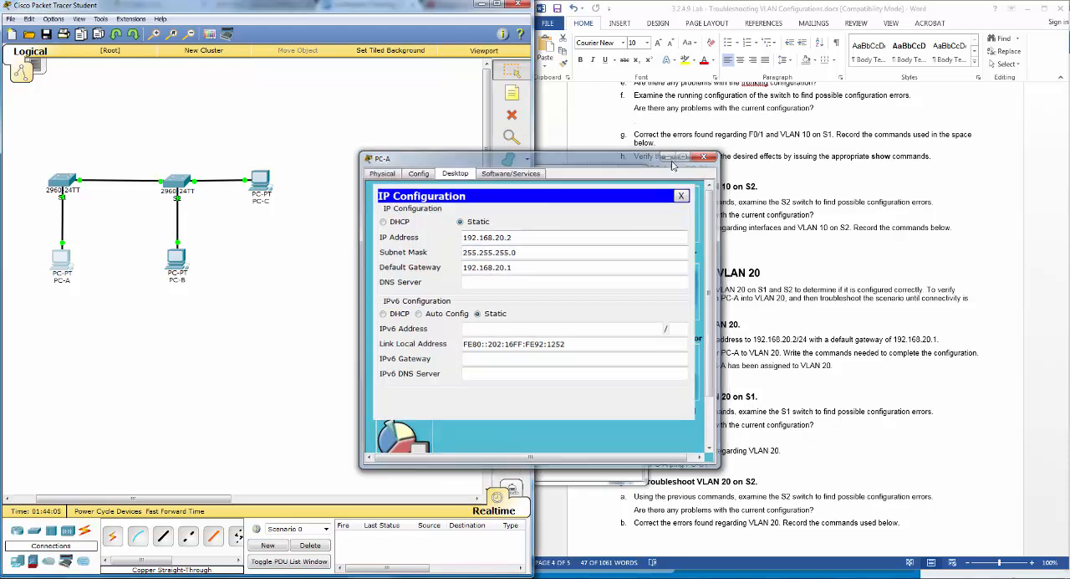
{"action": "left_click", "coordinate": [704, 157]}
- Check PC-C's IP configuration, then close the PC-C and S1 windows
{"action": "left_click", "coordinate": [261, 182]}
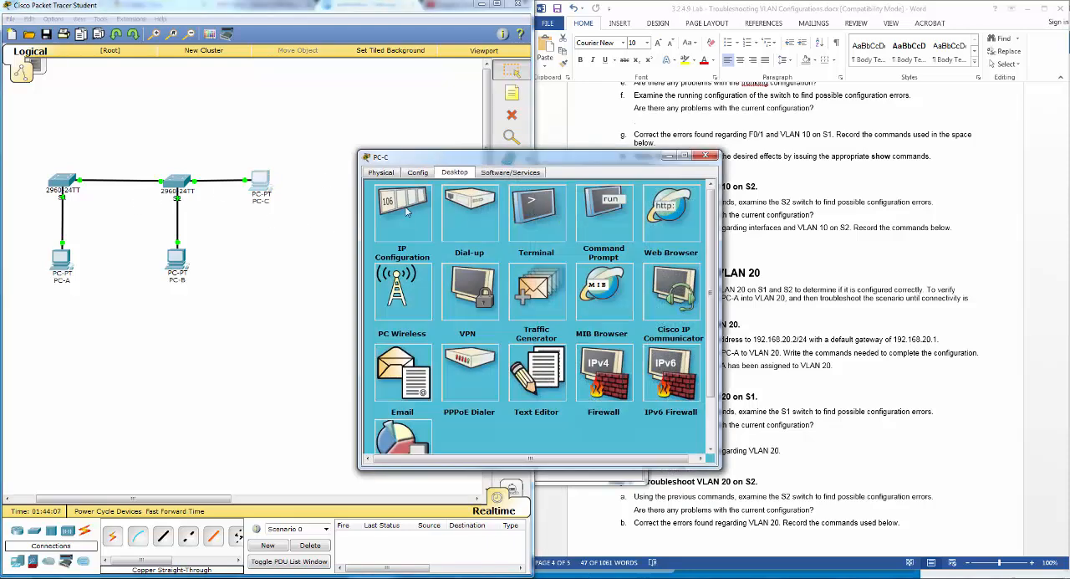
{"action": "left_click", "coordinate": [407, 214]}
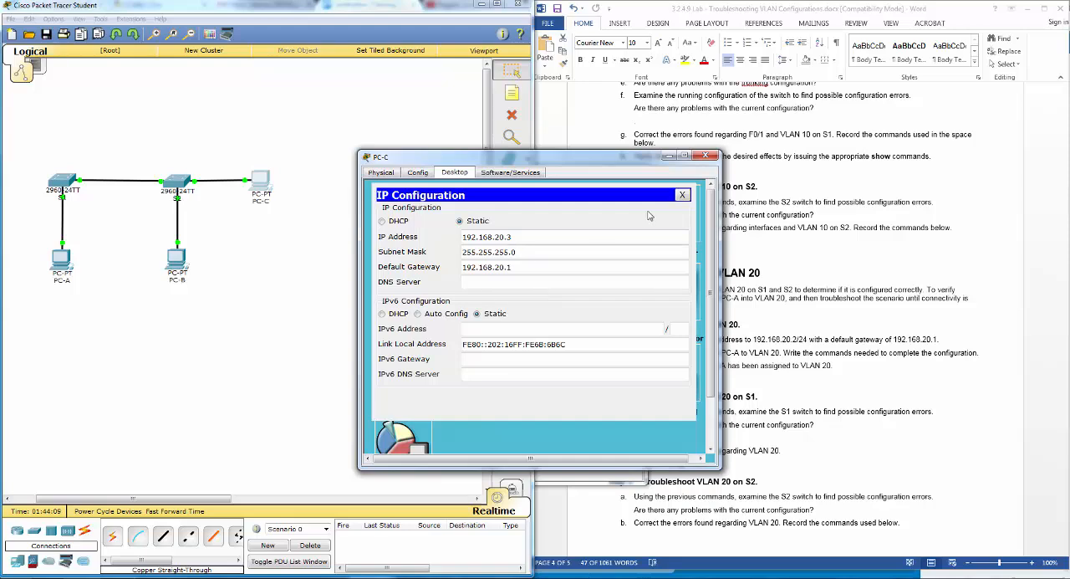
{"action": "left_click", "coordinate": [706, 156]}
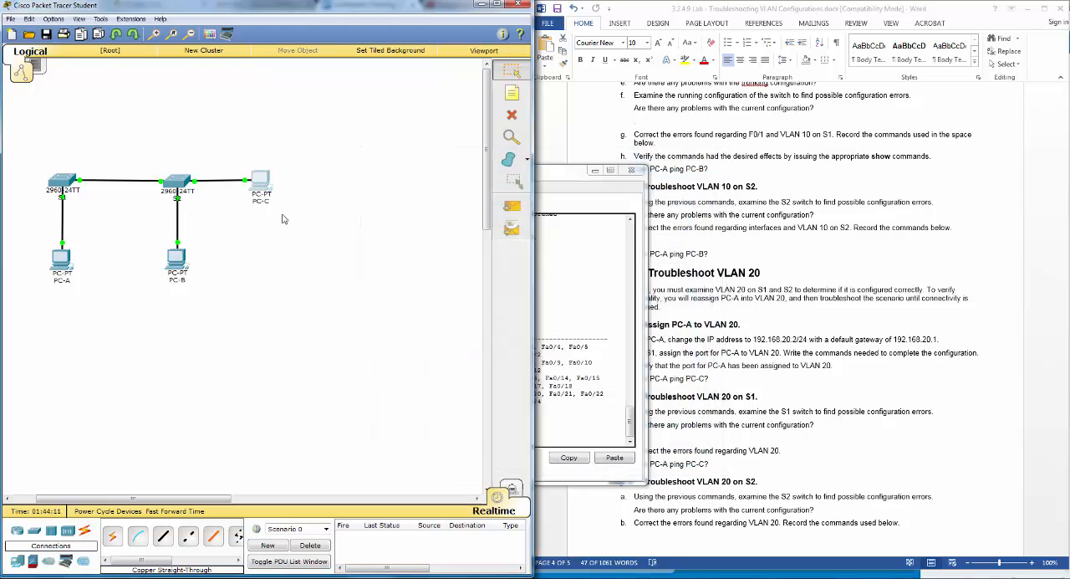
{"action": "left_click", "coordinate": [539, 204]}
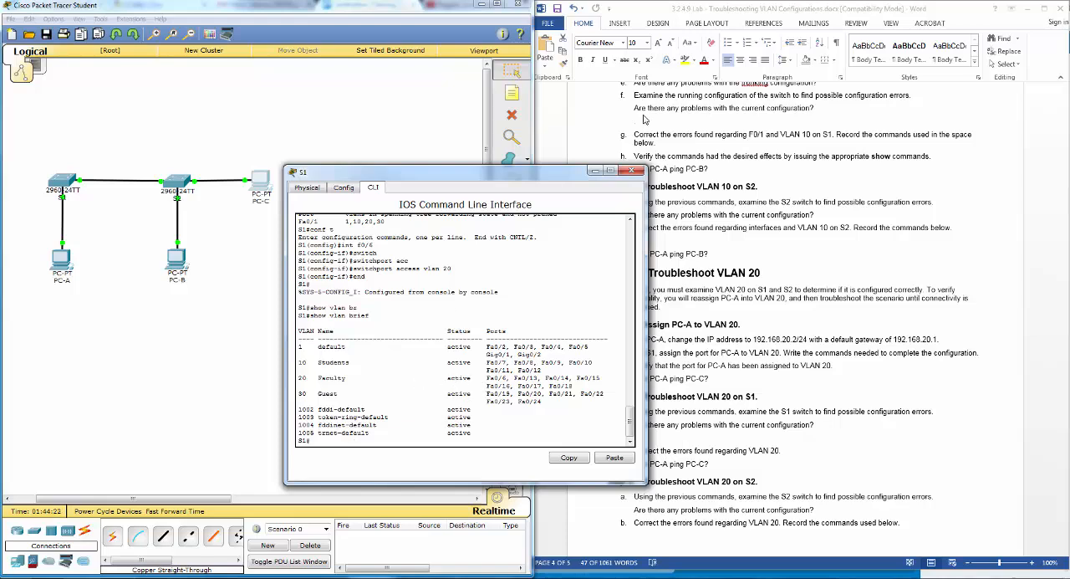
{"action": "left_click", "coordinate": [633, 171]}
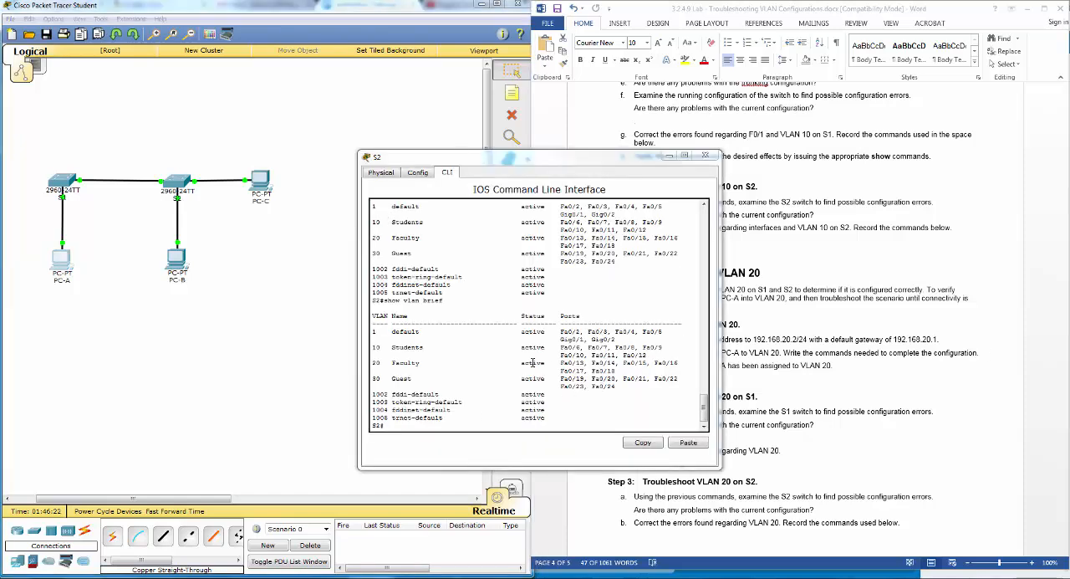
- Close the S2 window and run show int trunk on S1 to check which VLANs its trunk allows
{"action": "left_click", "coordinate": [423, 429]}
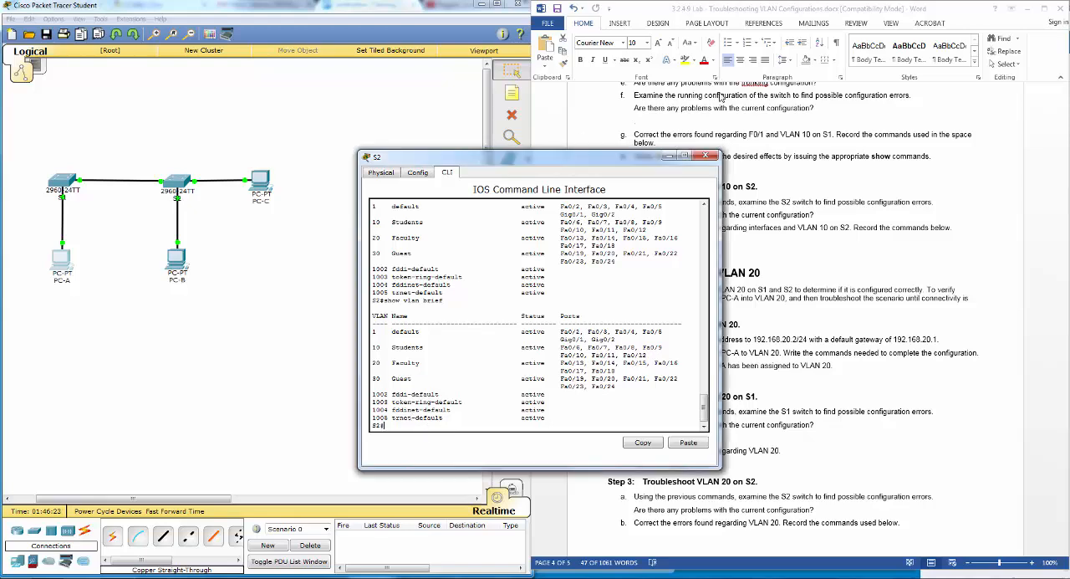
{"action": "left_click", "coordinate": [709, 157]}
{"action": "left_click", "coordinate": [65, 180]}
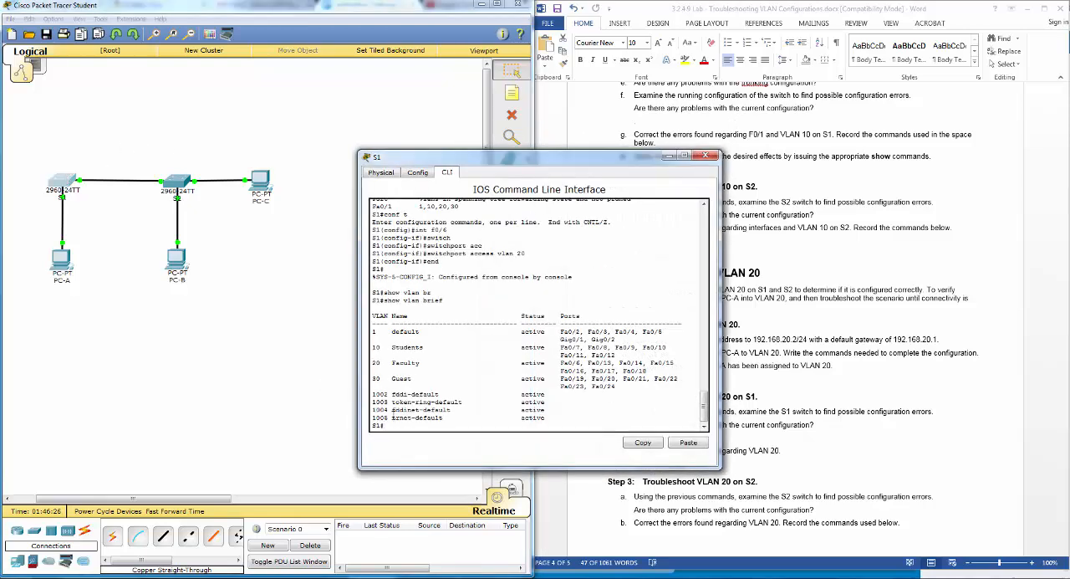
{"action": "type", "text": "show int tr"}
{"action": "key", "text": "Tab"}
{"action": "key", "text": "Return"}
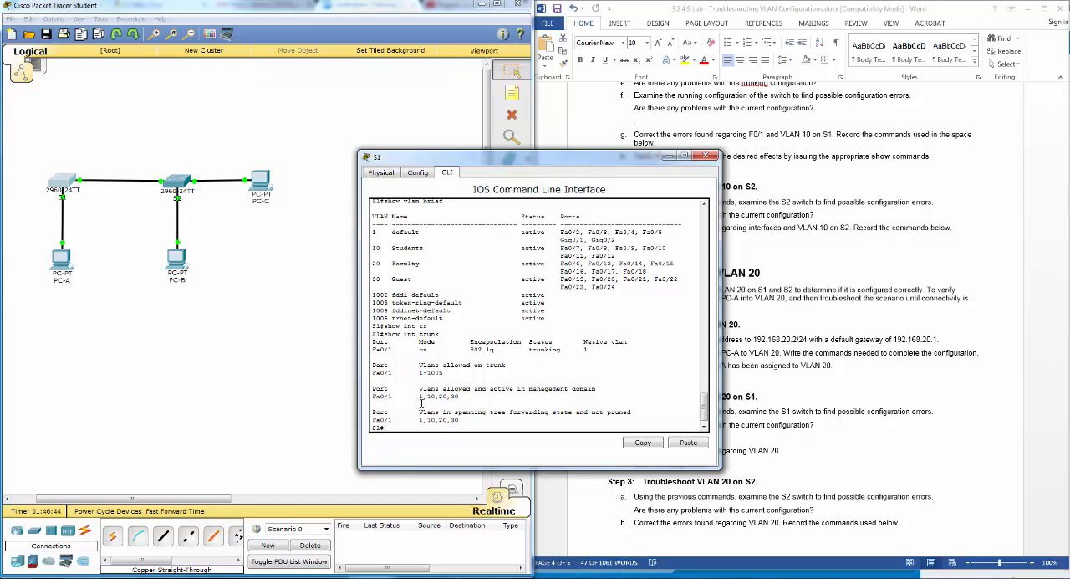
{"action": "left_click", "coordinate": [711, 157]}
- Run show int trunk on S2 to check which VLANs its F0/1 trunk allows
{"action": "left_click", "coordinate": [176, 184]}
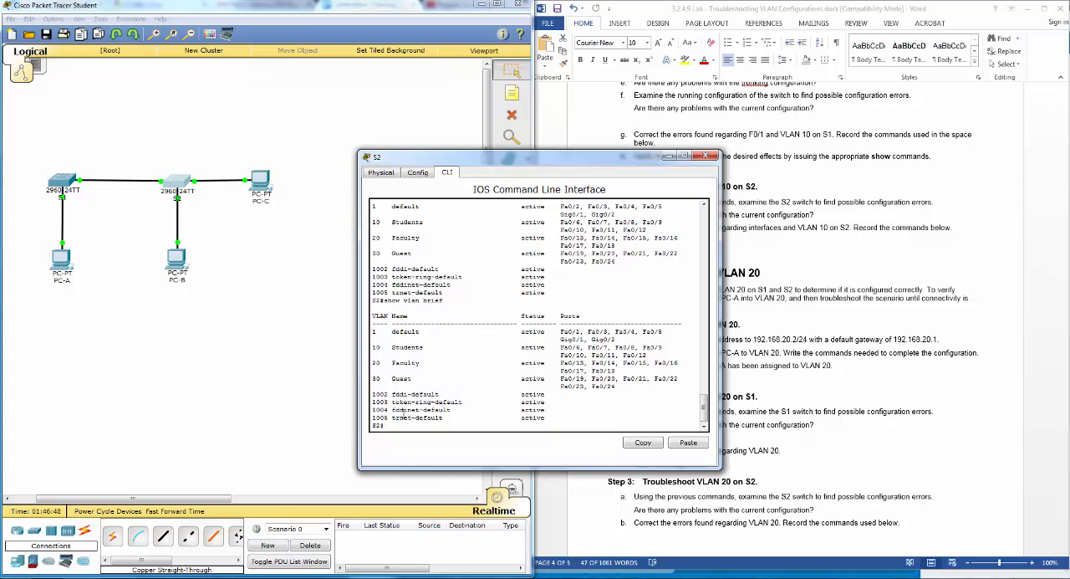
{"action": "type", "text": "show int tr"}
{"action": "key", "text": "Tab"}
{"action": "key", "text": "Return"}
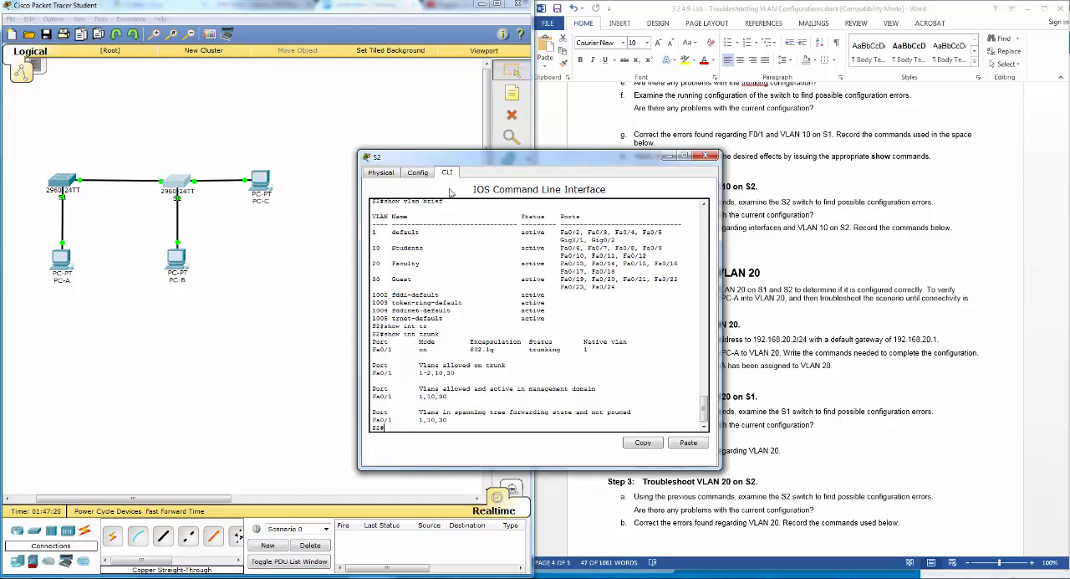
{"action": "left_click_drag", "start_coordinate": [470, 164], "coordinate": [406, 153]}
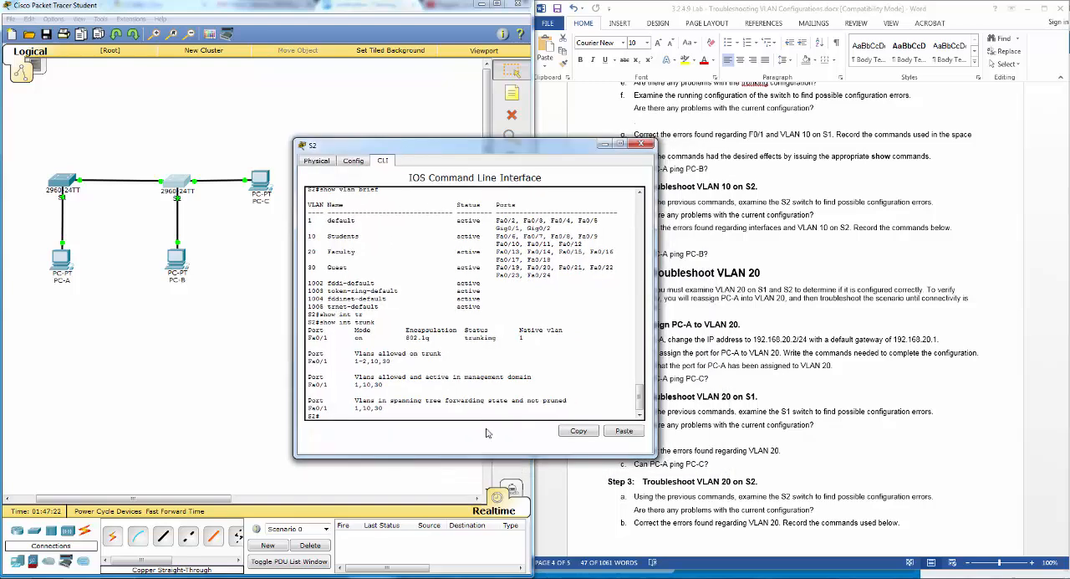
- Enter interface configuration mode for F0/1 on S2 and list the available switchport options
{"action": "type", "text": "conf t"}
{"action": "key", "text": "Return"}
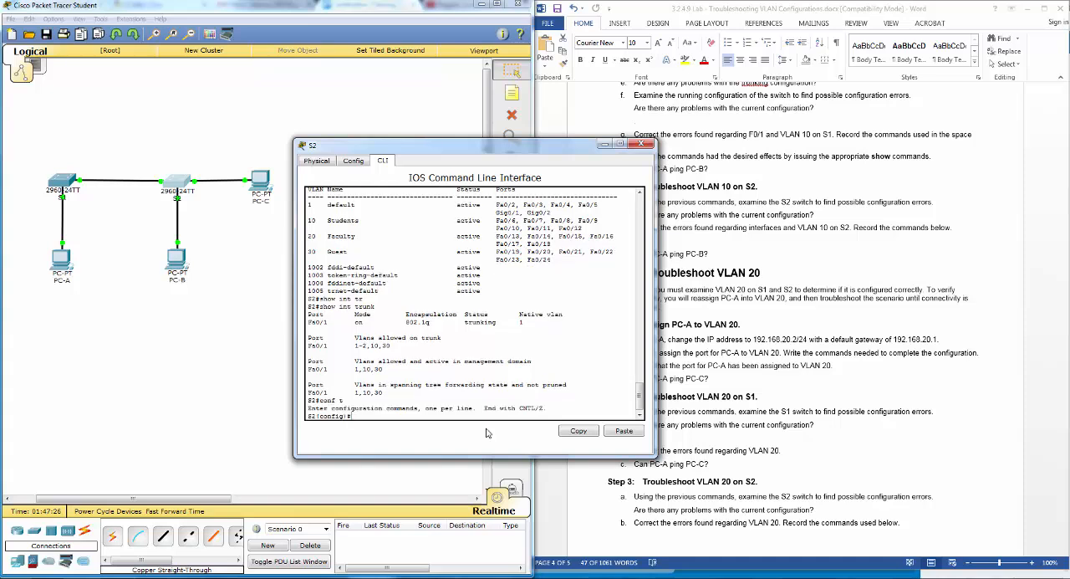
{"action": "type", "text": "nt f0/1"}
{"action": "key", "text": "Return"}
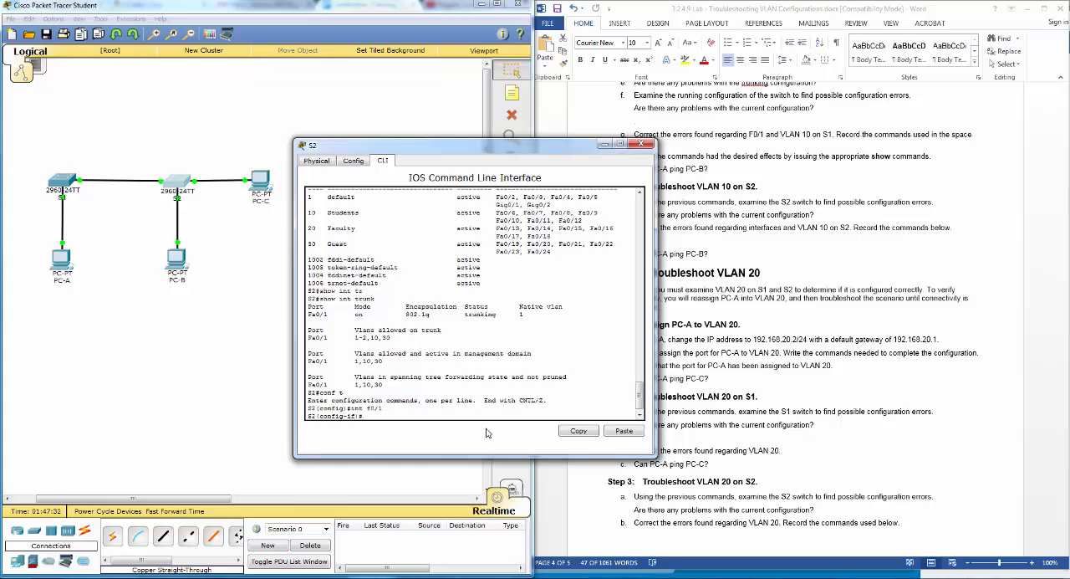
{"action": "type", "text": "switch"}
{"action": "key", "text": "Tab"}
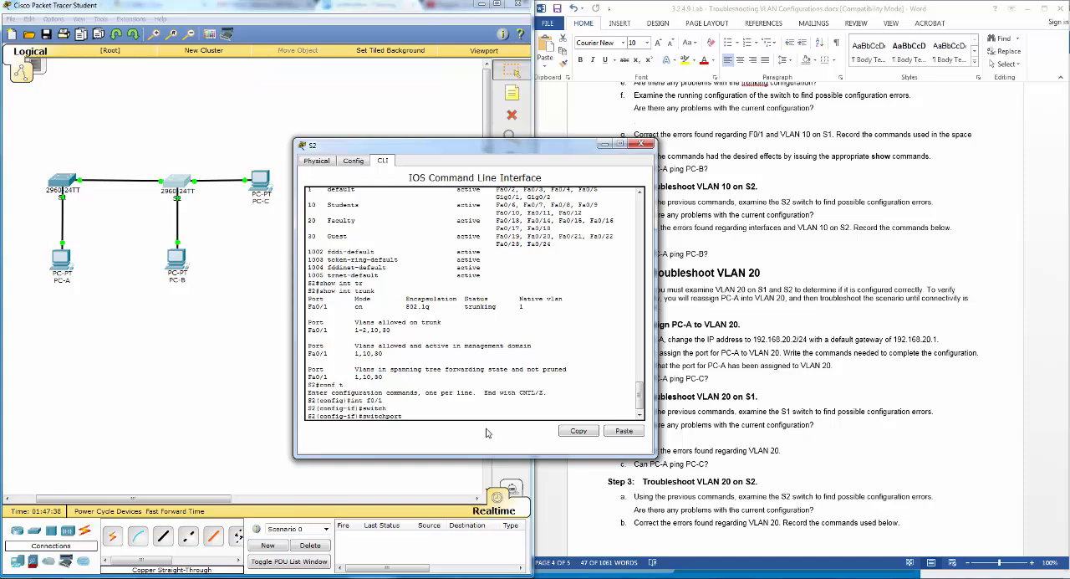
{"action": "type", "text": "?"}
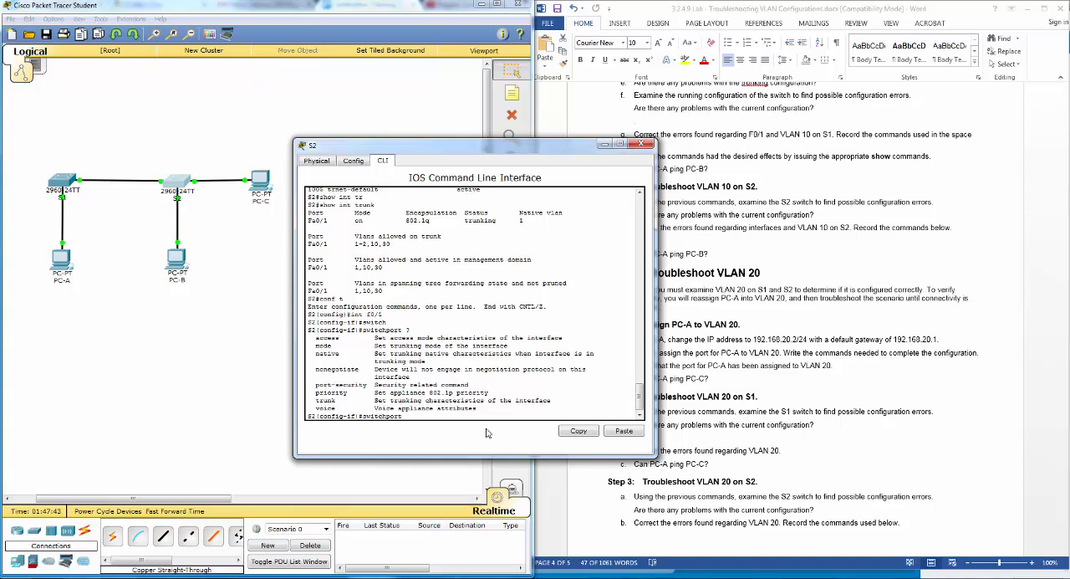
- Set S2's F0/1 trunk to allow only VLAN 20 with switchport trunk allowed vlan 20, checking the syntax help along the way
{"action": "type", "text": "tr"}
{"action": "key", "text": "Tab"}
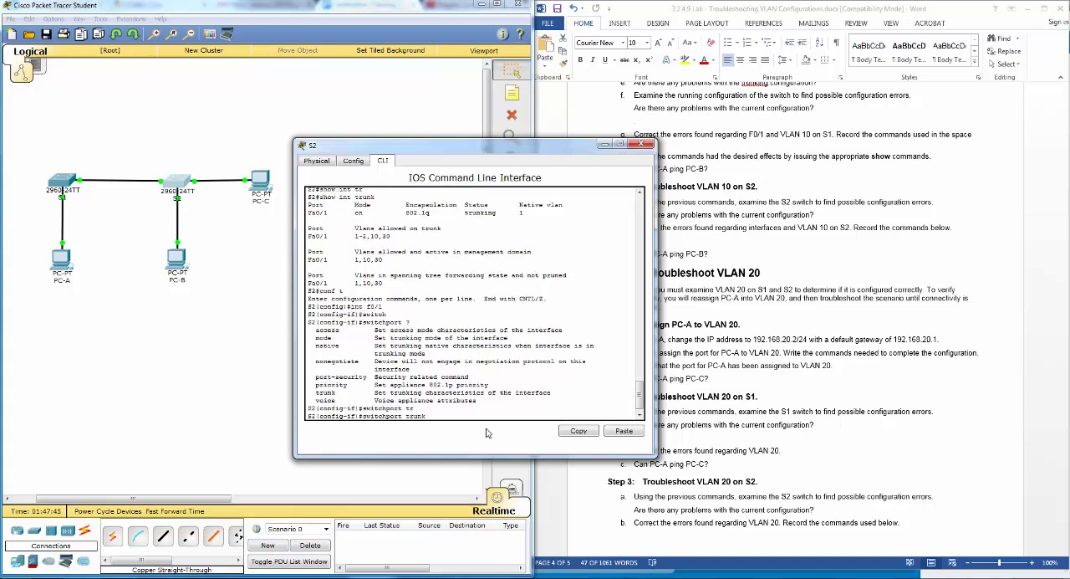
{"action": "type", "text": "?"}
{"action": "type", "text": "a"}
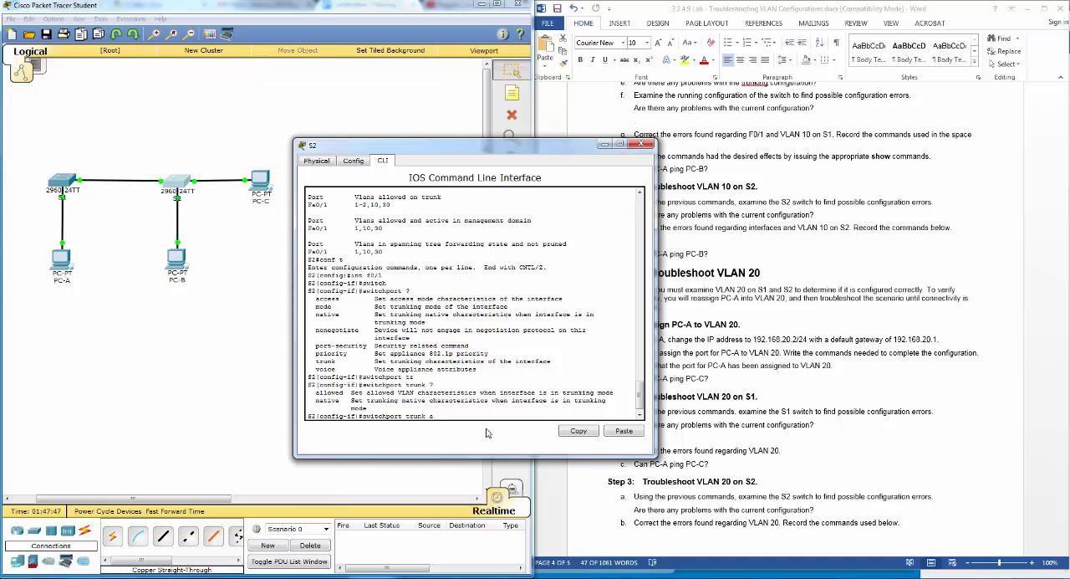
{"action": "type", "text": "ll"}
{"action": "key", "text": "Tab"}
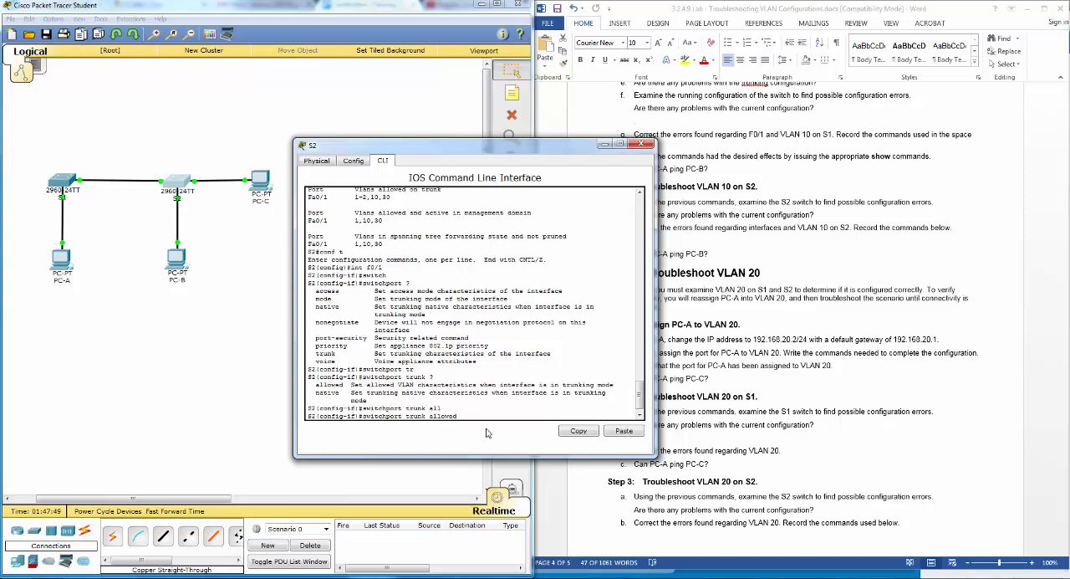
{"action": "type", "text": "?vl"}
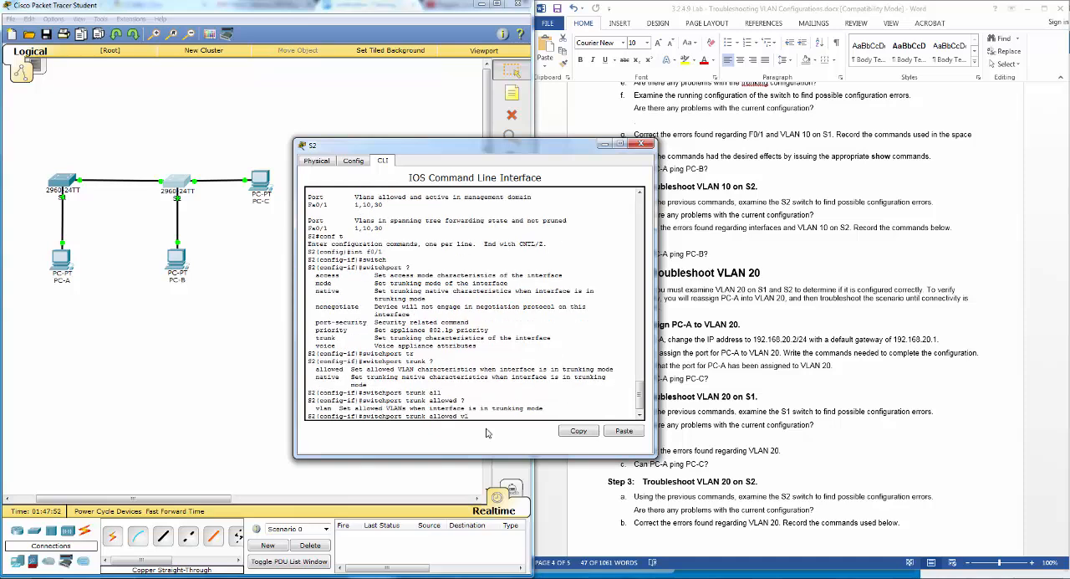
{"action": "type", "text": "an 20"}
{"action": "key", "text": "Return"}
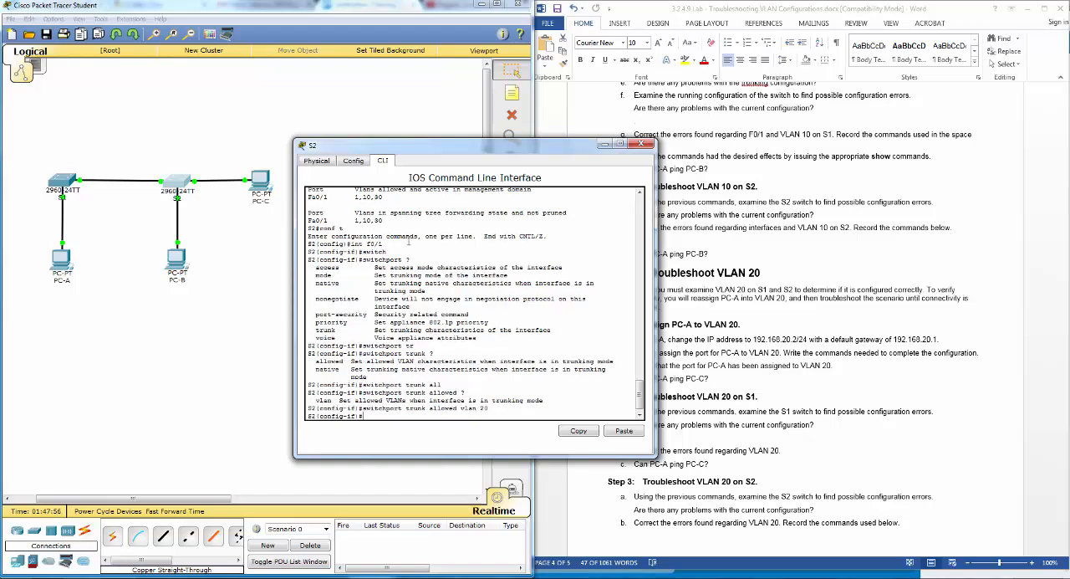
- Ping PC-C at 192.168.20.3 from PC-A's command prompt
{"action": "left_click", "coordinate": [62, 263]}
{"action": "left_click", "coordinate": [597, 220]}
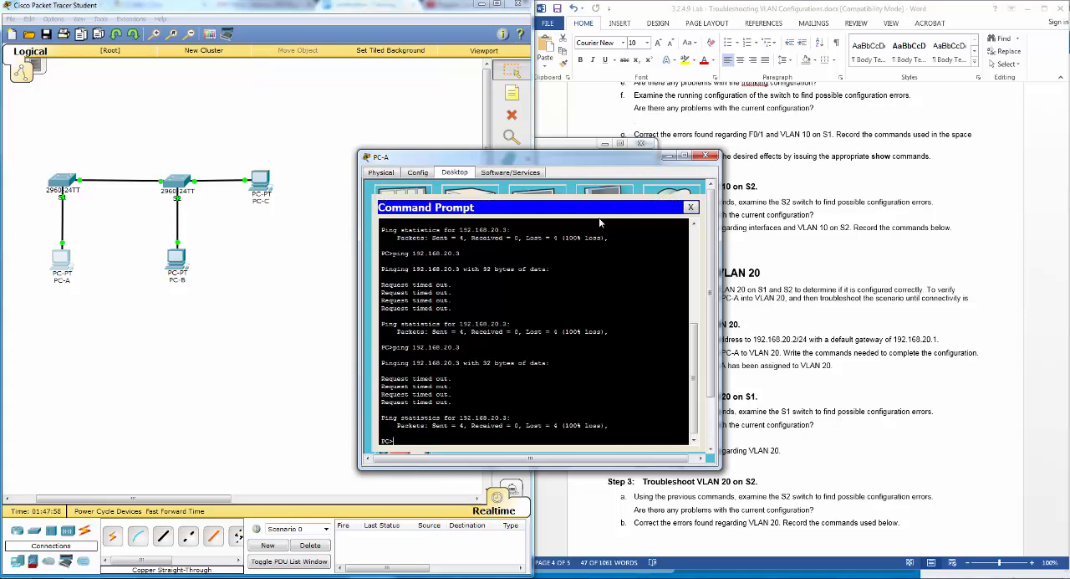
{"action": "key", "text": "Up"}
{"action": "key", "text": "Return"}
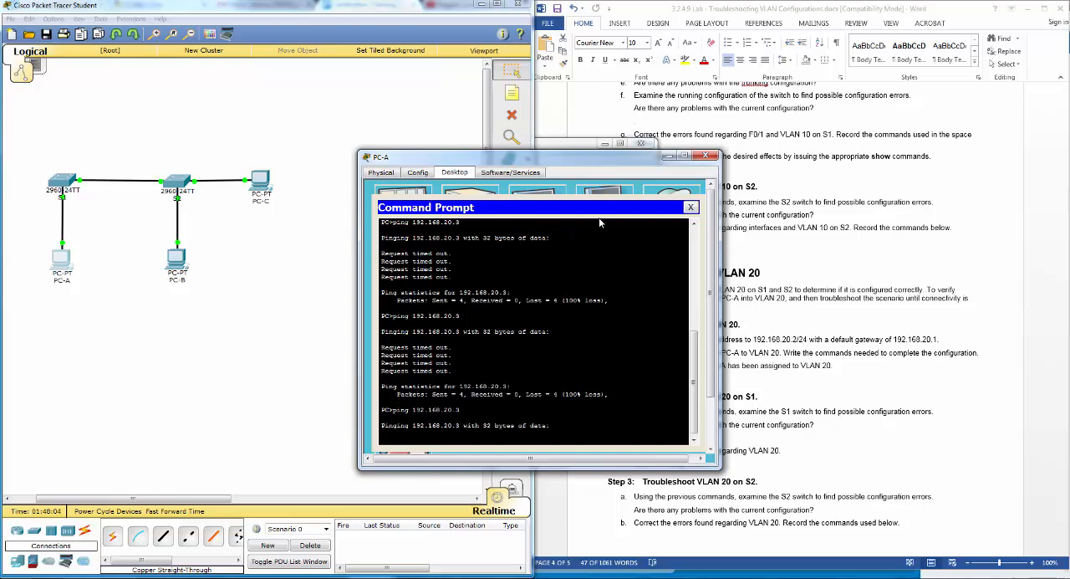
- Place the PC-A and S2 windows side by side, then leave configuration mode on S2 and run show int trunk
{"action": "left_click_drag", "start_coordinate": [519, 162], "coordinate": [245, 171]}
{"action": "left_click", "coordinate": [562, 154]}
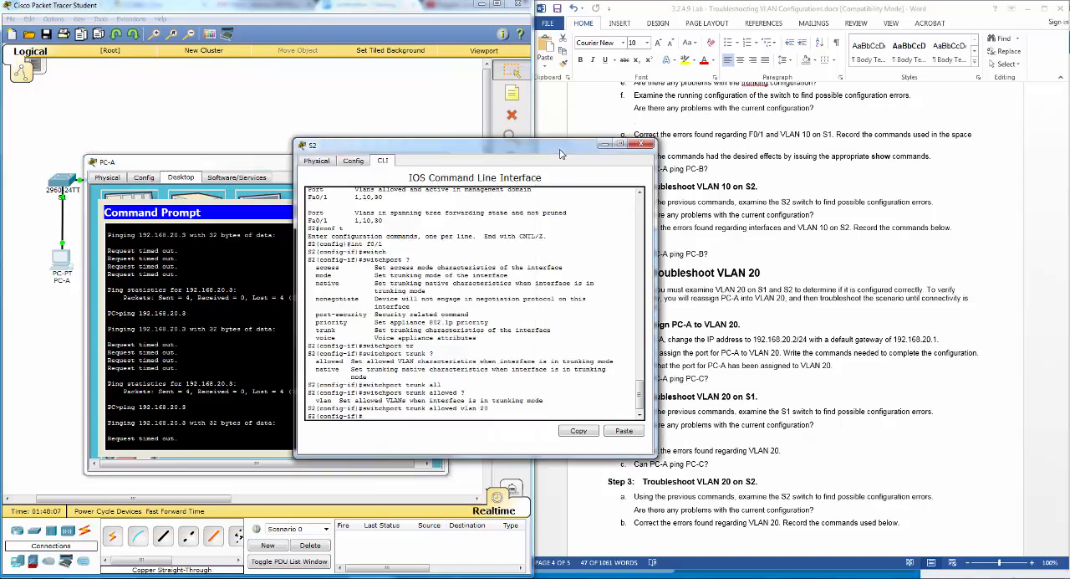
{"action": "left_click_drag", "start_coordinate": [452, 156], "coordinate": [609, 173]}
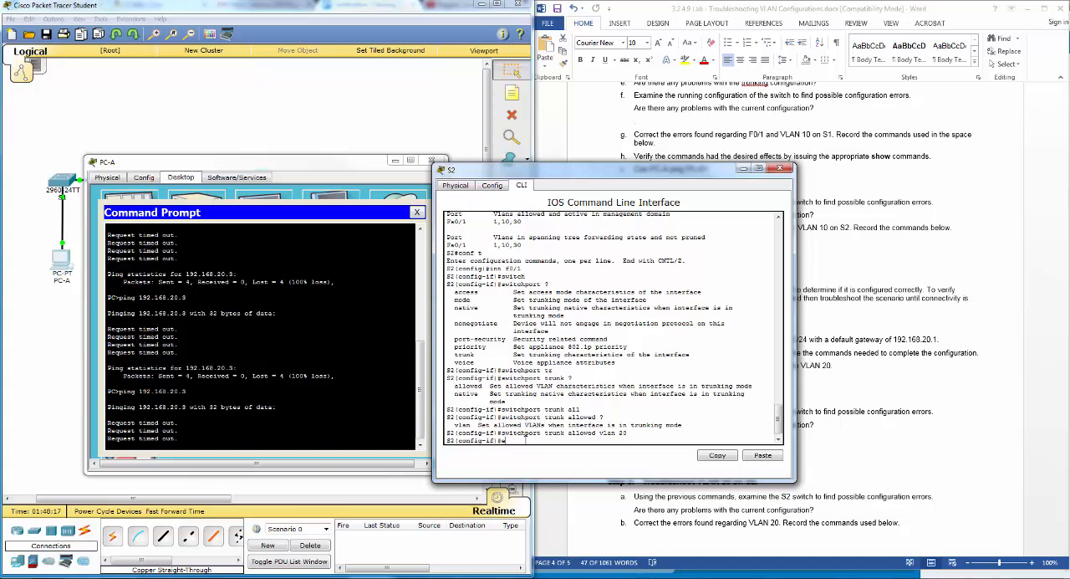
{"action": "type", "text": "d"}
{"action": "key", "text": "Return"}
{"action": "type", "text": "show int trunk"}
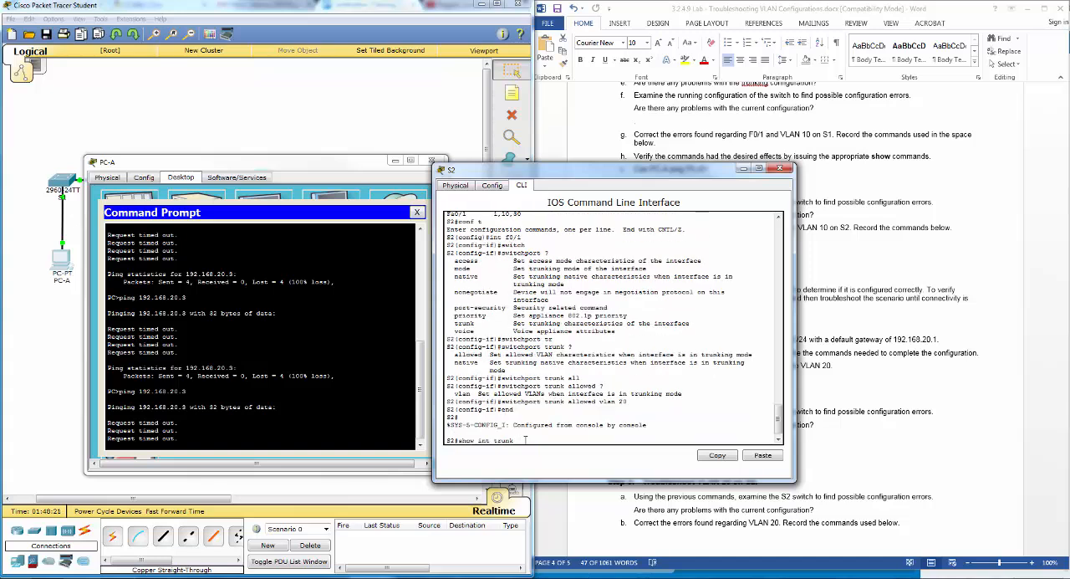
{"action": "key", "text": "Return"}
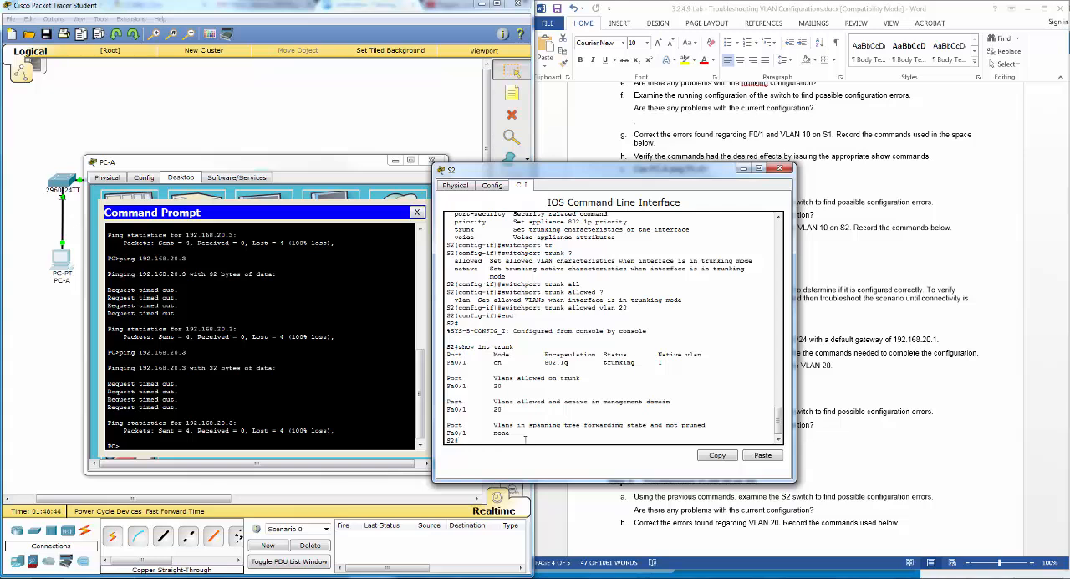
- Run show vlan brief on S2 to check its VLAN port assignments, then move the PC-A window clear of the topology
{"action": "left_click", "coordinate": [359, 169]}
{"action": "left_click", "coordinate": [493, 445]}
{"action": "type", "text": "show vlan brief"}
{"action": "key", "text": "Return"}
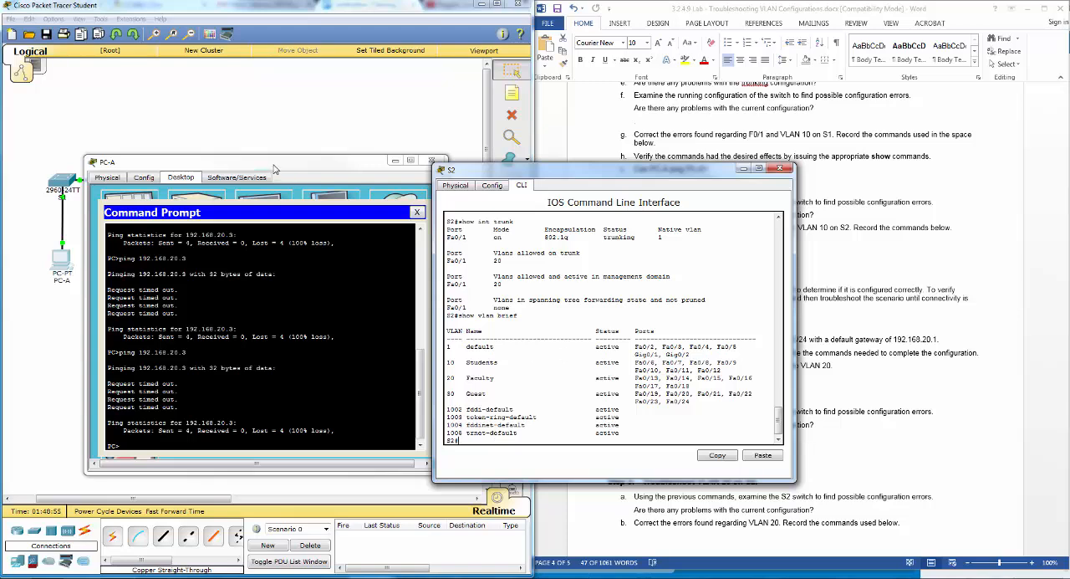
{"action": "left_click_drag", "start_coordinate": [275, 164], "coordinate": [256, 221]}
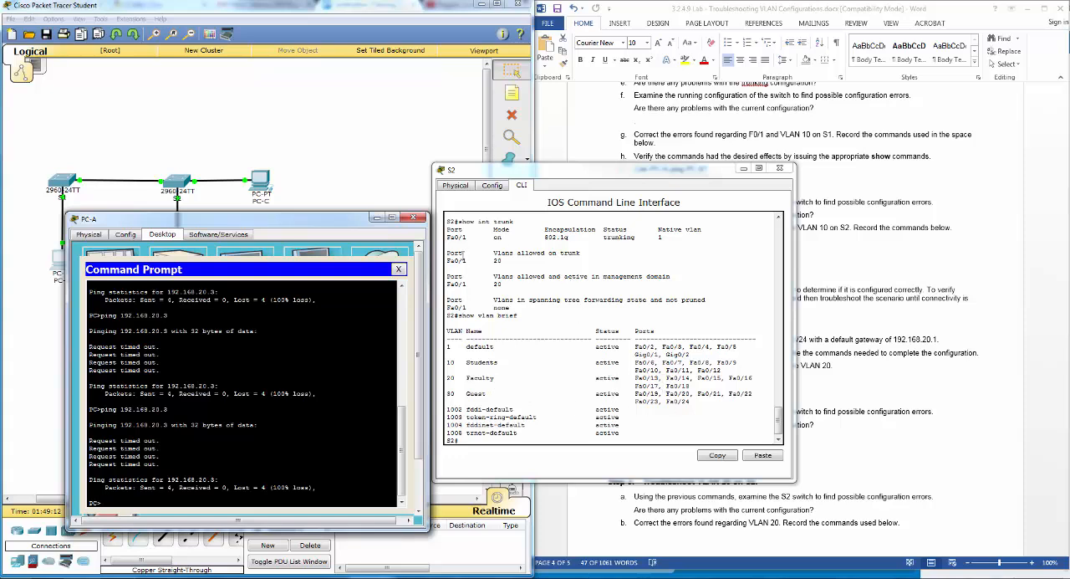
- Return to S2 and enter configuration mode for its trunk interface f0/1
{"action": "left_click", "coordinate": [633, 172]}
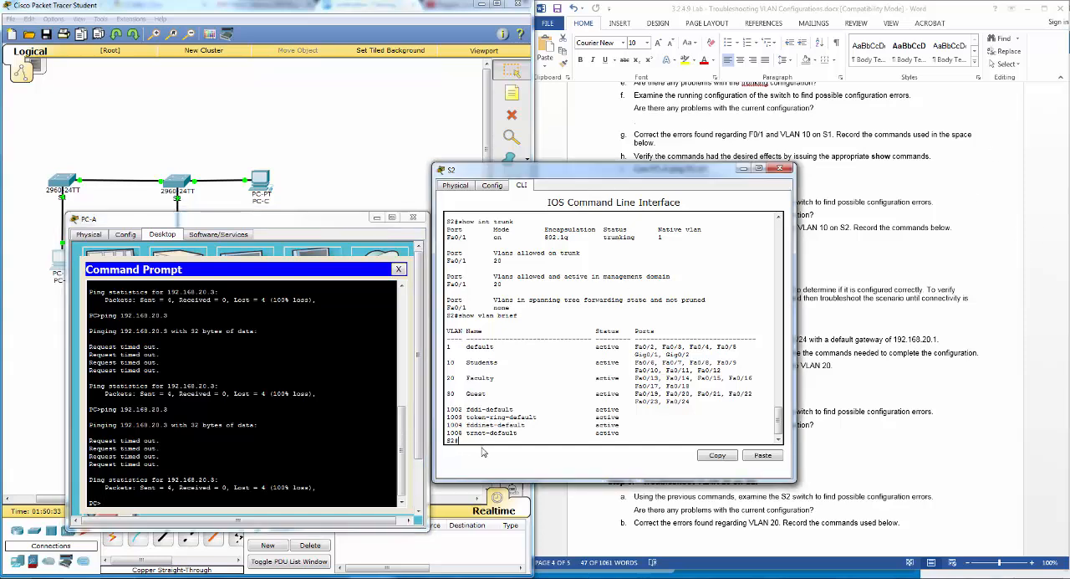
{"action": "type", "text": "conf t"}
{"action": "key", "text": "Return"}
{"action": "type", "text": "end"}
{"action": "key", "text": "Up"}
{"action": "key", "text": "Up"}
{"action": "key", "text": "Up"}
{"action": "key", "text": "Up"}
{"action": "key", "text": "Up"}
{"action": "key", "text": "Up"}
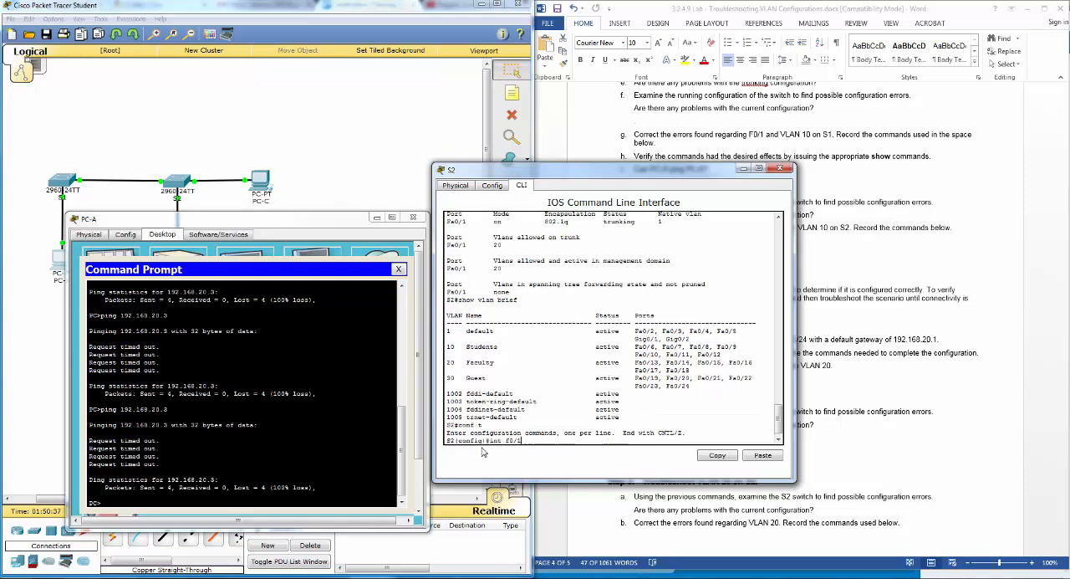
{"action": "key", "text": "Up"}
{"action": "key", "text": "Return"}
- Allow every VLAN on S2's F0/1 trunk with switchport trunk allowed vlan all, then exit configuration mode
{"action": "key", "text": "Up"}
{"action": "key", "text": "Up"}
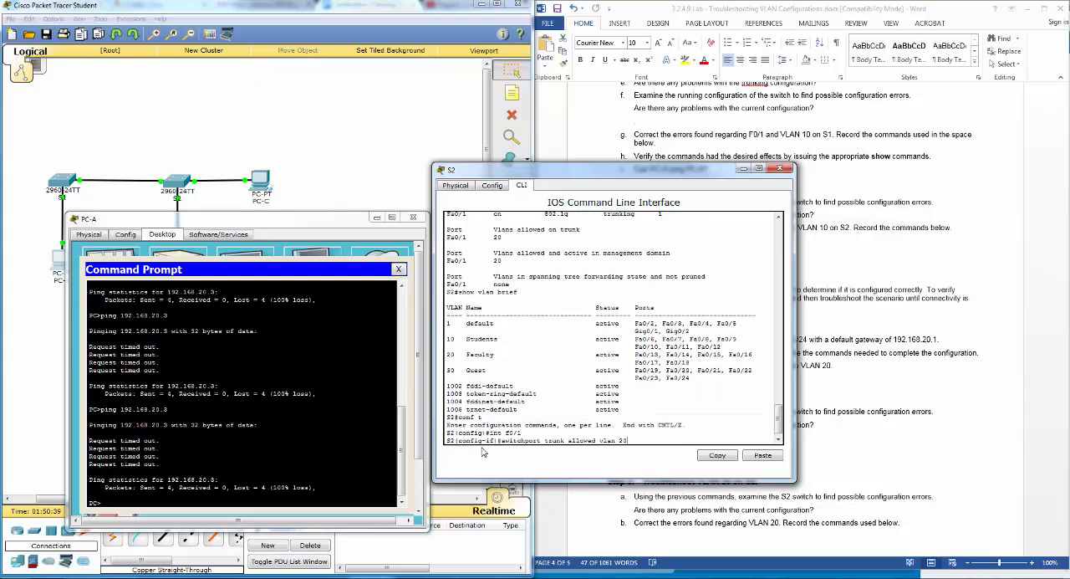
{"action": "key", "text": "BackSpace"}
{"action": "key", "text": "BackSpace"}
{"action": "key", "text": "BackSpace"}
{"action": "type", "text": "?"}
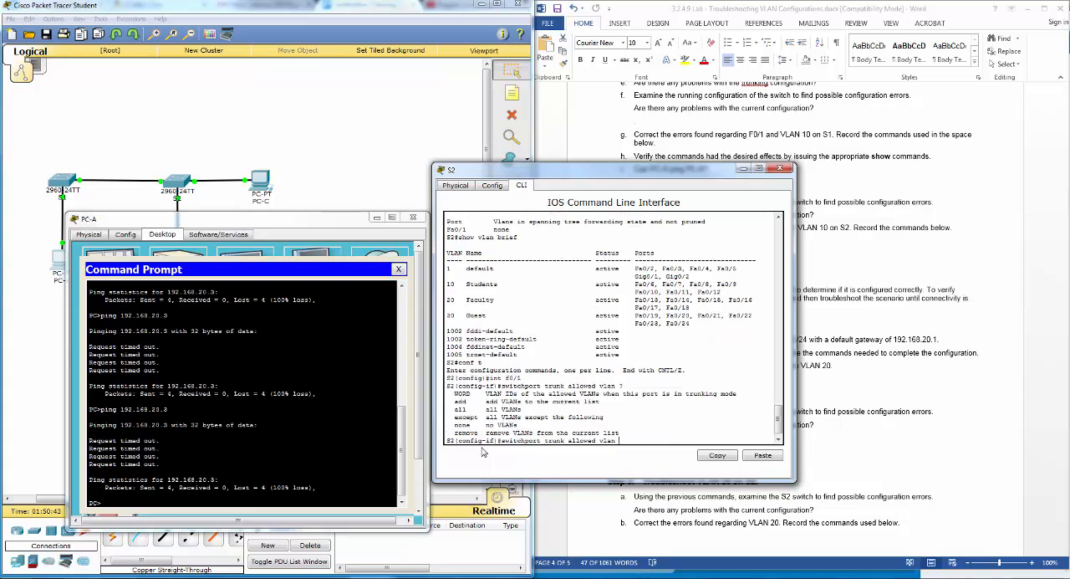
{"action": "type", "text": "all"}
{"action": "key", "text": "Return"}
{"action": "type", "text": "end"}
{"action": "key", "text": "Return"}
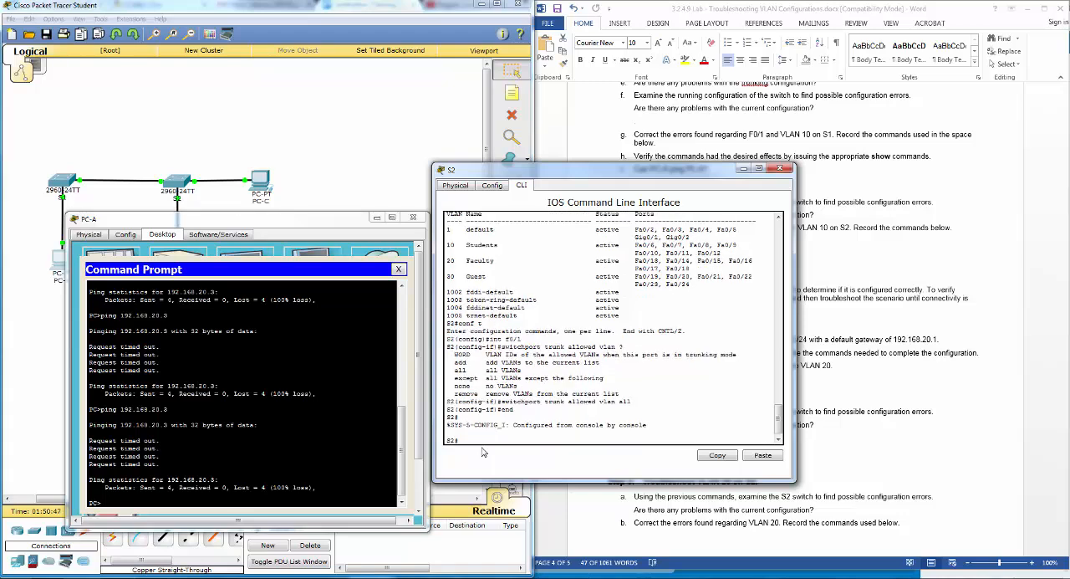
- Verify S2's VLANs and trunk with show vlan brief and show int trunk, then close the S2 window
{"action": "type", "text": "show vlan brief"}
{"action": "key", "text": "Return"}
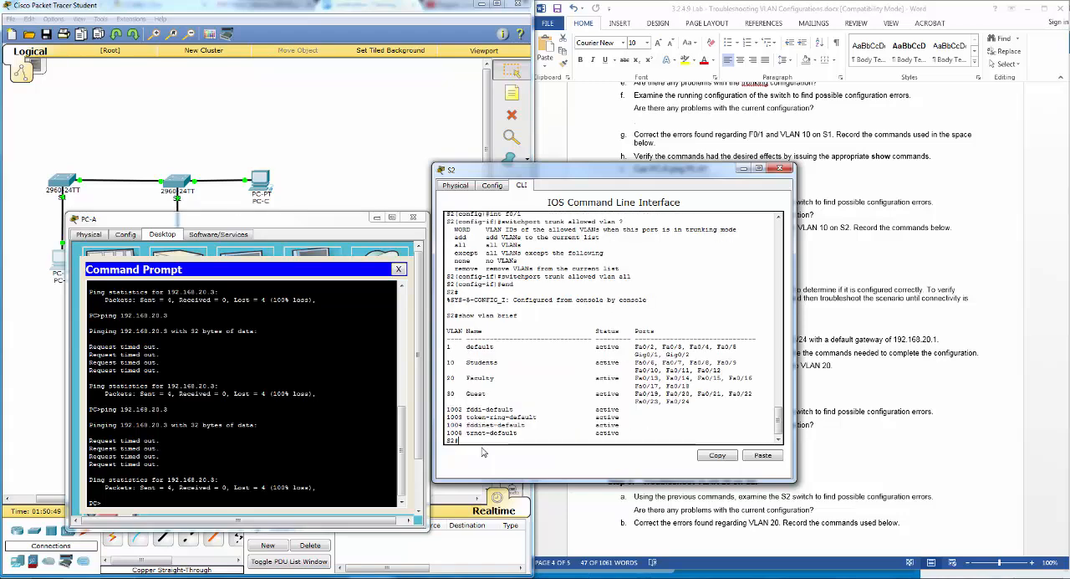
{"action": "type", "text": "show int trunk"}
{"action": "key", "text": "Return"}
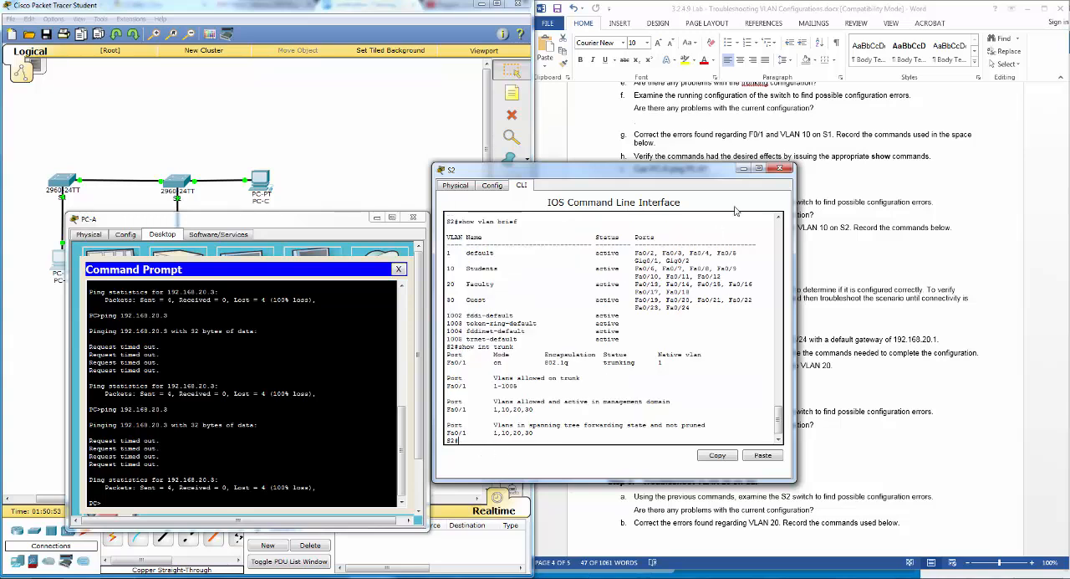
{"action": "left_click", "coordinate": [781, 170]}
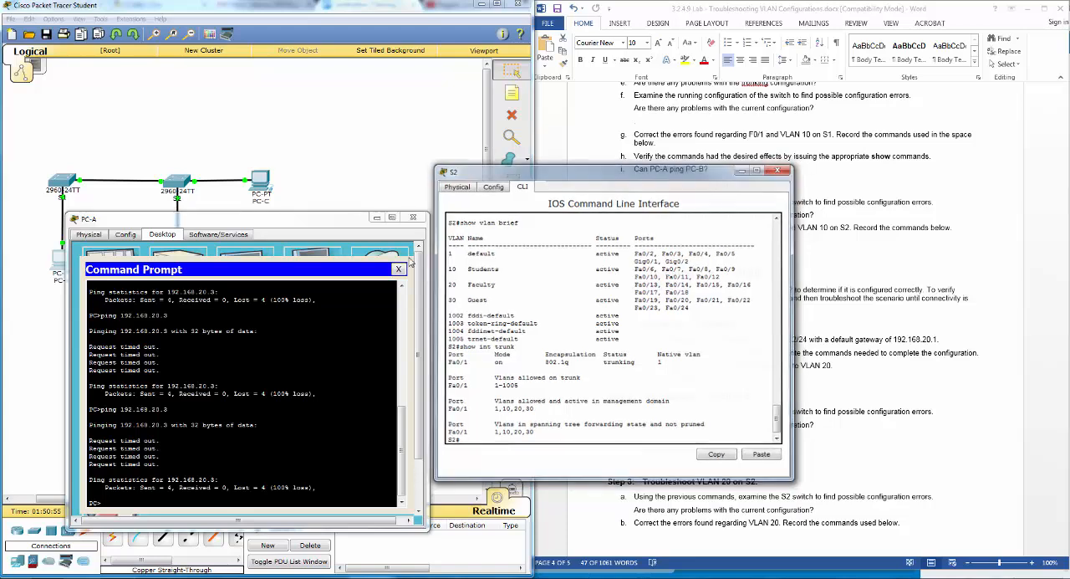
- Ping 192.168.20.3 from PC-A to test connectivity to PC-C, then close the PC-A window
{"action": "key", "text": "Up"}
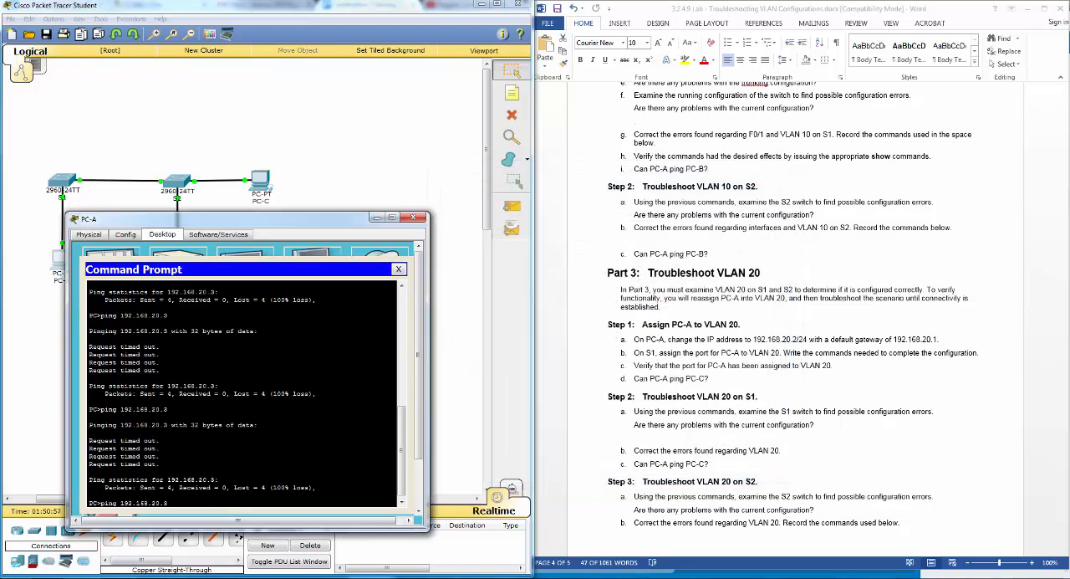
{"action": "key", "text": "Return"}
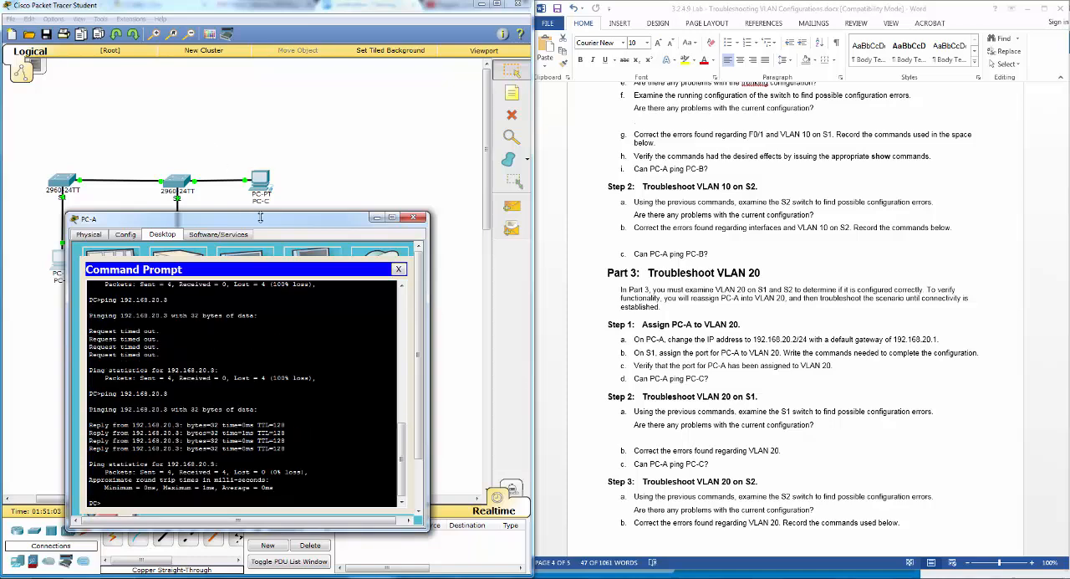
{"action": "left_click_drag", "start_coordinate": [262, 220], "coordinate": [340, 209]}
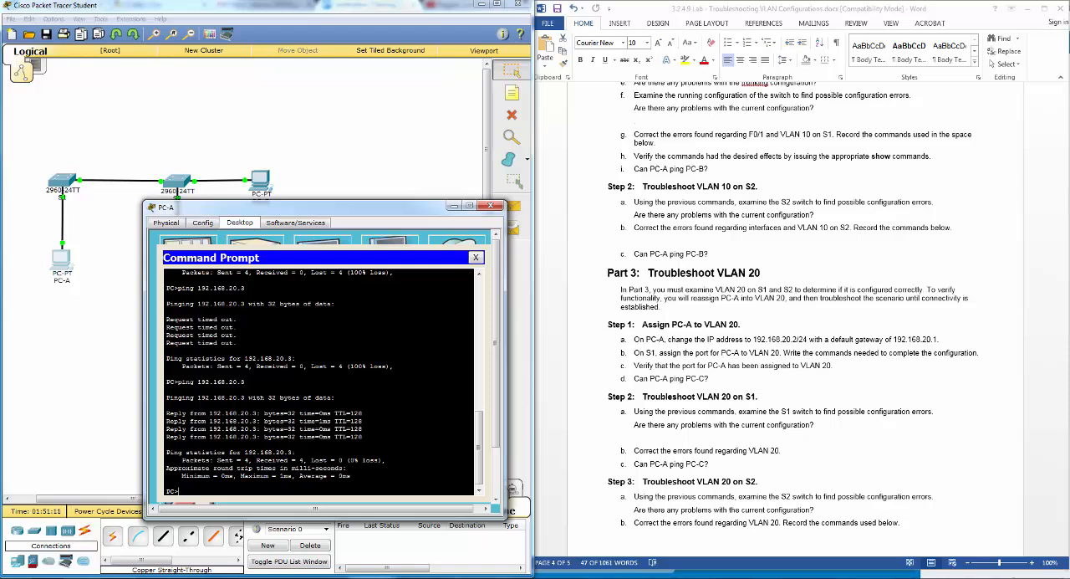
{"action": "left_click", "coordinate": [494, 206]}
- Reopen S2's CLI and compare the VLANs allowed on the F0/1 trunk in the earlier and latest show int trunk outputs
{"action": "left_click", "coordinate": [178, 182]}
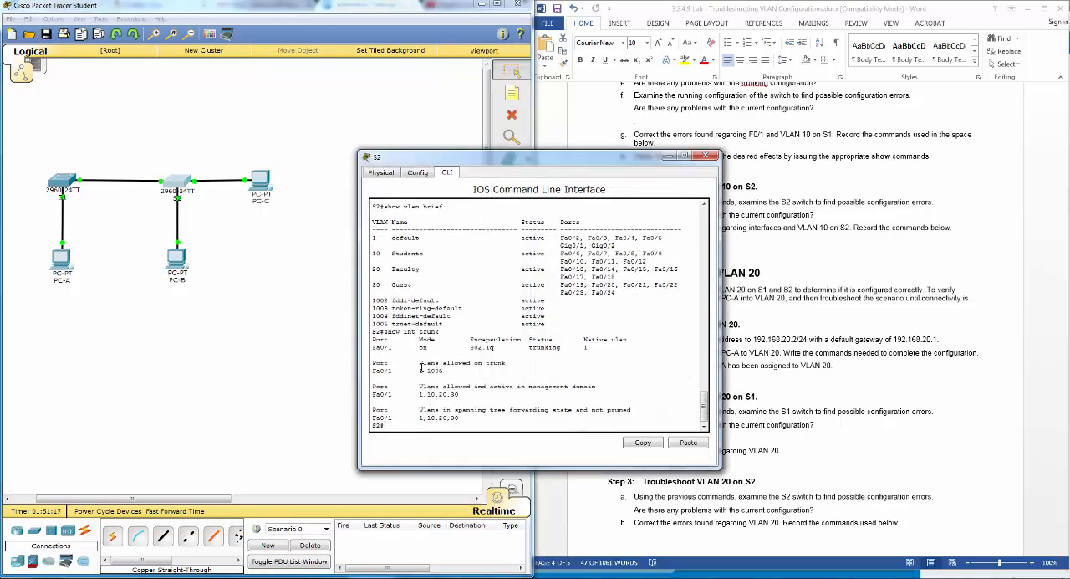
{"action": "scroll", "coordinate": [443, 385], "scroll_direction": "up", "scroll_amount": 3}
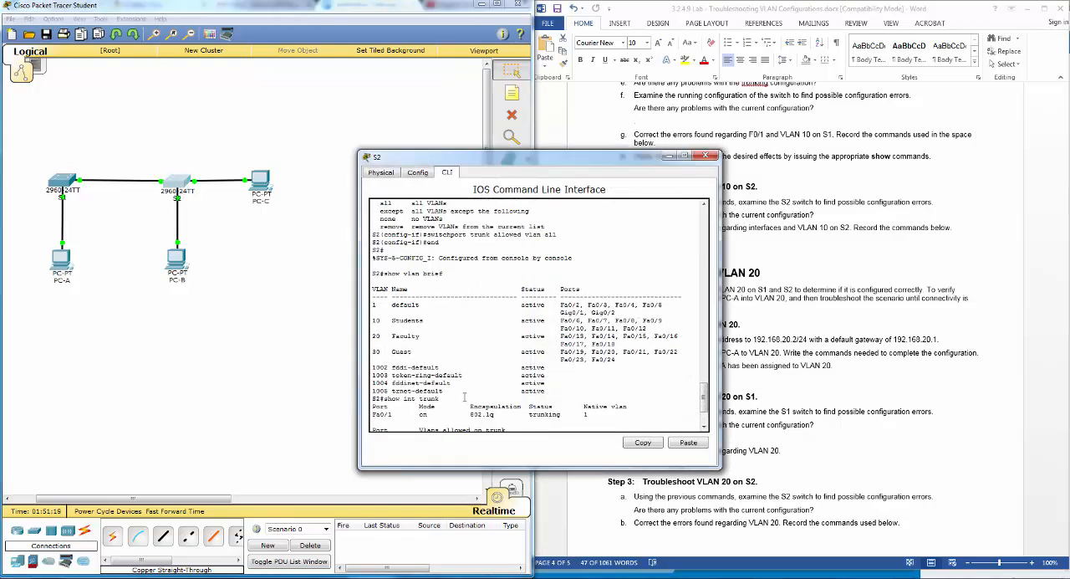
{"action": "scroll", "coordinate": [456, 397], "scroll_direction": "up", "scroll_amount": 3}
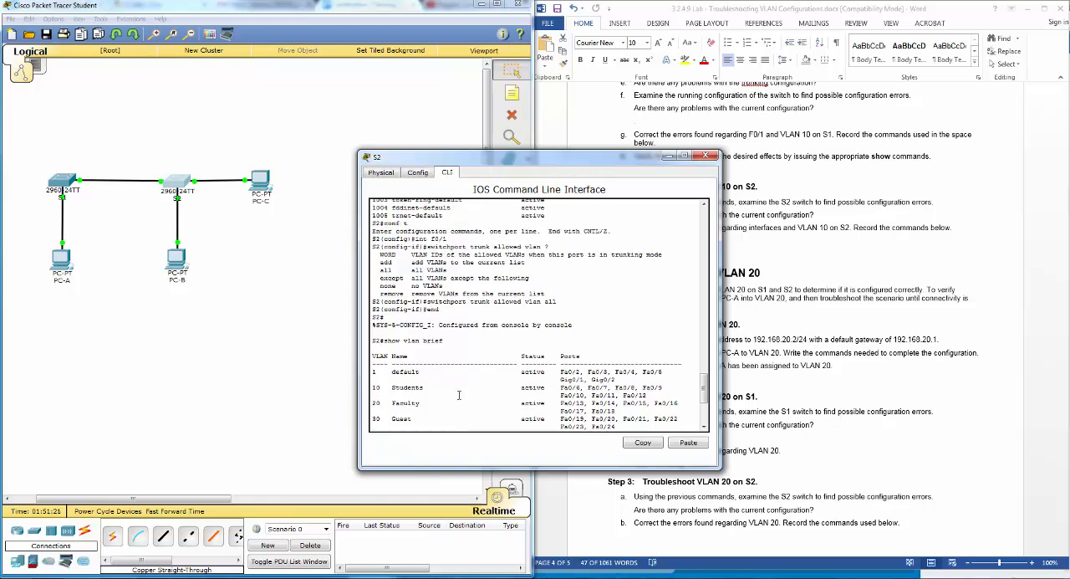
{"action": "scroll", "coordinate": [459, 395], "scroll_direction": "up", "scroll_amount": 3}
{"action": "scroll", "coordinate": [456, 398], "scroll_direction": "down", "scroll_amount": 5}
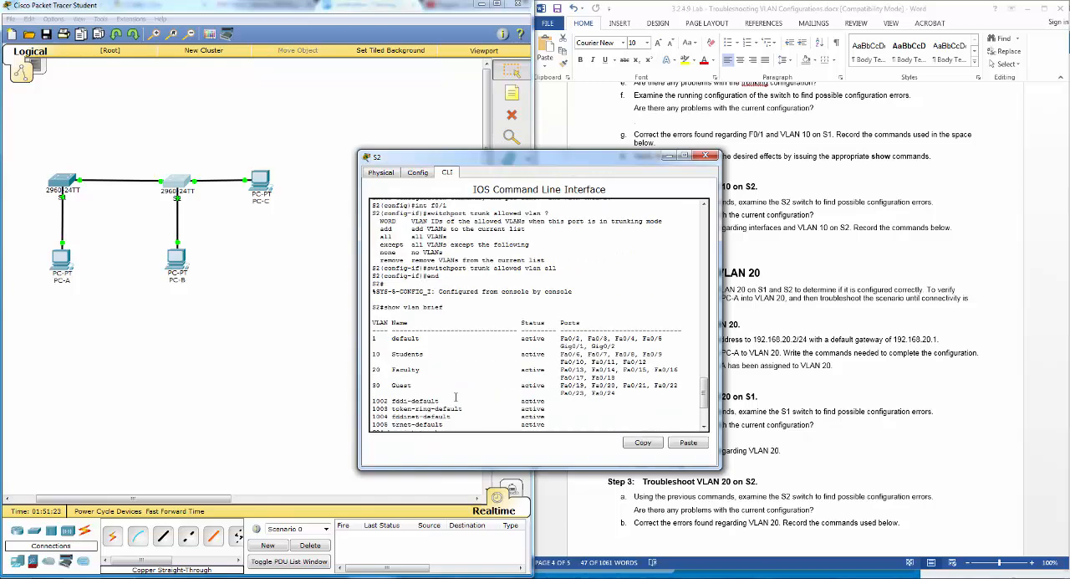
{"action": "scroll", "coordinate": [456, 397], "scroll_direction": "down", "scroll_amount": 3}
{"action": "scroll", "coordinate": [455, 397], "scroll_direction": "up", "scroll_amount": 2}
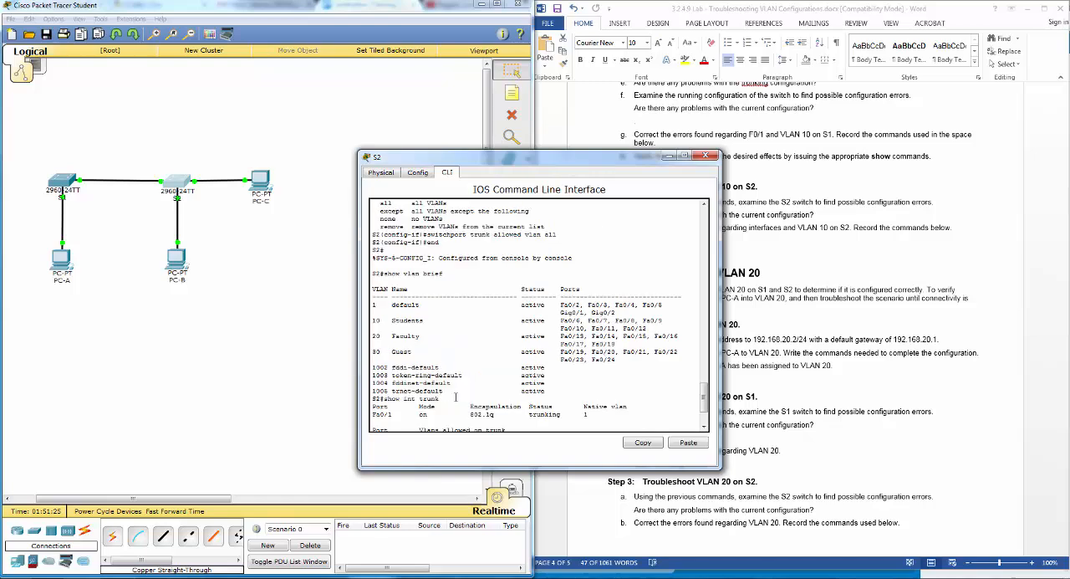
{"action": "scroll", "coordinate": [456, 398], "scroll_direction": "down", "scroll_amount": 2}
{"action": "scroll", "coordinate": [456, 398], "scroll_direction": "up", "scroll_amount": 6}
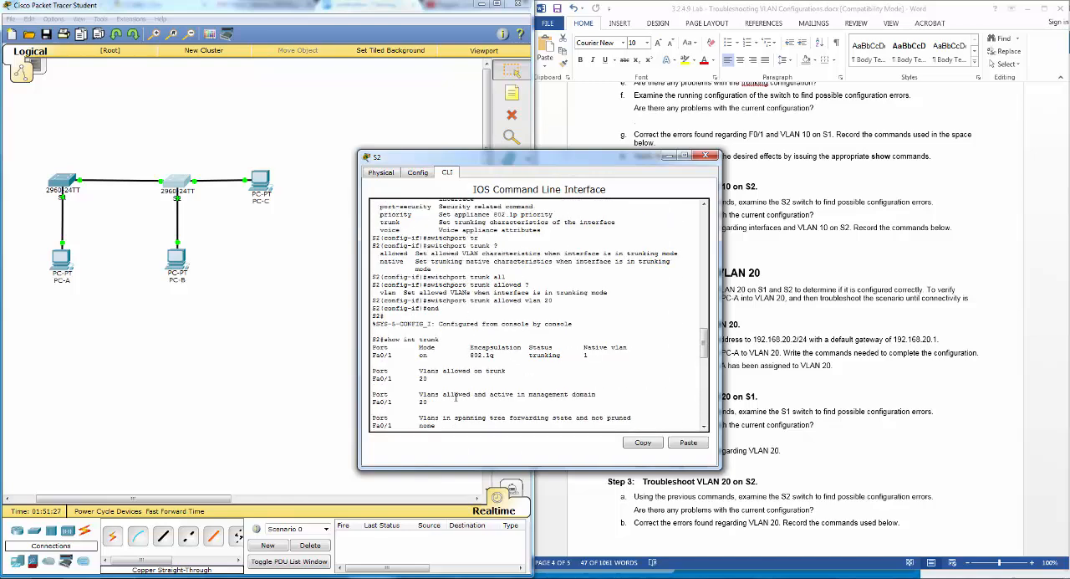
{"action": "left_click_drag", "start_coordinate": [418, 370], "coordinate": [445, 389]}
{"action": "left_click", "coordinate": [455, 381]}
{"action": "scroll", "coordinate": [454, 380], "scroll_direction": "down", "scroll_amount": 5}
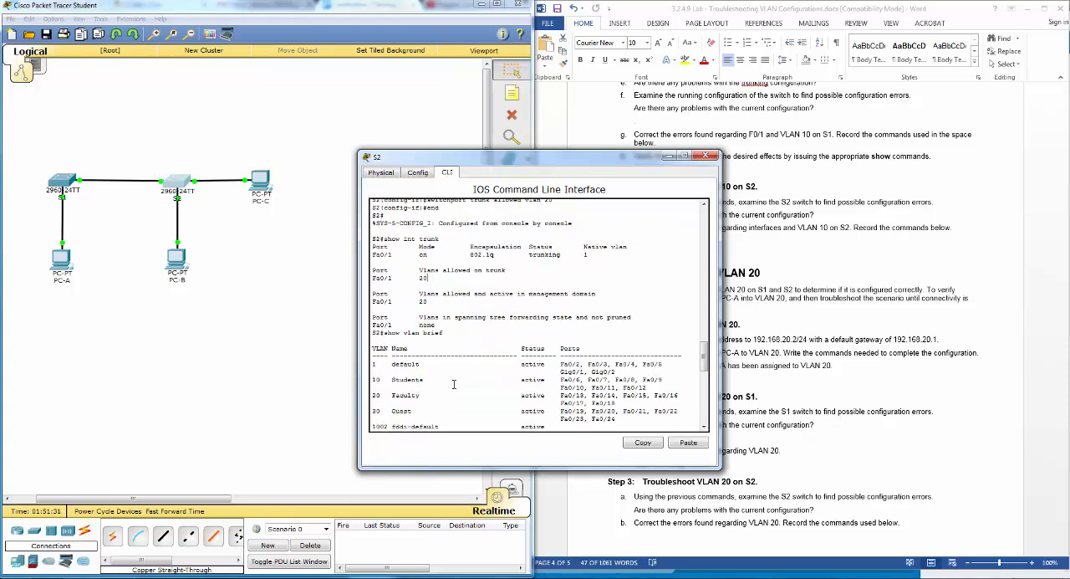
- Review S2's VLAN list and the active and forwarding VLANs on its F0/1 trunk, then close the S2 window
{"action": "scroll", "coordinate": [454, 380], "scroll_direction": "down", "scroll_amount": 6}
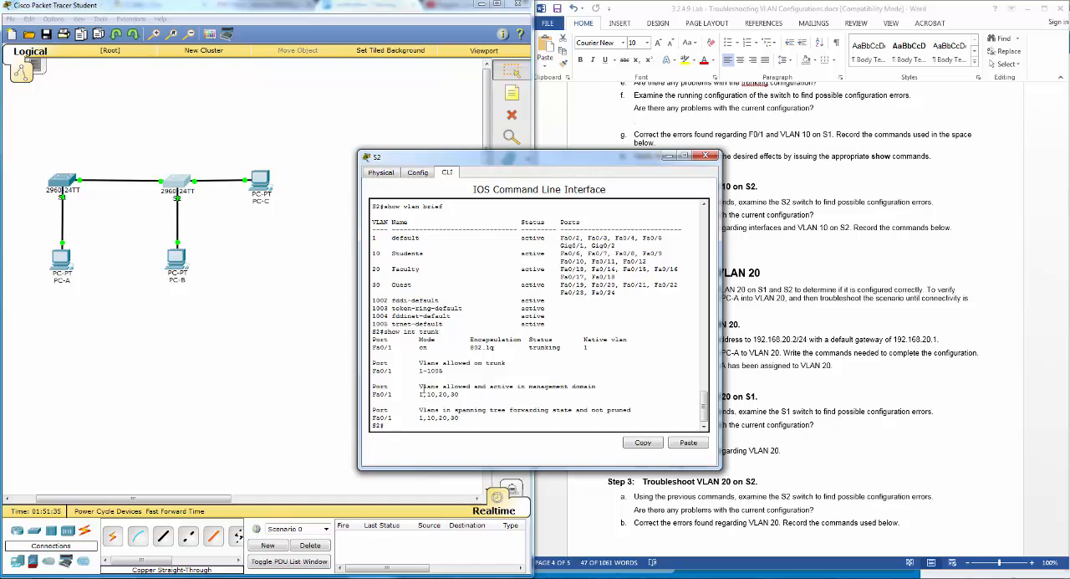
{"action": "scroll", "coordinate": [433, 393], "scroll_direction": "up", "scroll_amount": 8}
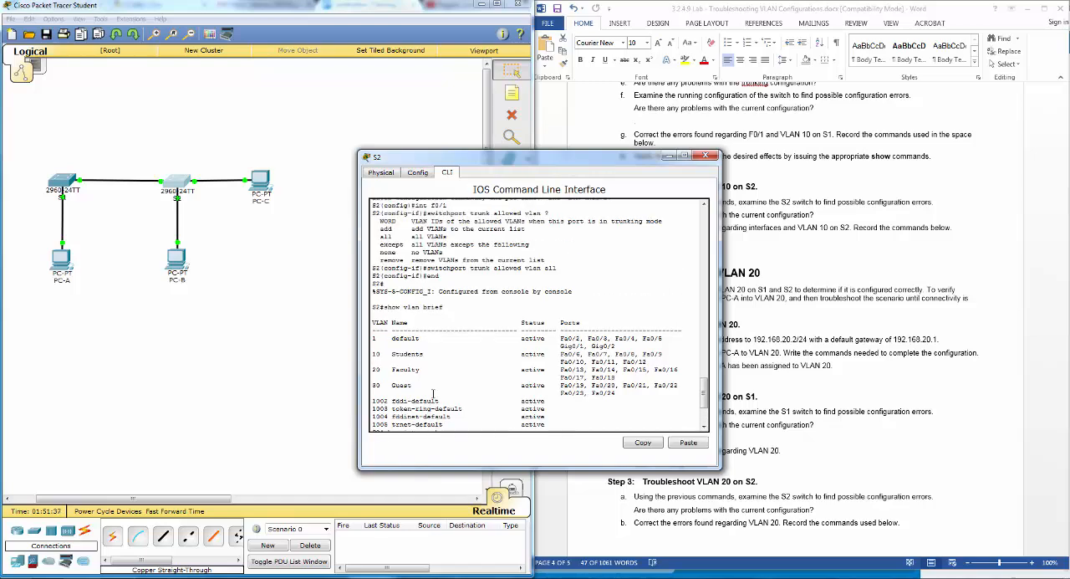
{"action": "scroll", "coordinate": [434, 393], "scroll_direction": "down", "scroll_amount": 8}
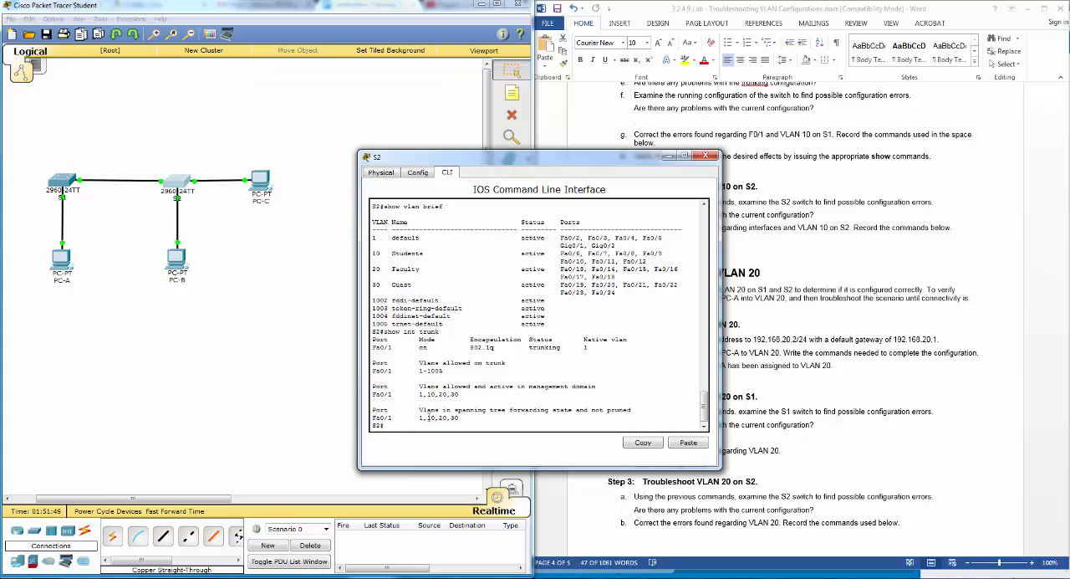
{"action": "scroll", "coordinate": [435, 418], "scroll_direction": "up", "scroll_amount": 4}
{"action": "scroll", "coordinate": [437, 417], "scroll_direction": "down", "scroll_amount": 4}
{"action": "left_click", "coordinate": [706, 155]}
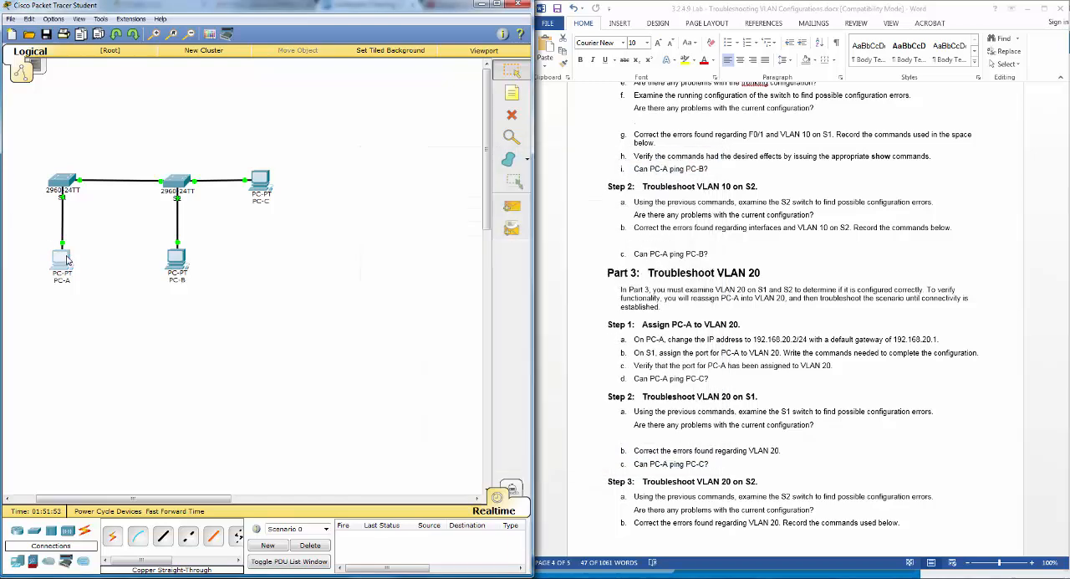
- Reopen PC-A's Command Prompt, move its window clear of the lab document, and repeat the ping to 192.168.20.3
{"action": "left_click", "coordinate": [61, 261]}
{"action": "left_click", "coordinate": [608, 197]}
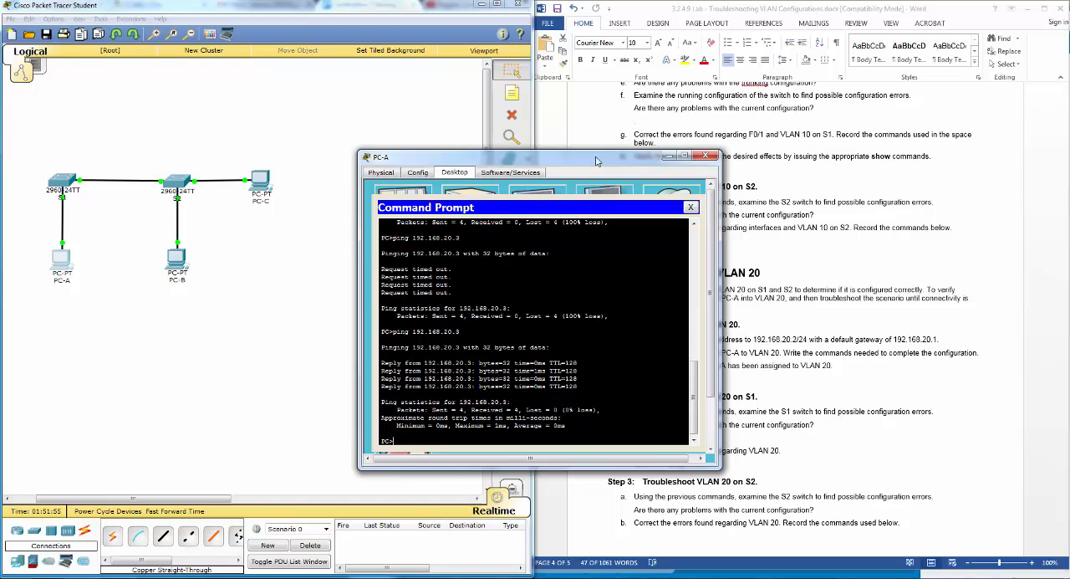
{"action": "left_click_drag", "start_coordinate": [599, 160], "coordinate": [326, 171]}
{"action": "key", "text": "Up"}
{"action": "key", "text": "Return"}
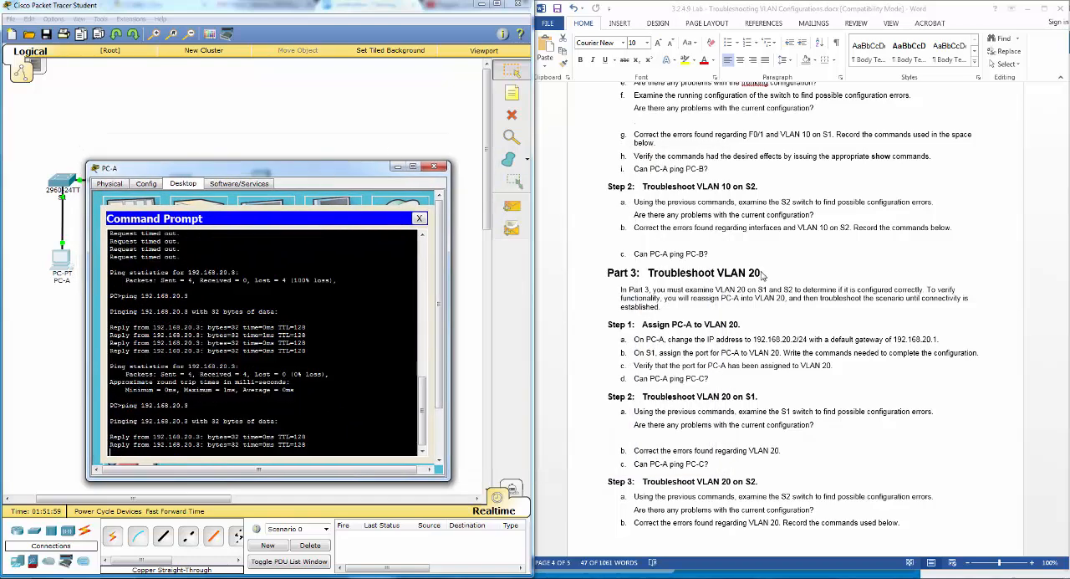
- Switch to the Word lab document, read through the last Step 3 item and the Reflection questions, then move the PC-A window off the topology
{"action": "left_click", "coordinate": [800, 389]}
{"action": "scroll", "coordinate": [801, 389], "scroll_direction": "down", "scroll_amount": 2}
{"action": "scroll", "coordinate": [800, 389], "scroll_direction": "down", "scroll_amount": 4}
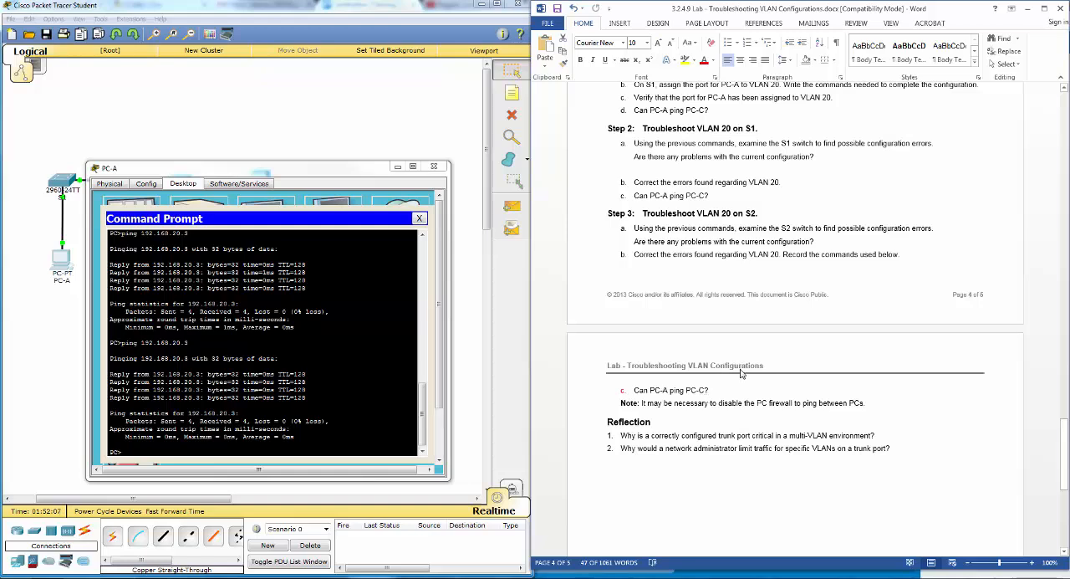
{"action": "scroll", "coordinate": [741, 380], "scroll_direction": "down", "scroll_amount": 8}
{"action": "scroll", "coordinate": [742, 380], "scroll_direction": "up", "scroll_amount": 7}
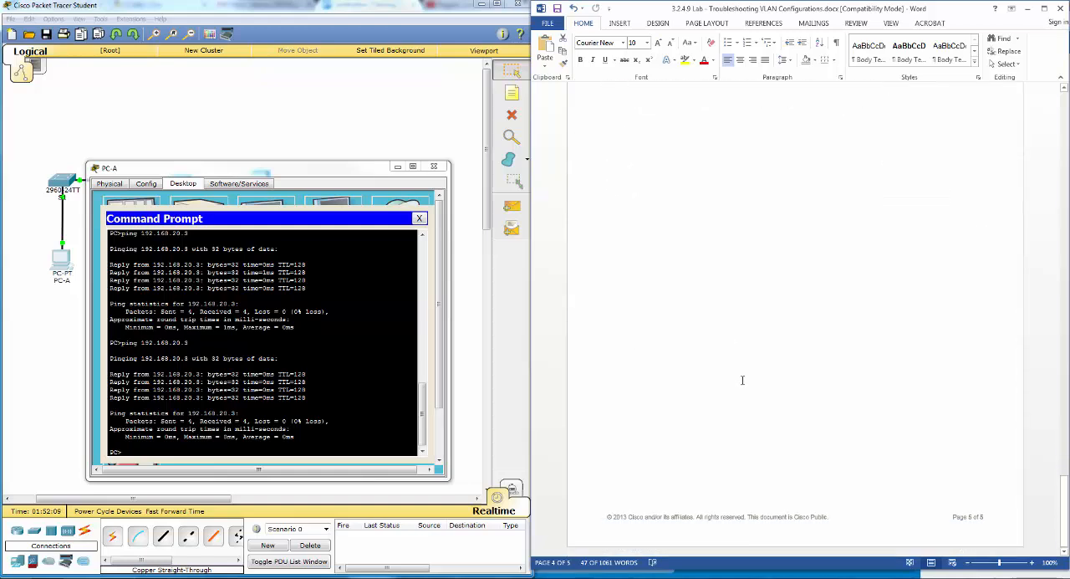
{"action": "scroll", "coordinate": [740, 381], "scroll_direction": "up", "scroll_amount": 1}
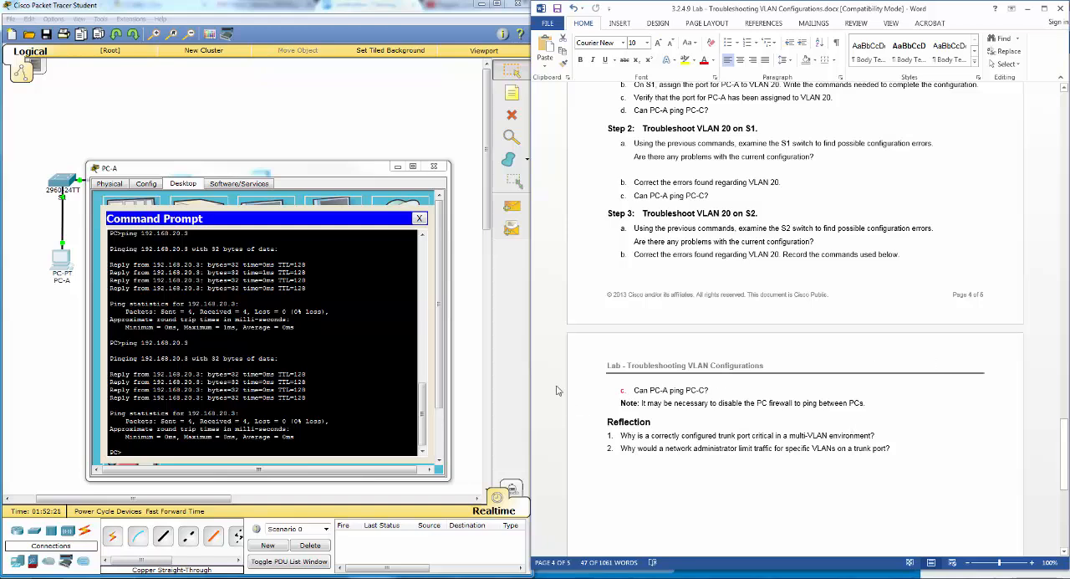
{"action": "left_click_drag", "start_coordinate": [223, 172], "coordinate": [340, 219]}
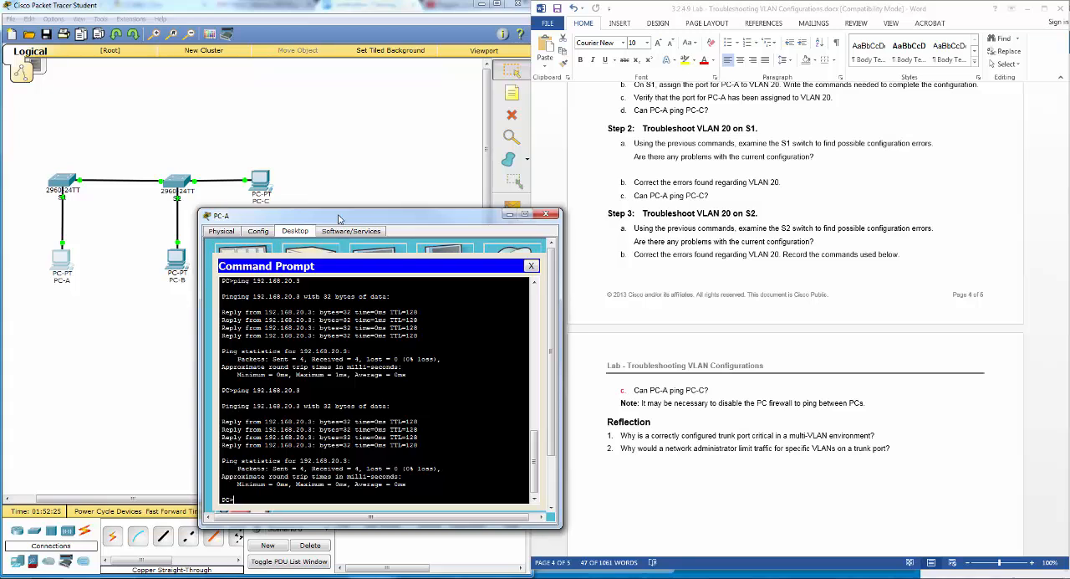